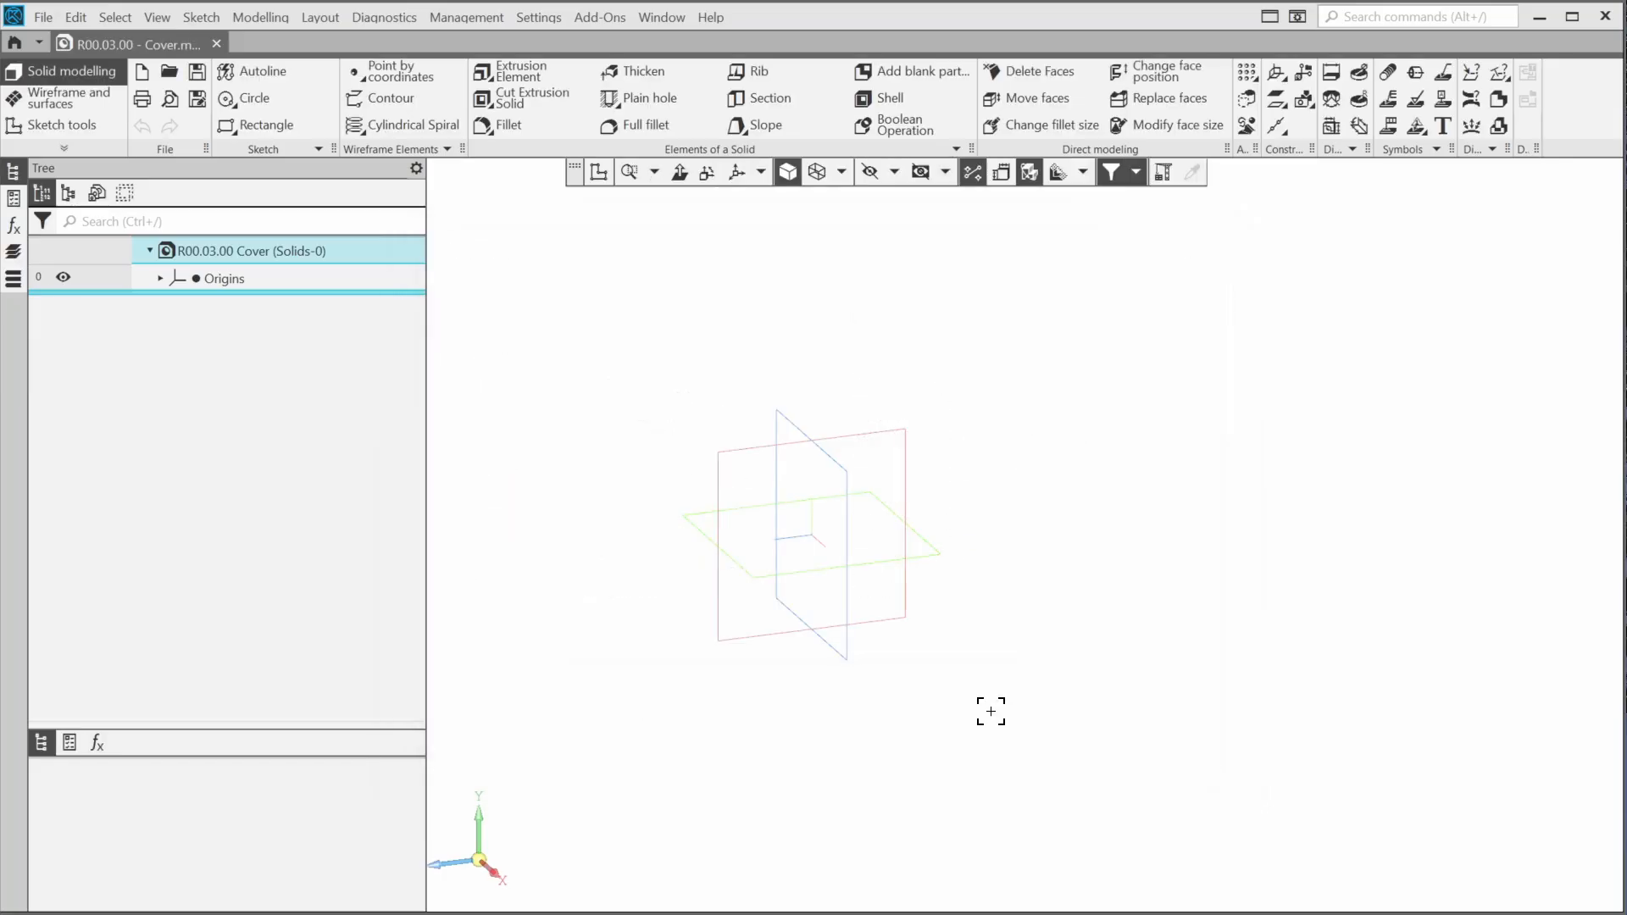
Copy the Housing_Cover collection from the source file Reducer_LG.m3d into the cover model
{"action": "left_click", "coordinate": [1247, 100]}
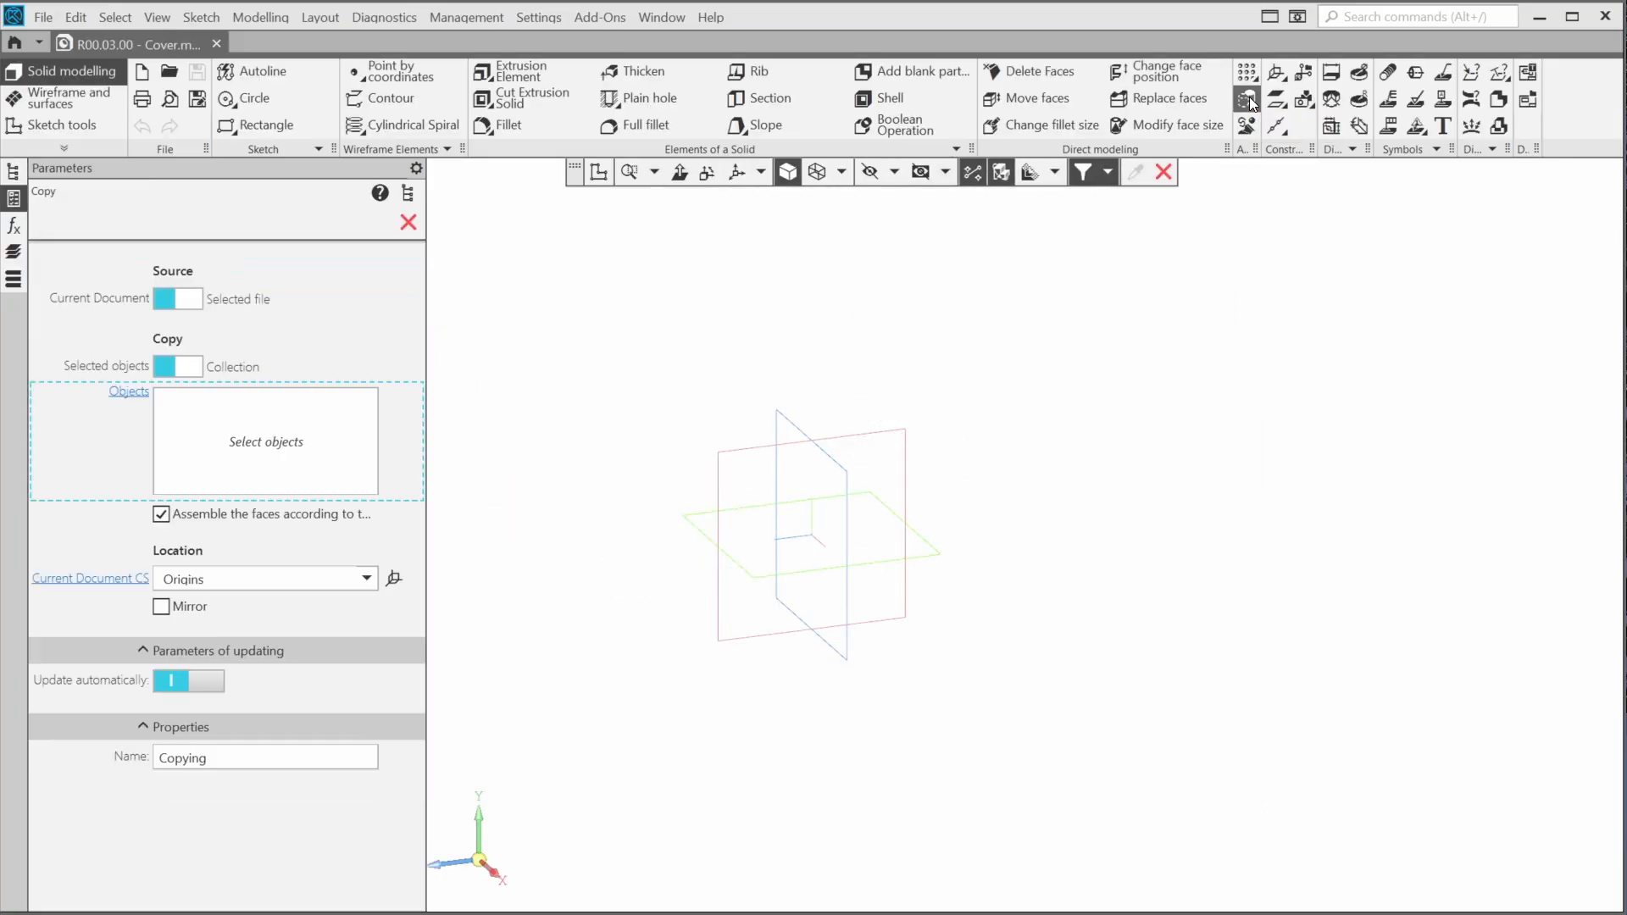
{"action": "left_click", "coordinate": [180, 300]}
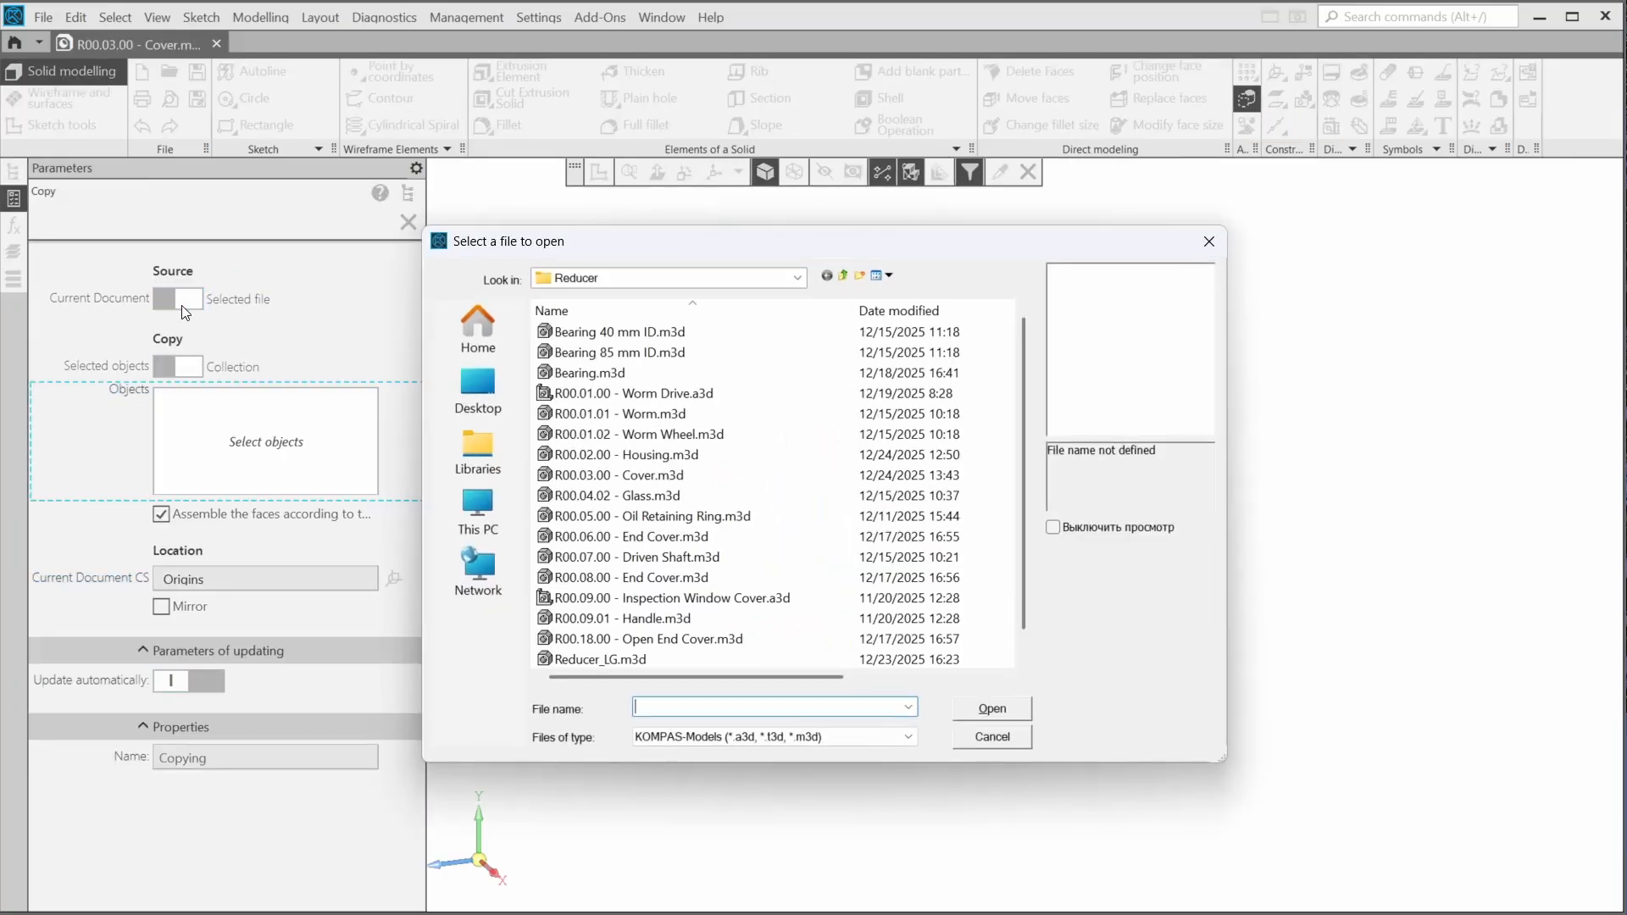
{"action": "left_click", "coordinate": [569, 659]}
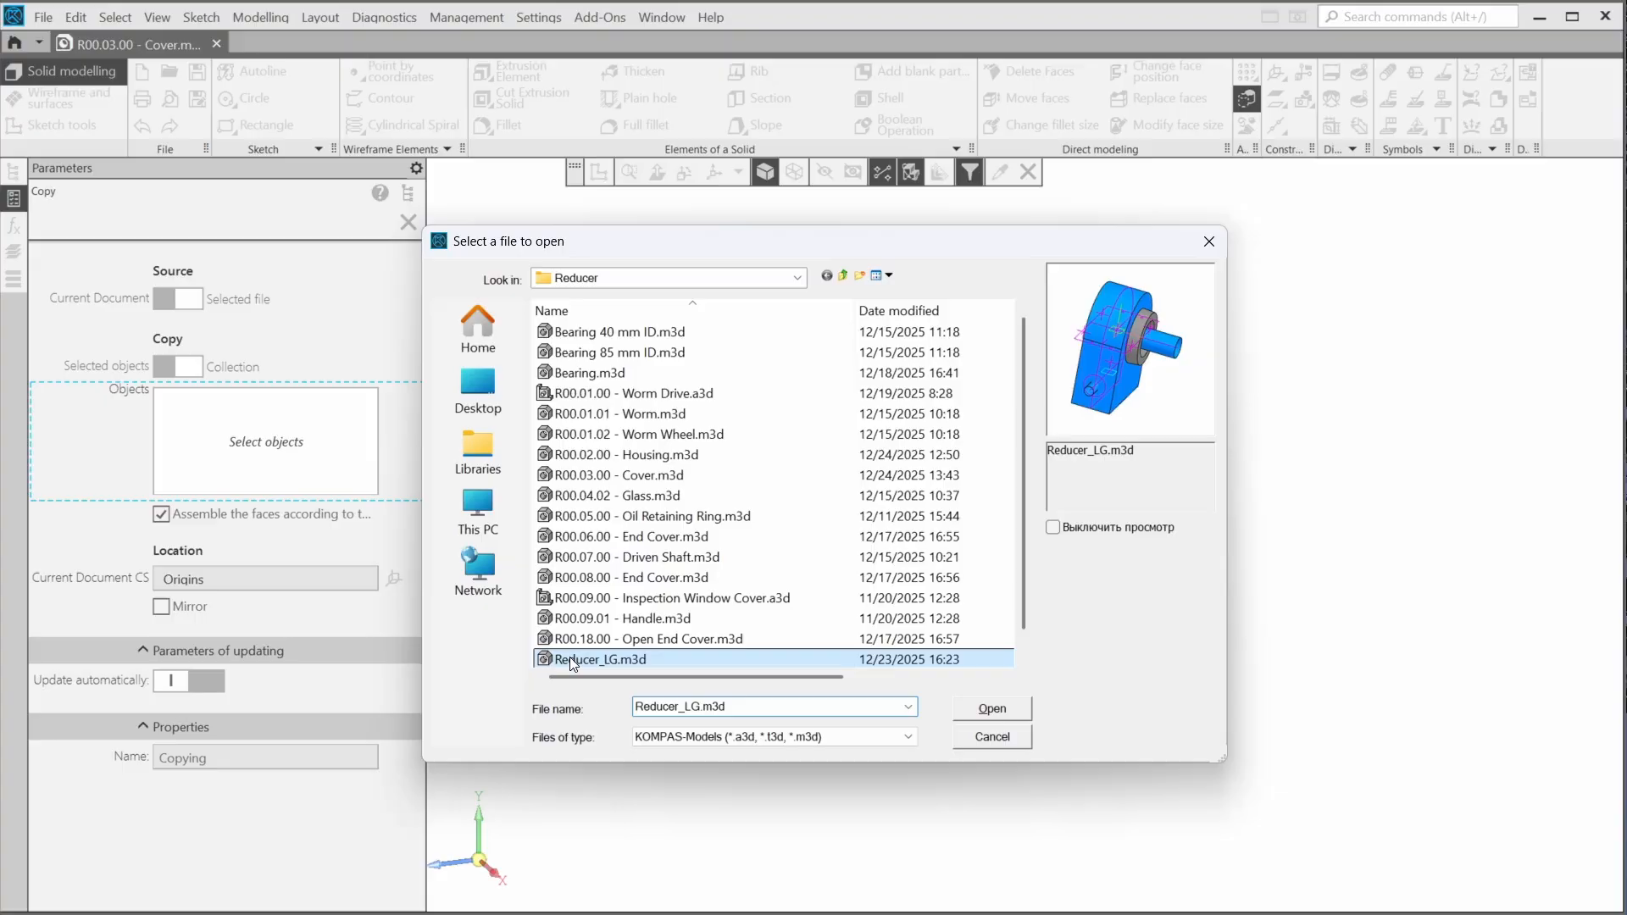
{"action": "left_click", "coordinate": [992, 709]}
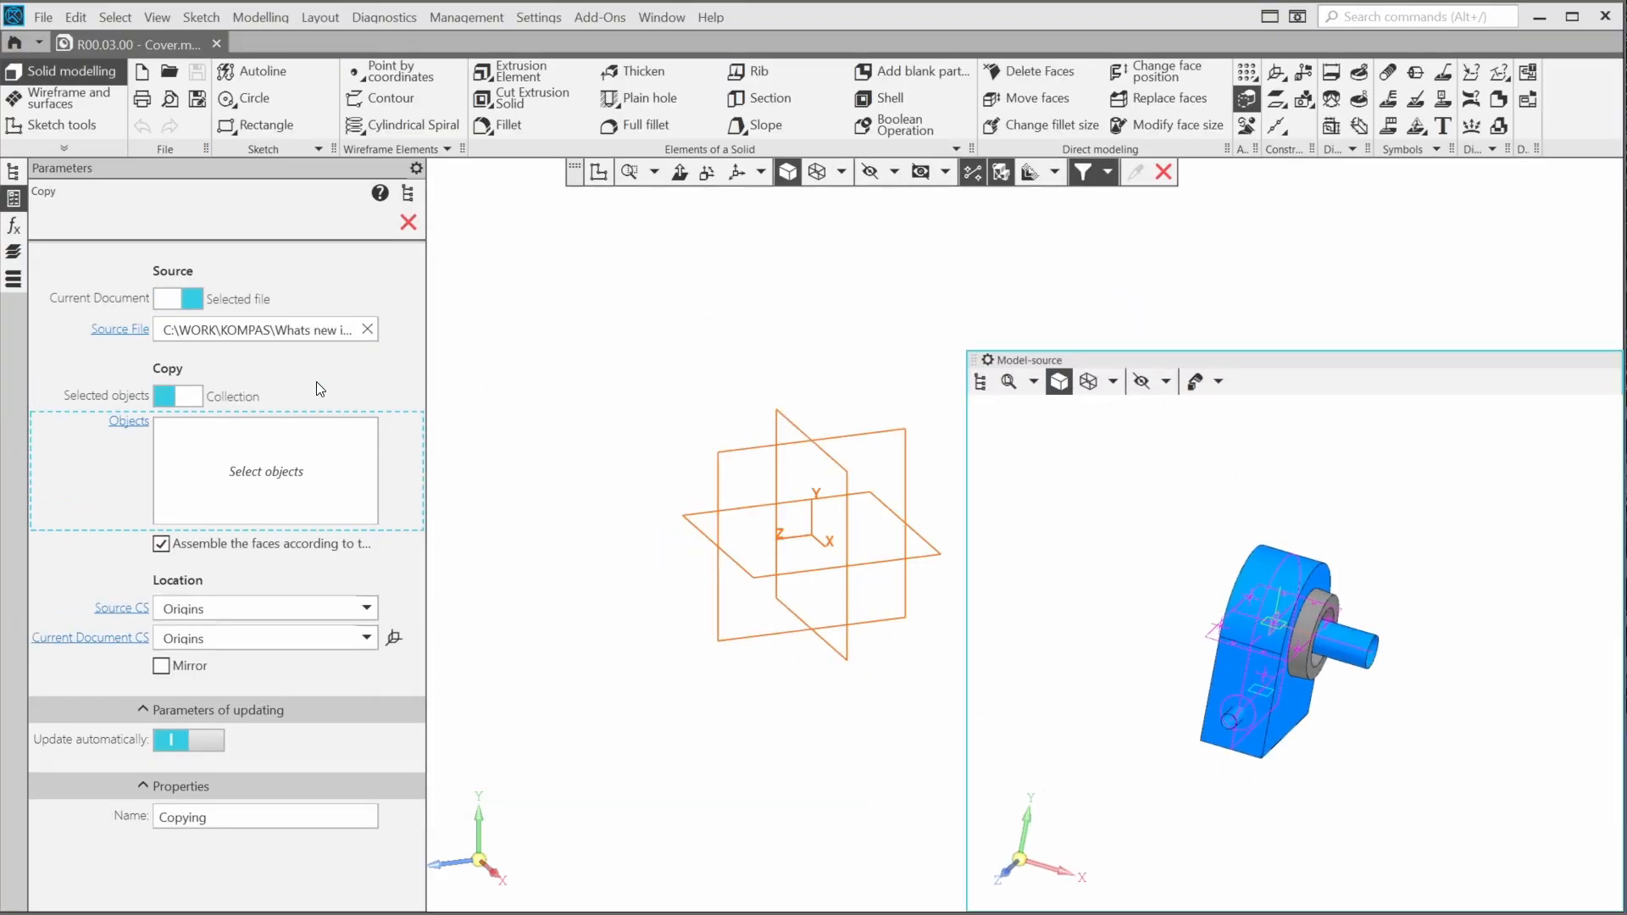
{"action": "left_click", "coordinate": [197, 395]}
{"action": "left_click", "coordinate": [205, 429]}
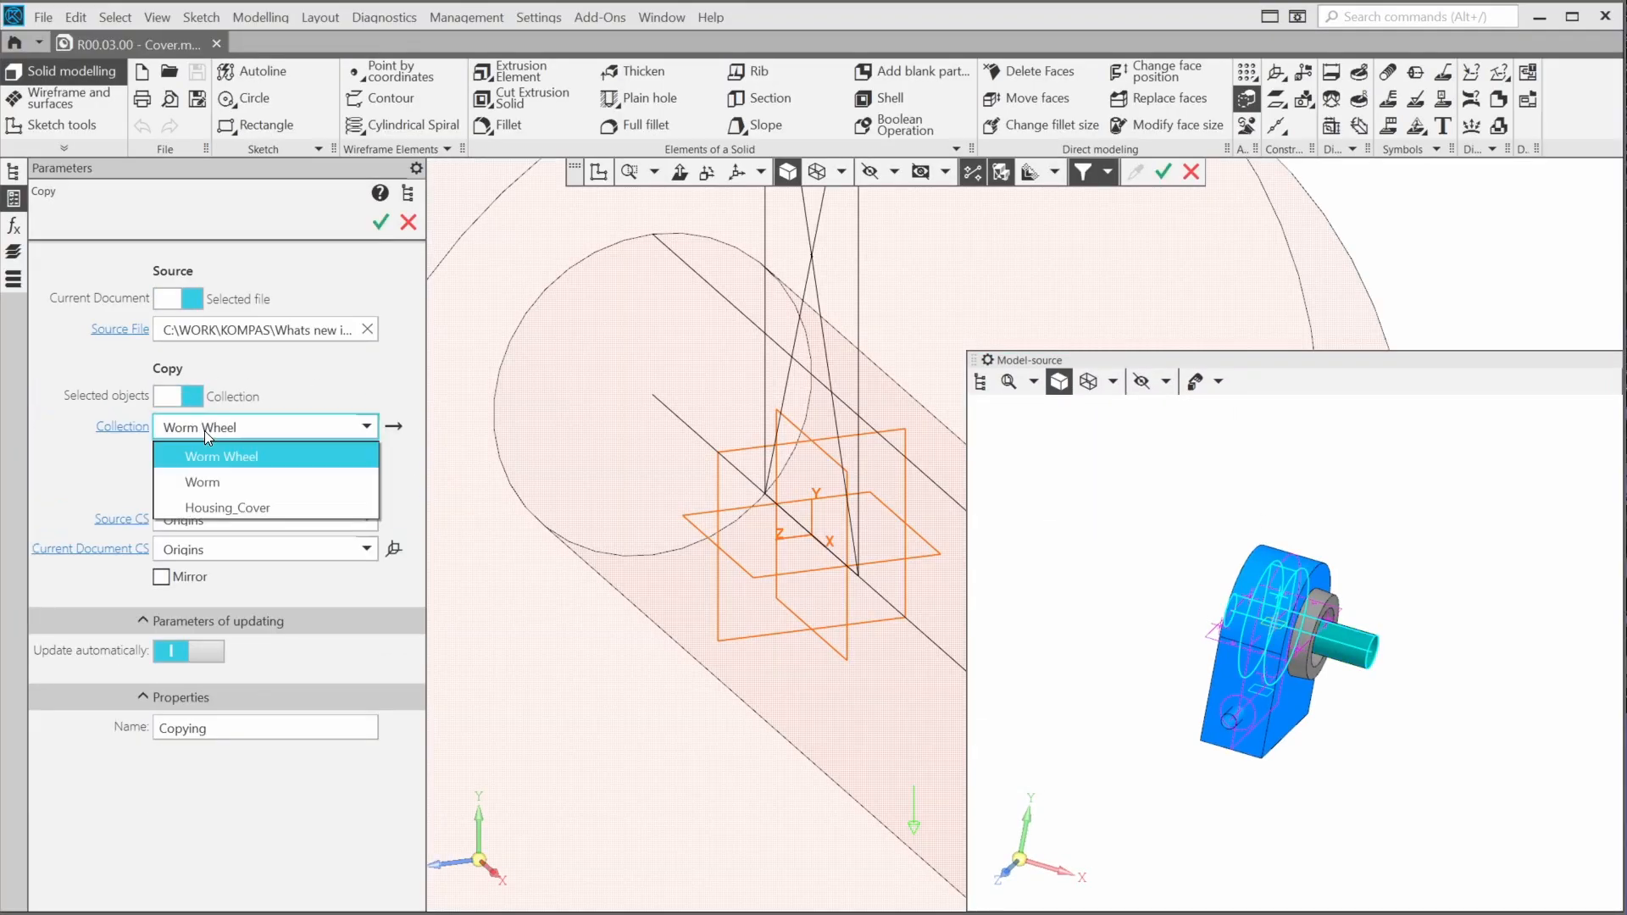
{"action": "left_click", "coordinate": [223, 507]}
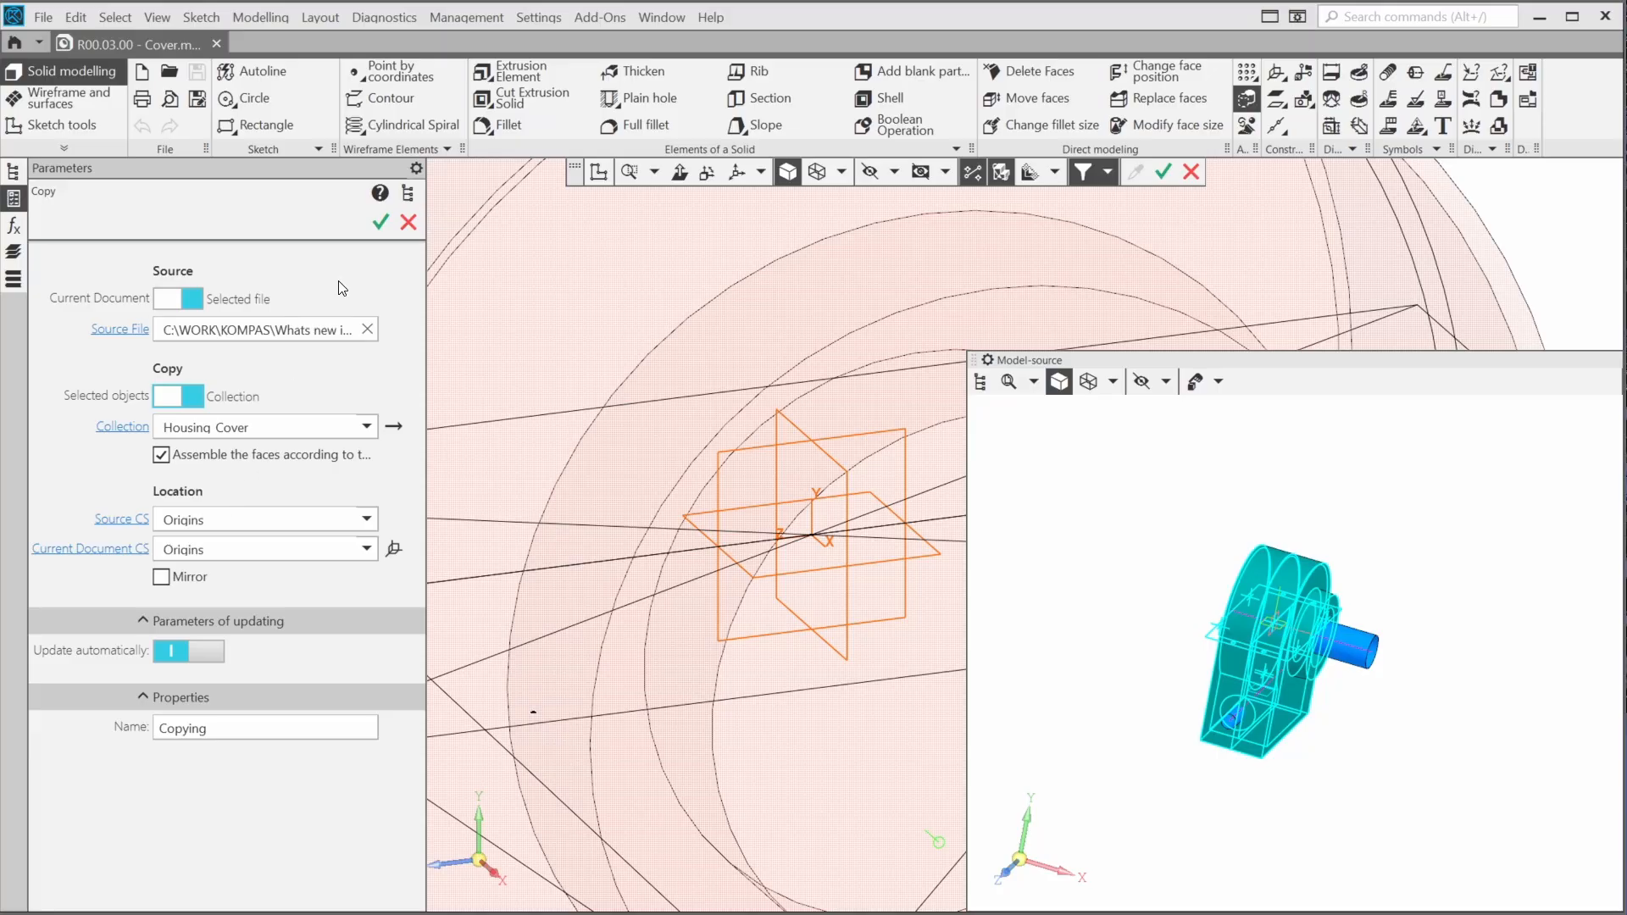
{"action": "left_click", "coordinate": [381, 222]}
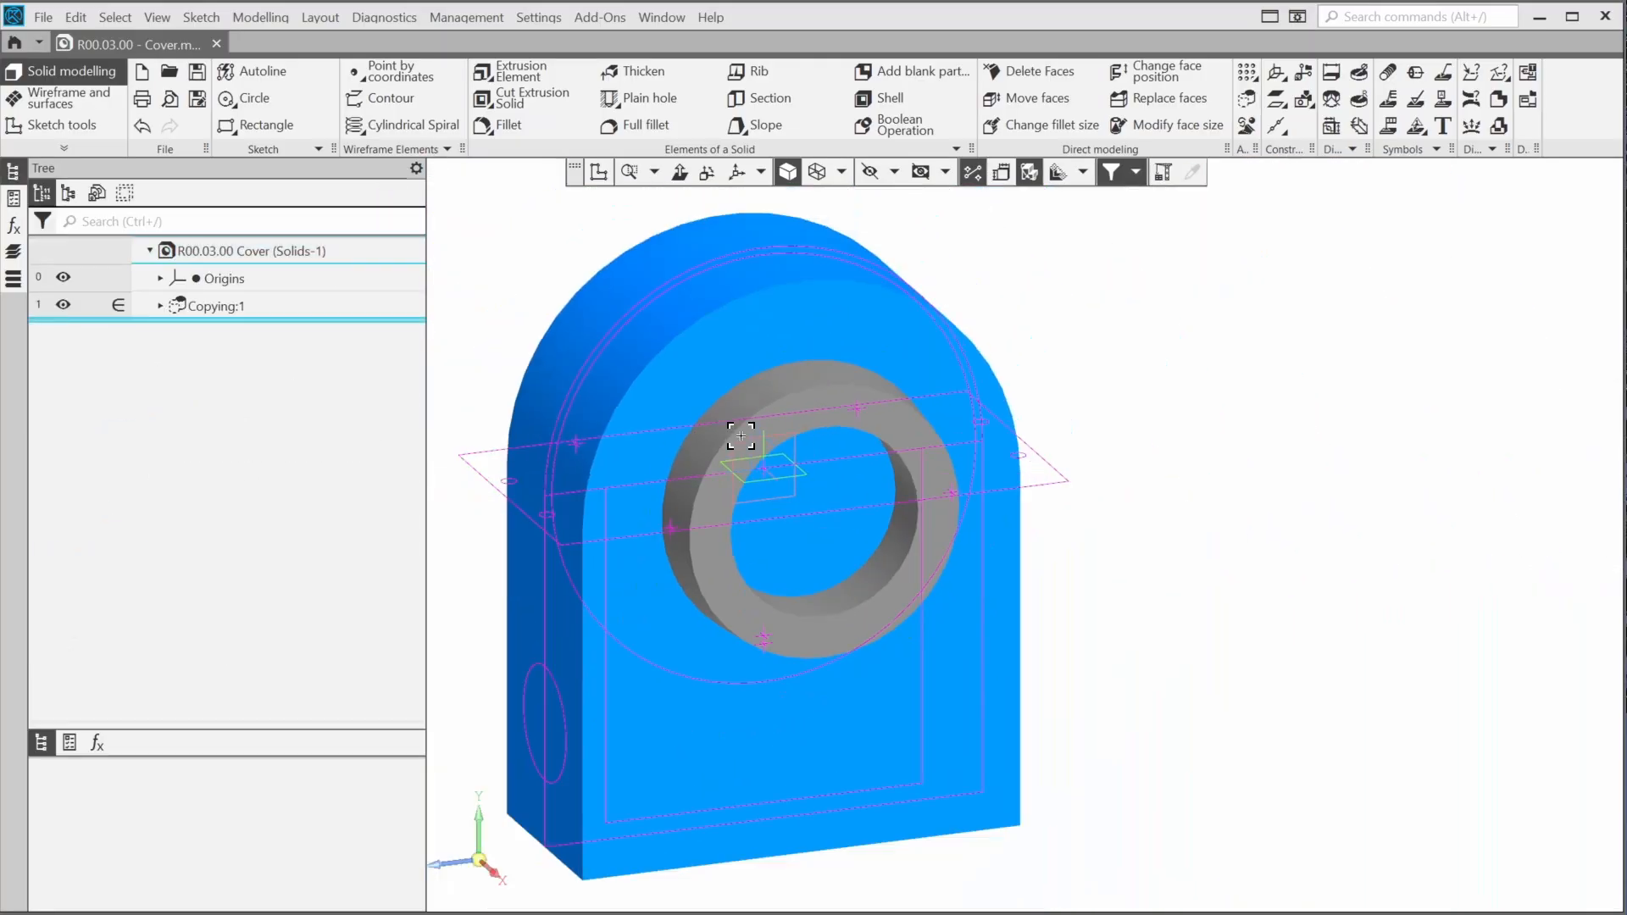
Hide the copied Internal Cavity sketch, Surface 3, Surface 4 and the Shift Hole 90 mm sketch
{"action": "left_click", "coordinate": [151, 310]}
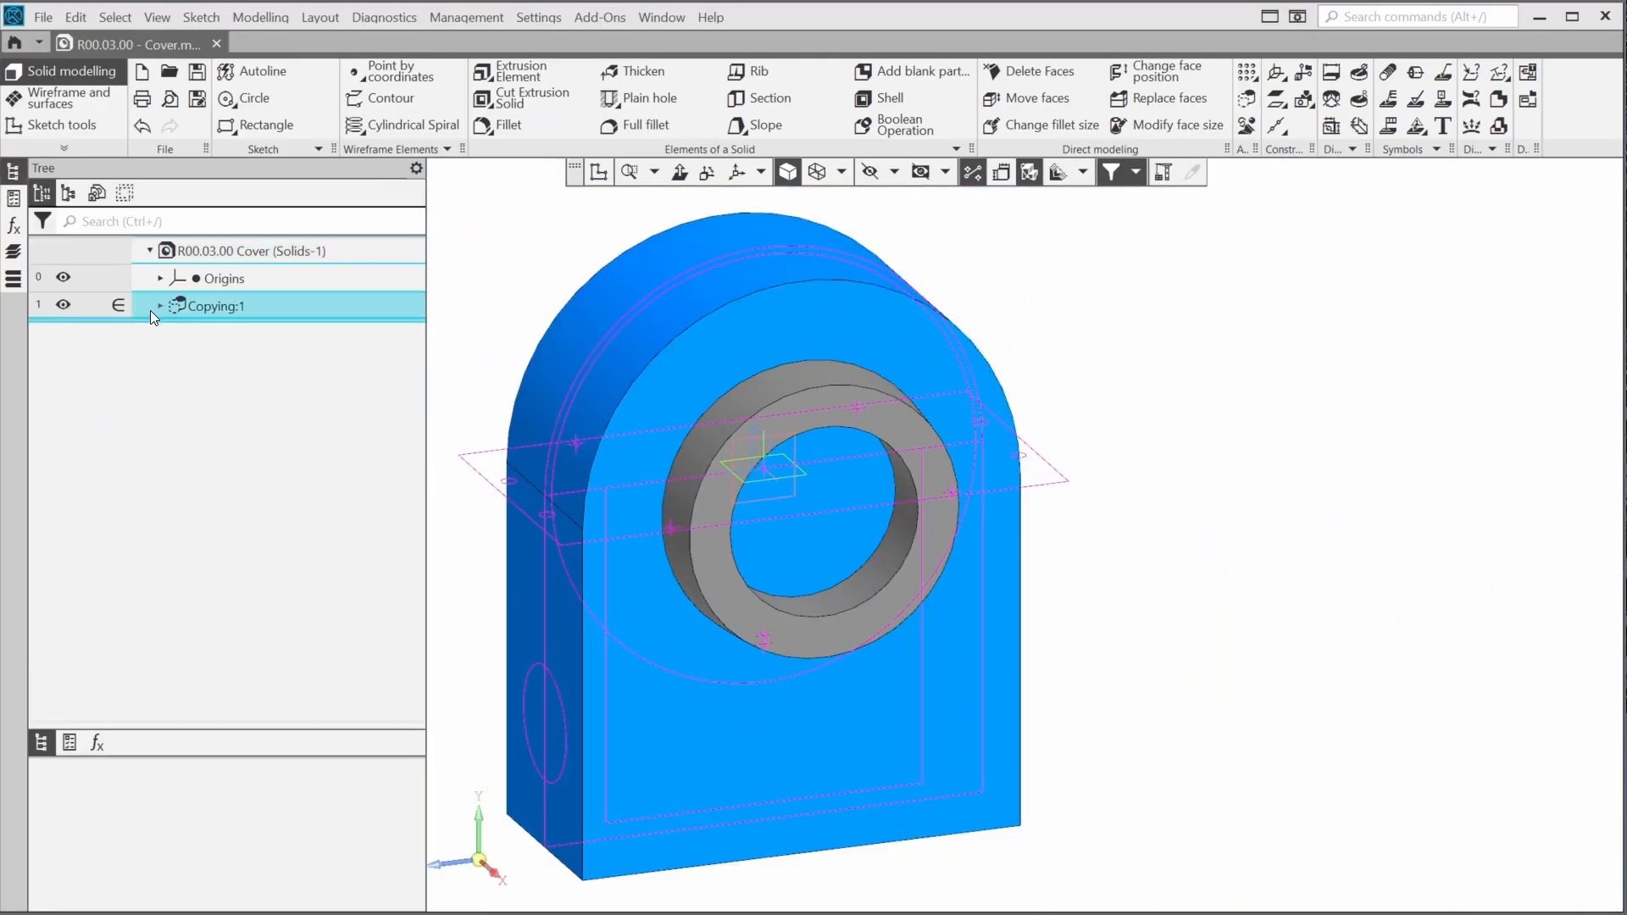
{"action": "left_click", "coordinate": [159, 307]}
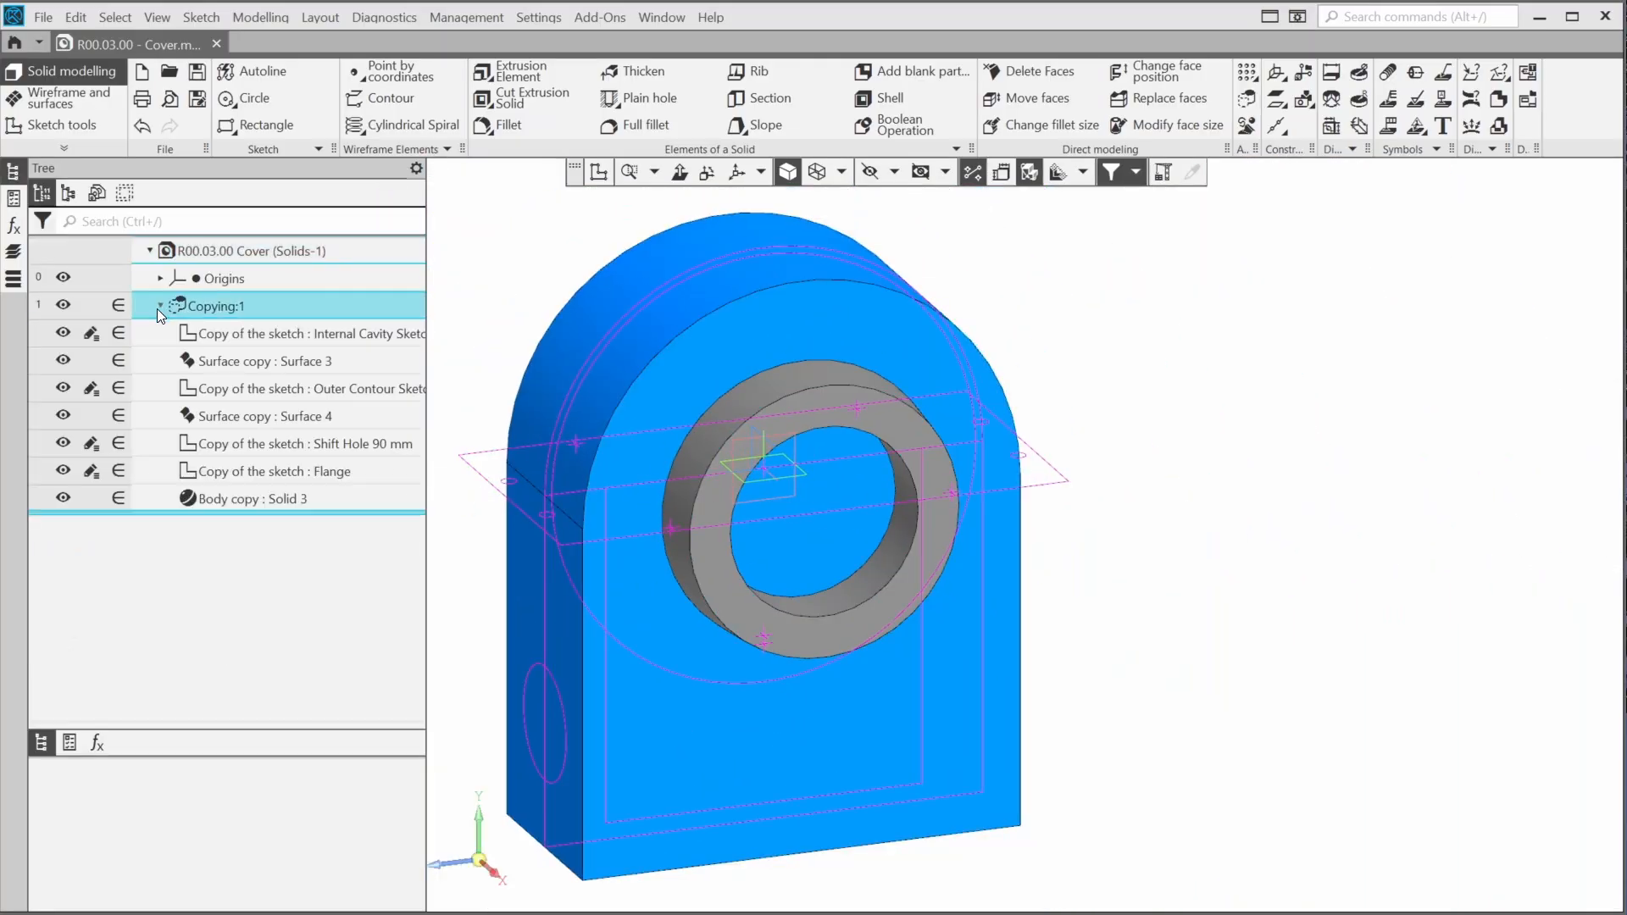
{"action": "left_click", "coordinate": [64, 334]}
{"action": "left_click", "coordinate": [64, 360]}
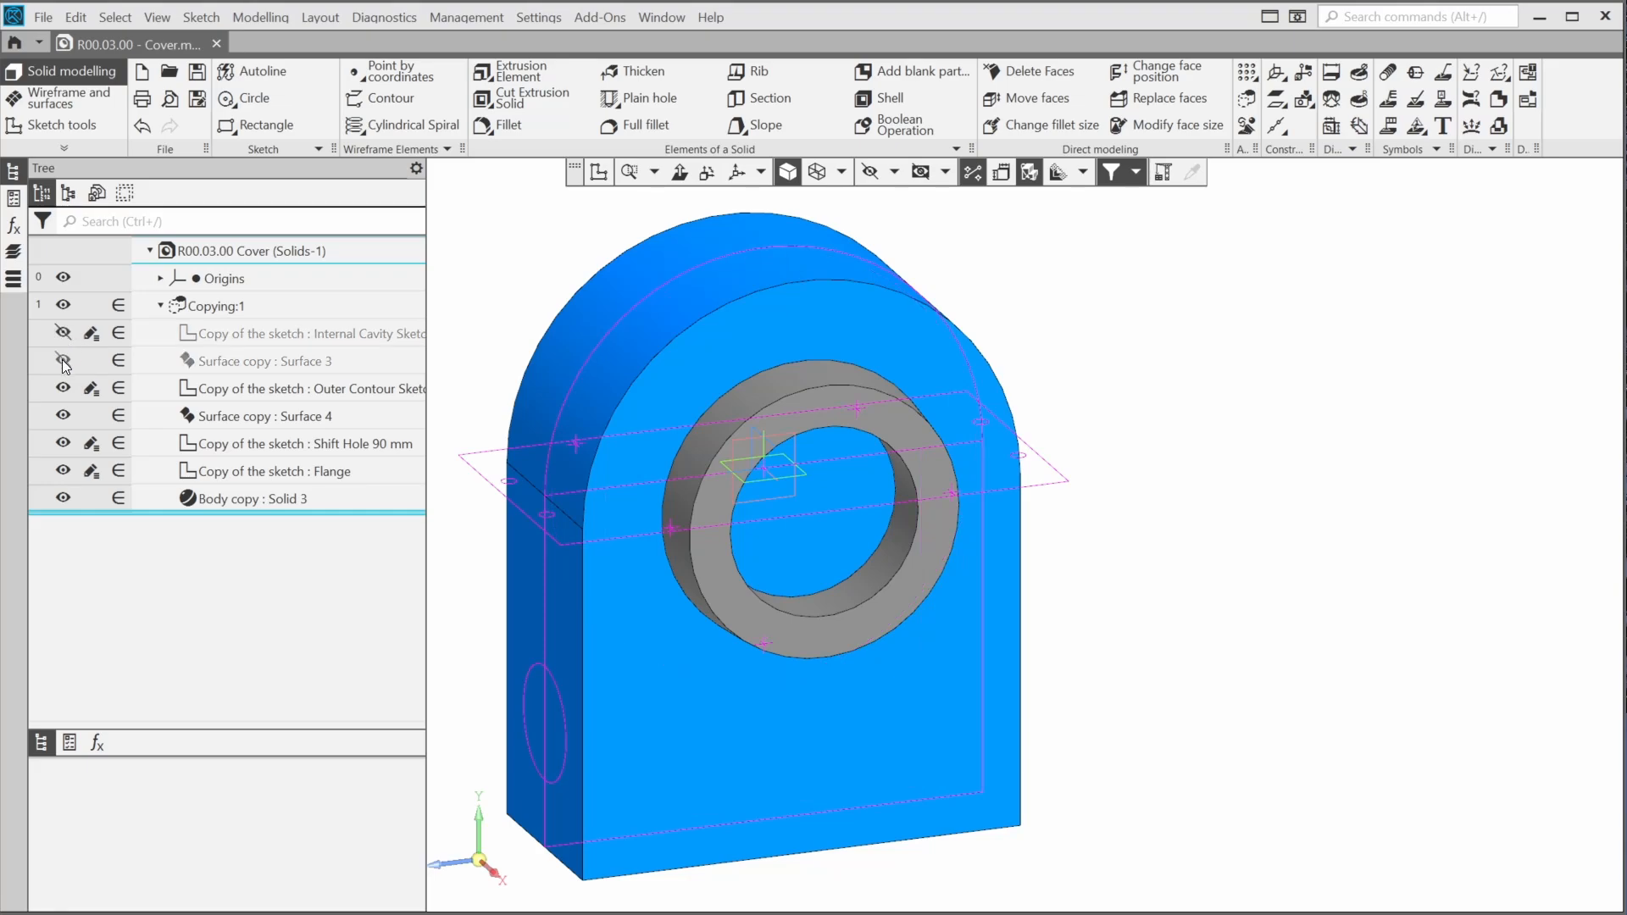
{"action": "left_click", "coordinate": [63, 416]}
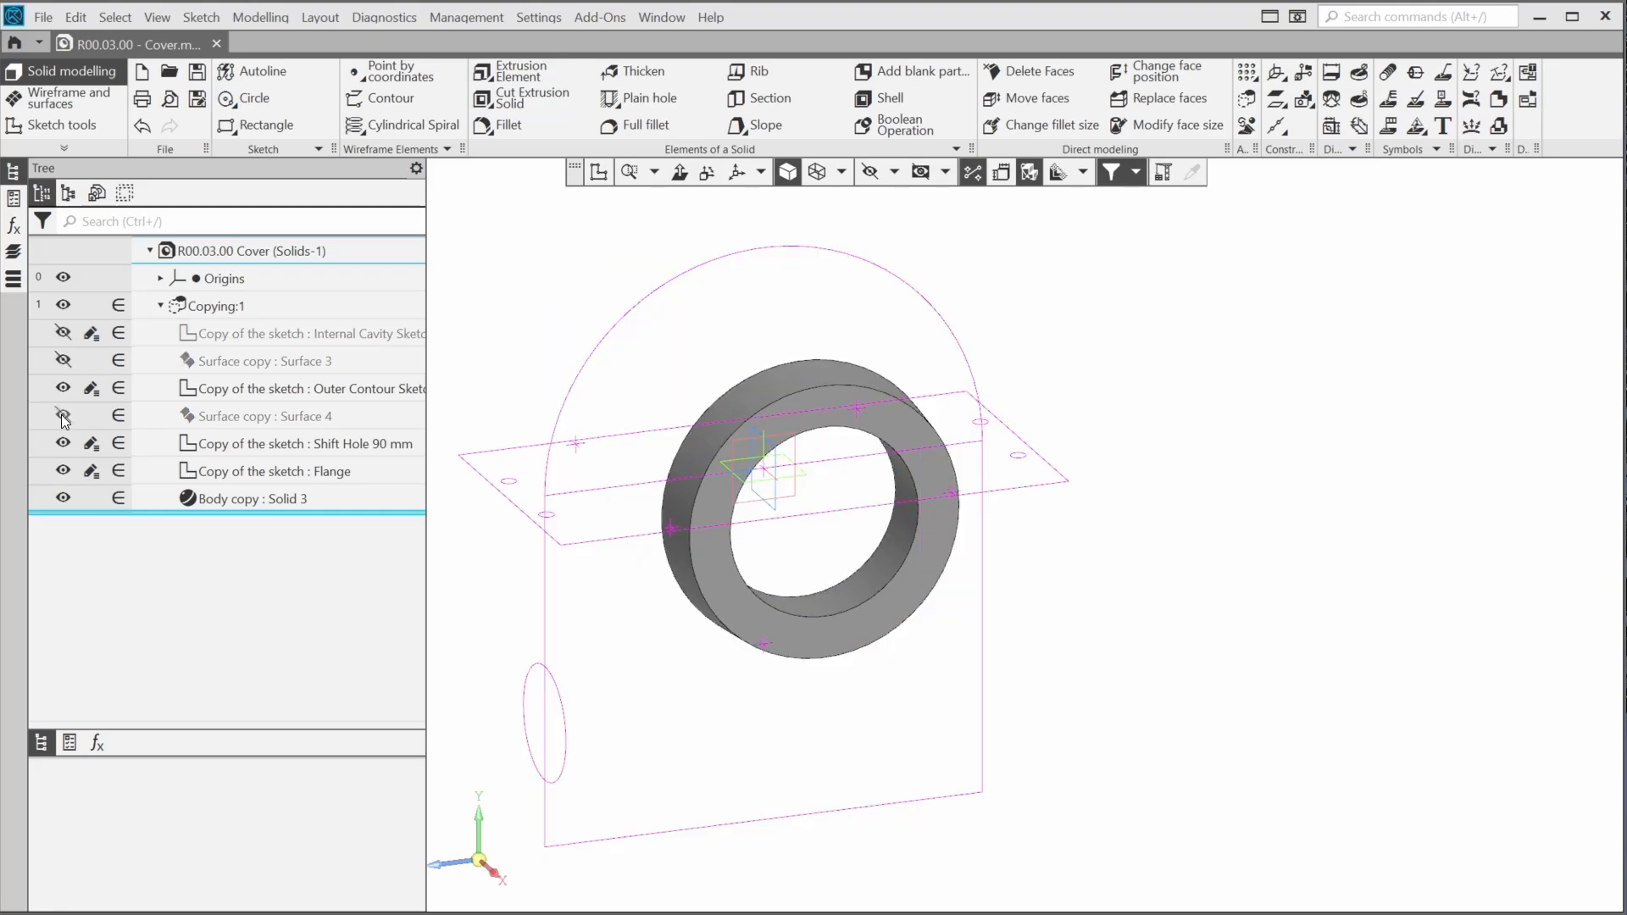
{"action": "left_click", "coordinate": [64, 444]}
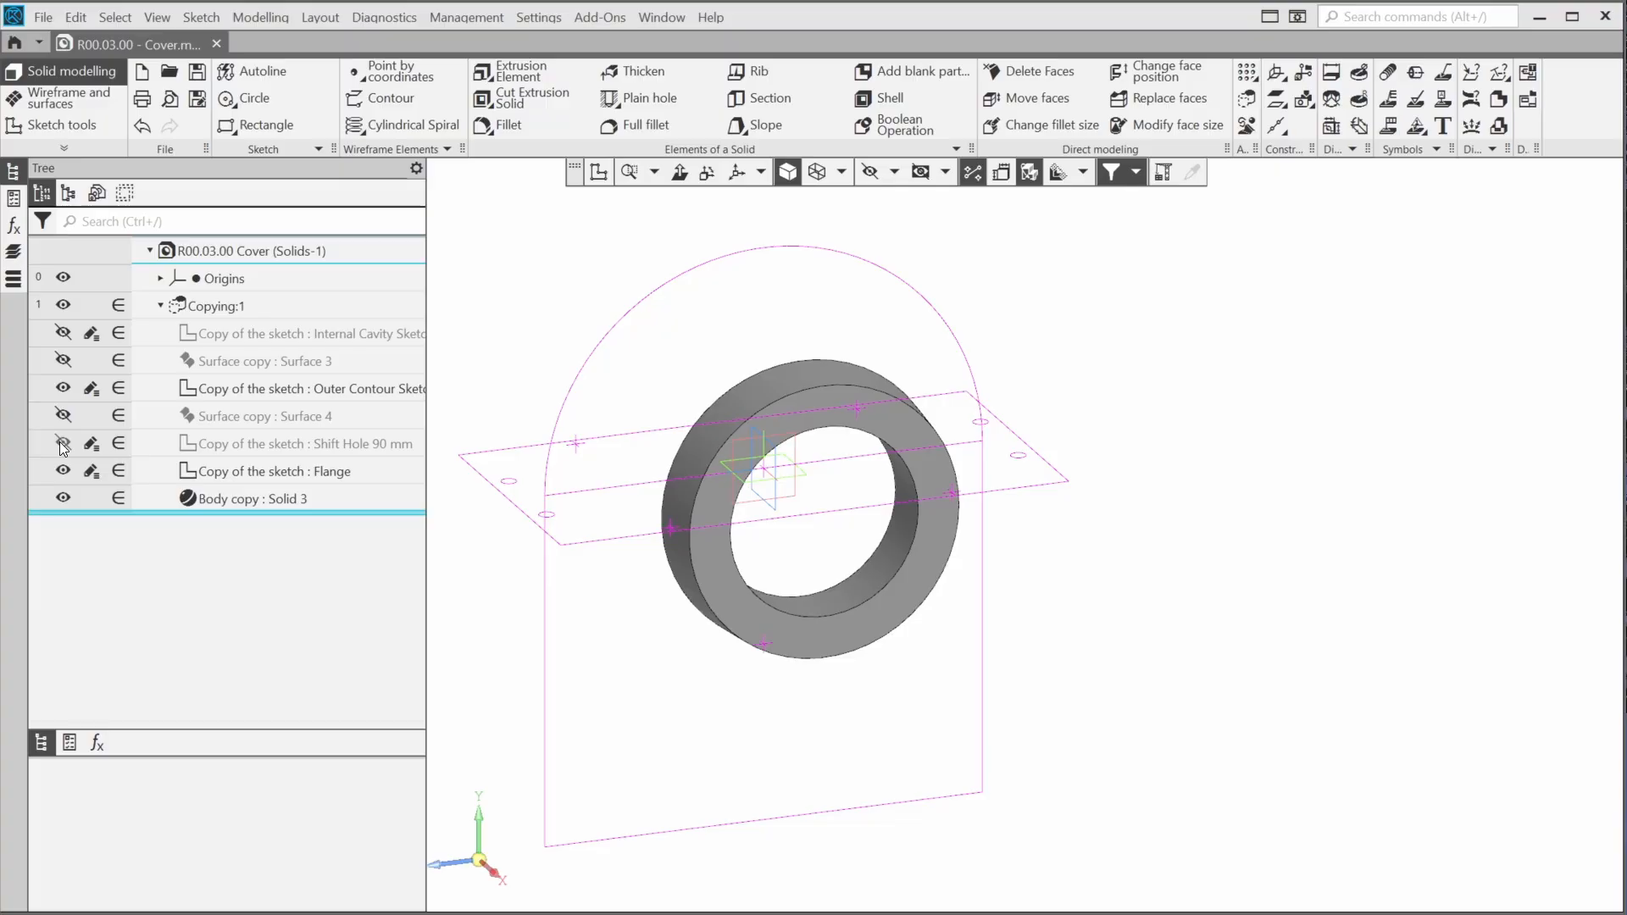
Start a new sketch on the ZX Plane of the origins
{"action": "left_click", "coordinate": [151, 277]}
{"action": "left_click", "coordinate": [161, 279]}
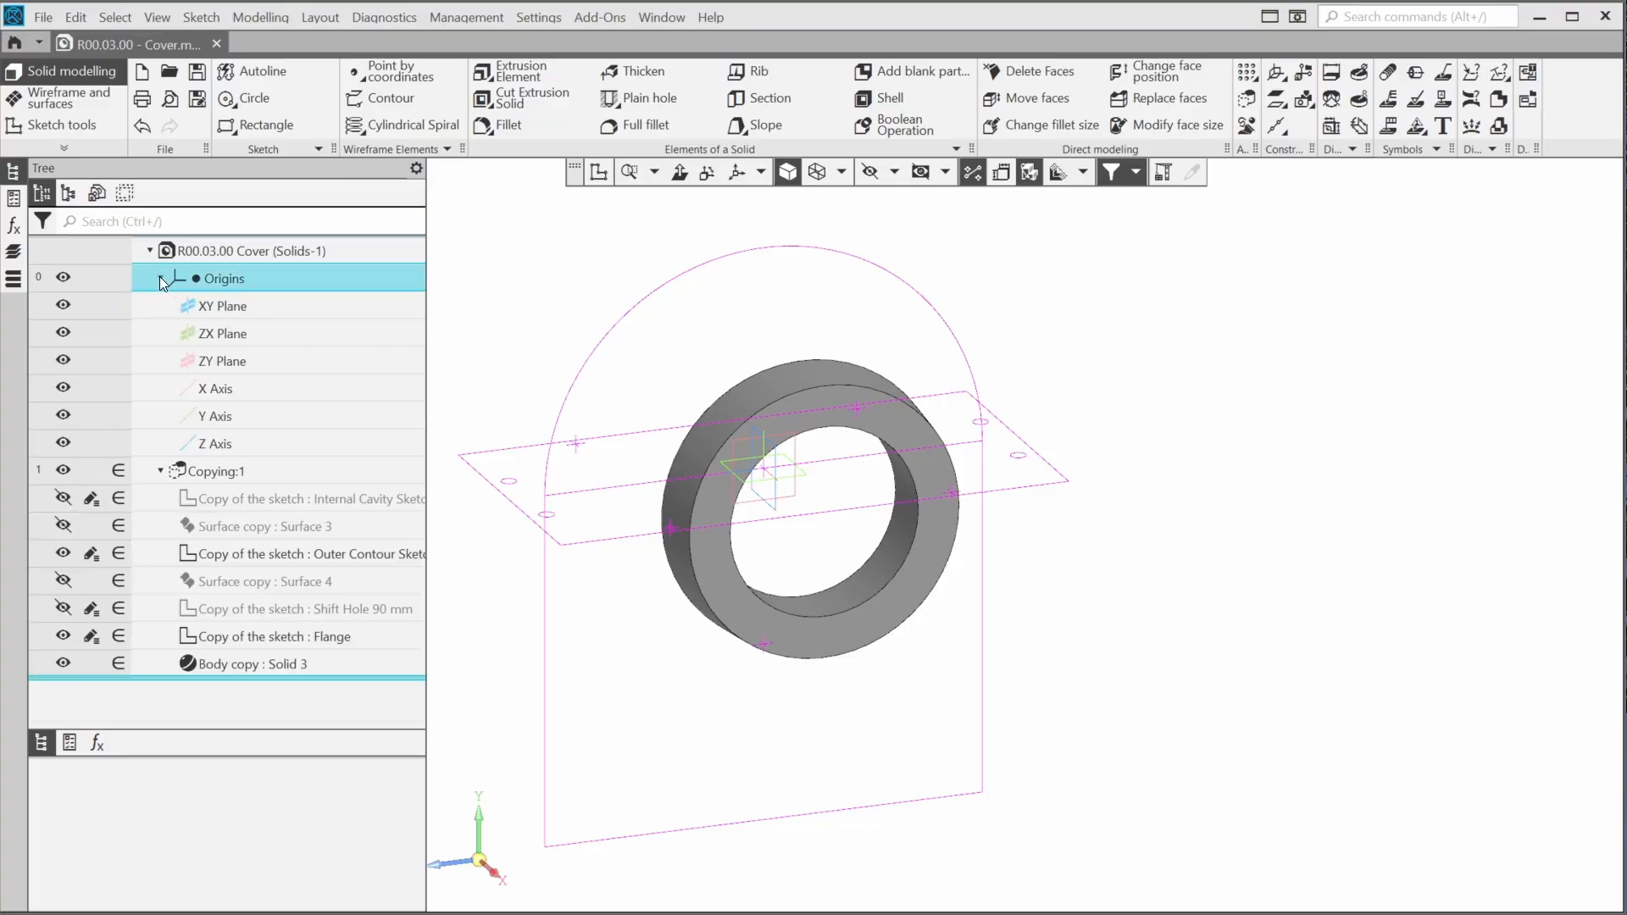
{"action": "left_click", "coordinate": [216, 334]}
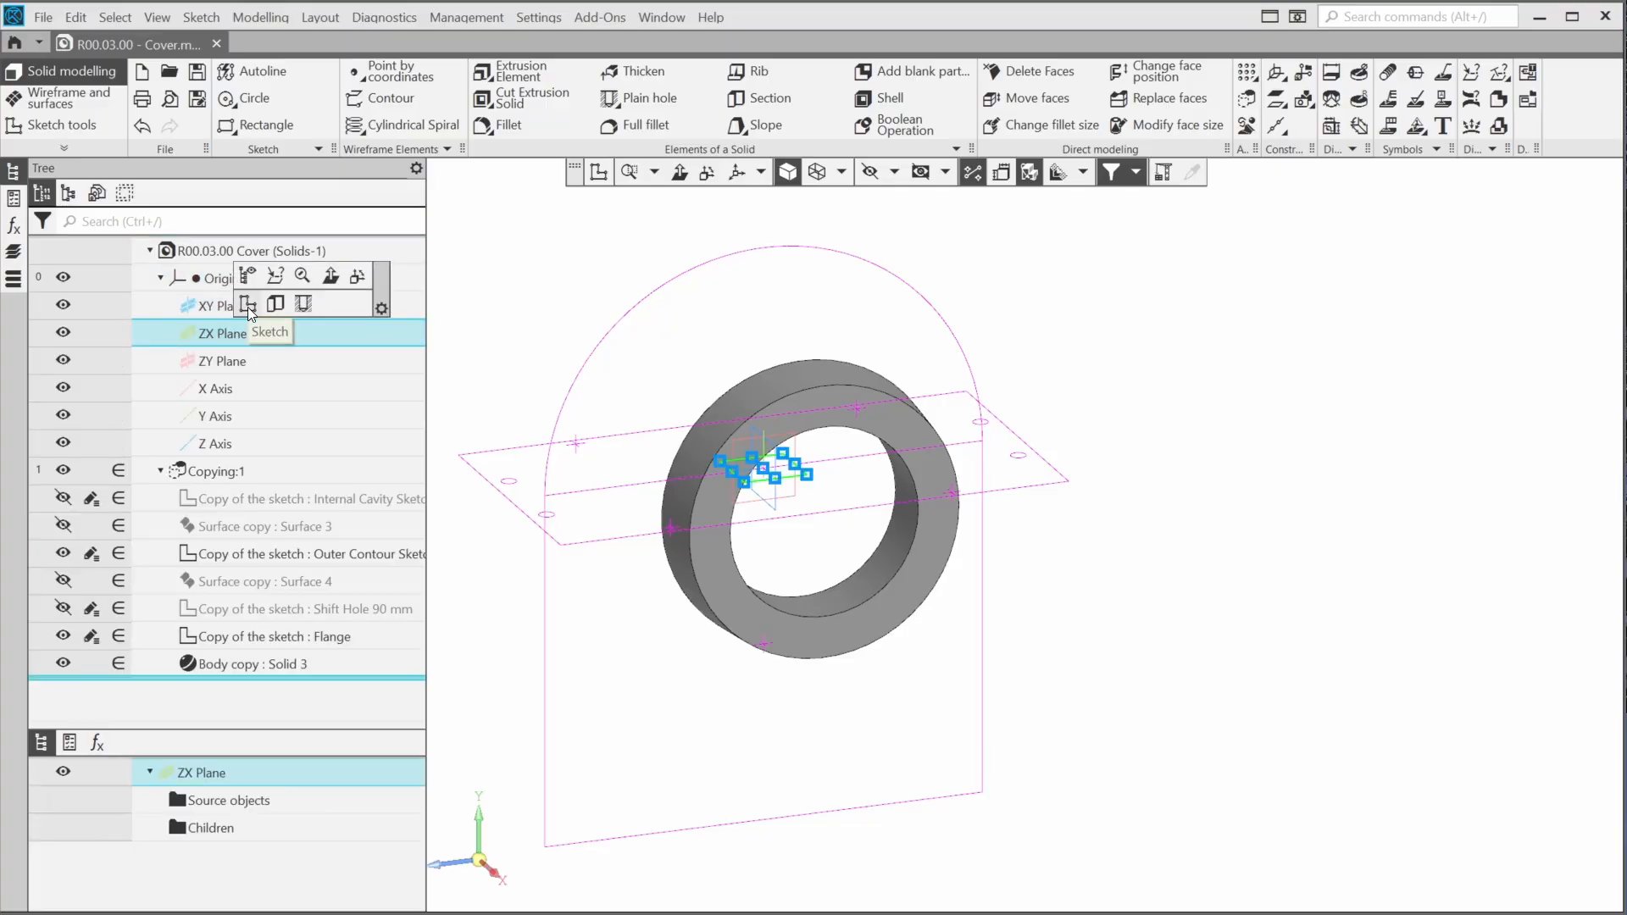
{"action": "left_click", "coordinate": [247, 305]}
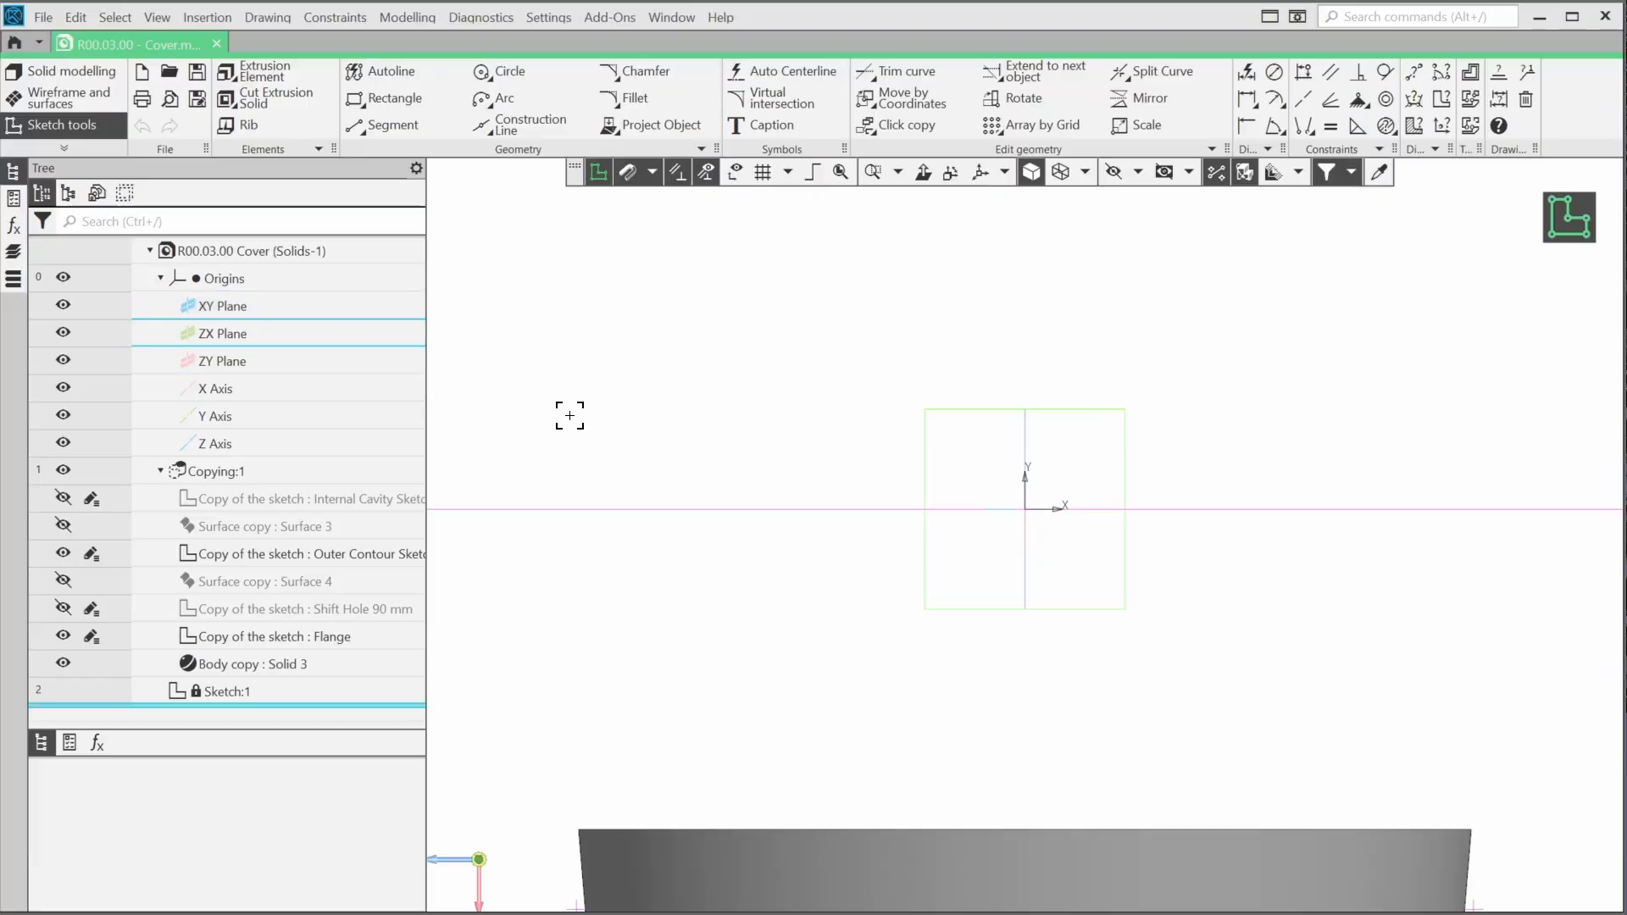
Draw two connected Autoline segments: one about 142 mm long along the sketch's X direction, one about 114 mm long across toward the ring side
{"action": "mouse_move", "coordinate": [867, 575]}
{"action": "middle_mouse_down"}
{"action": "mouse_move", "coordinate": [864, 531]}
{"action": "mouse_move", "coordinate": [893, 498]}
{"action": "mouse_move", "coordinate": [930, 549]}
{"action": "mouse_move", "coordinate": [890, 570]}
{"action": "mouse_move", "coordinate": [922, 545]}
{"action": "mouse_move", "coordinate": [933, 591]}
{"action": "mouse_move", "coordinate": [922, 553]}
{"action": "mouse_move", "coordinate": [929, 571]}
{"action": "middle_mouse_up"}
{"action": "scroll", "coordinate": [928, 549], "scroll_direction": "down", "scroll_amount": 3}
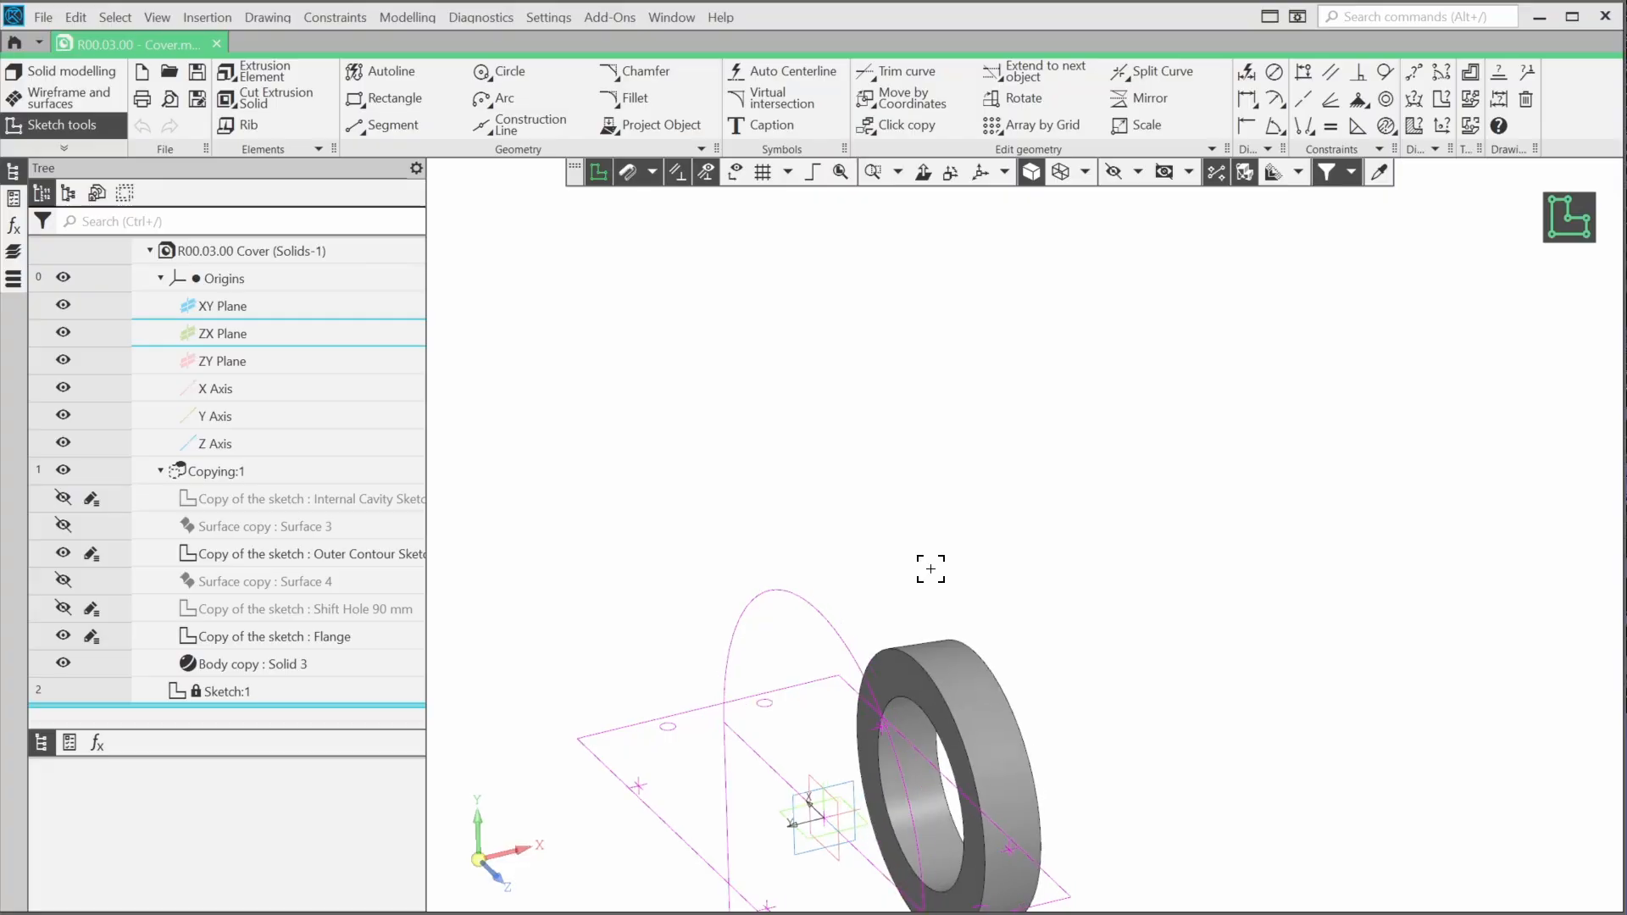
{"action": "middle_click_drag", "start_coordinate": [874, 677], "coordinate": [986, 374]}
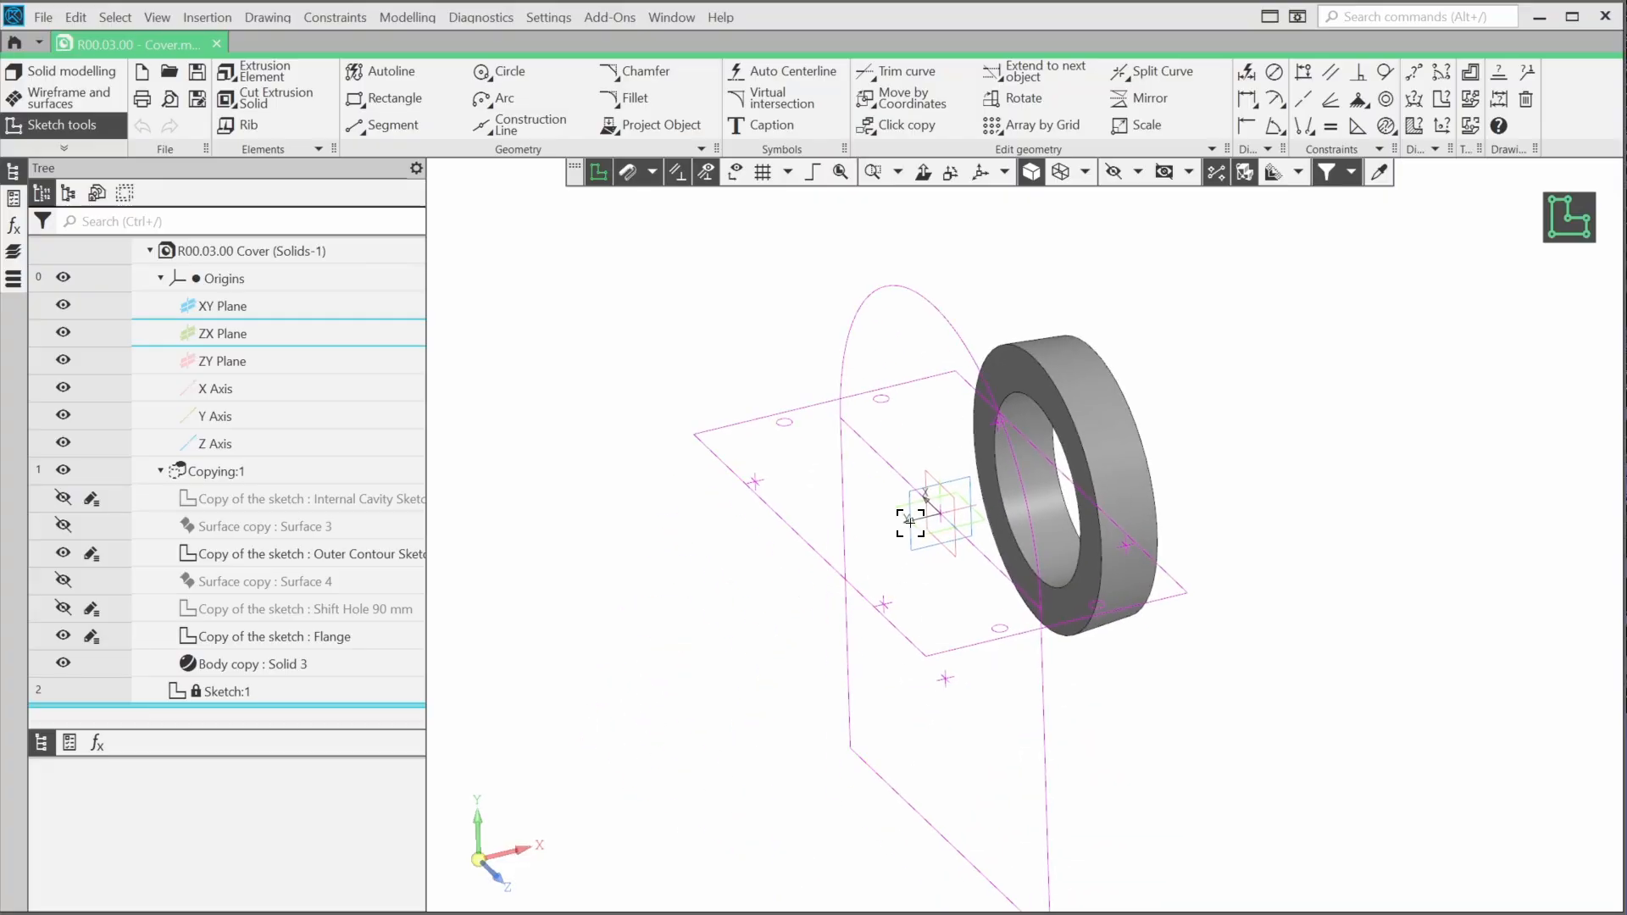
{"action": "scroll", "coordinate": [909, 521], "scroll_direction": "up", "scroll_amount": 3}
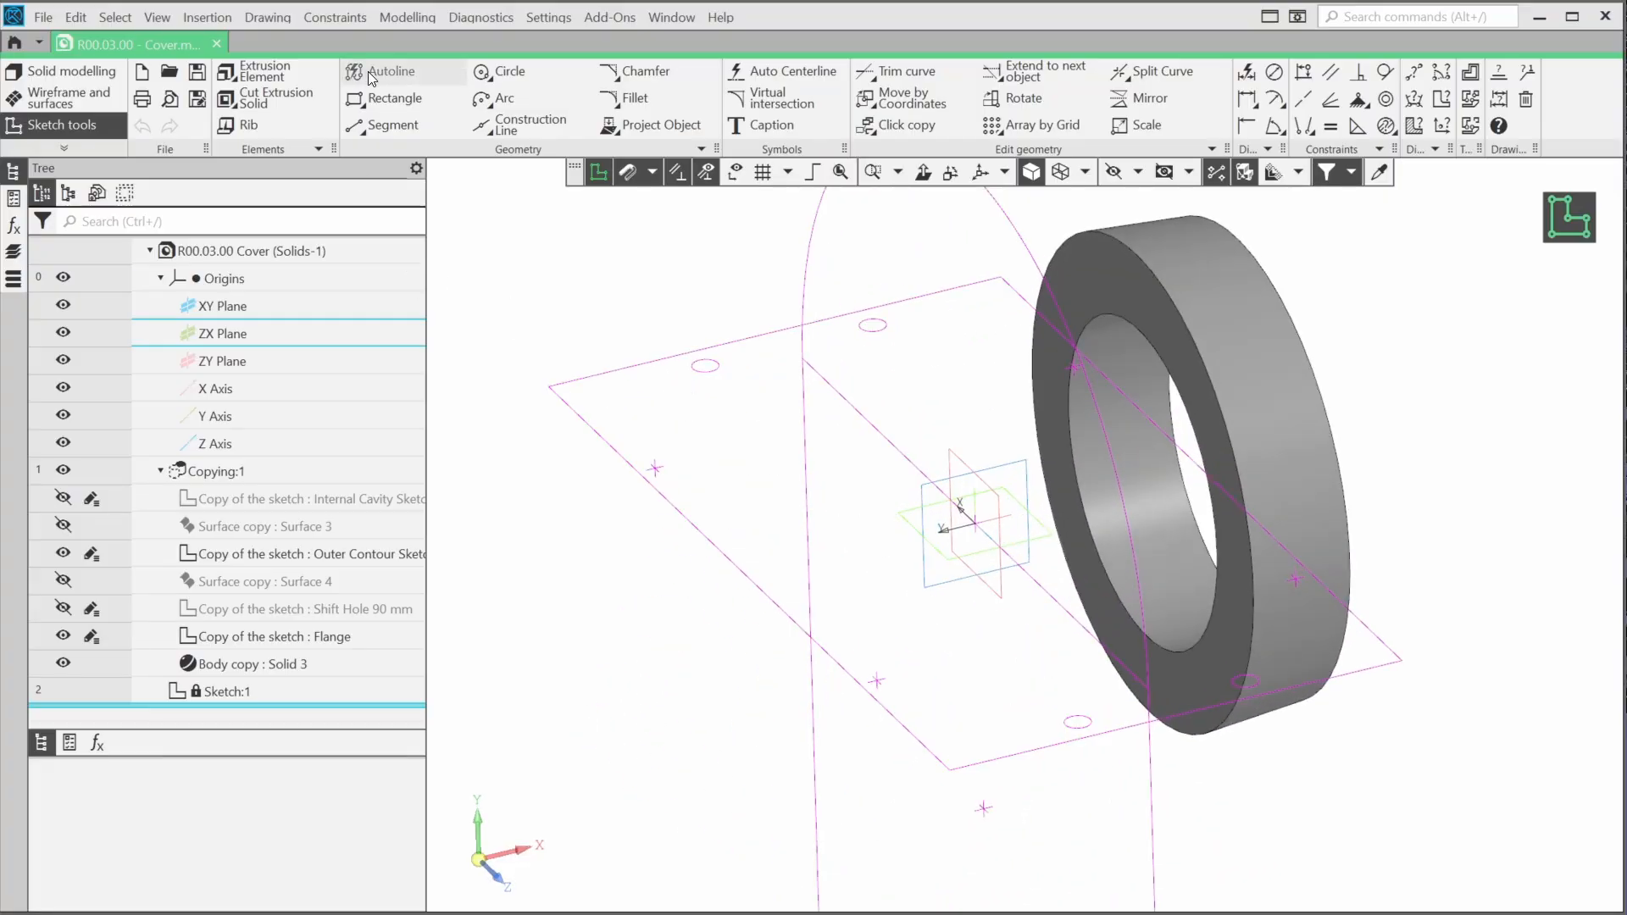
{"action": "left_click", "coordinate": [358, 69]}
{"action": "middle_click_drag", "start_coordinate": [799, 570], "coordinate": [853, 677]}
{"action": "left_click", "coordinate": [857, 640]}
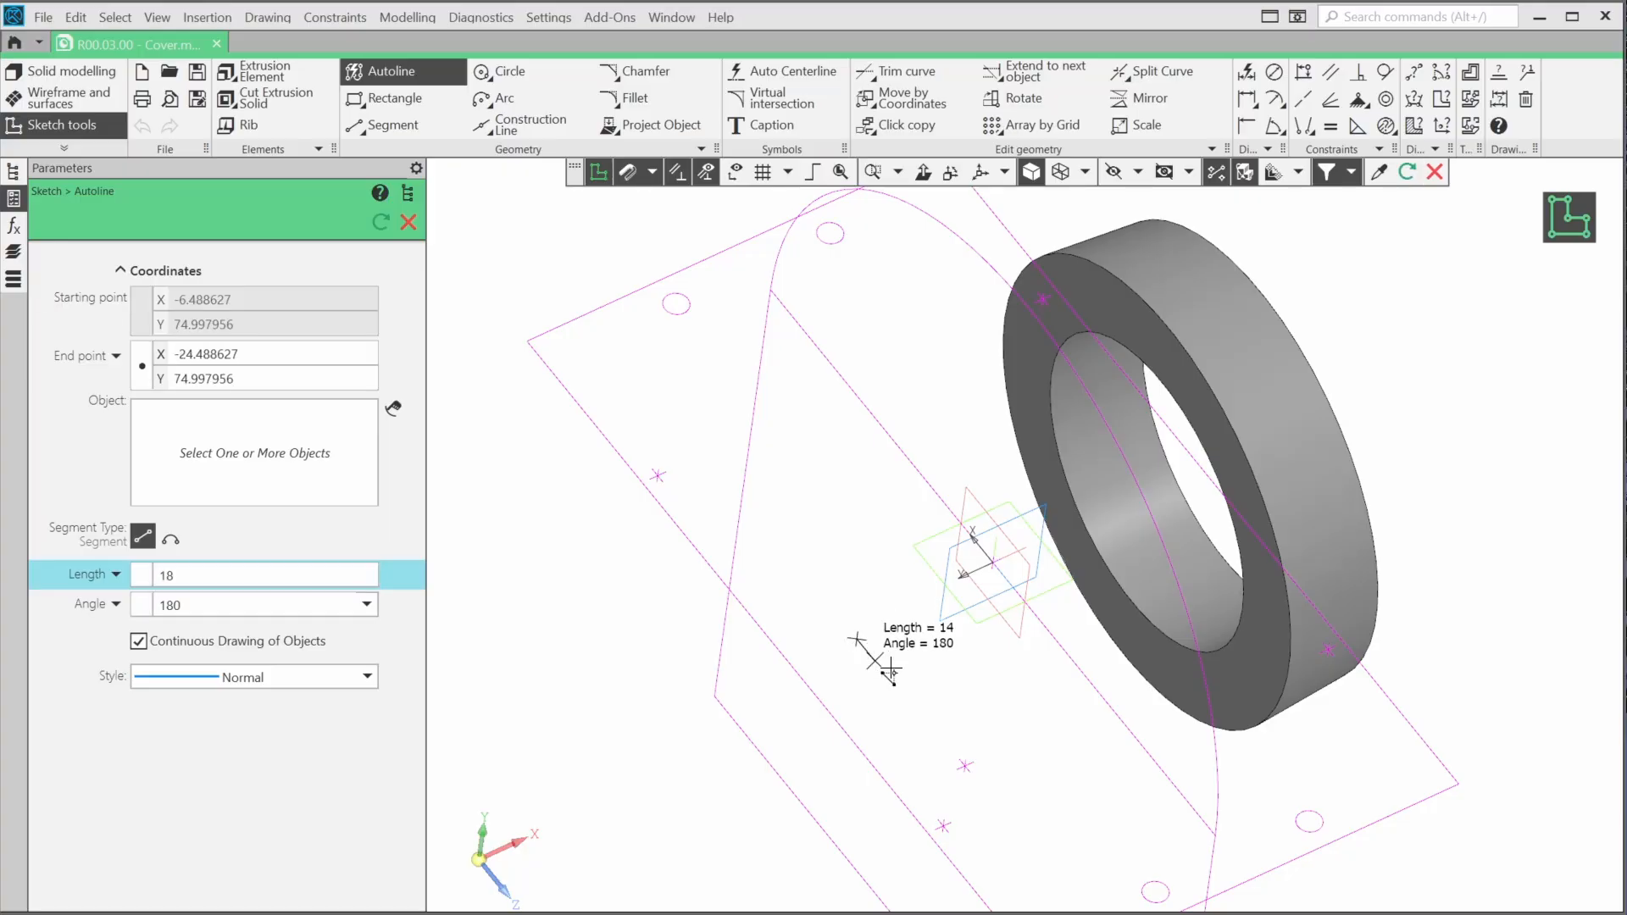
{"action": "left_click", "coordinate": [1037, 861]}
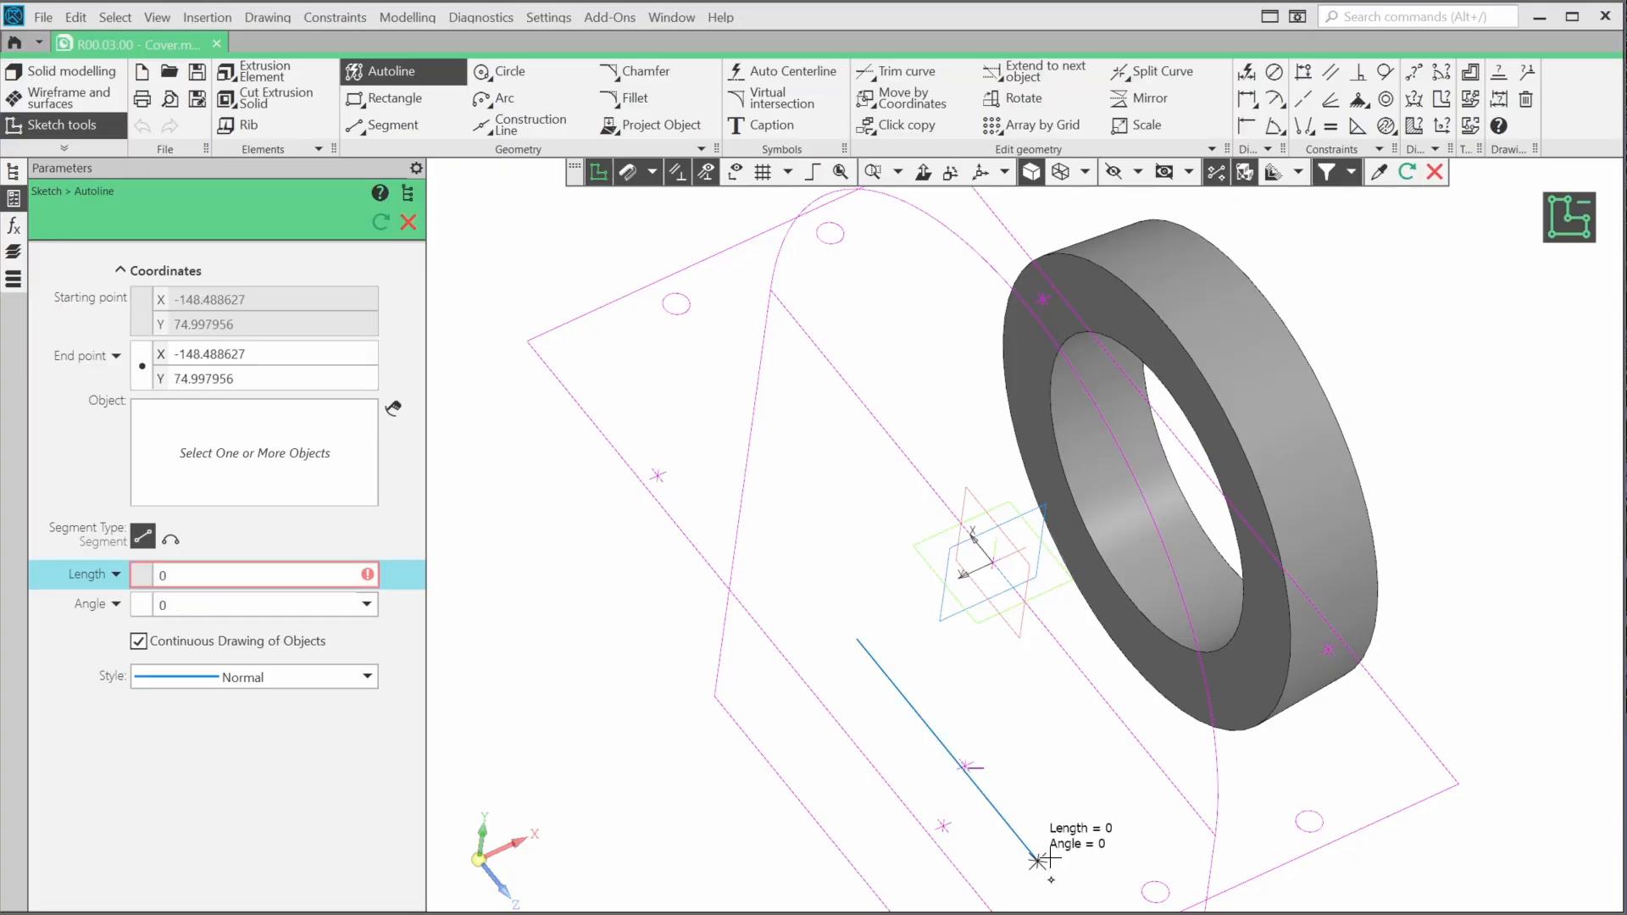
{"action": "left_click", "coordinate": [1264, 771]}
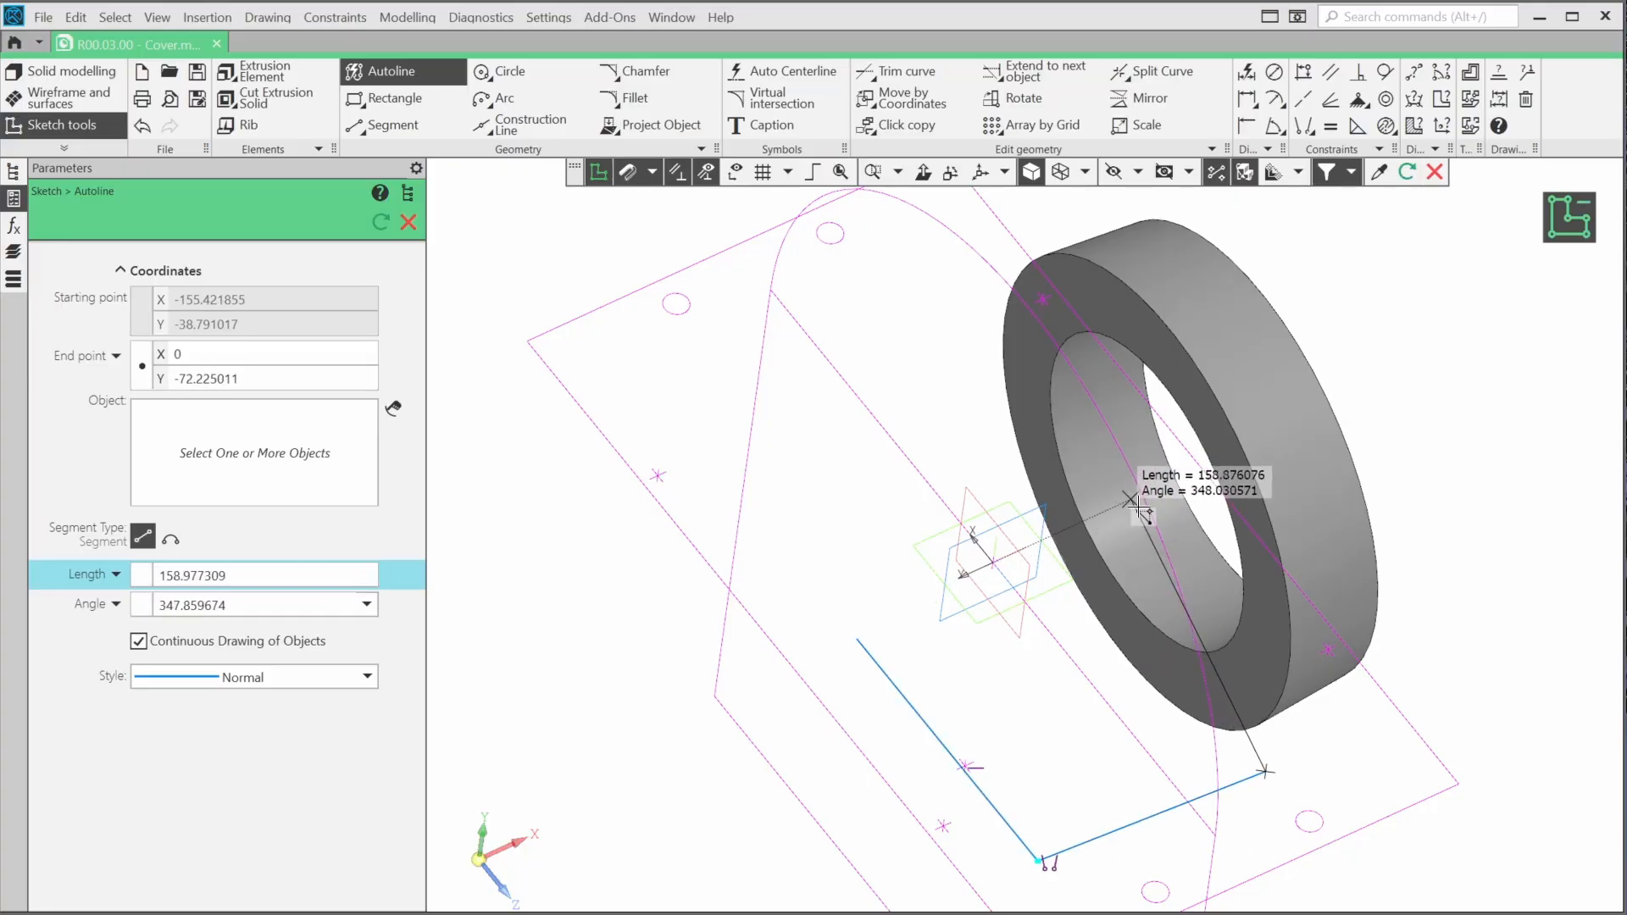
Draw the third segment of the open contour to the ring face's centre at X 0, Y -80, and finish the Autoline
{"action": "type", "text": "133"}
{"action": "middle_click_drag", "start_coordinate": [1138, 548], "coordinate": [1132, 576]}
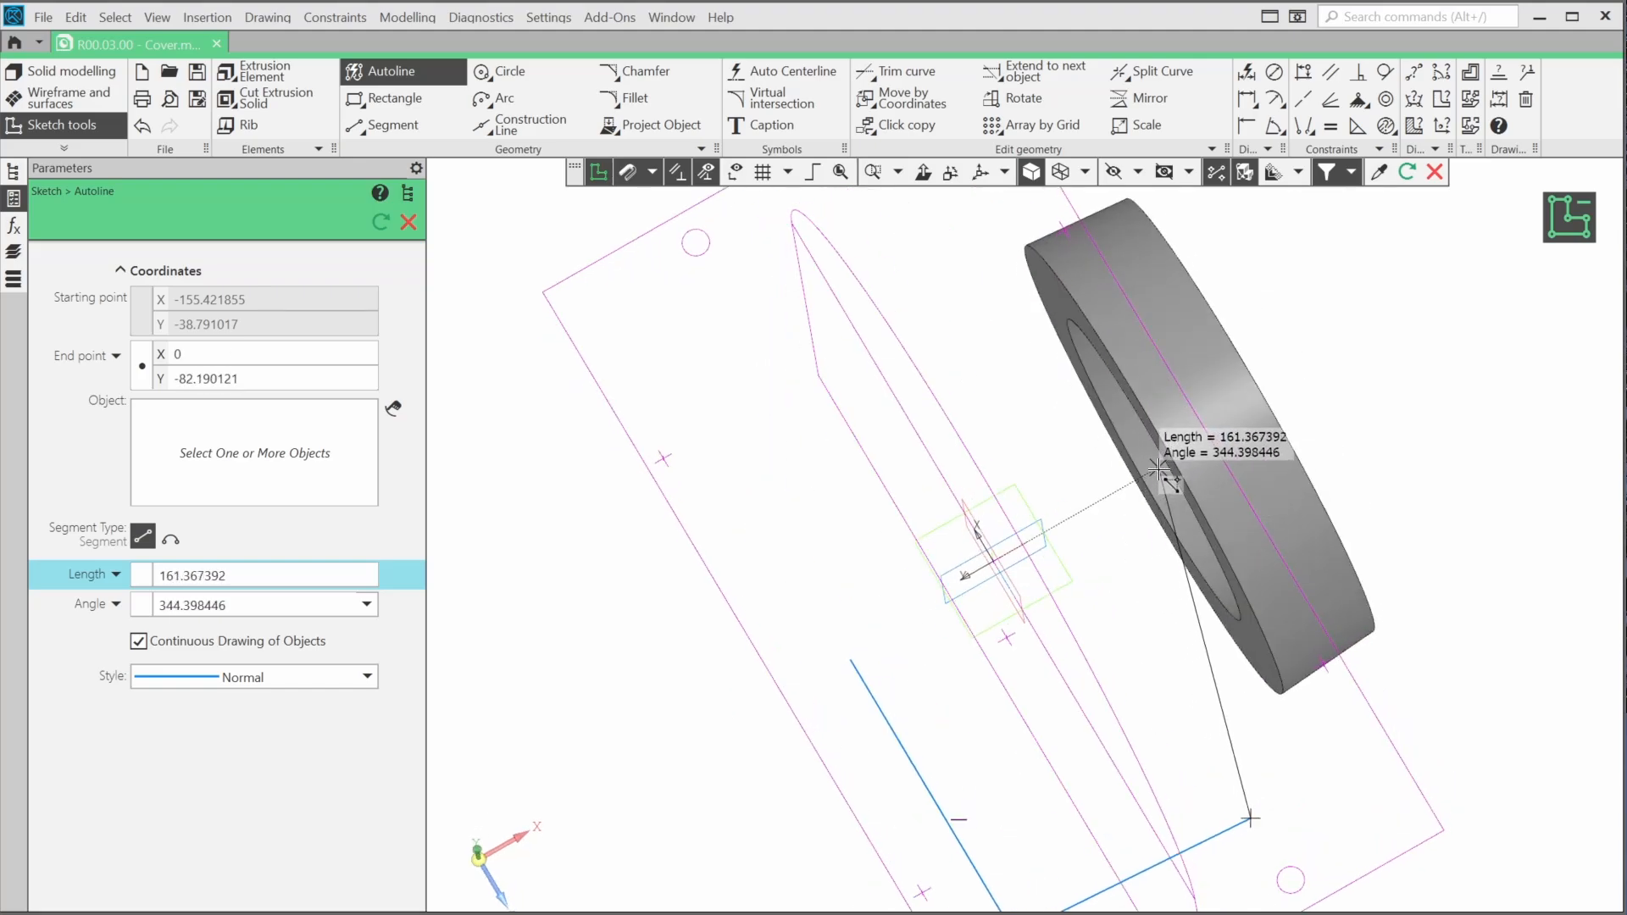
{"action": "middle_click_drag", "start_coordinate": [1246, 593], "coordinate": [1184, 502]}
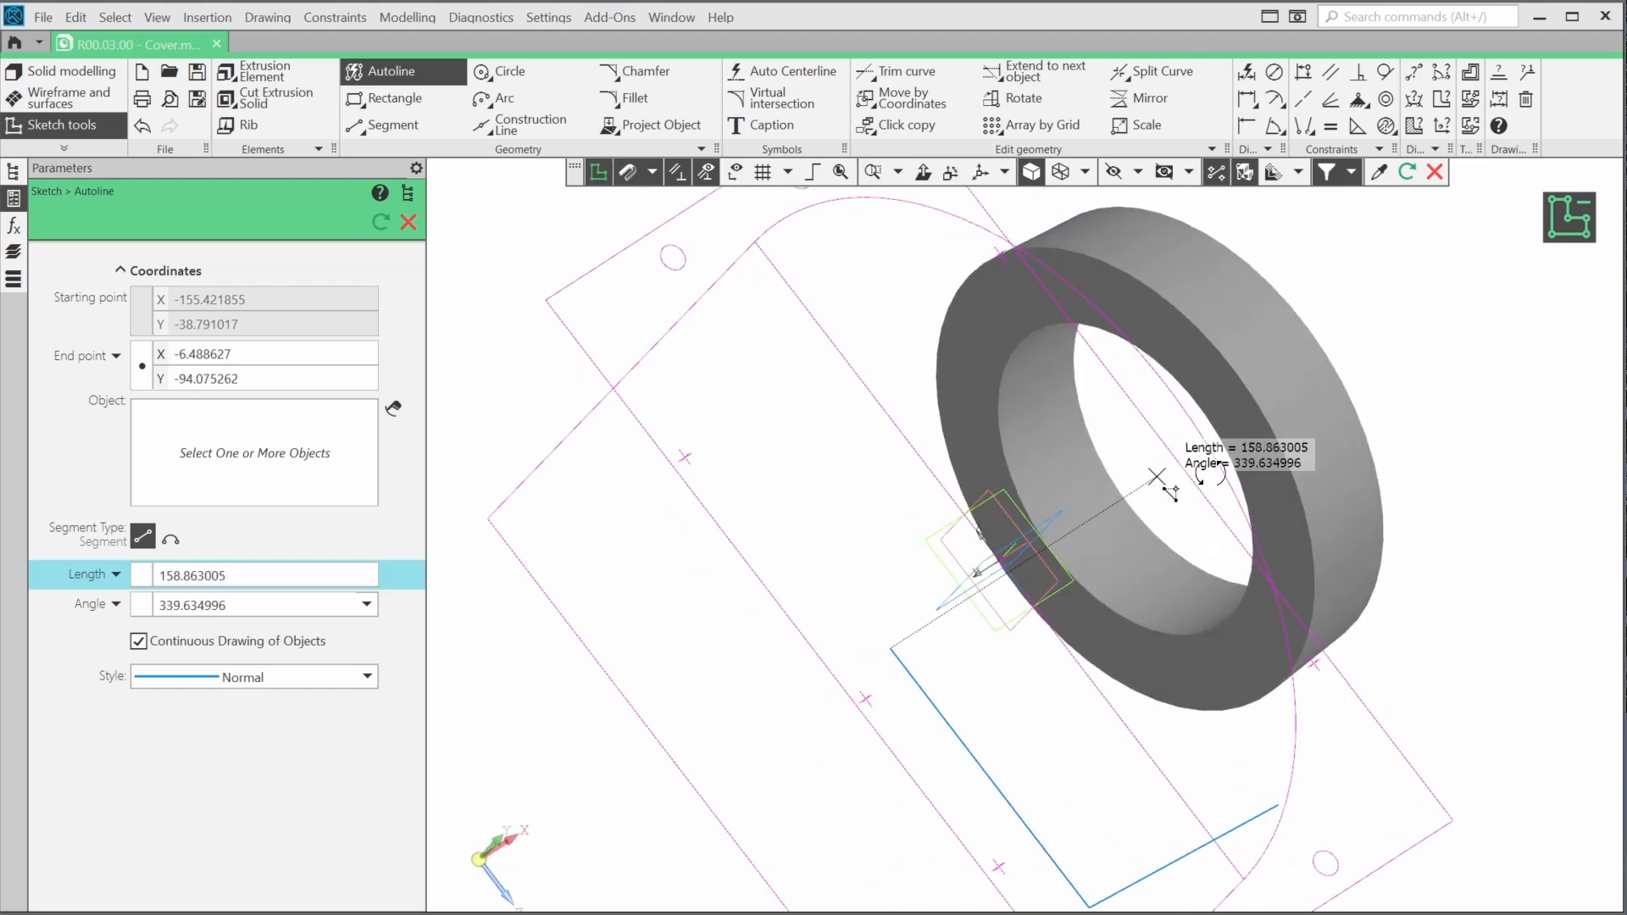
{"action": "right_click", "coordinate": [1240, 602]}
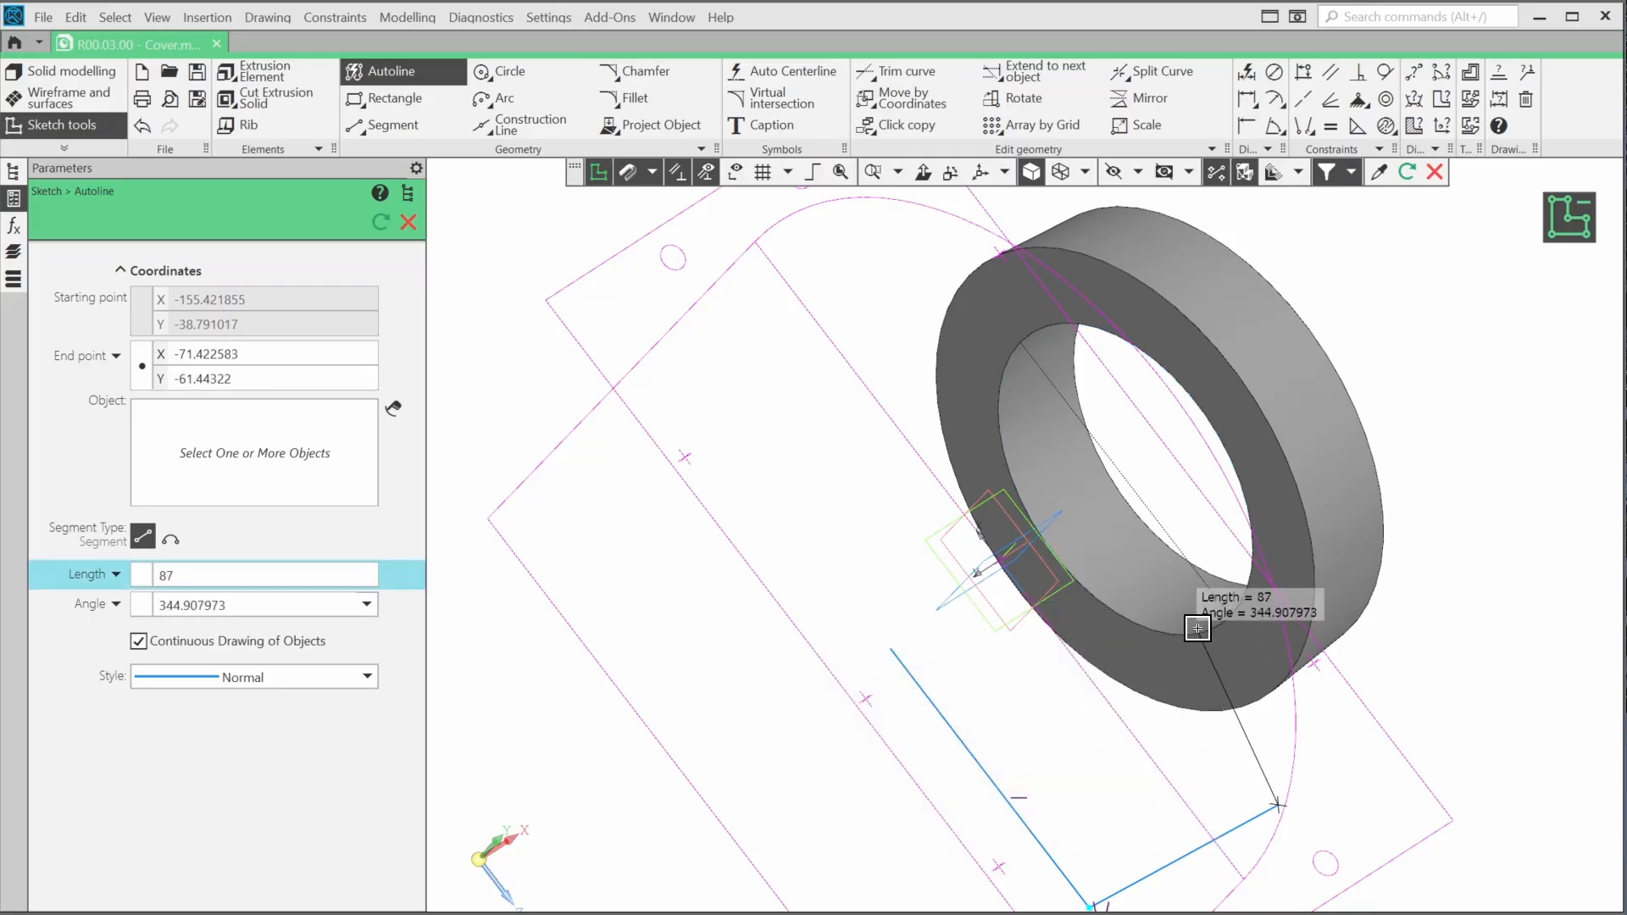
{"action": "left_click", "coordinate": [1125, 478]}
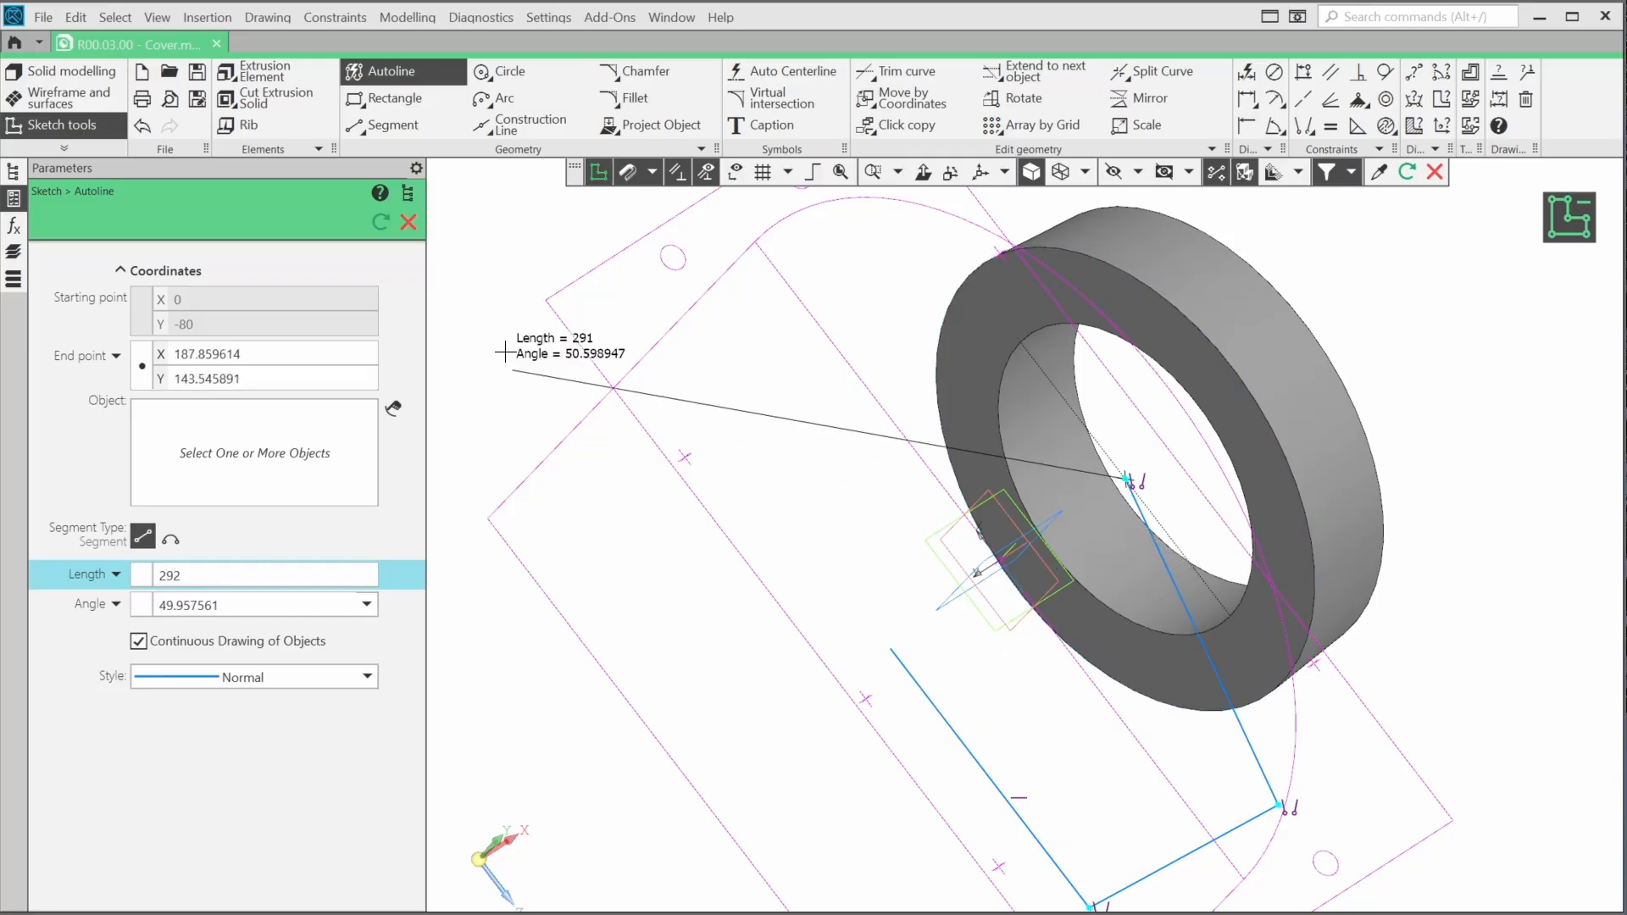
{"action": "left_click", "coordinate": [408, 223]}
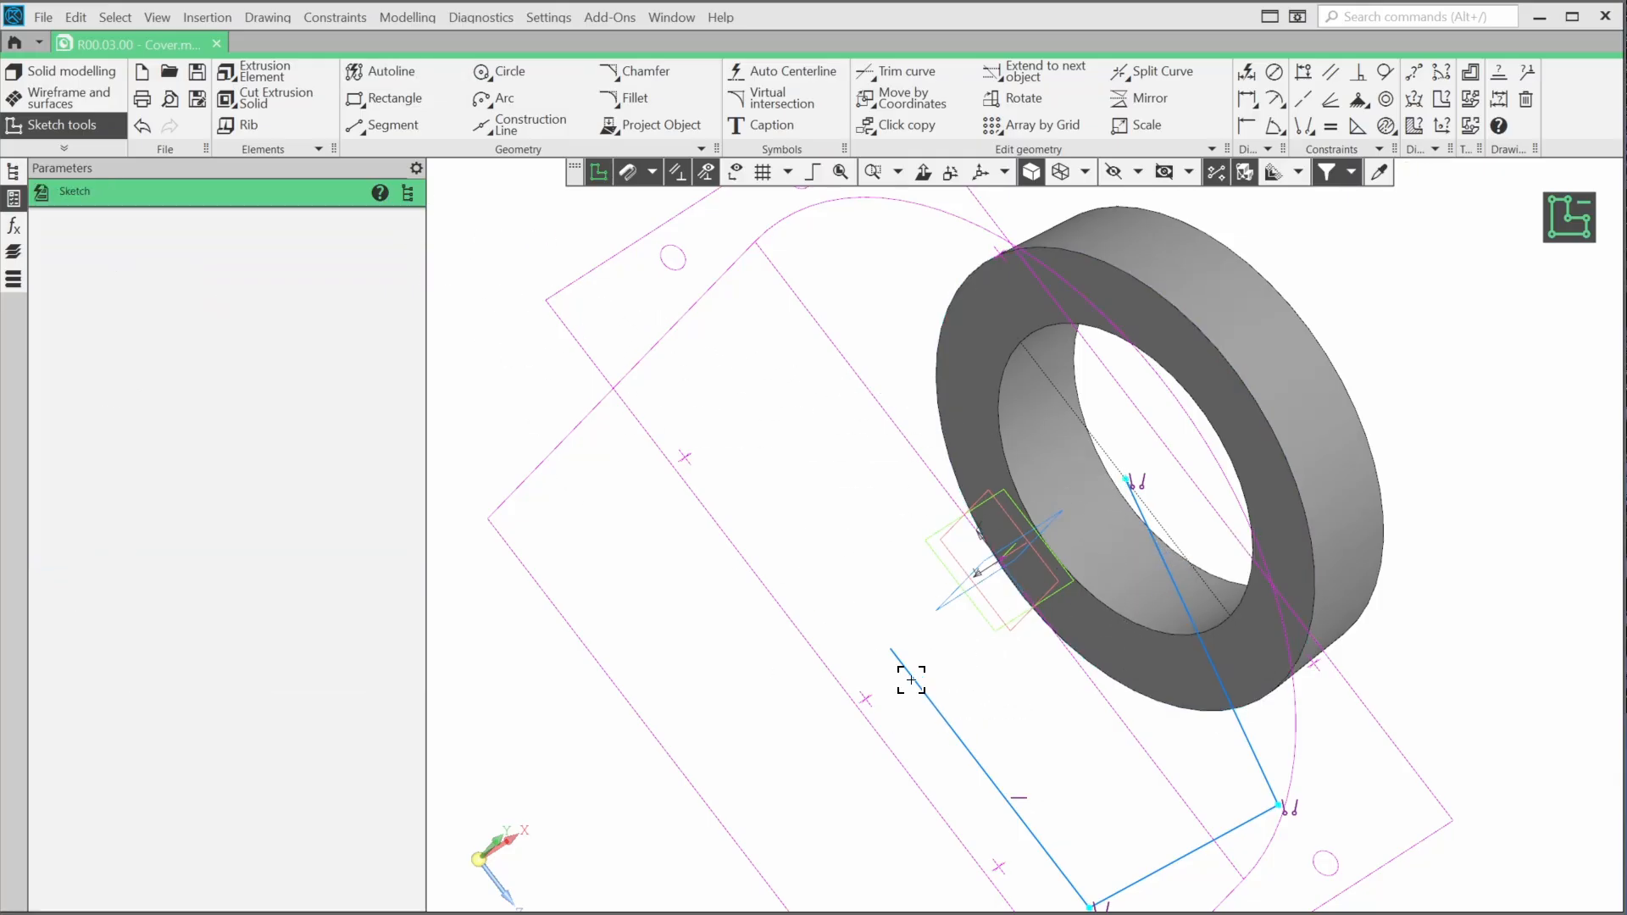
Orient the view normal to the sketch and align the two free ends of the open contour with an Alignment constraint
{"action": "middle_click_drag", "start_coordinate": [911, 679], "coordinate": [803, 561]}
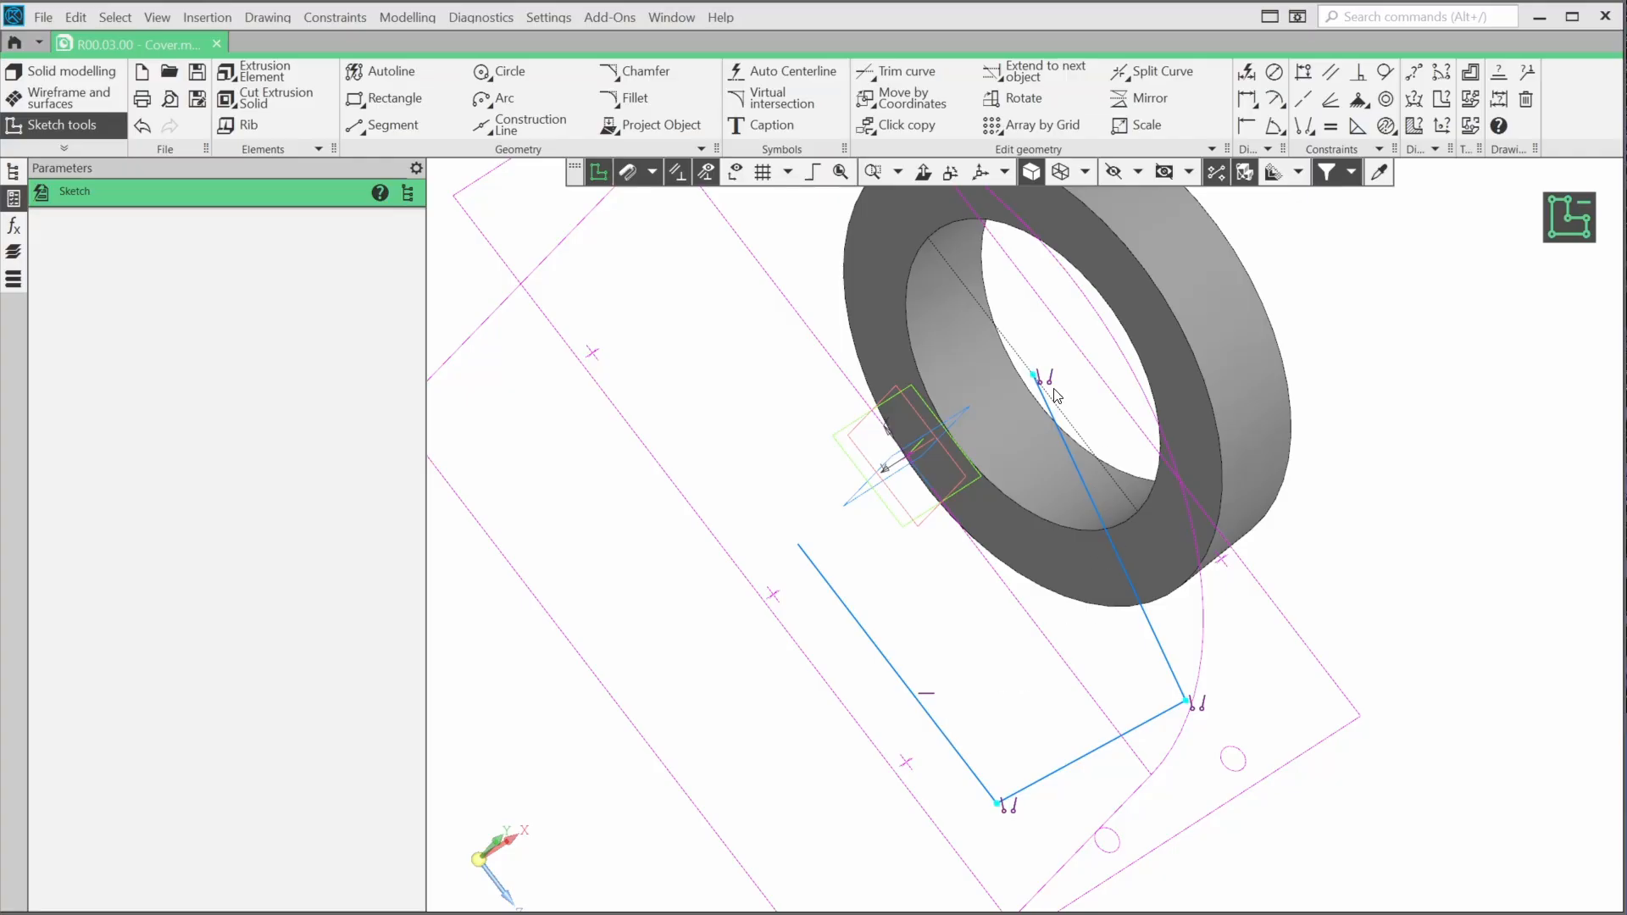
{"action": "left_click", "coordinate": [923, 173]}
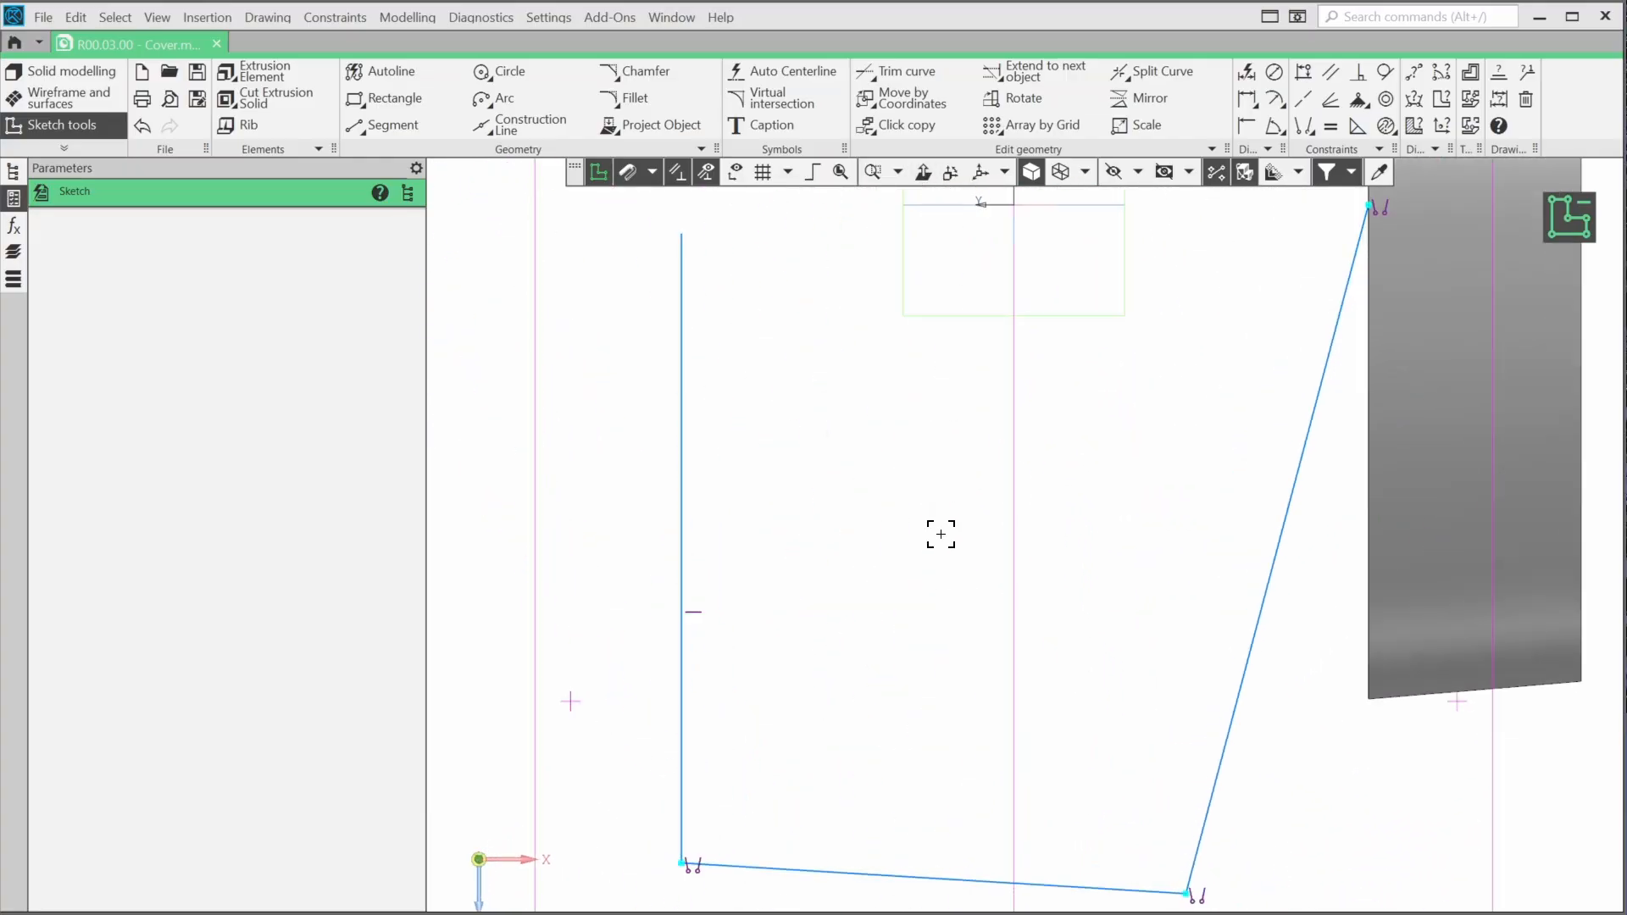
{"action": "left_click", "coordinate": [1305, 75]}
{"action": "left_click", "coordinate": [1239, 309]}
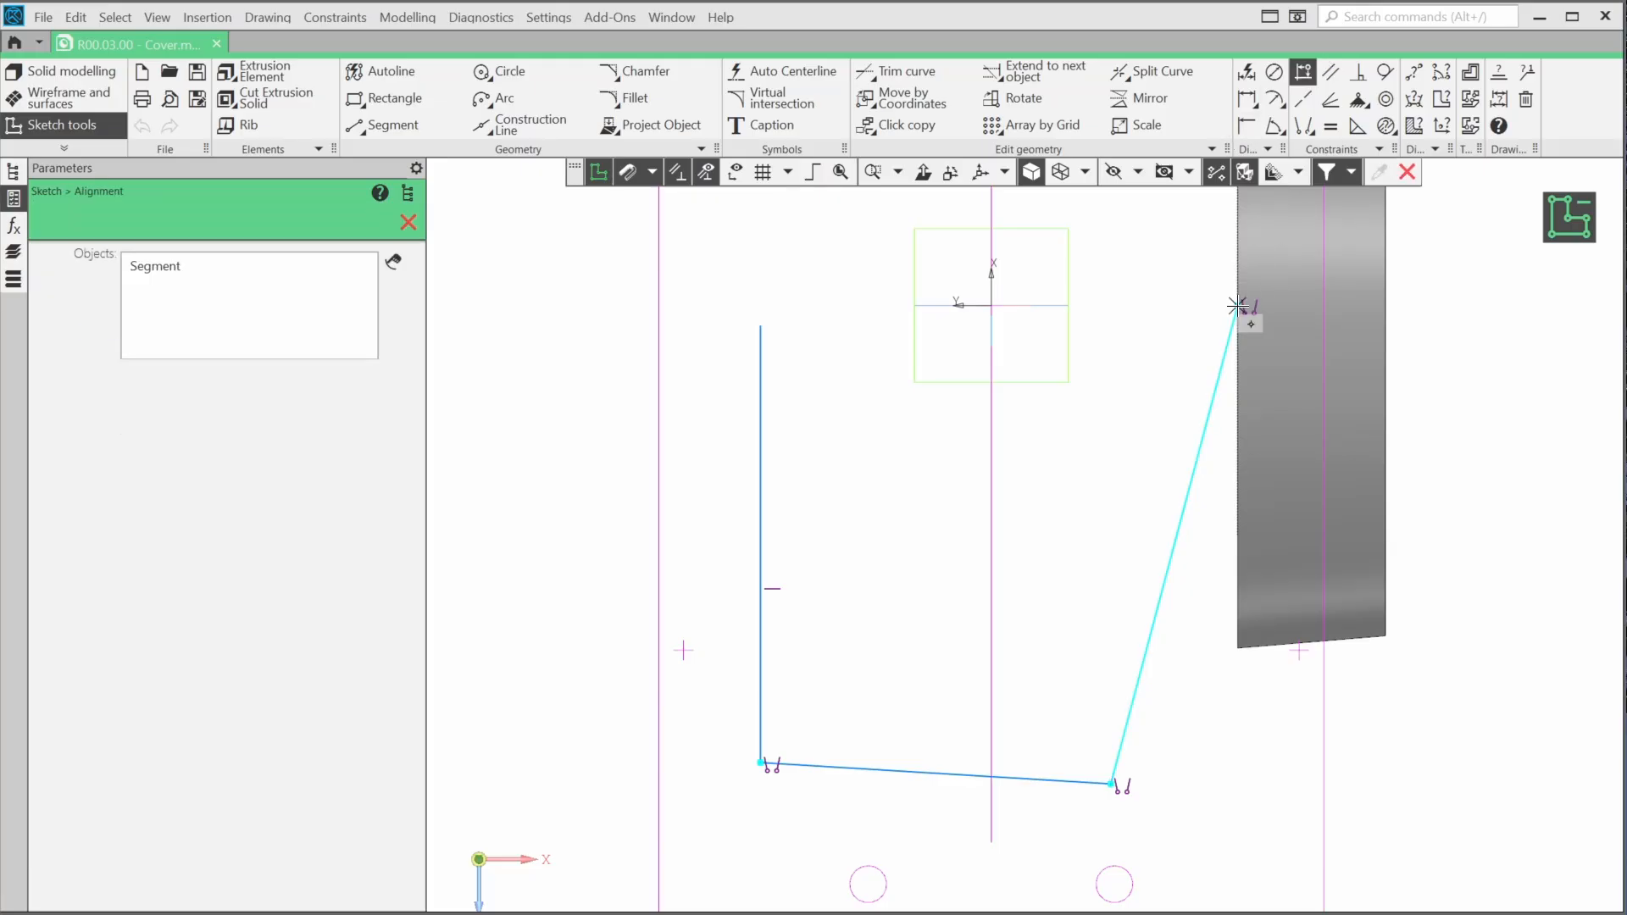
{"action": "left_click", "coordinate": [761, 327]}
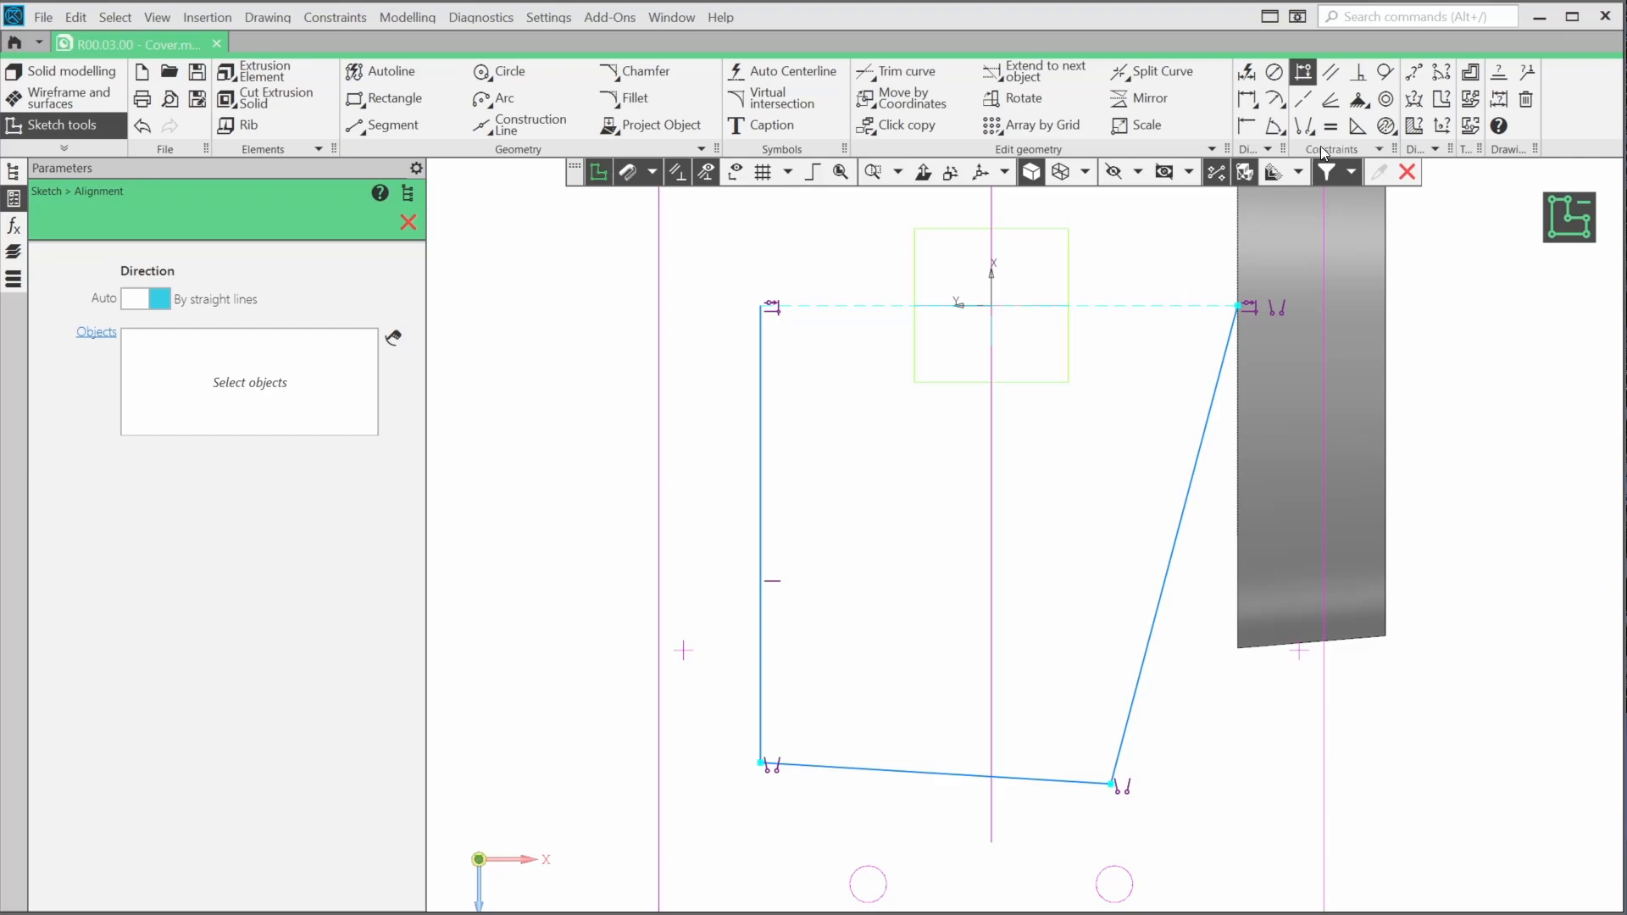
Make the slanted segment beside the ring parallel to the opposite side segment
{"action": "left_click", "coordinate": [1330, 74]}
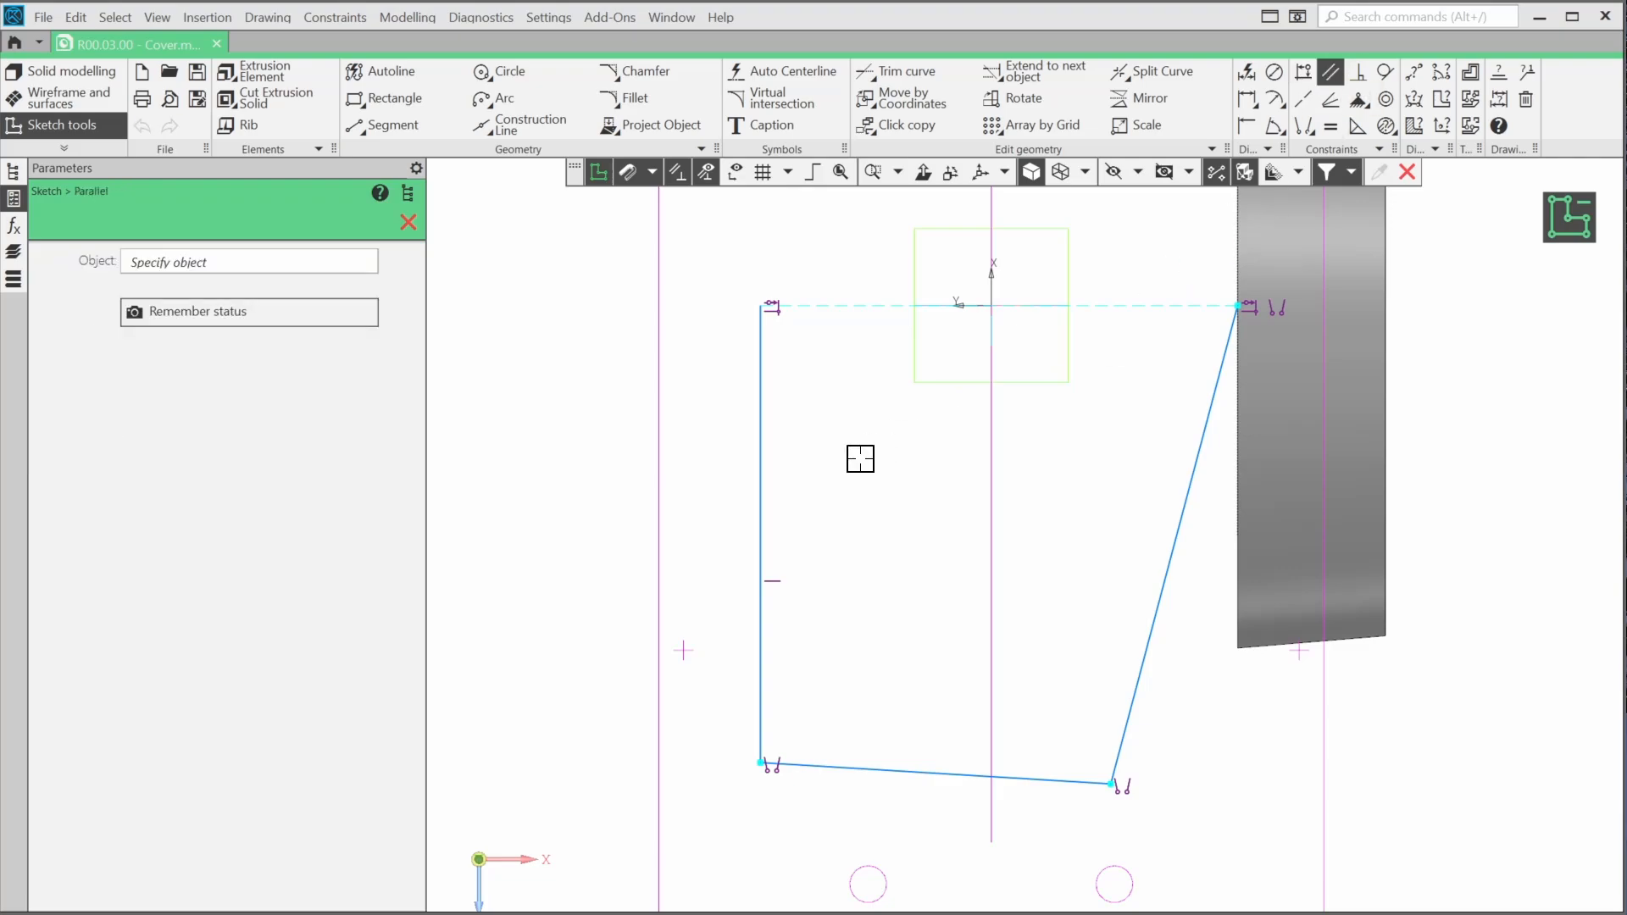
{"action": "left_click", "coordinate": [761, 442]}
{"action": "left_click", "coordinate": [1169, 520]}
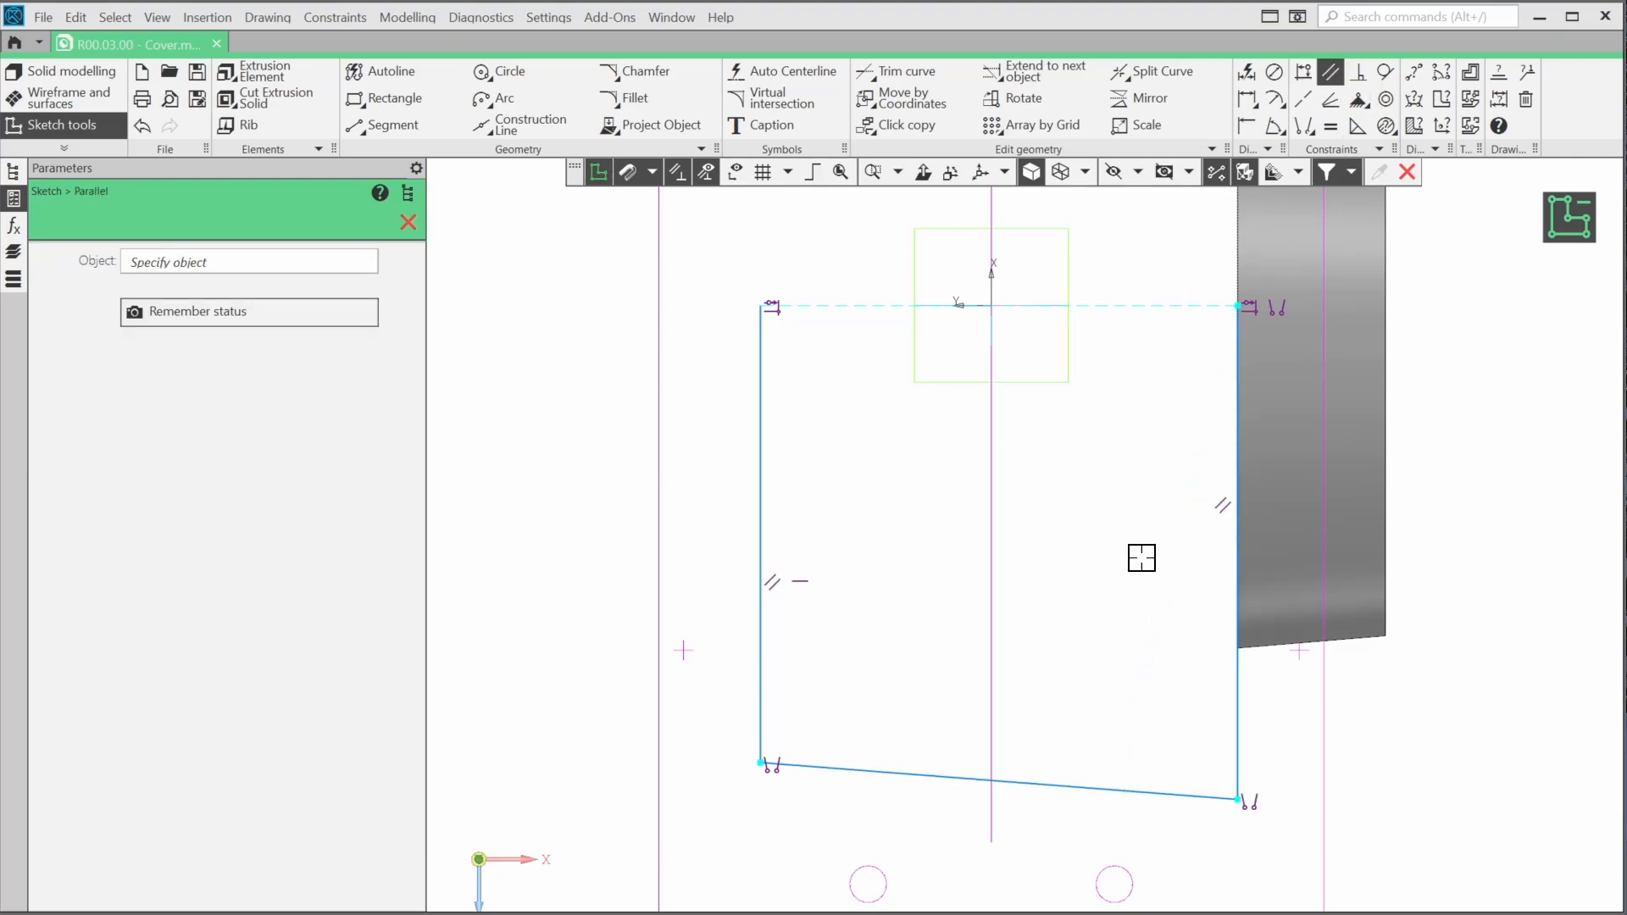
Merge the midpoint of the connecting segment with the end point of the copied sketch's central line
{"action": "left_click", "coordinate": [1303, 127]}
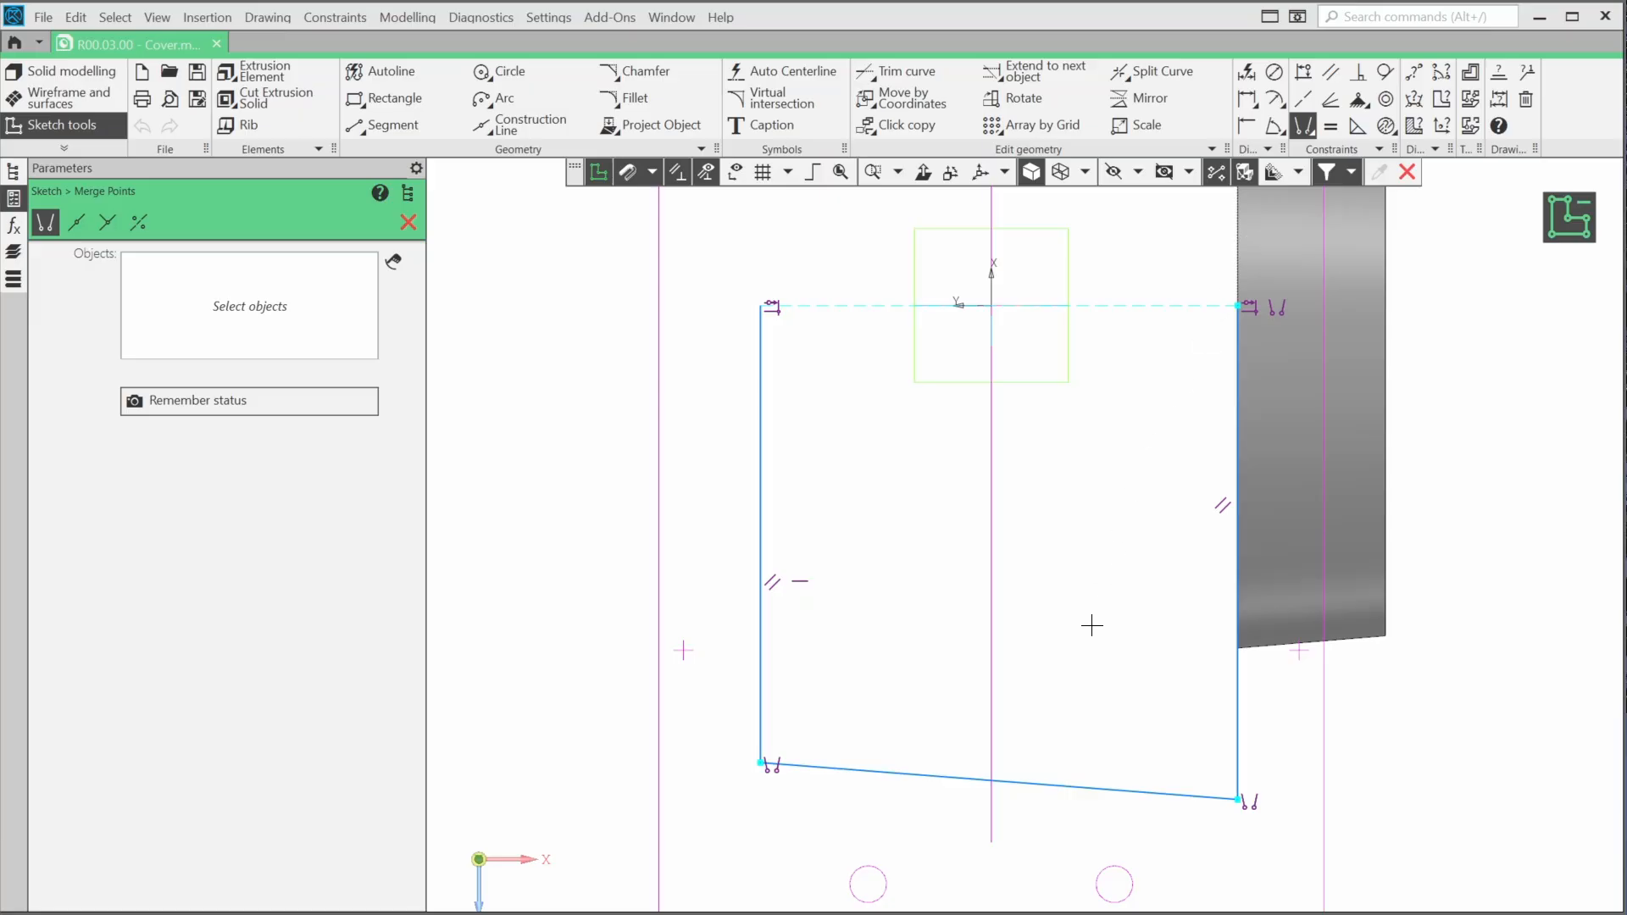
{"action": "middle_click_drag", "start_coordinate": [1091, 626], "coordinate": [1132, 582]}
{"action": "left_click", "coordinate": [1206, 681]}
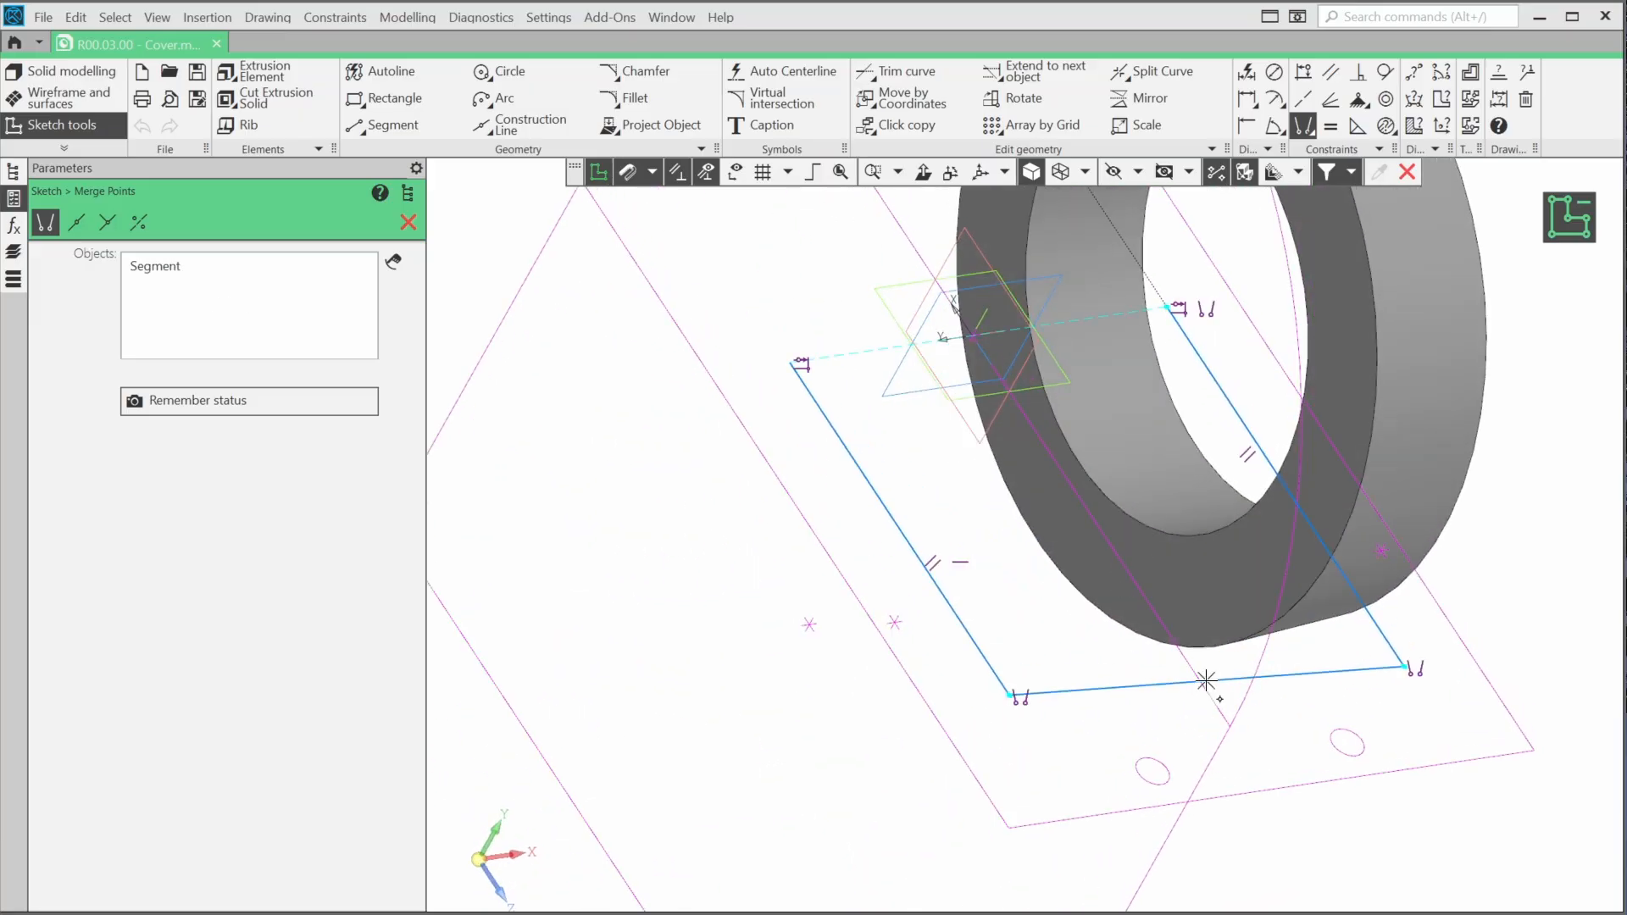
{"action": "left_click", "coordinate": [1230, 727]}
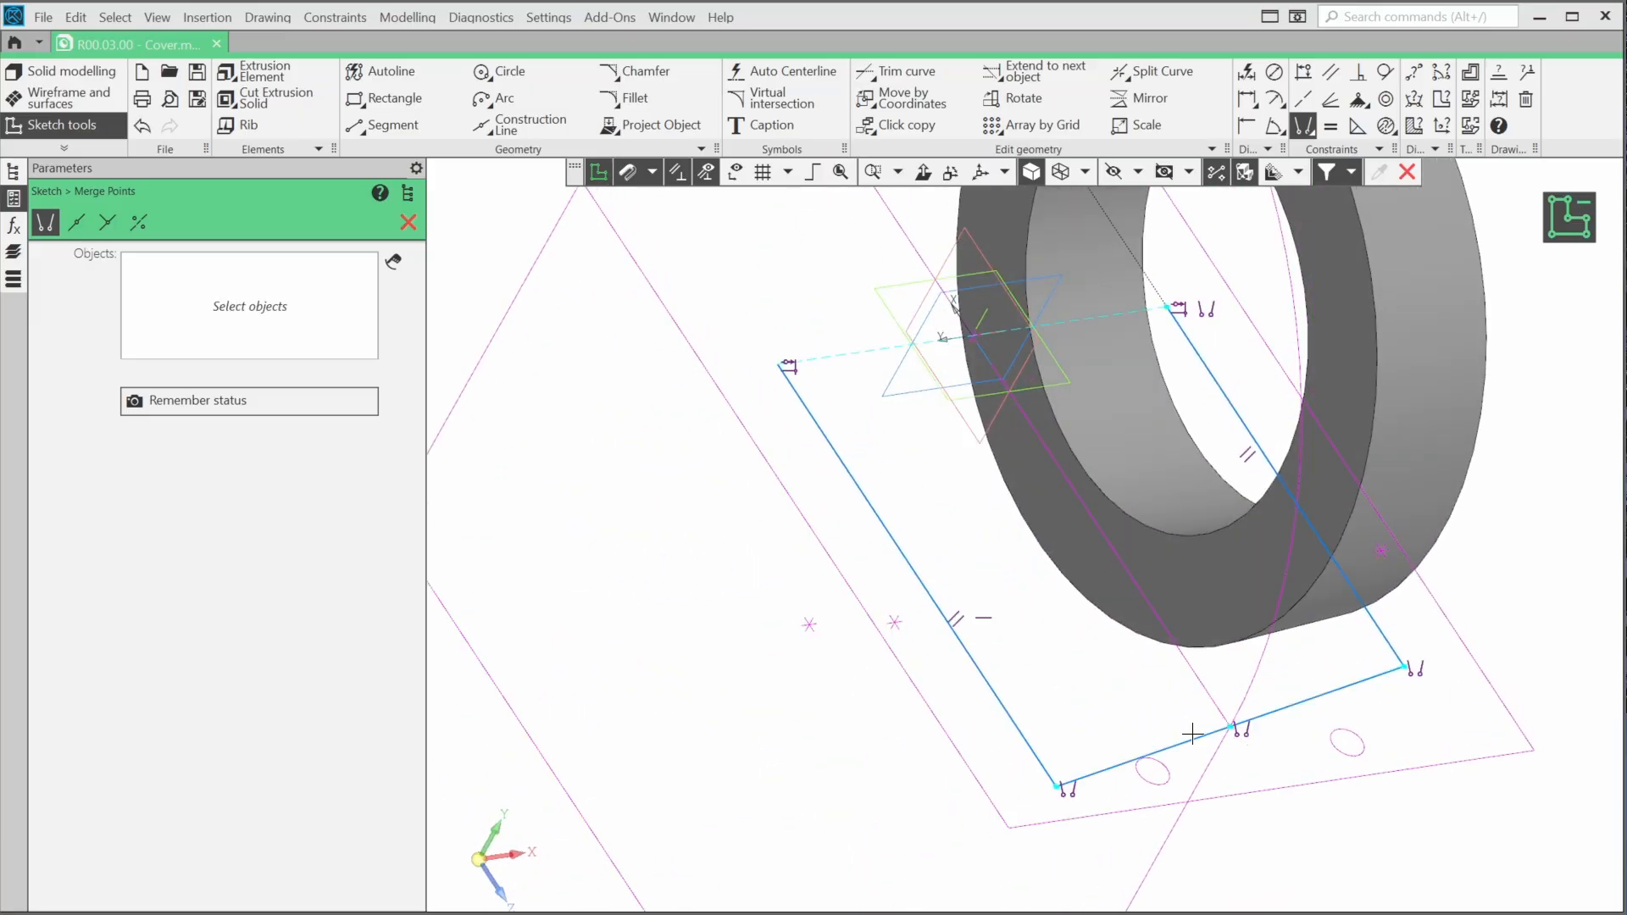
Straighten the slanted connecting segment of the open contour with an Alignment constraint and finish the sketch
{"action": "left_click", "coordinate": [924, 172]}
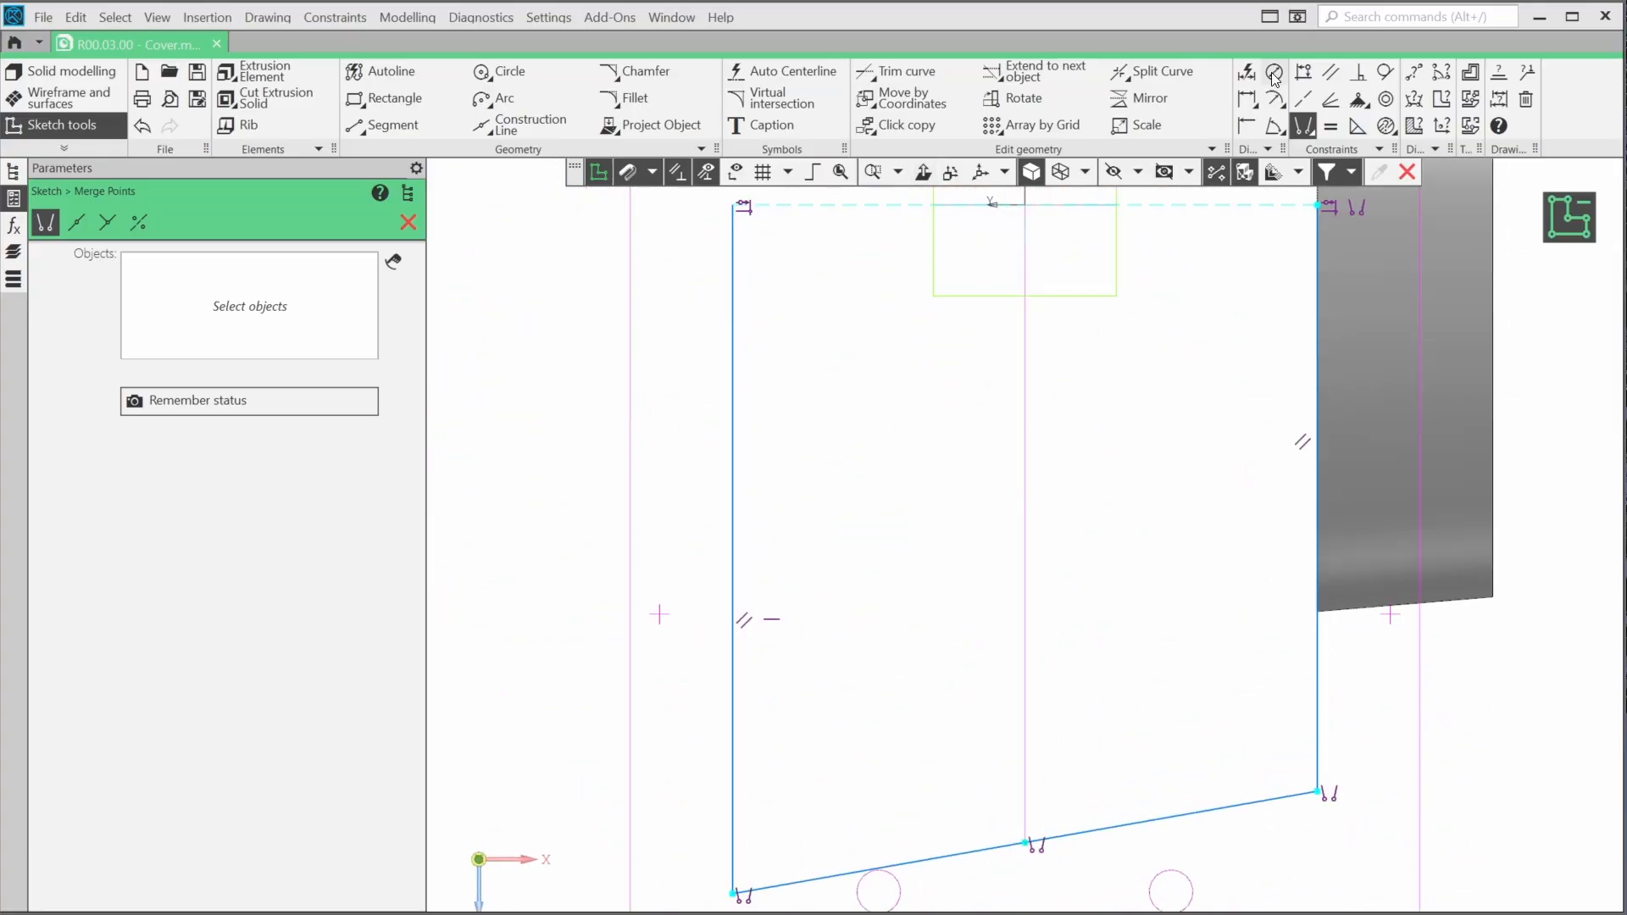
{"action": "left_click", "coordinate": [1303, 72]}
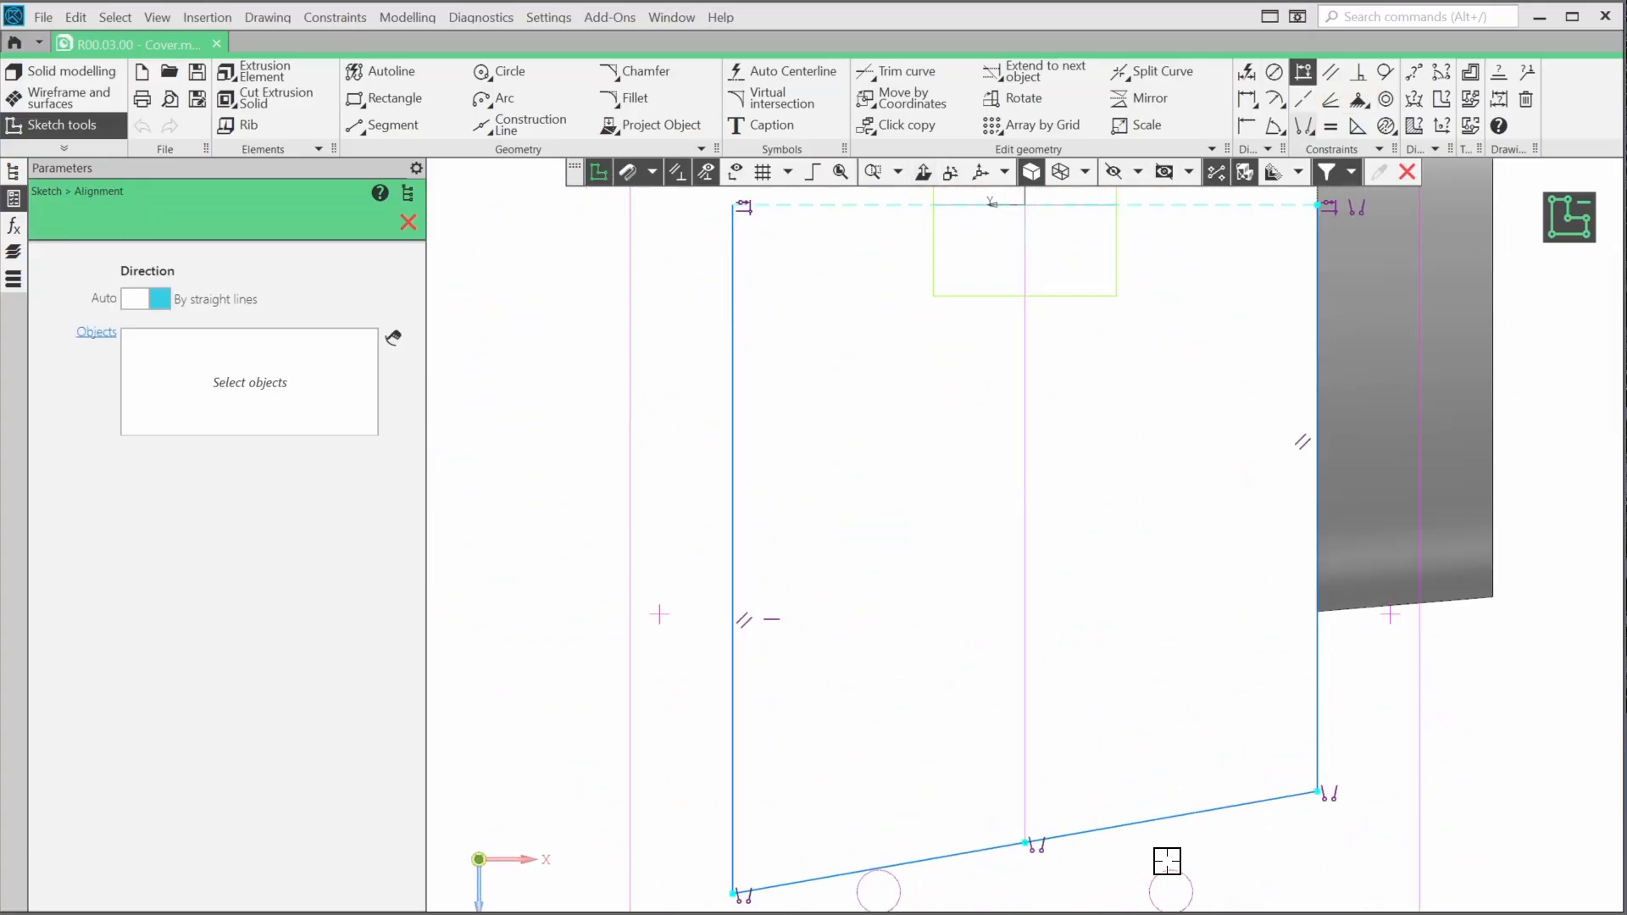
{"action": "left_click", "coordinate": [1158, 819]}
{"action": "left_click", "coordinate": [946, 817]}
{"action": "scroll", "coordinate": [941, 730], "scroll_direction": "down", "scroll_amount": 3}
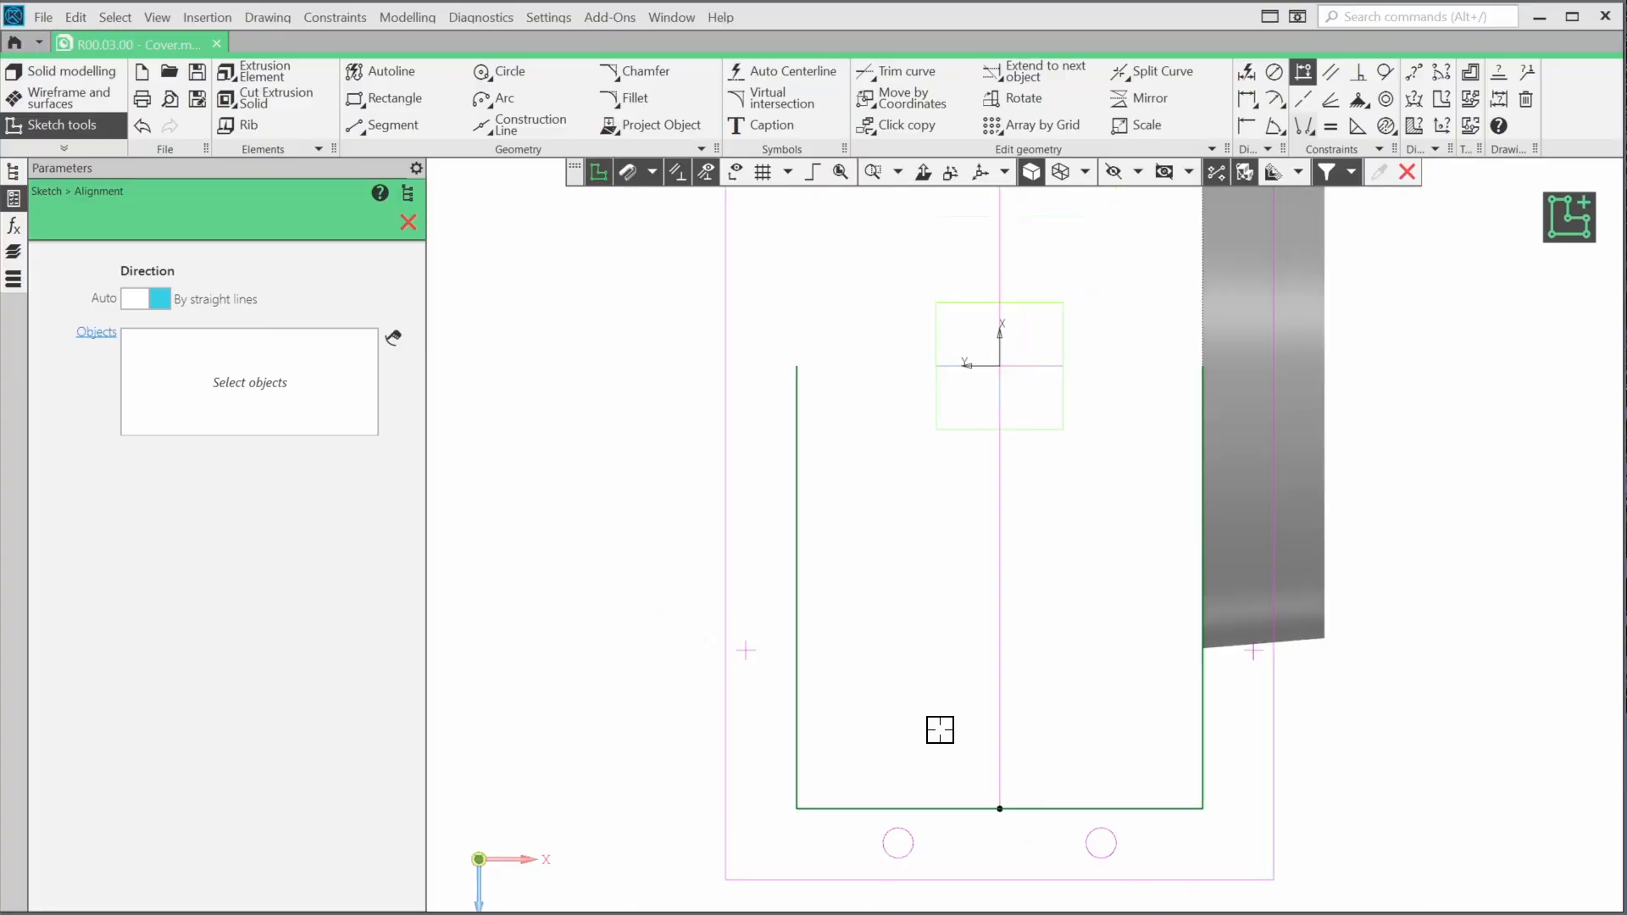
{"action": "left_click", "coordinate": [1553, 222]}
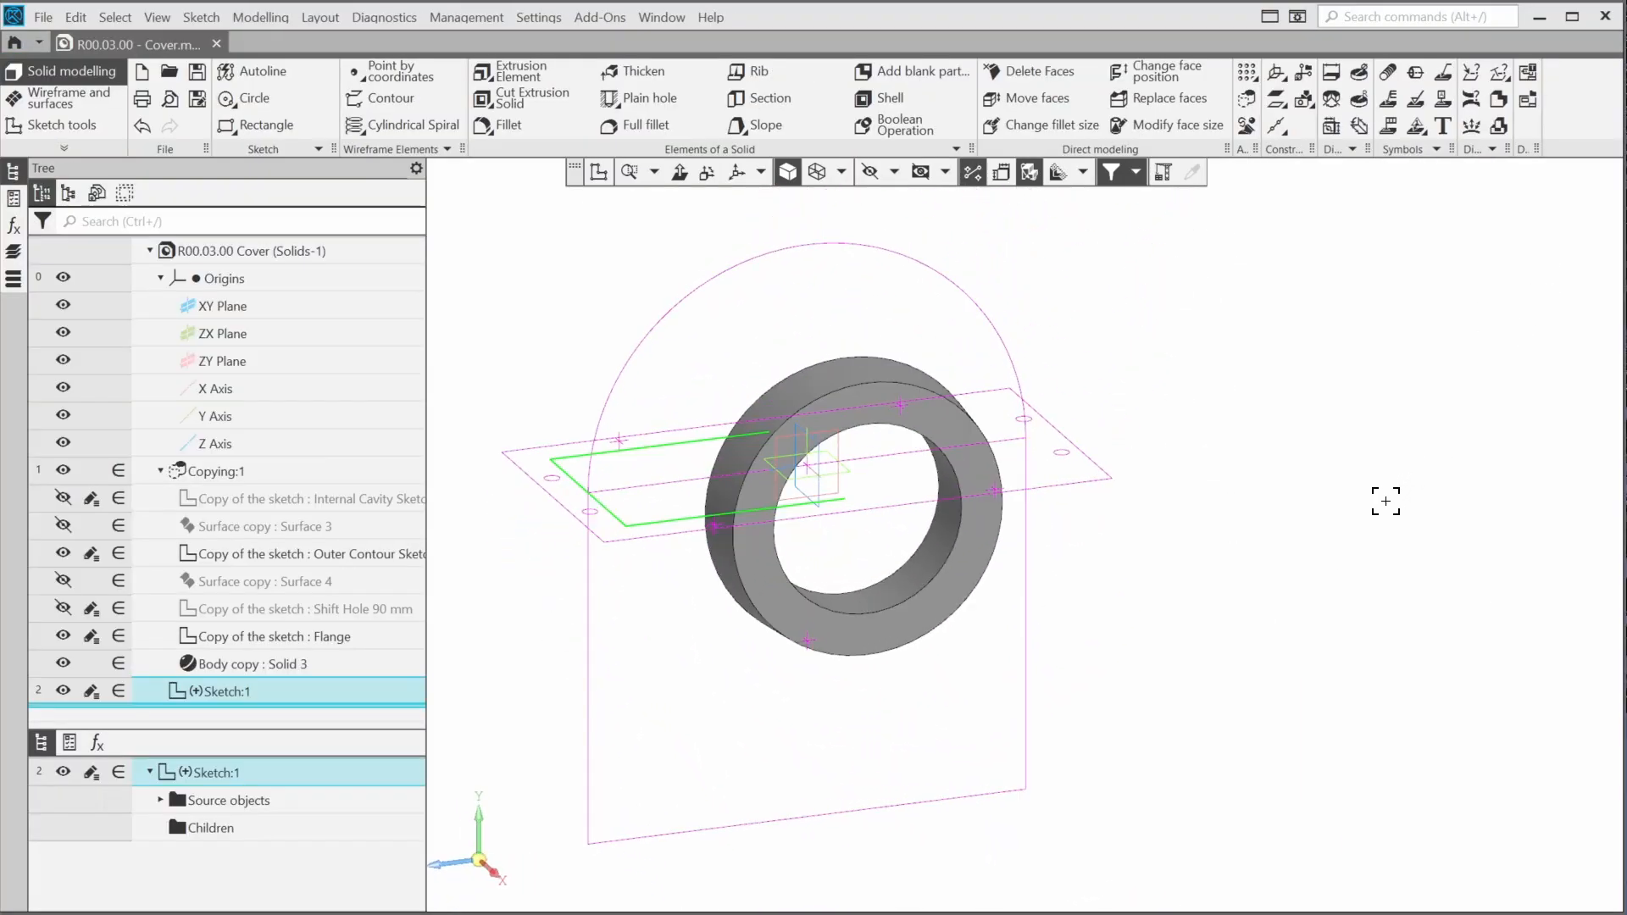
Set up a Revolution Element of the open contour sketch as a new solid, using the X axis as its axis
{"action": "left_click", "coordinate": [506, 83]}
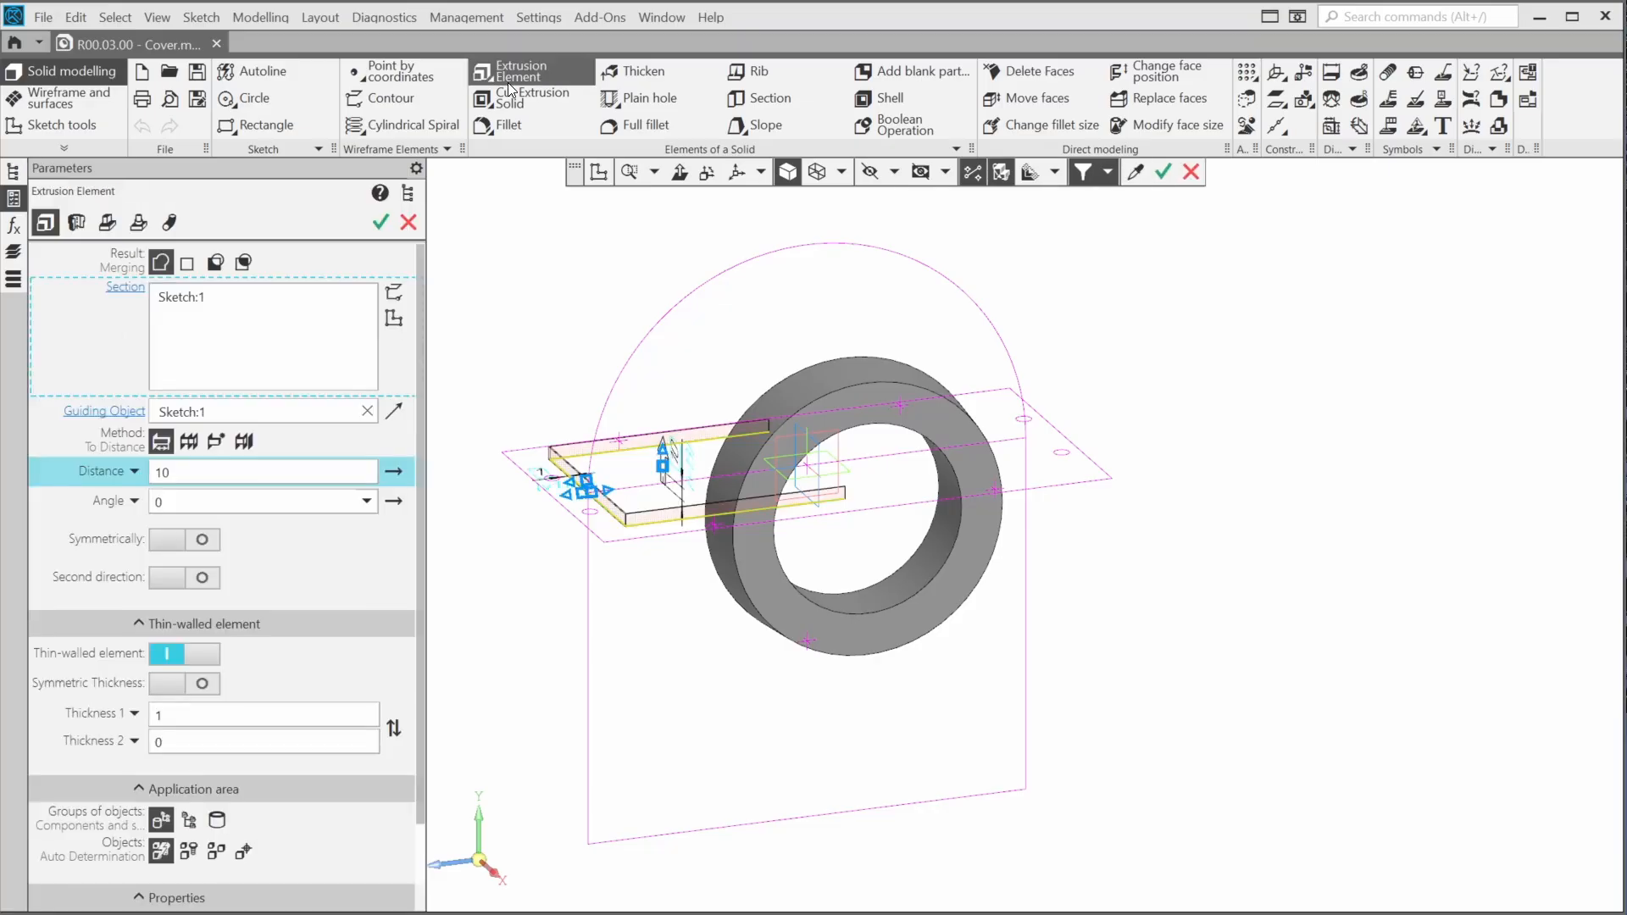
{"action": "left_click", "coordinate": [71, 223]}
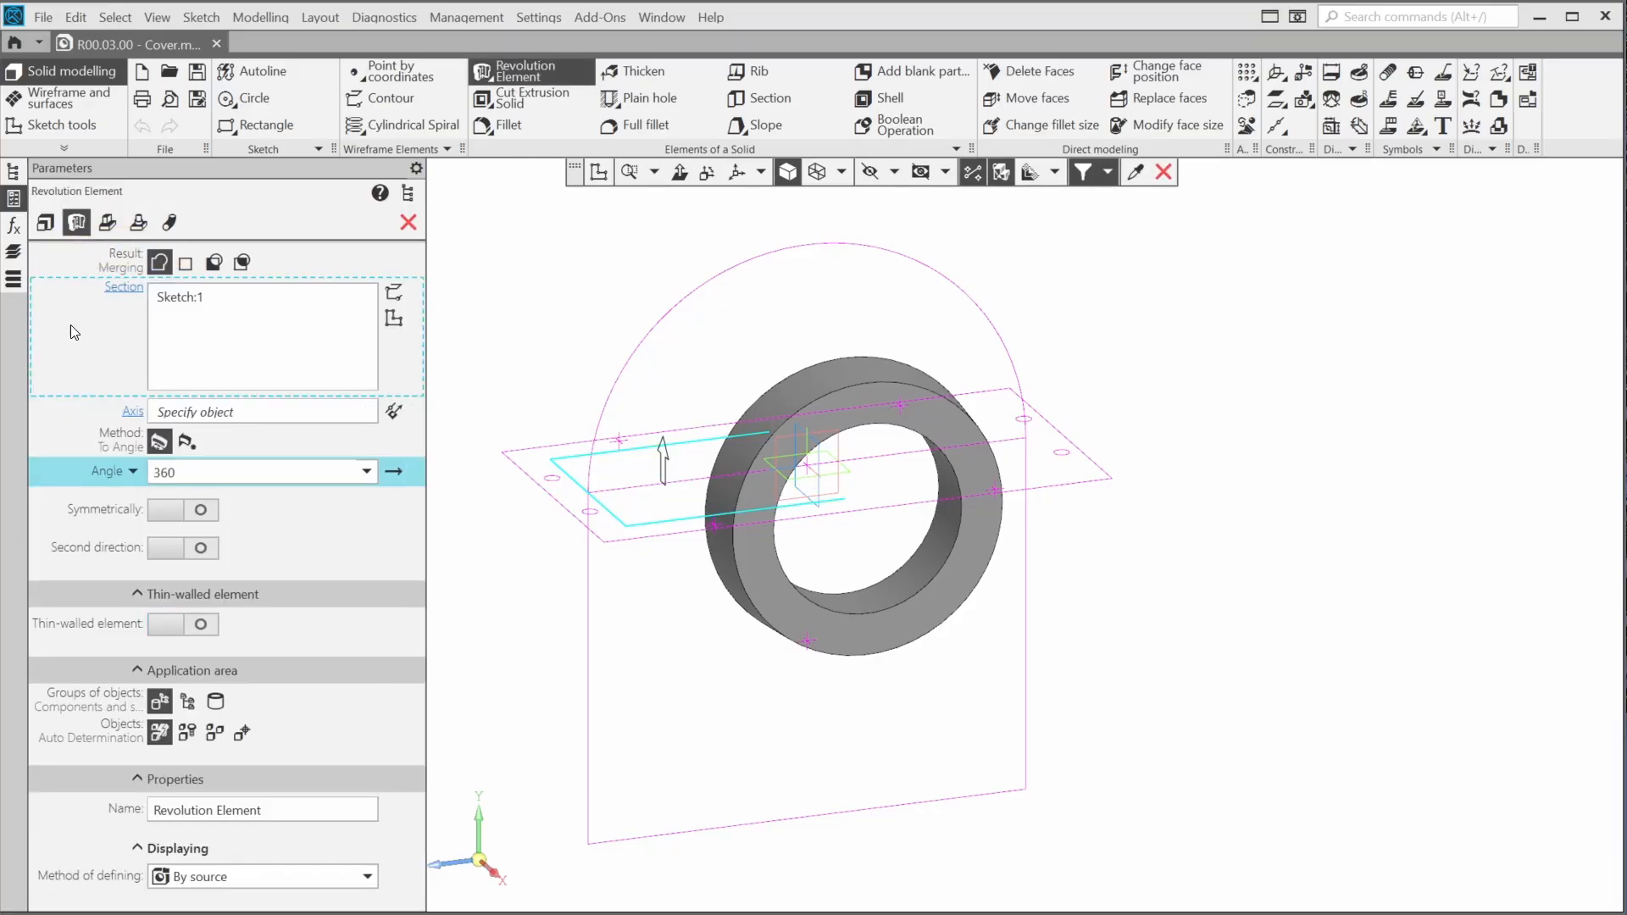
{"action": "left_click", "coordinate": [185, 263]}
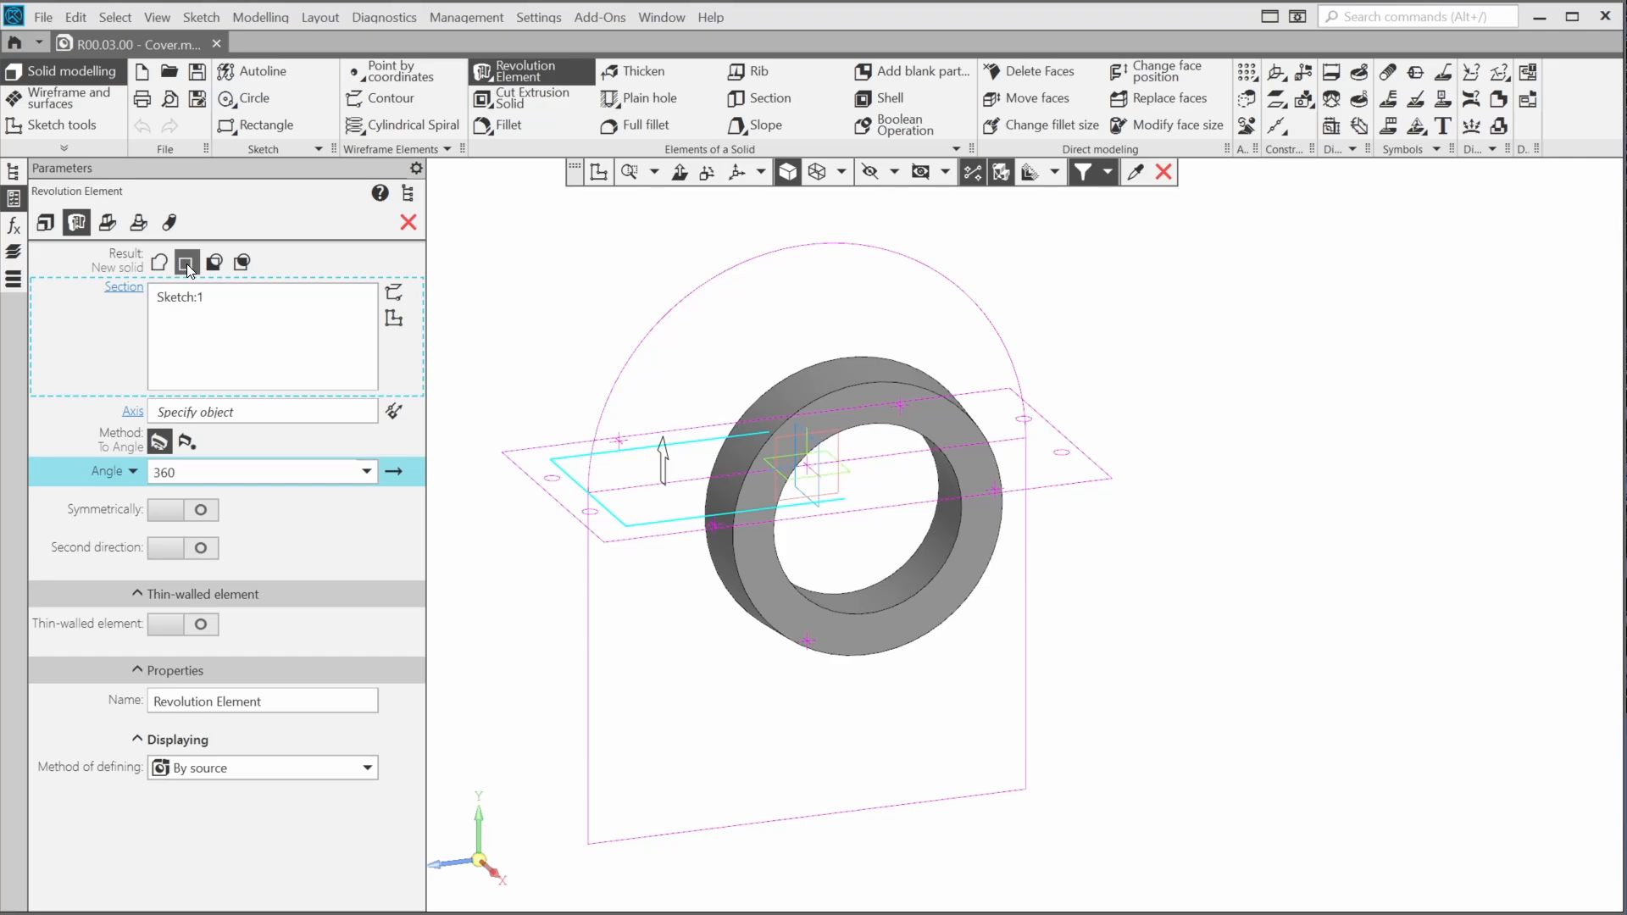
{"action": "left_click", "coordinate": [225, 412]}
{"action": "scroll", "coordinate": [859, 507], "scroll_direction": "up", "scroll_amount": 3}
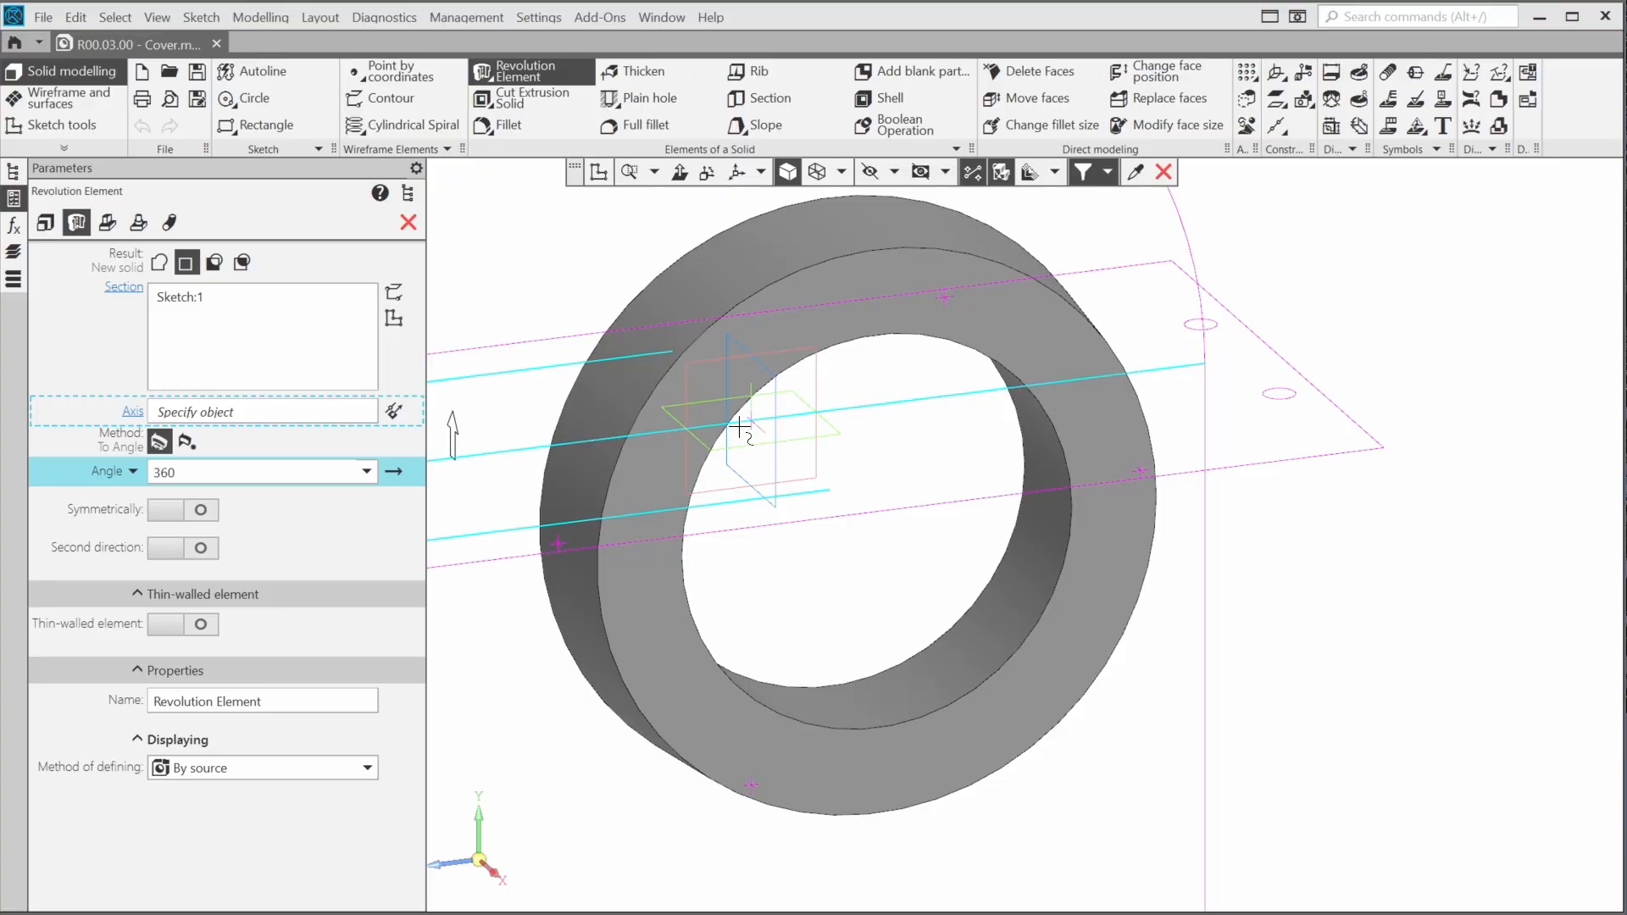
{"action": "left_click", "coordinate": [408, 196]}
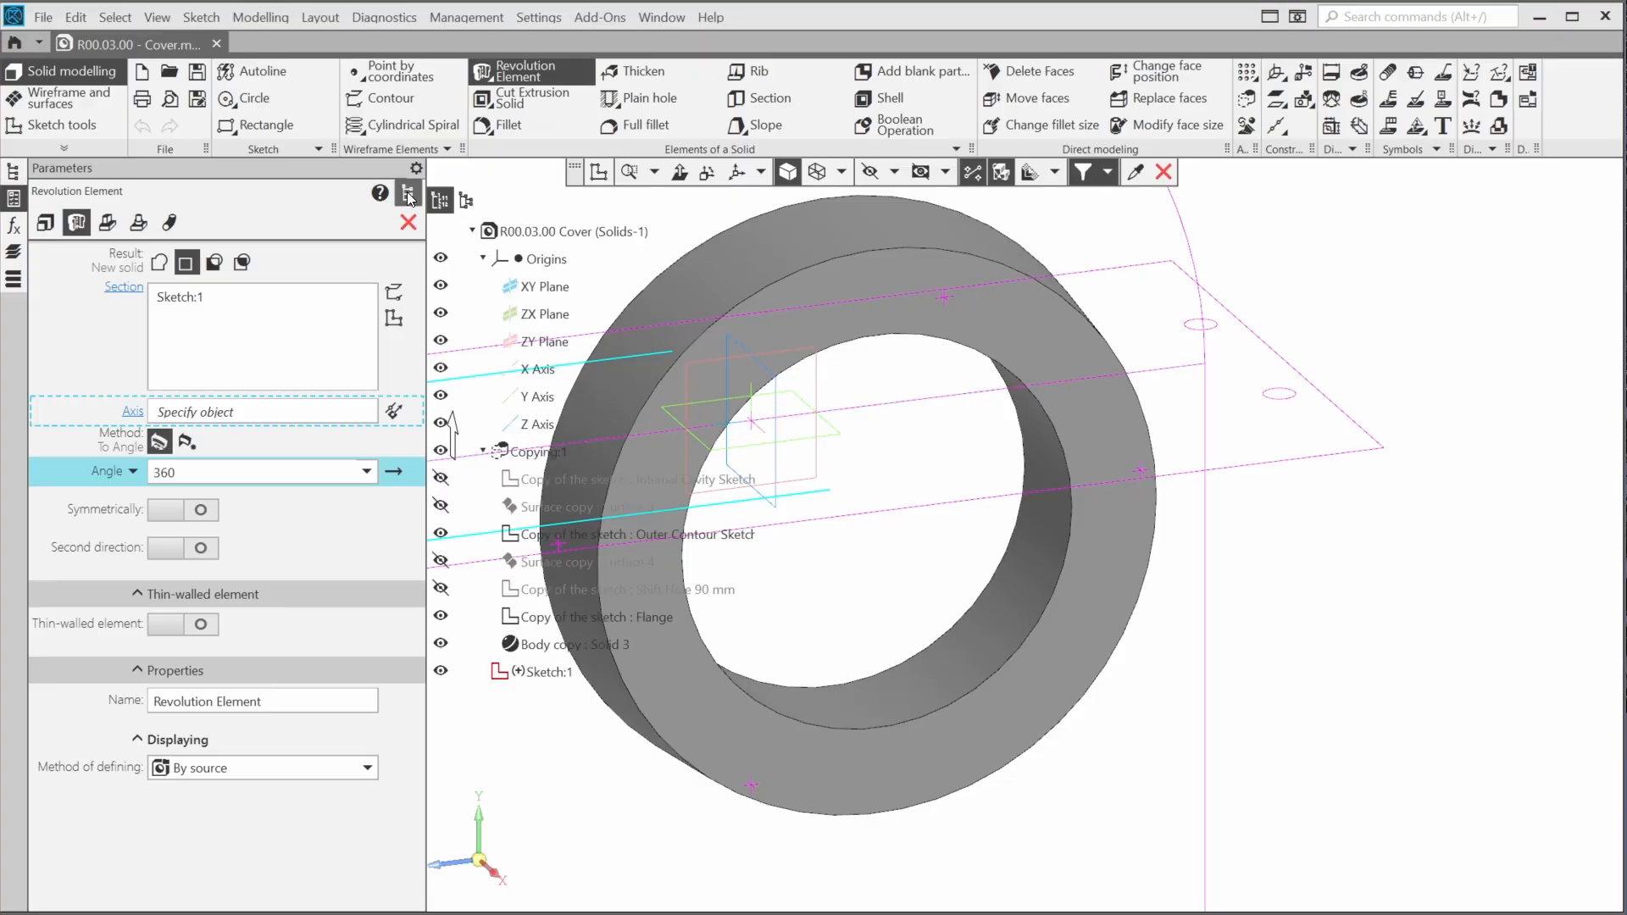
{"action": "left_click", "coordinate": [545, 371]}
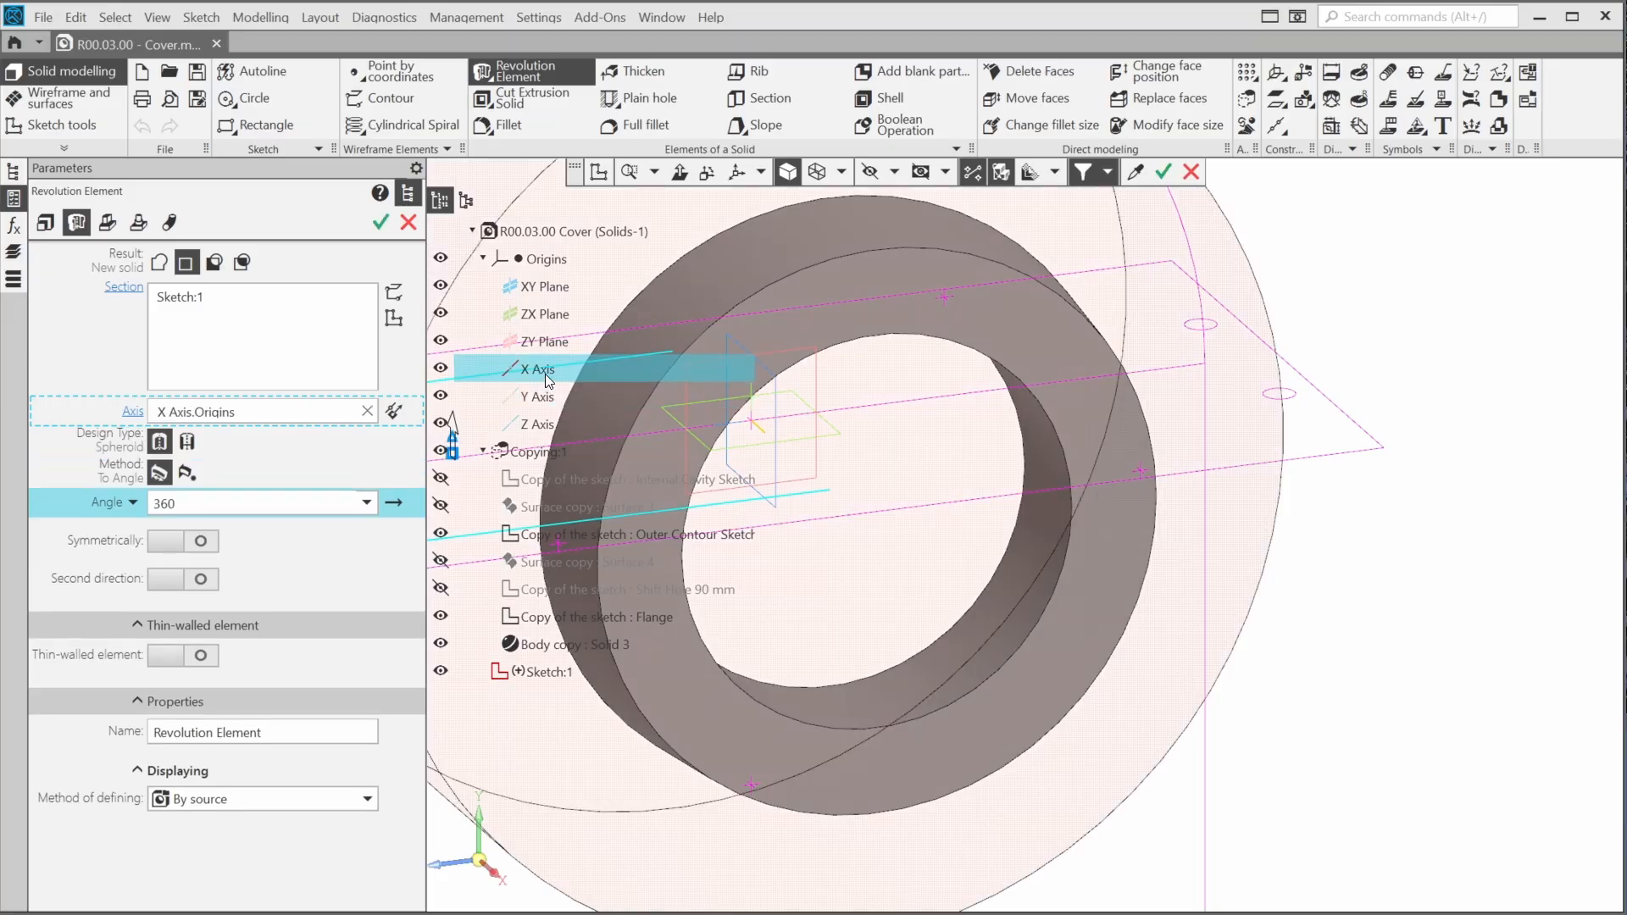
Set the revolution angle to 180 degrees and create the half-round solid
{"action": "scroll", "coordinate": [918, 475], "scroll_direction": "down", "scroll_amount": 4}
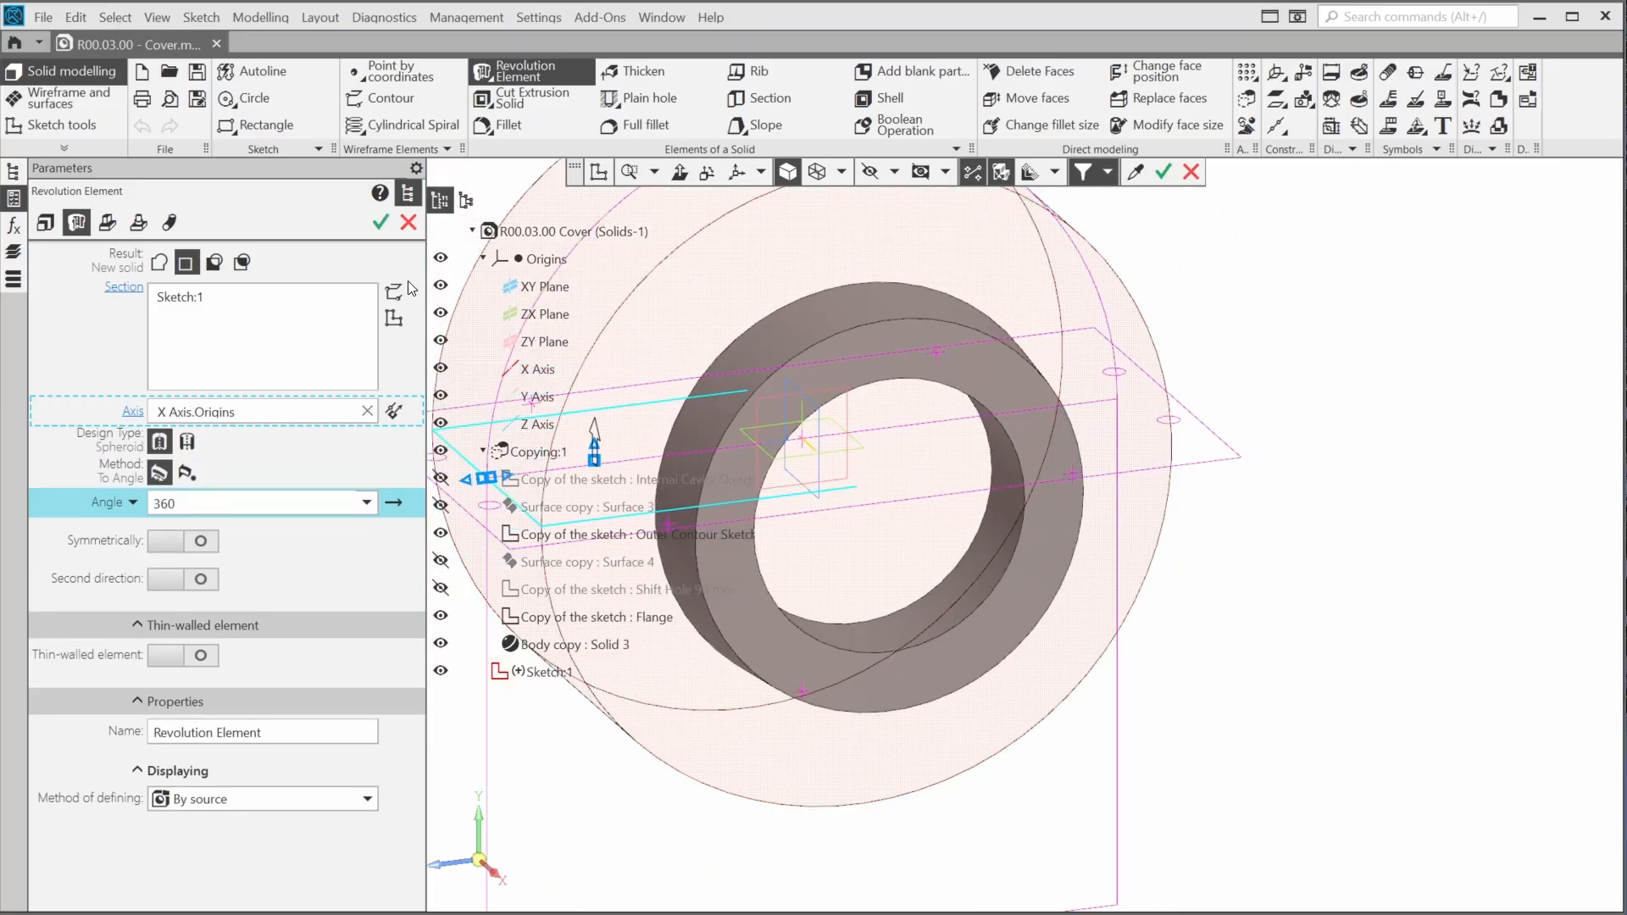
{"action": "left_click", "coordinate": [406, 194]}
{"action": "scroll", "coordinate": [821, 510], "scroll_direction": "up", "scroll_amount": 3}
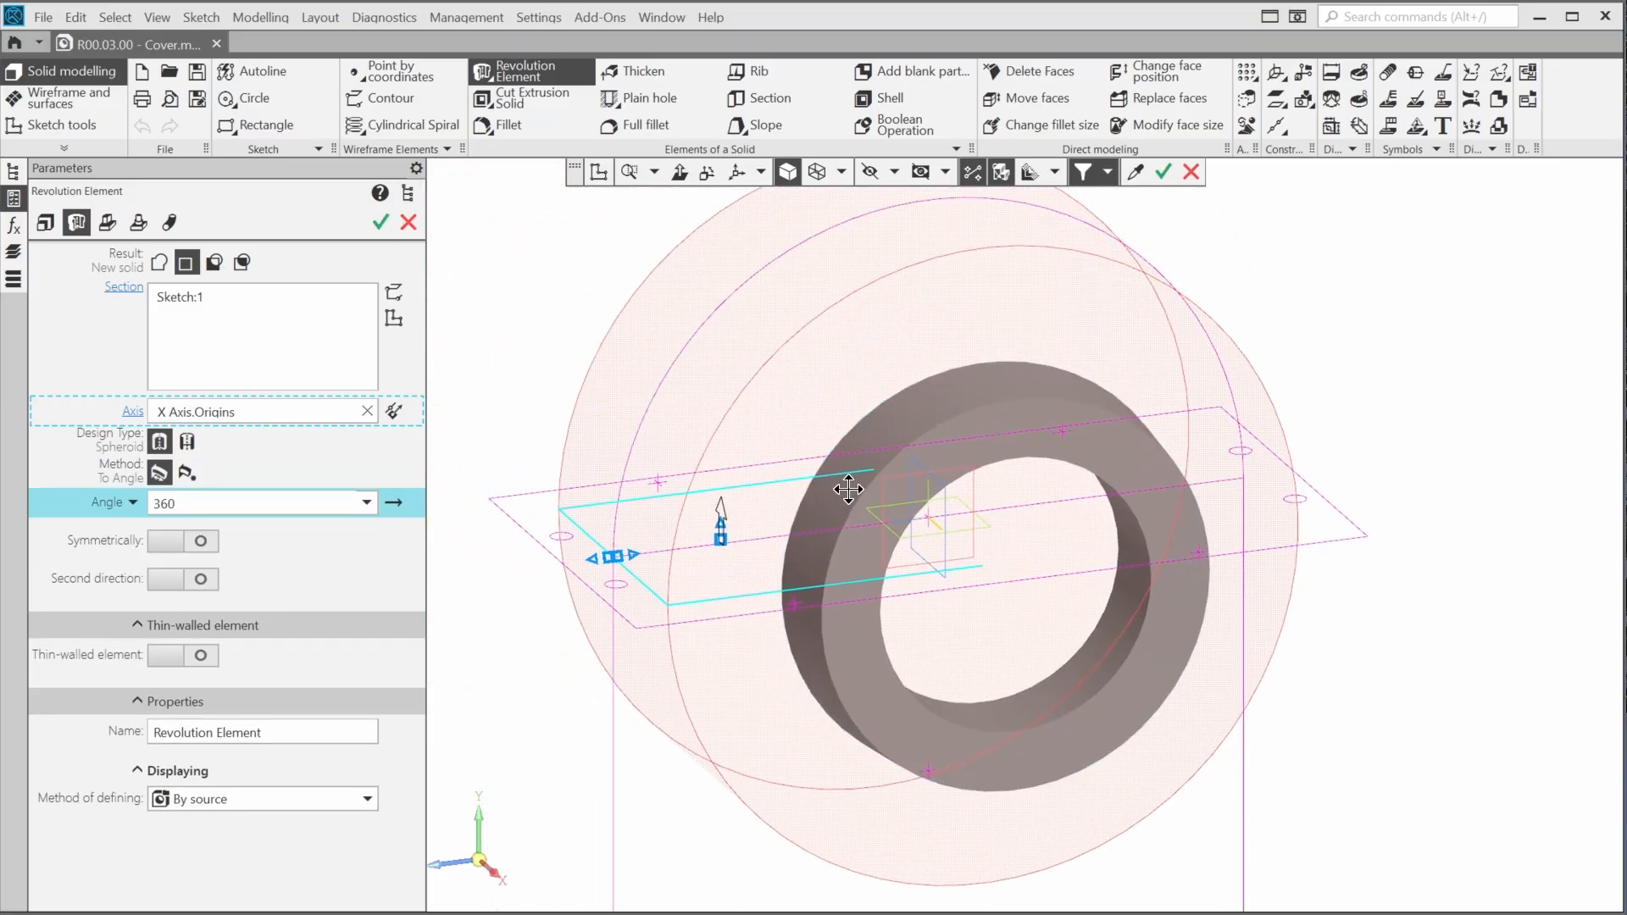
{"action": "double_click", "coordinate": [298, 503]}
{"action": "type", "text": "180"}
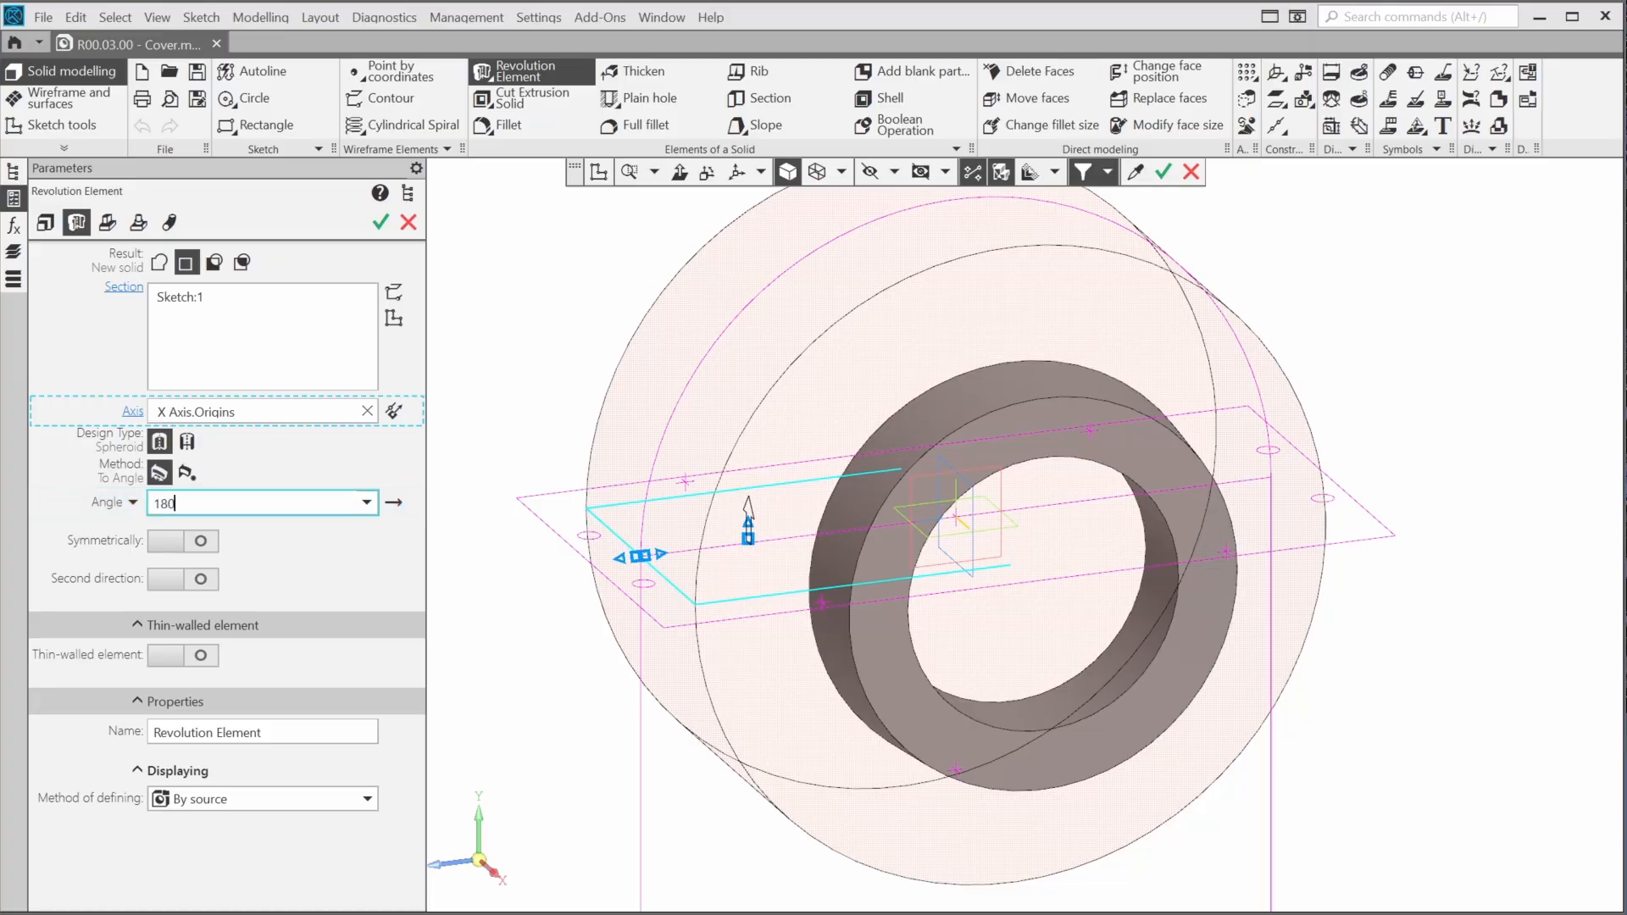
{"action": "left_click", "coordinate": [383, 222]}
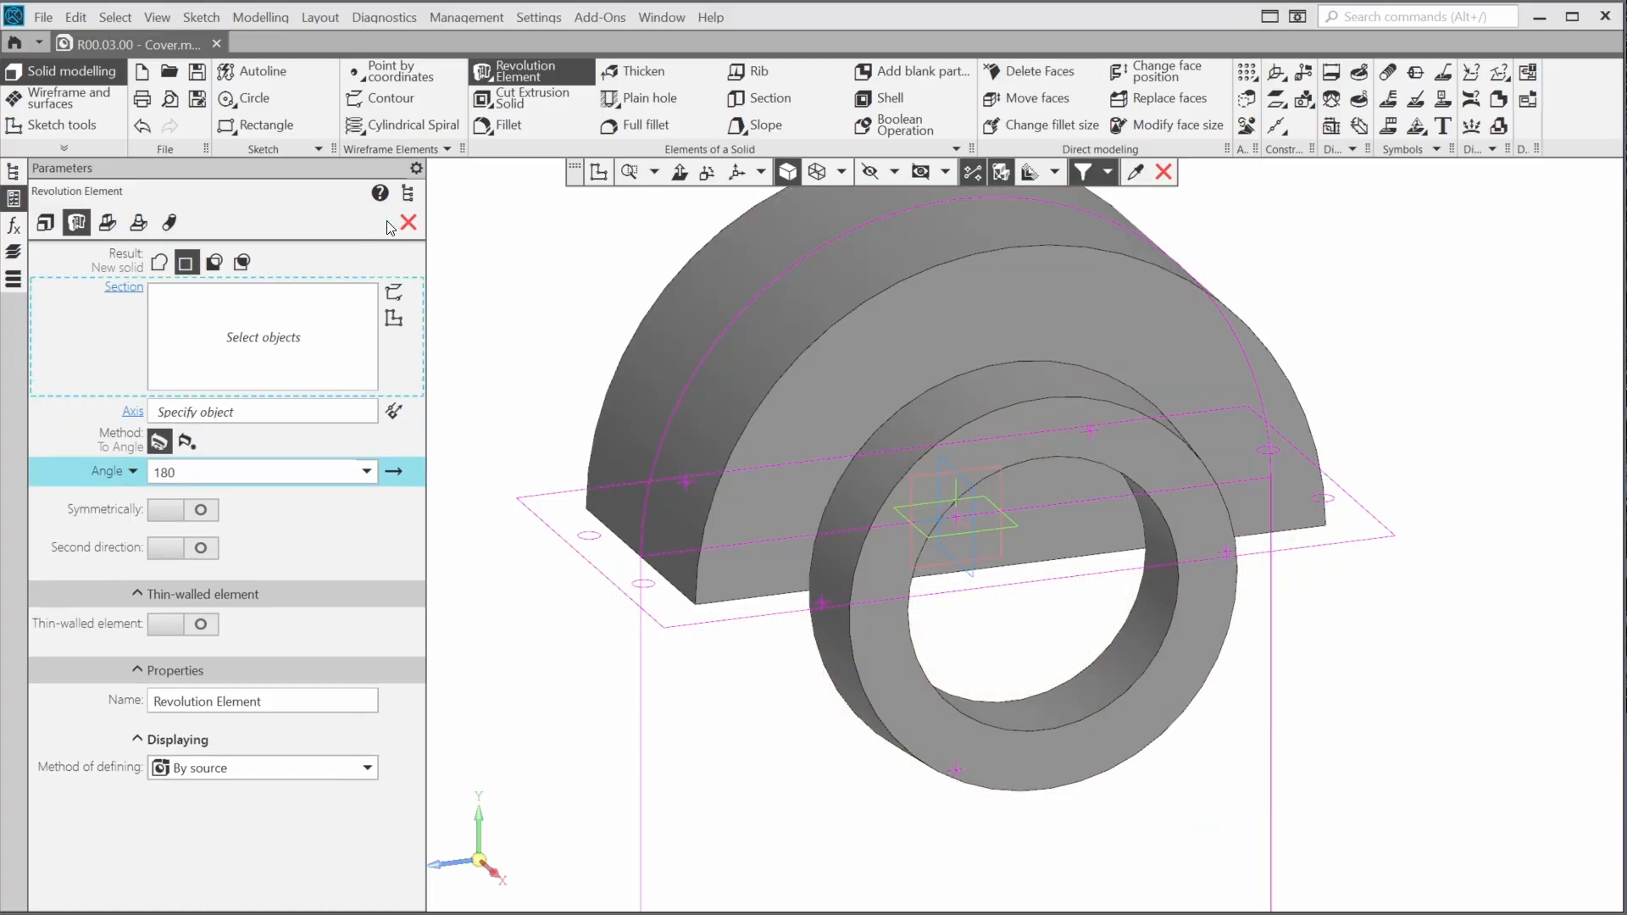
Mirror the copied ring body Solid 3 about the ZY plane with a Mirrored Array
{"action": "left_click", "coordinate": [1249, 71]}
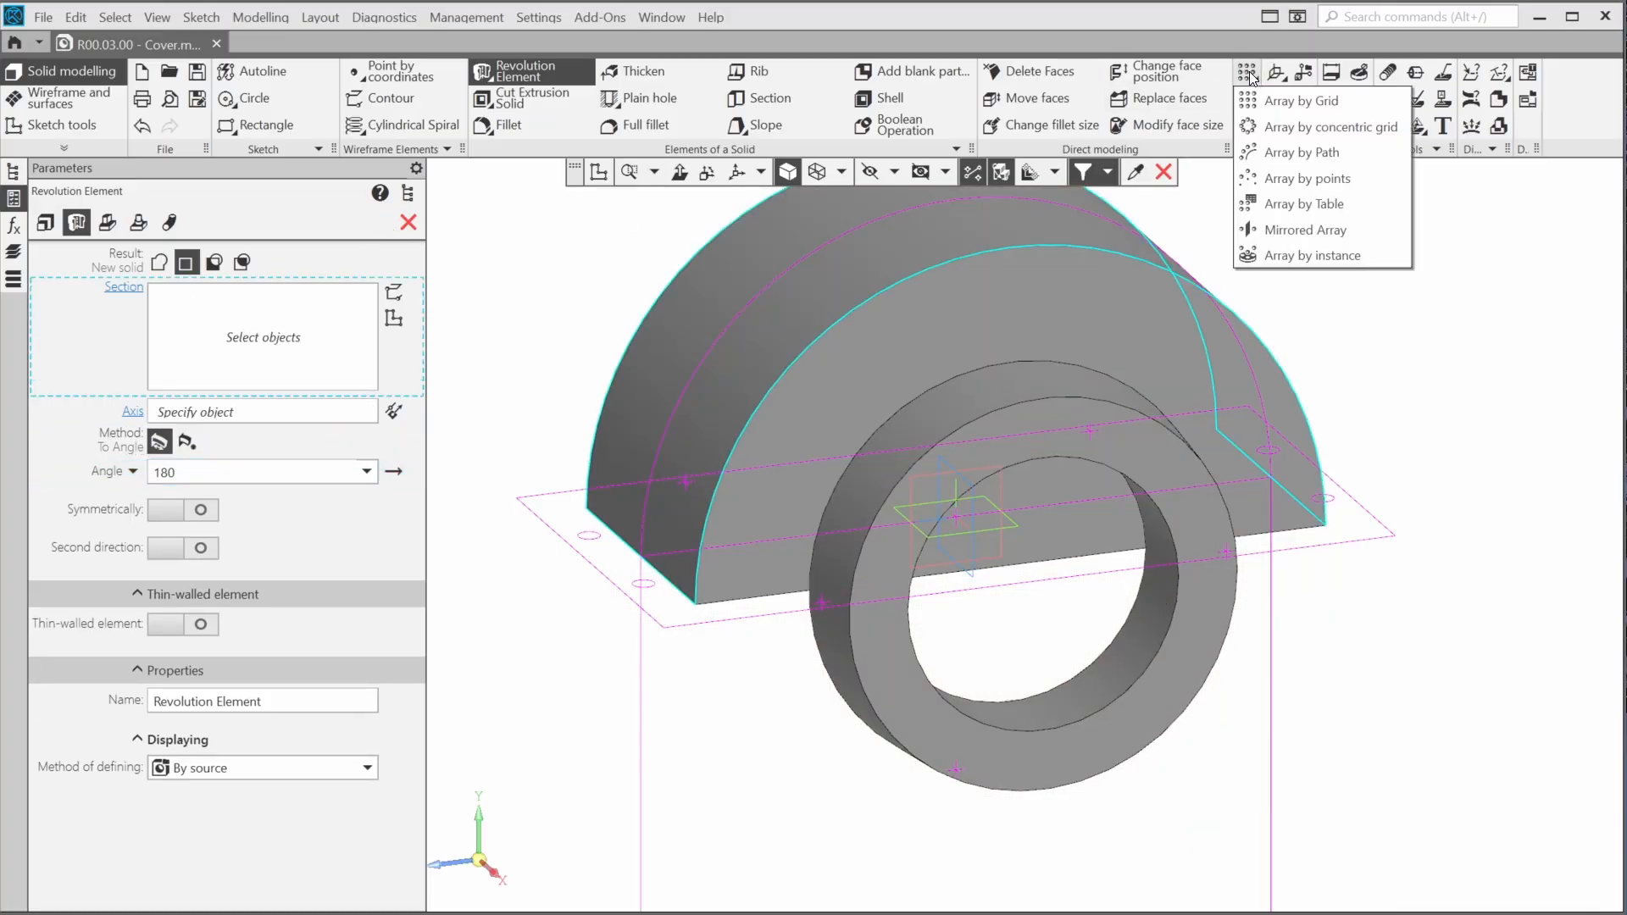
{"action": "left_click", "coordinate": [1281, 240]}
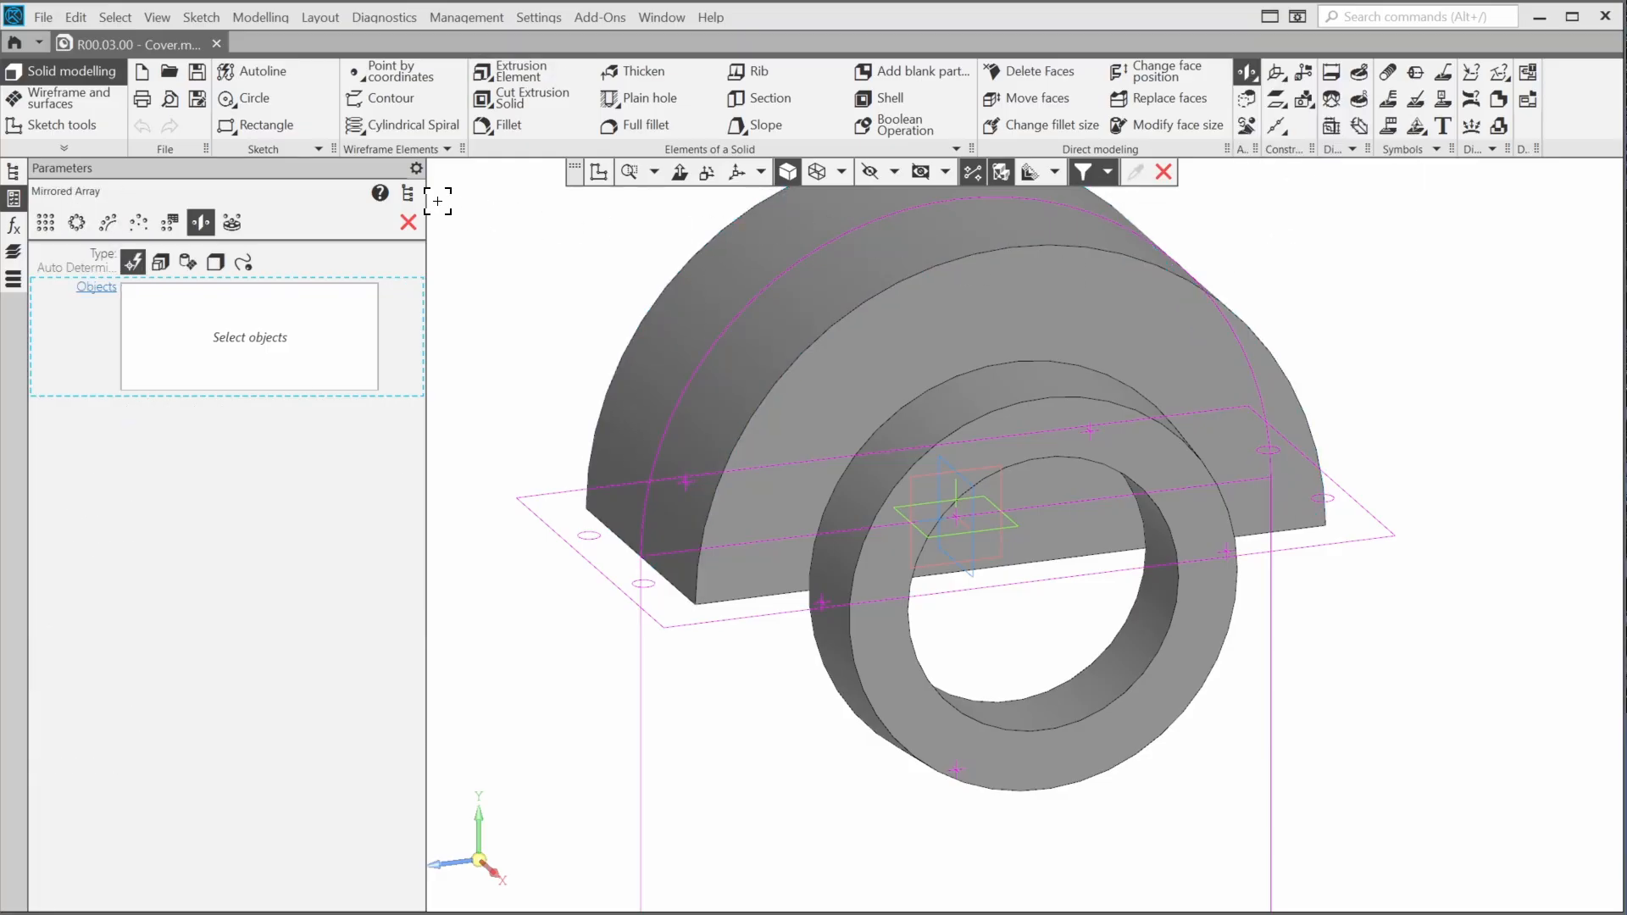
{"action": "left_click", "coordinate": [407, 193]}
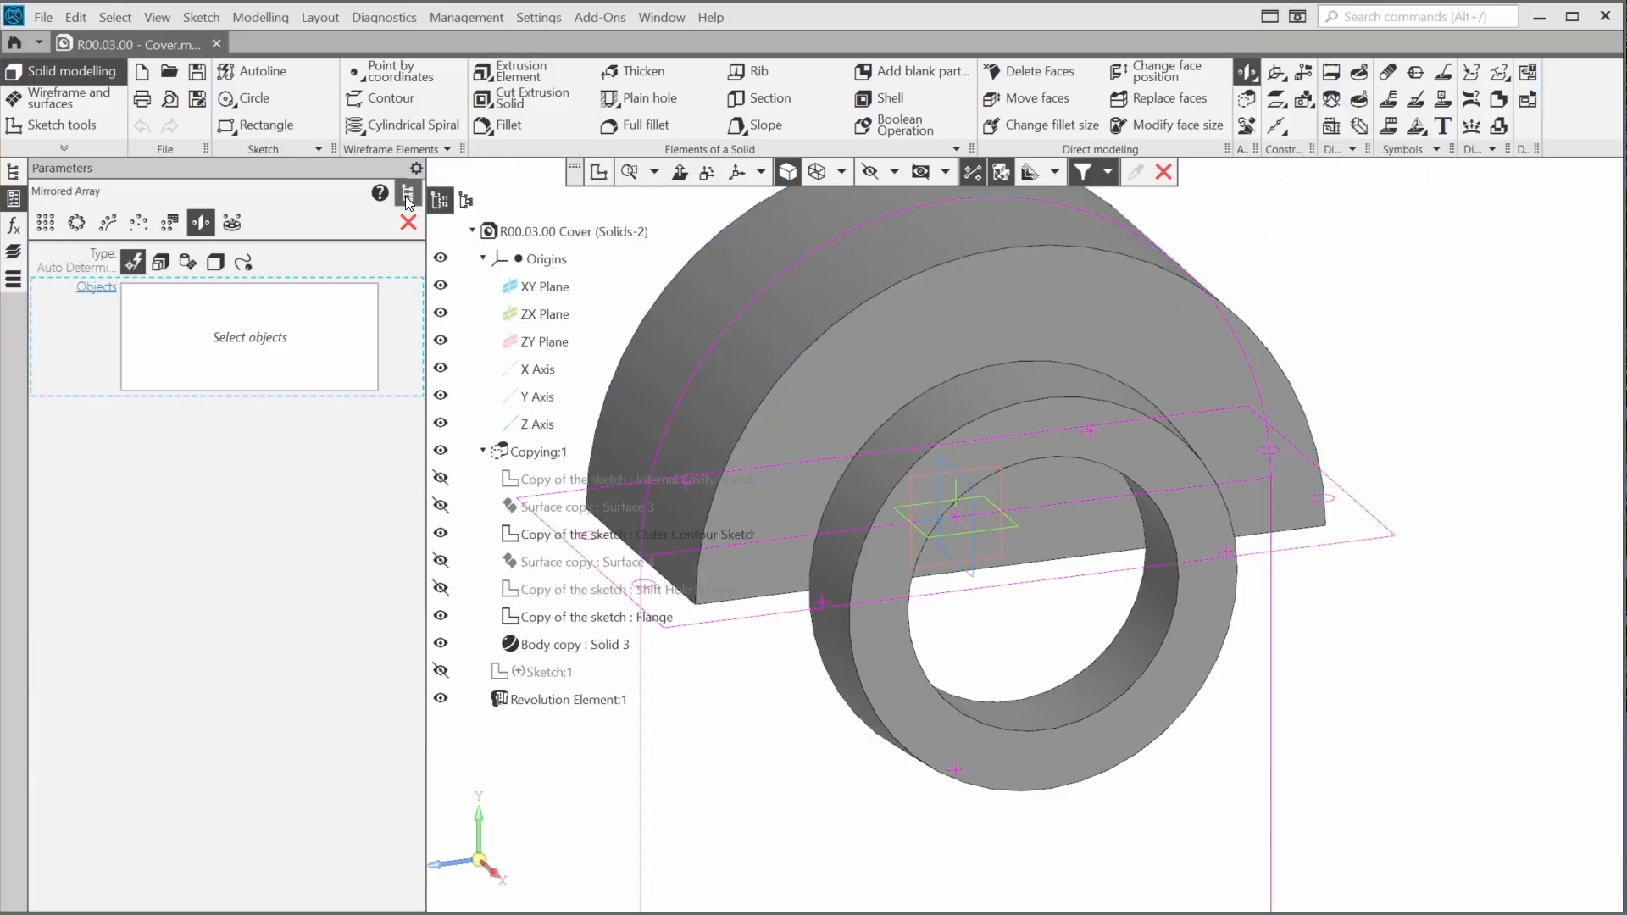
{"action": "left_click", "coordinate": [557, 645]}
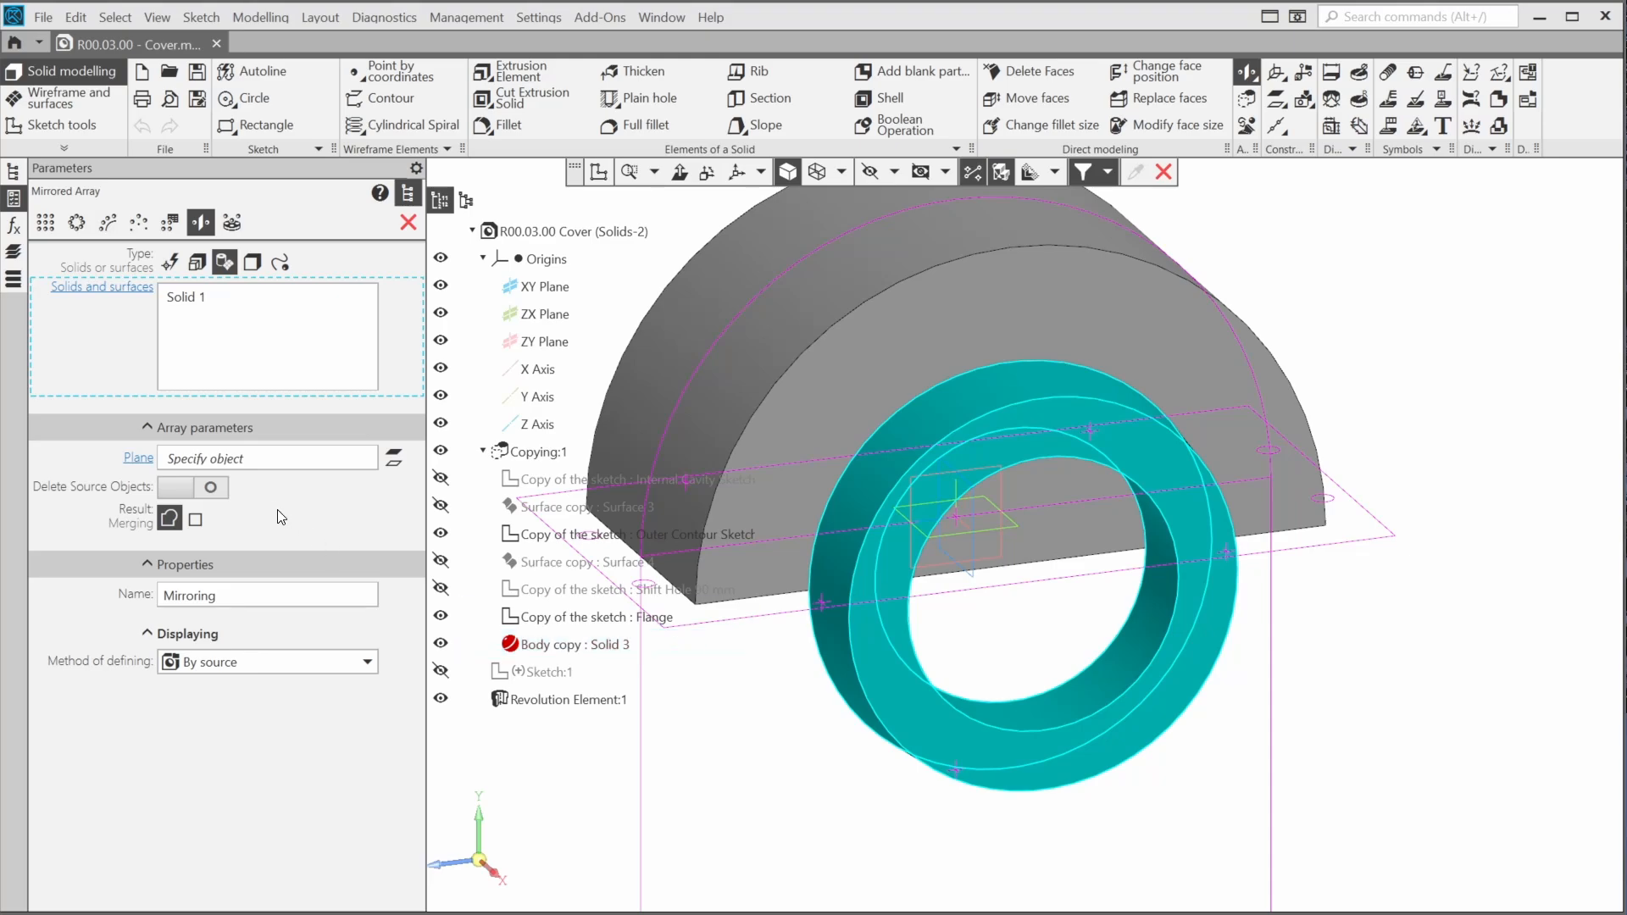
{"action": "left_click", "coordinate": [268, 462]}
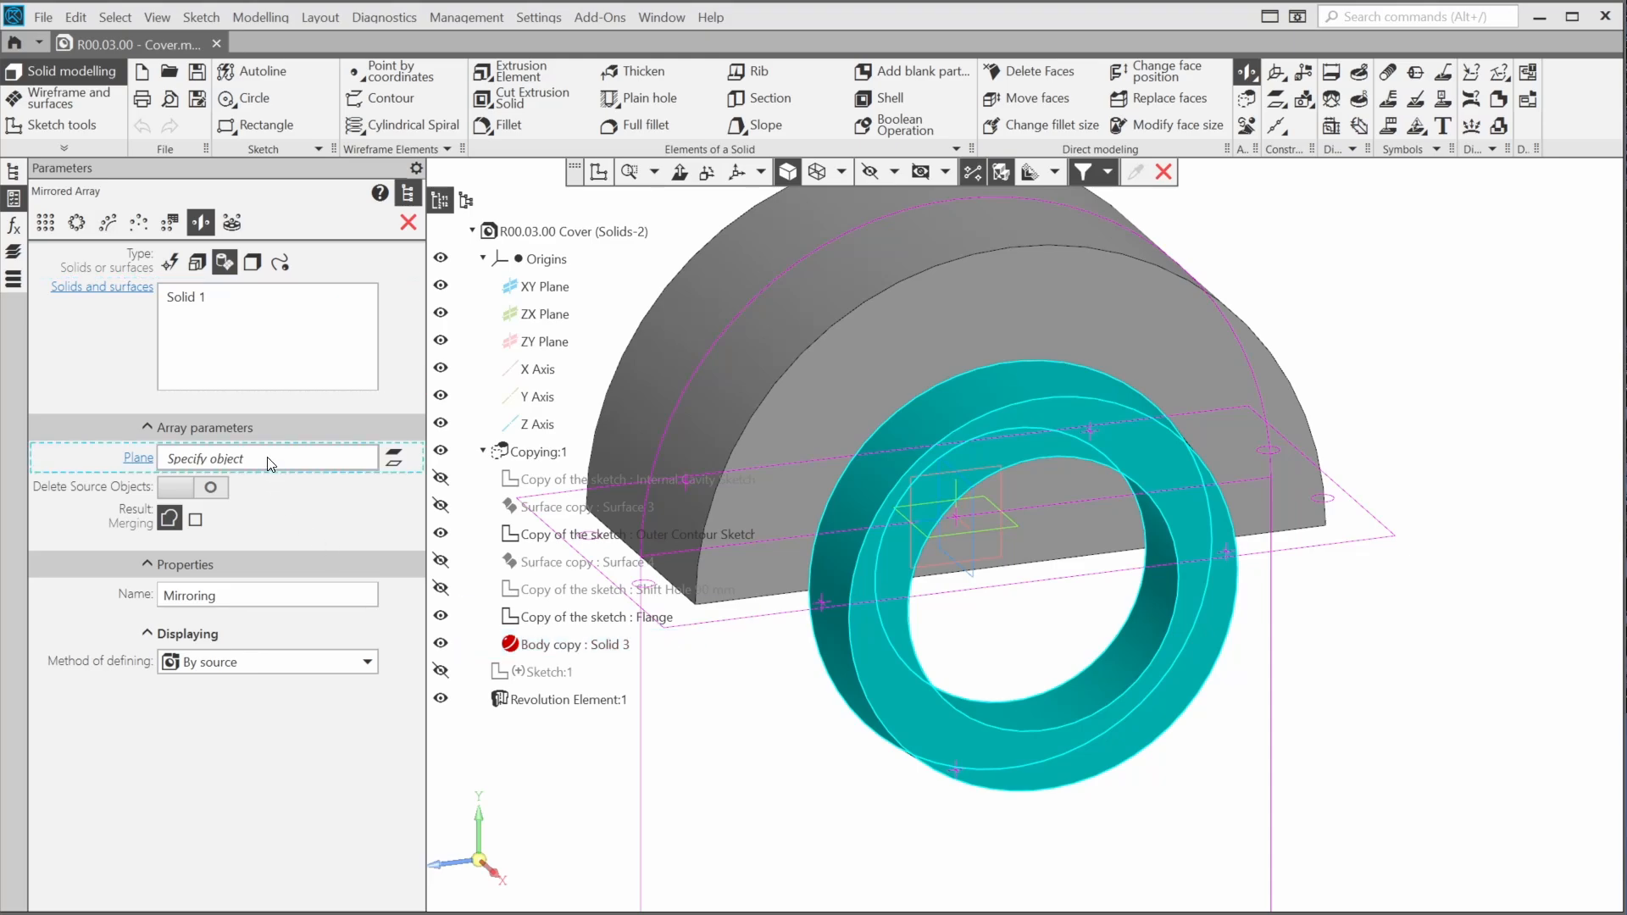
{"action": "left_click", "coordinate": [523, 343]}
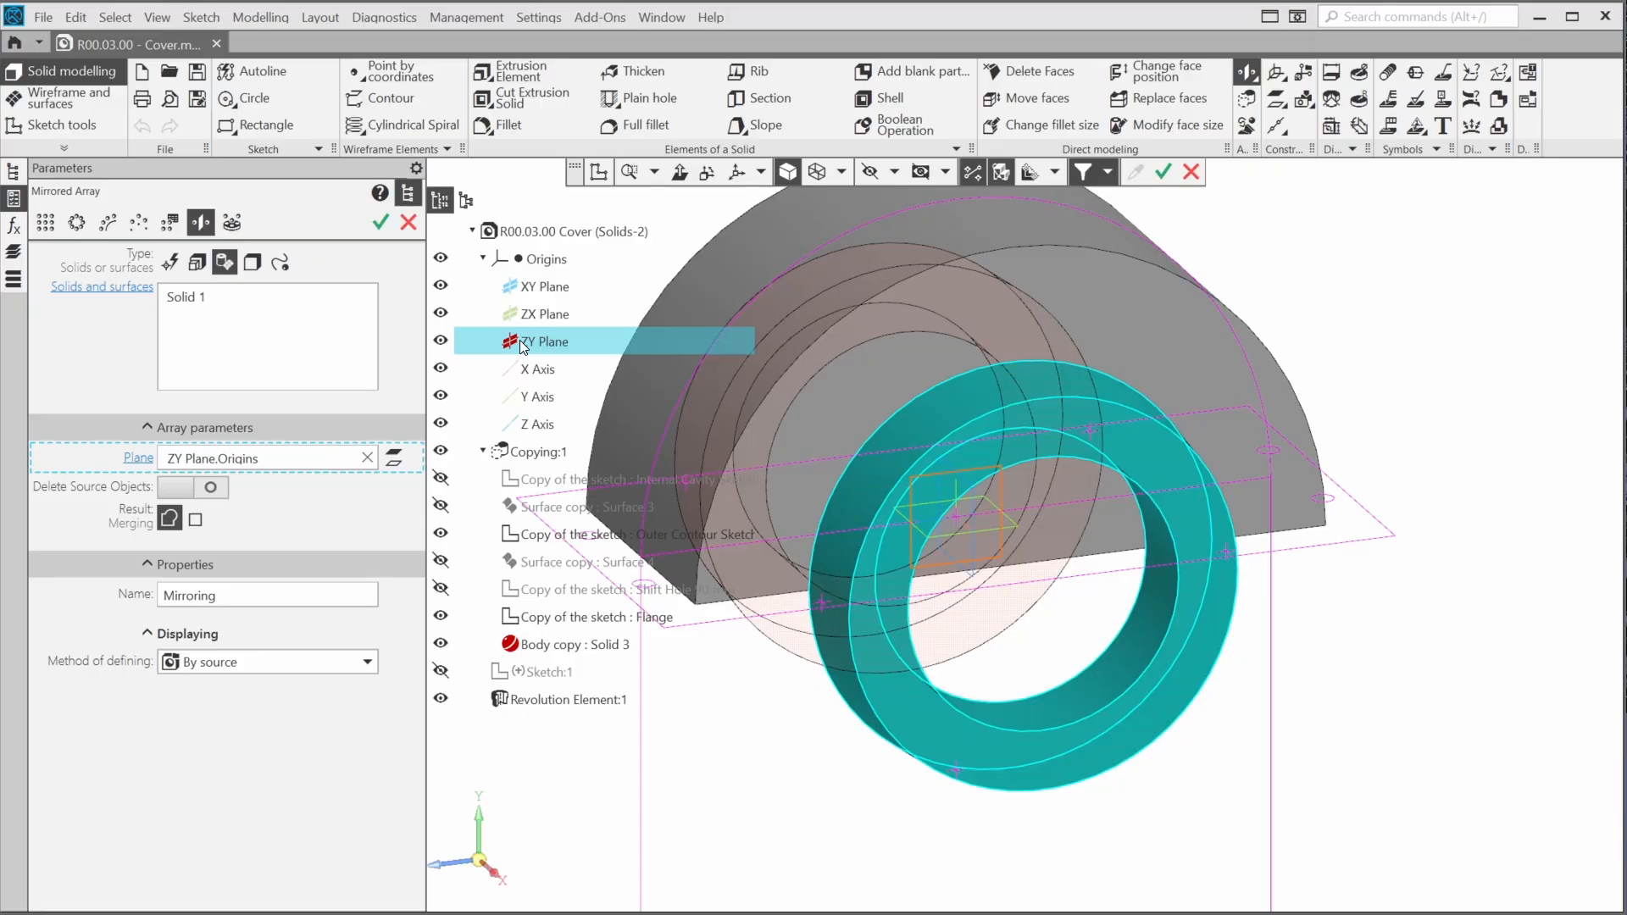
{"action": "left_click", "coordinate": [380, 223]}
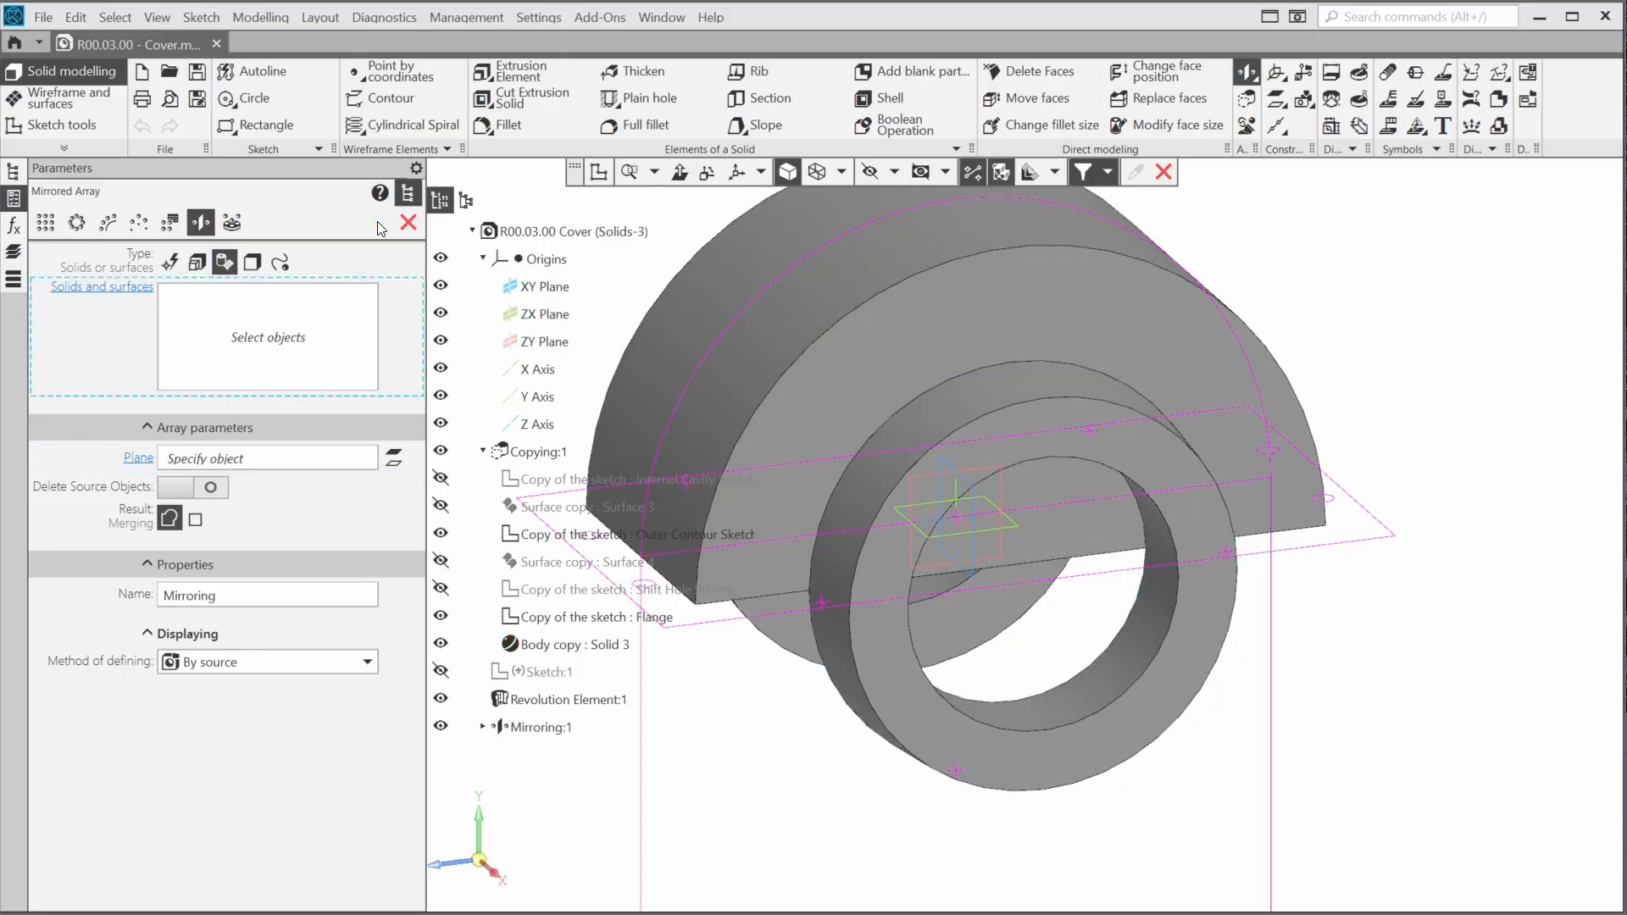
{"action": "left_click", "coordinate": [407, 223]}
Extrude the copied Flange sketch by 8 mm and merge it with the existing solids
{"action": "middle_click_drag", "start_coordinate": [585, 364], "coordinate": [631, 435]}
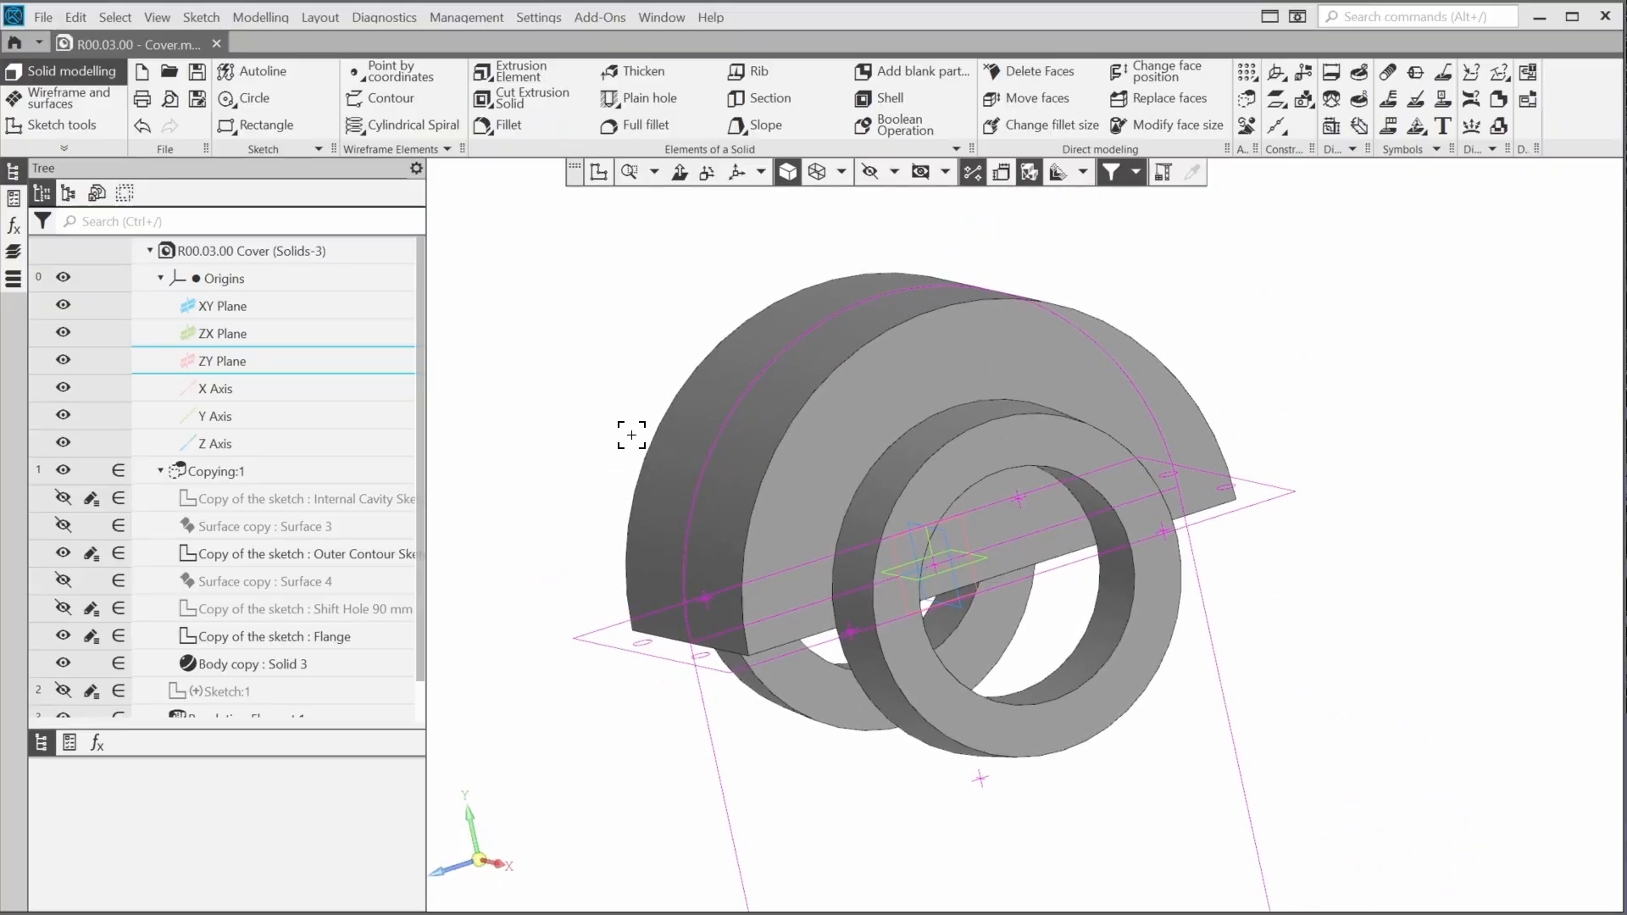
{"action": "left_click", "coordinate": [531, 78]}
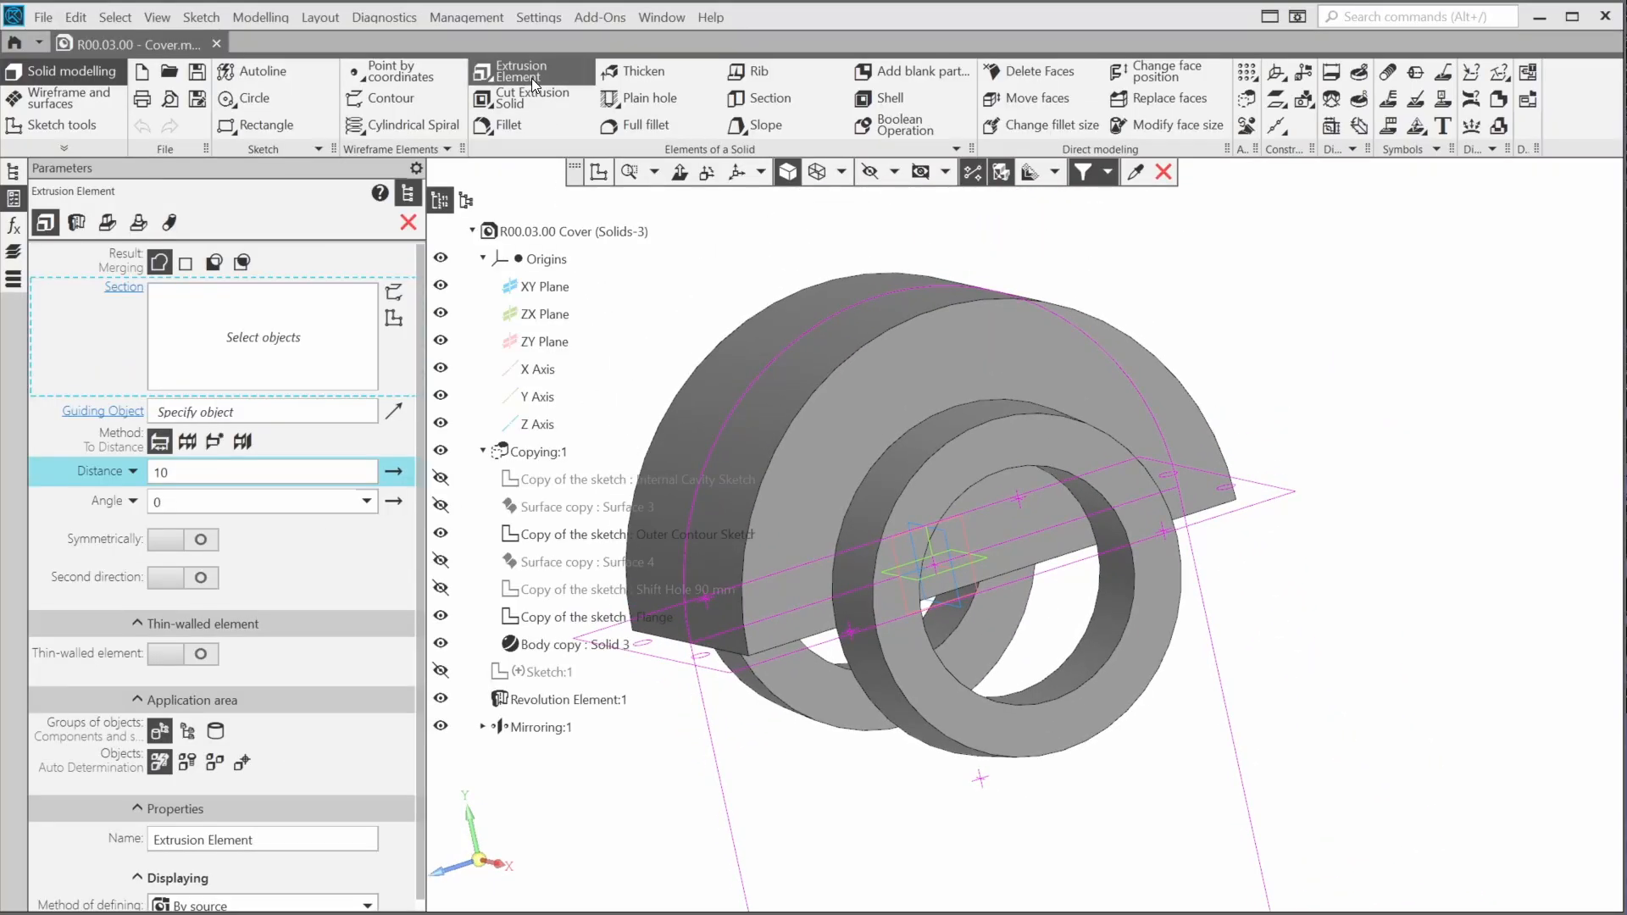
{"action": "middle_click_drag", "start_coordinate": [731, 256], "coordinate": [970, 254]}
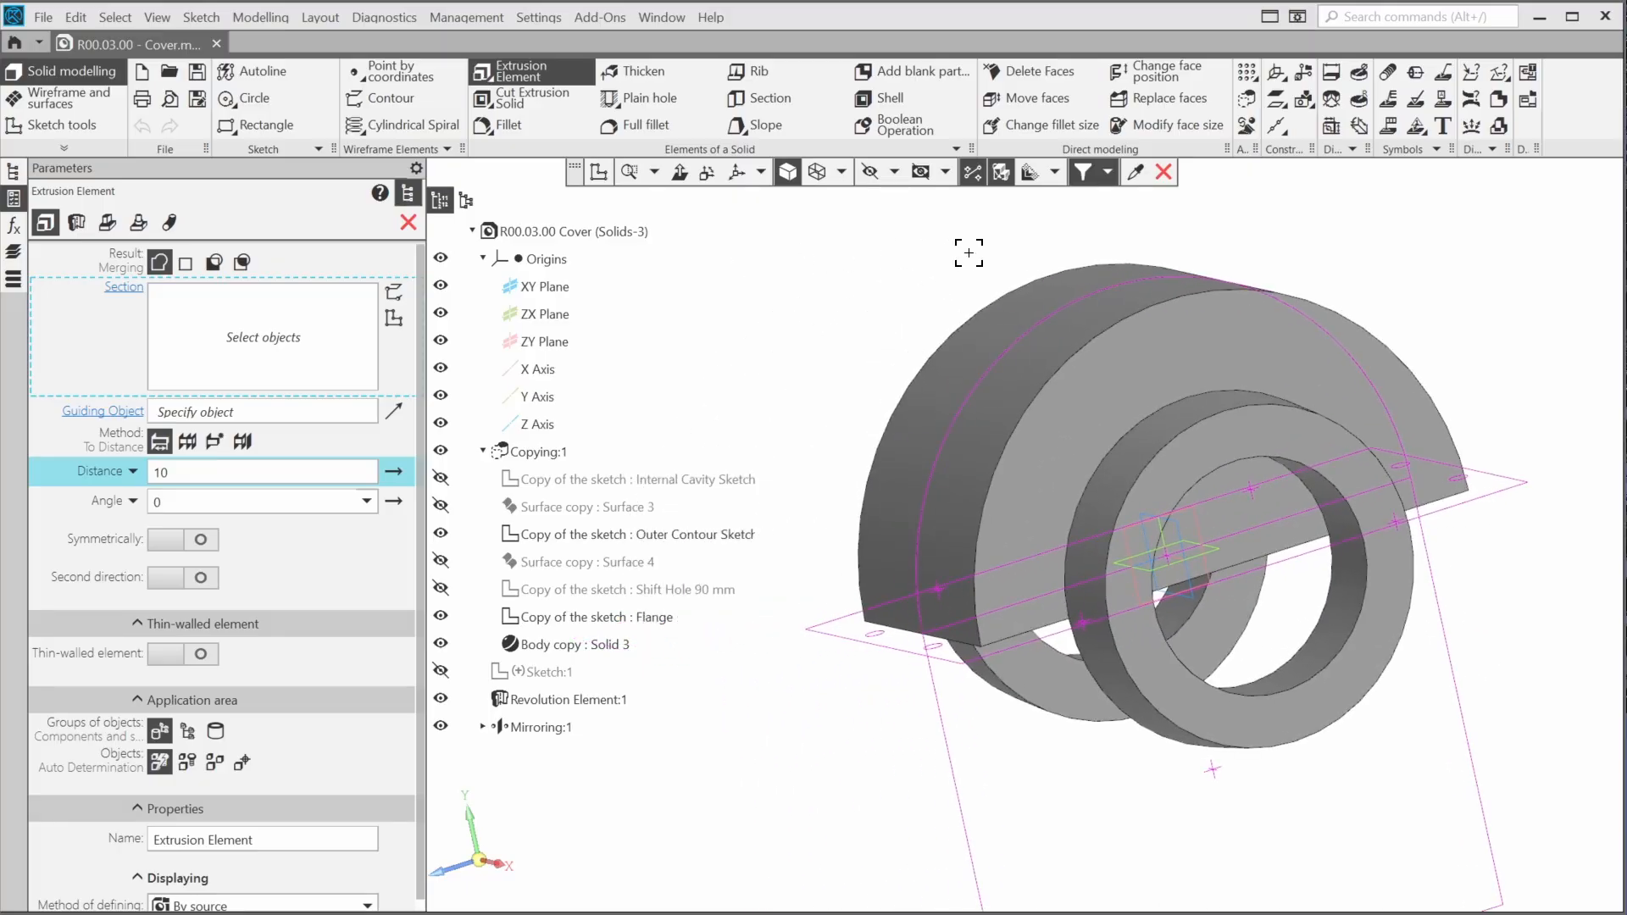
{"action": "left_click", "coordinate": [666, 618]}
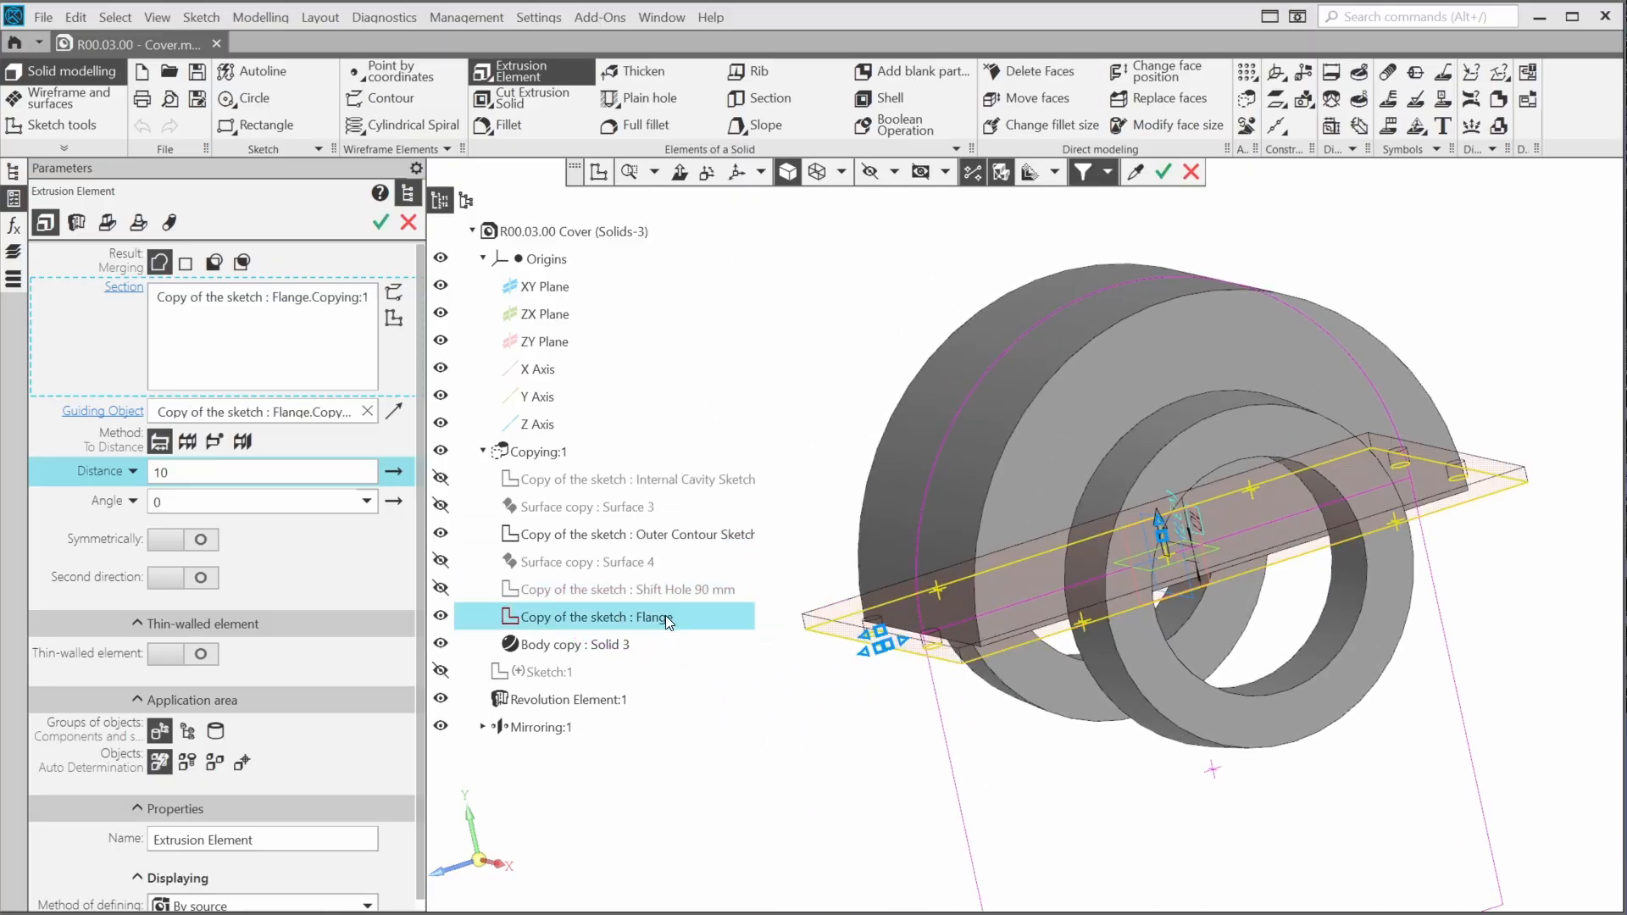
{"action": "type", "text": "8"}
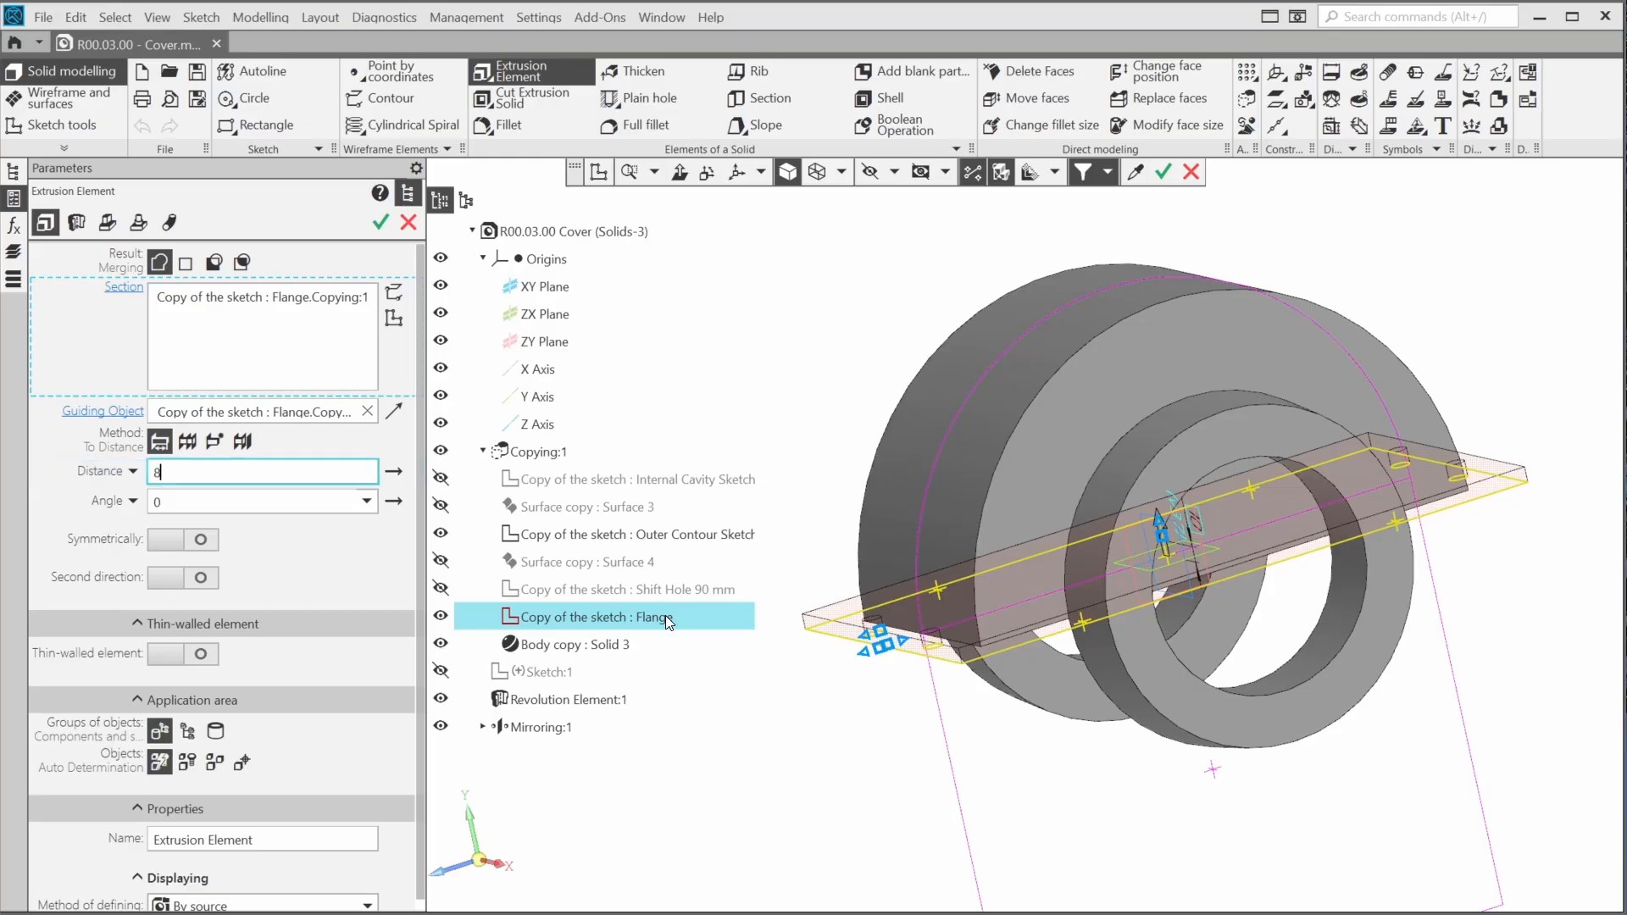
{"action": "key", "text": "Return"}
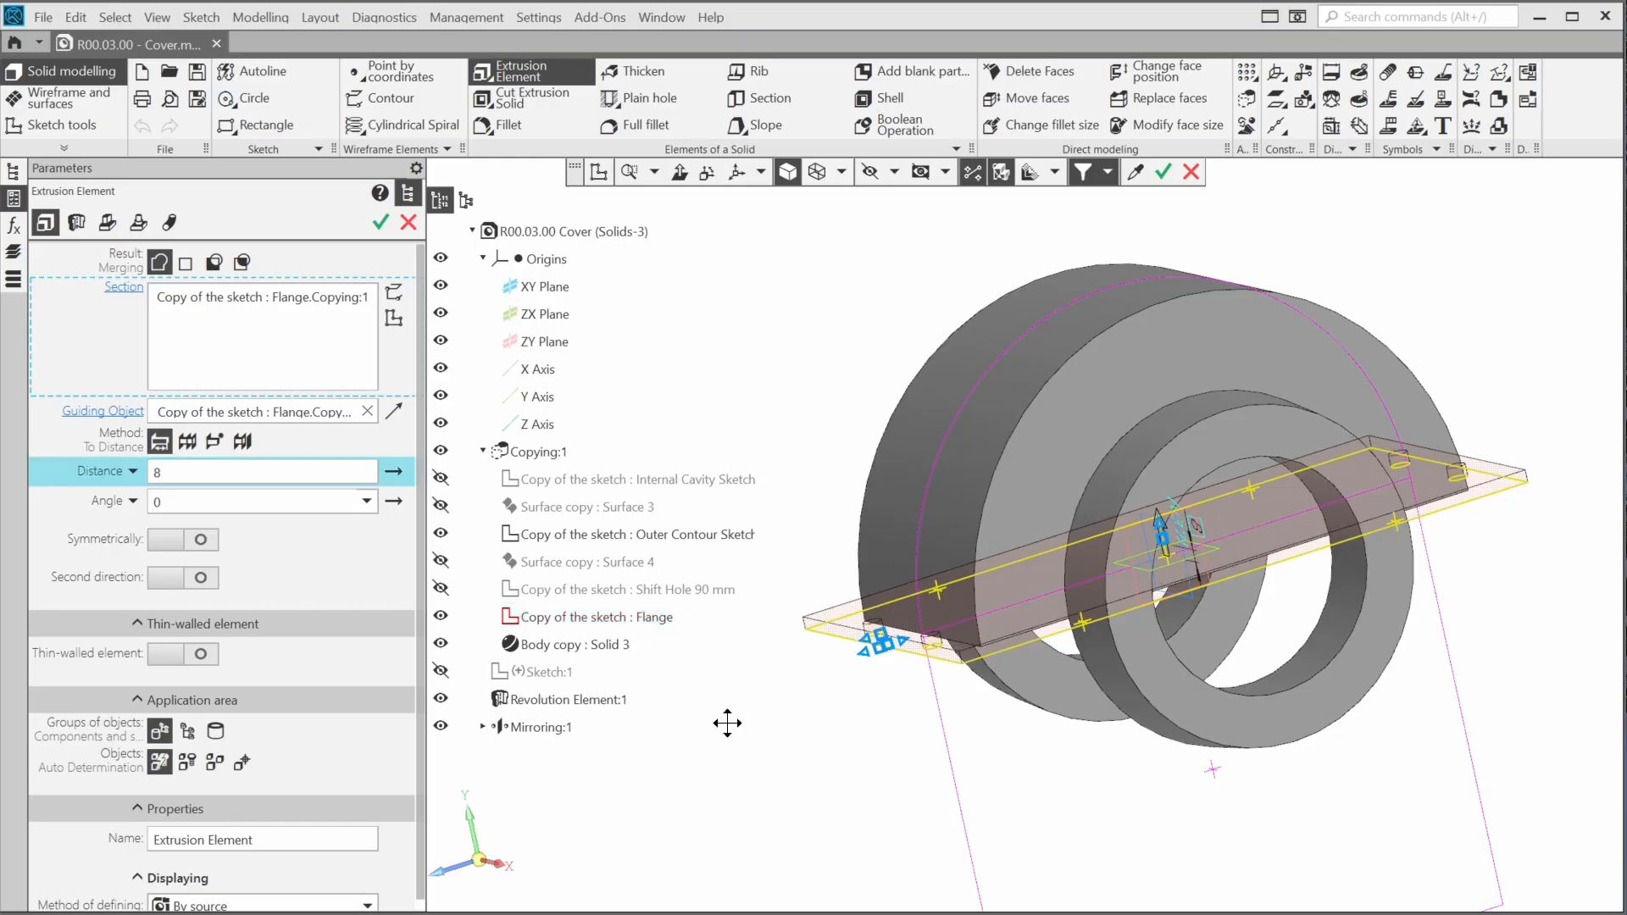
{"action": "key", "text": "ctrl+Return"}
Subtract a Through All cylinder centred on the front ring's inner edge, taking its diameter from that edge
{"action": "middle_click_drag", "start_coordinate": [725, 727], "coordinate": [734, 747]}
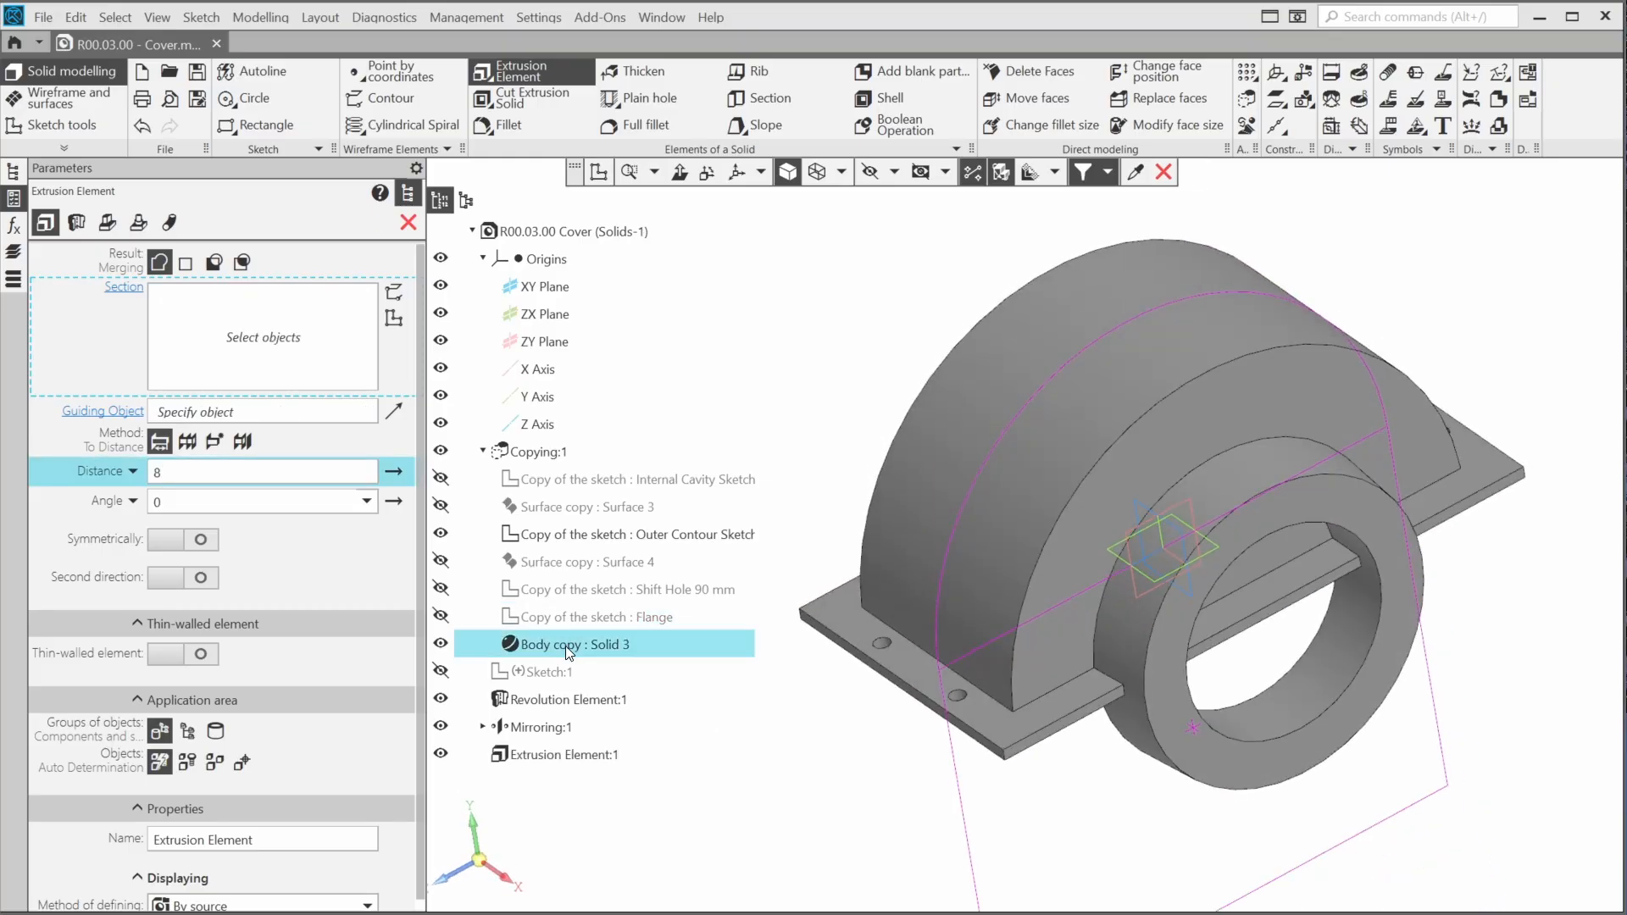
{"action": "left_click", "coordinate": [516, 151]}
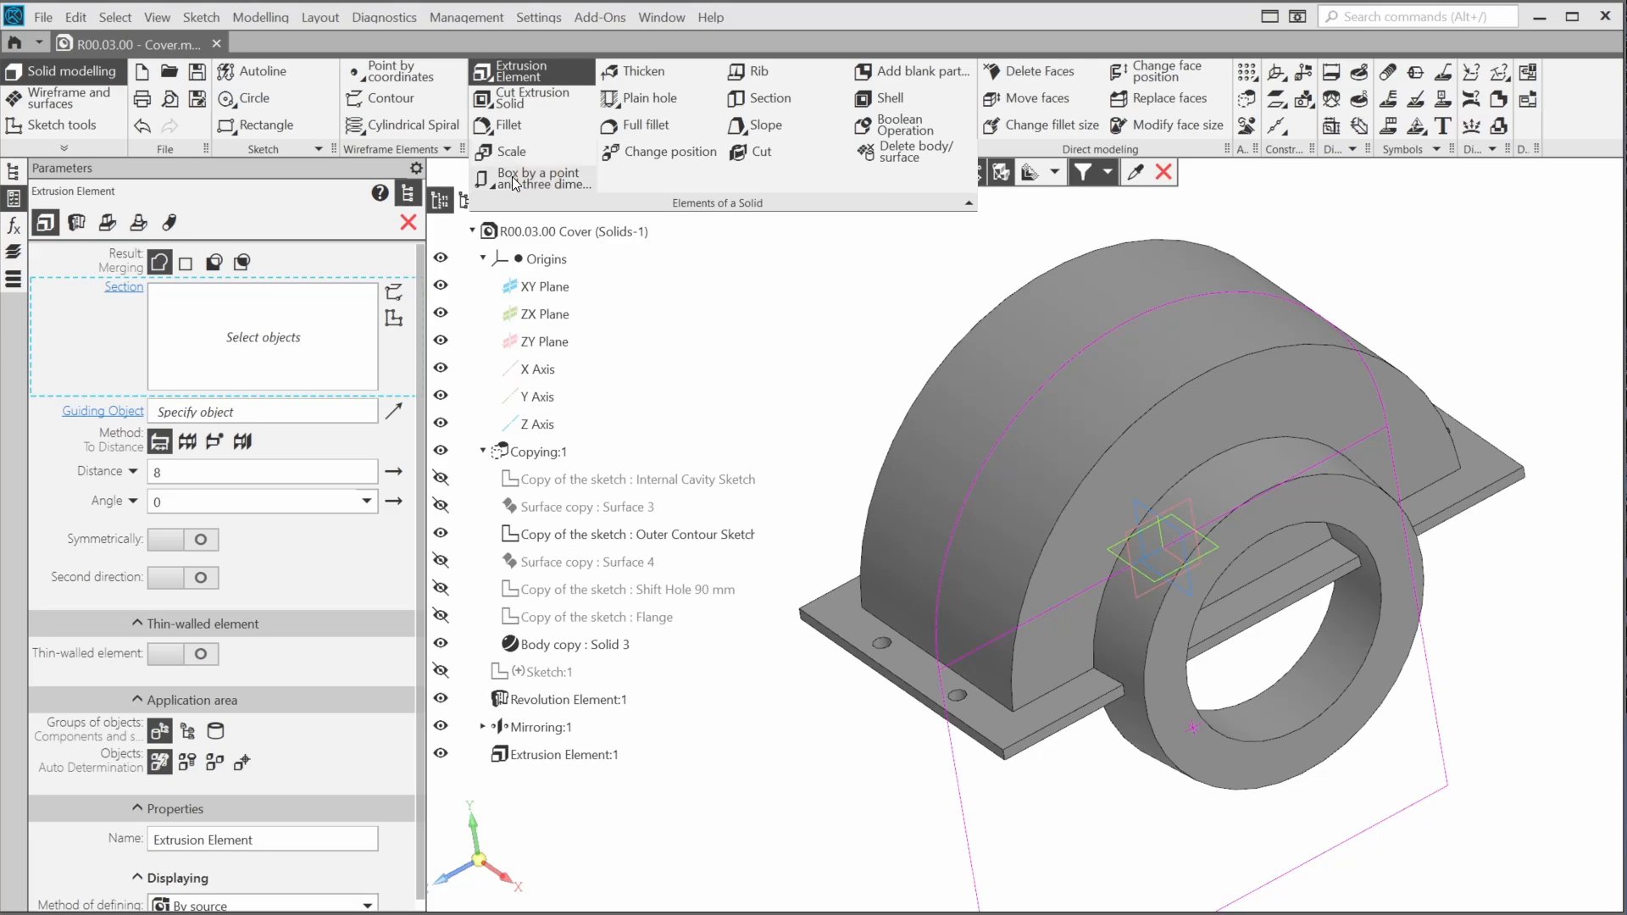
{"action": "left_click", "coordinate": [512, 178]}
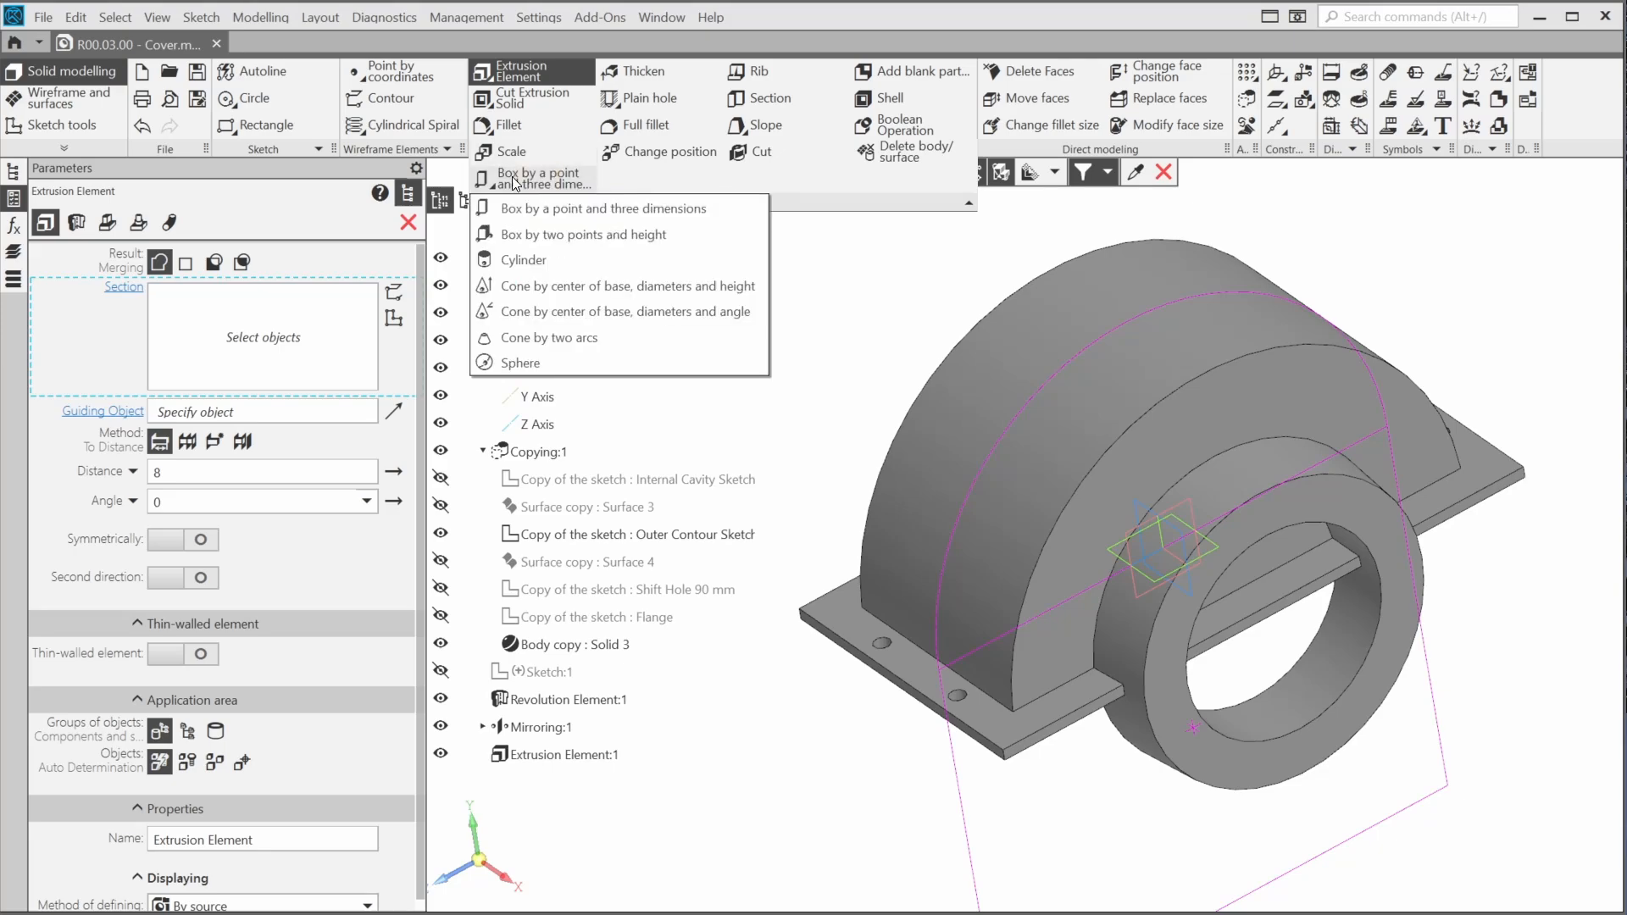
{"action": "left_click", "coordinate": [520, 261]}
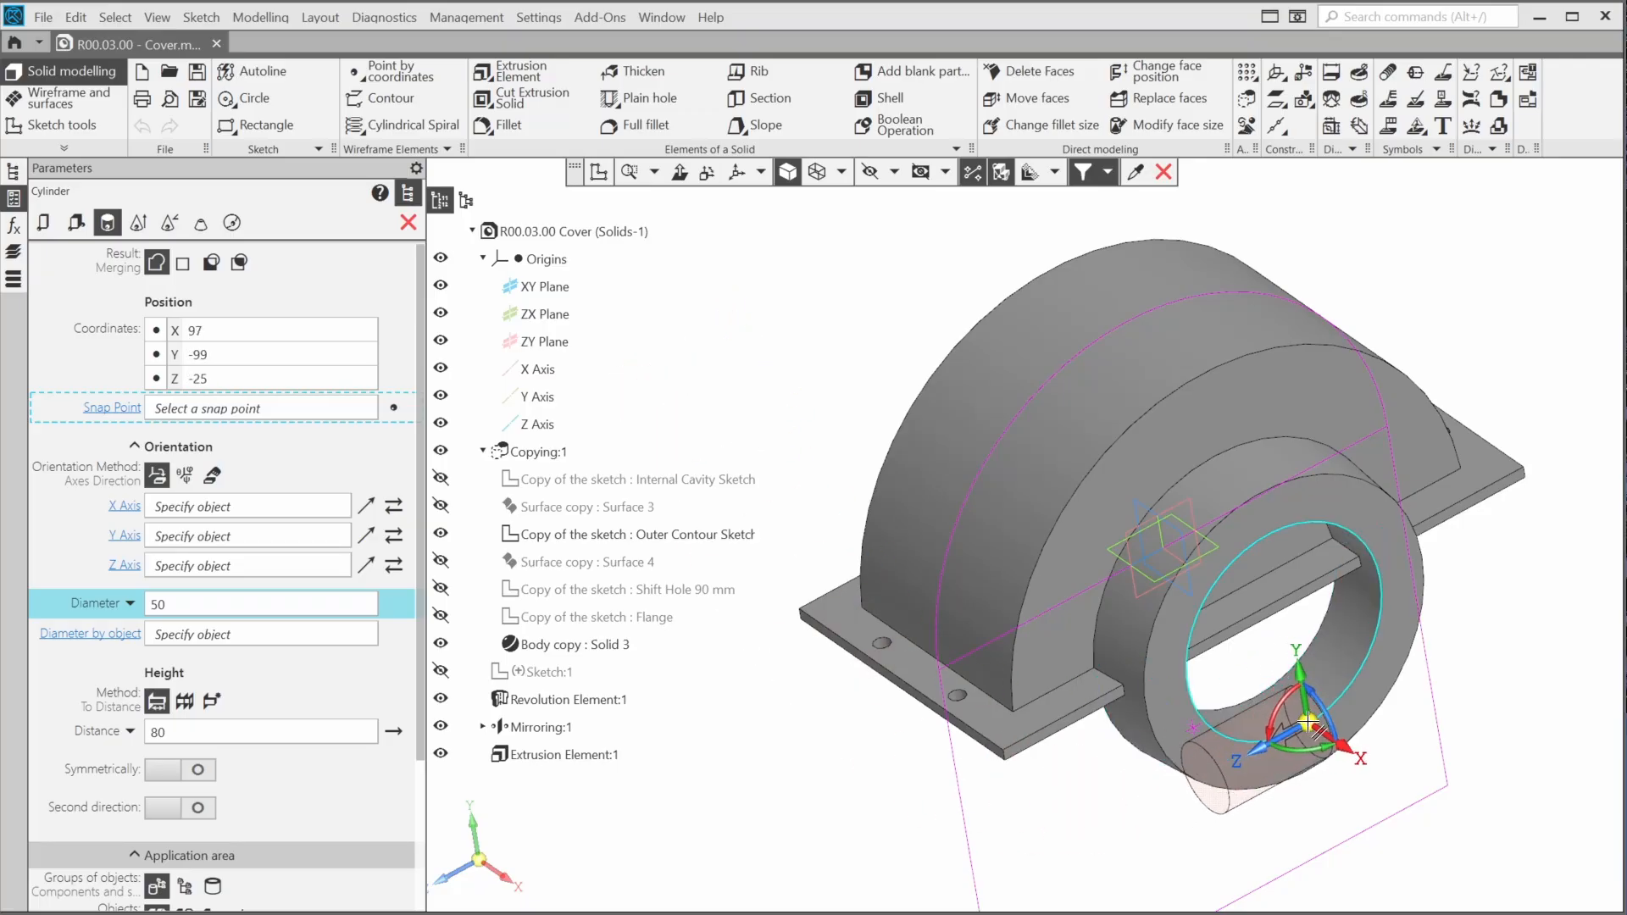
{"action": "left_click", "coordinate": [1309, 724]}
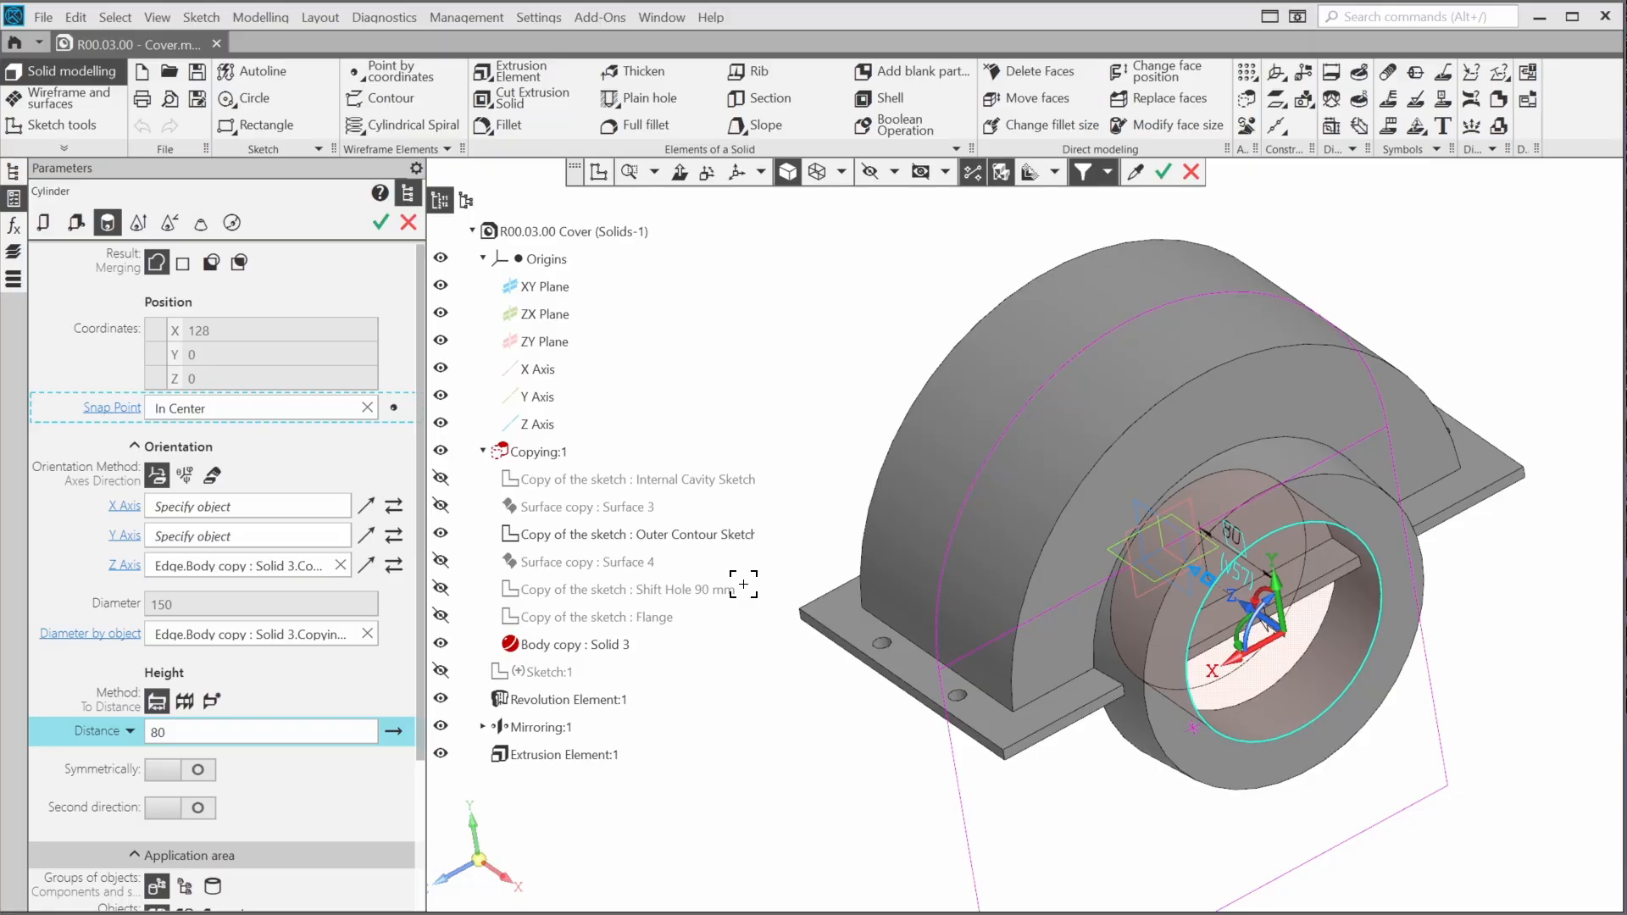
{"action": "left_click", "coordinate": [211, 264]}
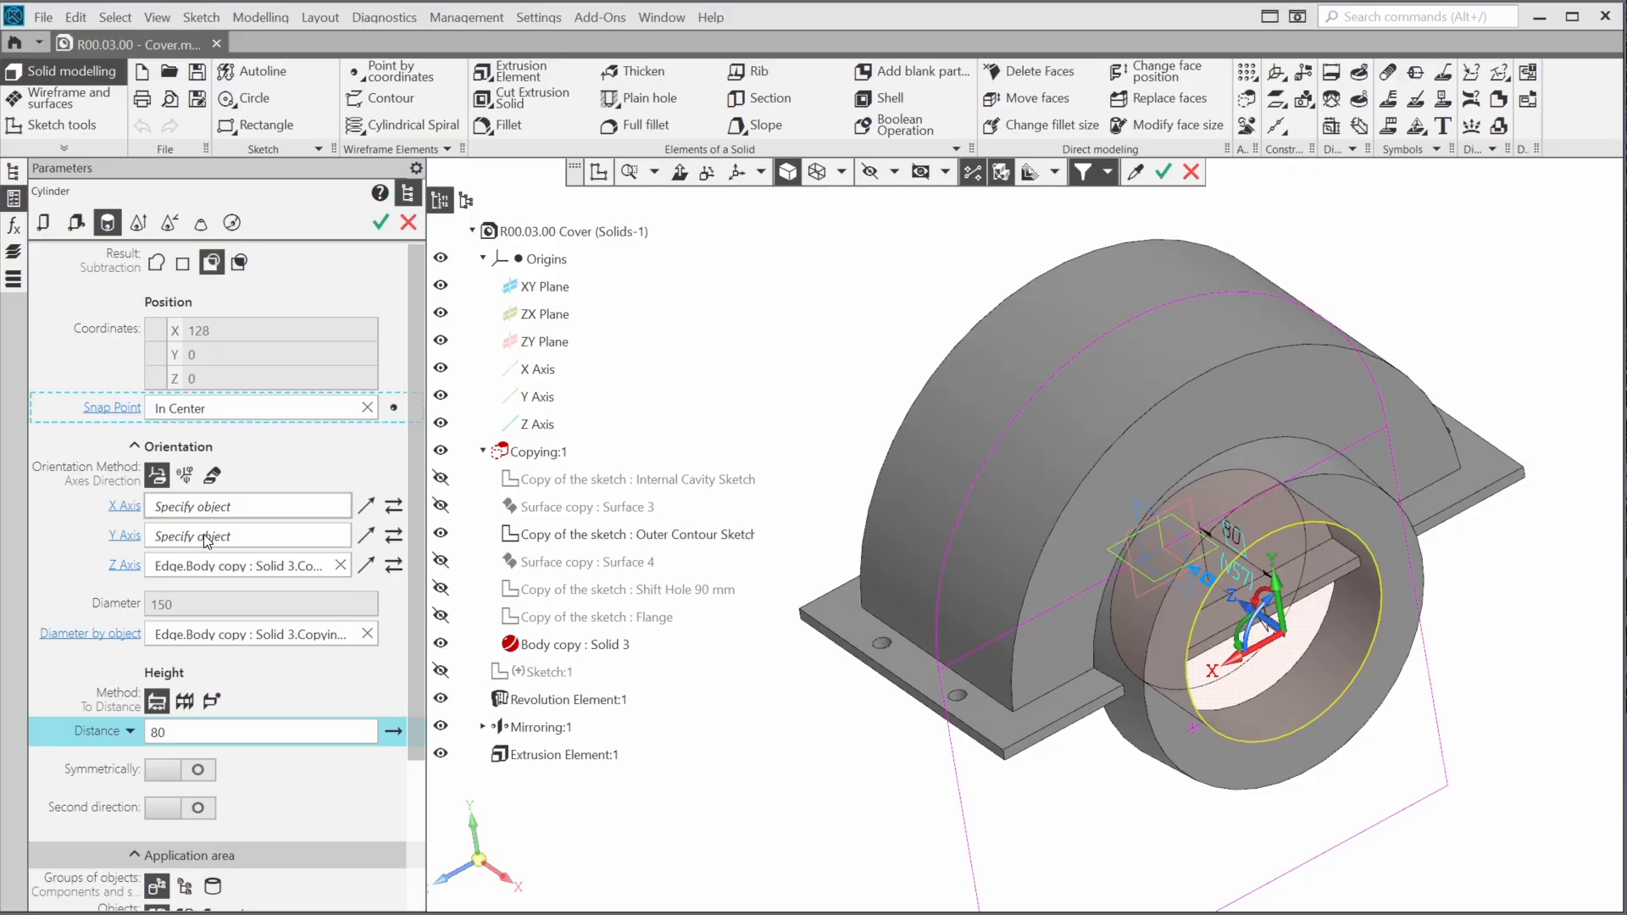
{"action": "left_click", "coordinate": [184, 706]}
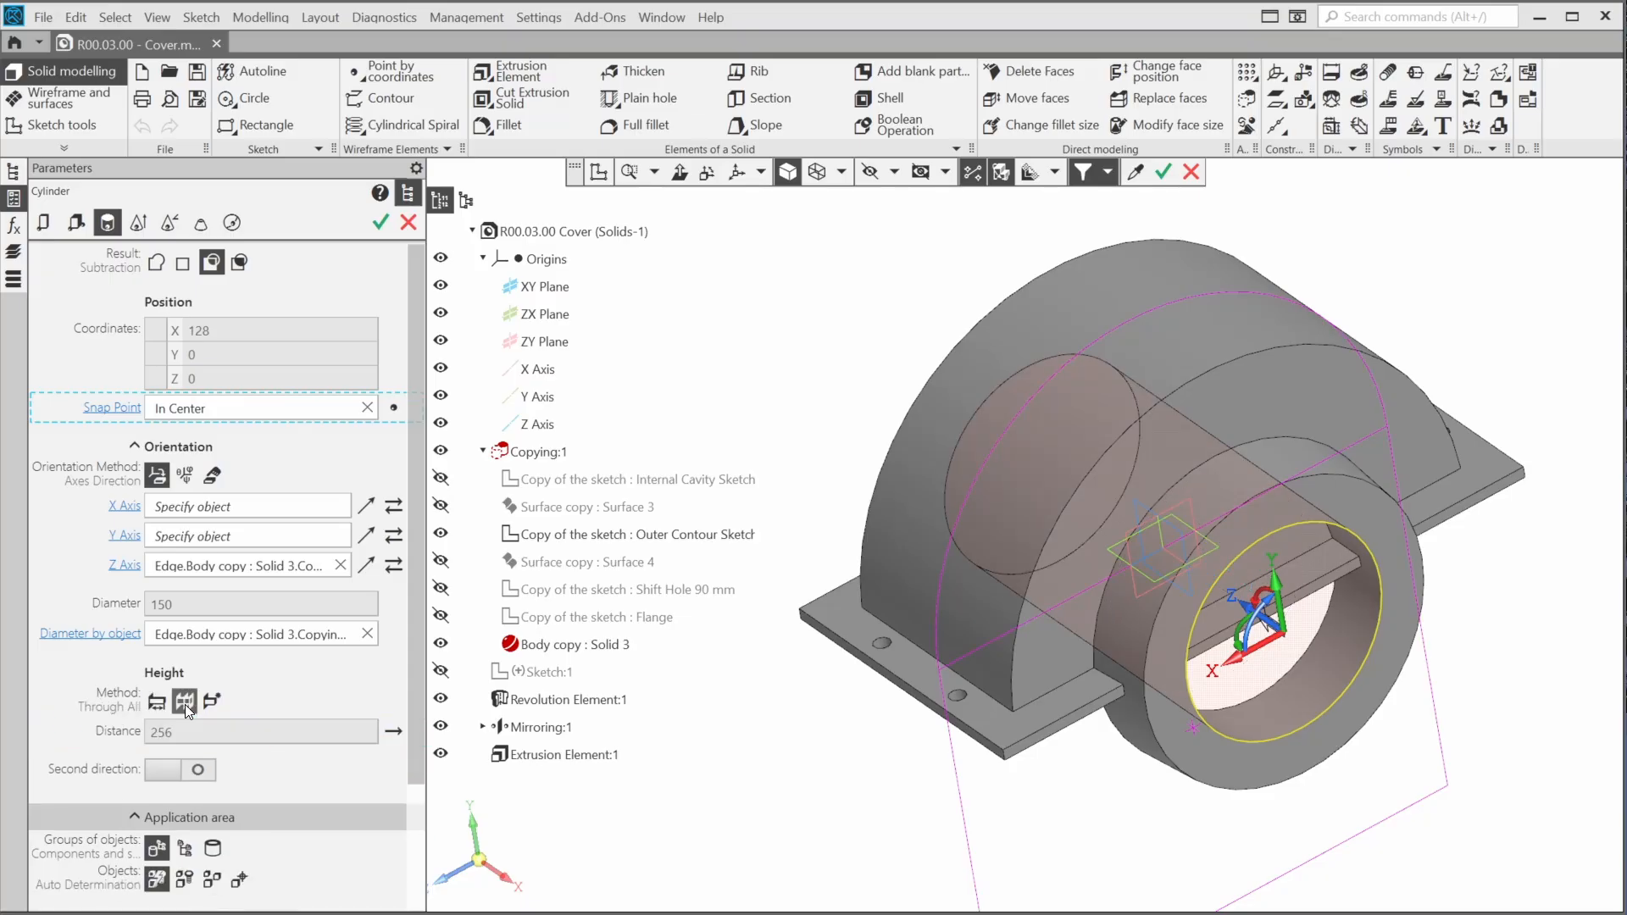
{"action": "left_click", "coordinate": [380, 223]}
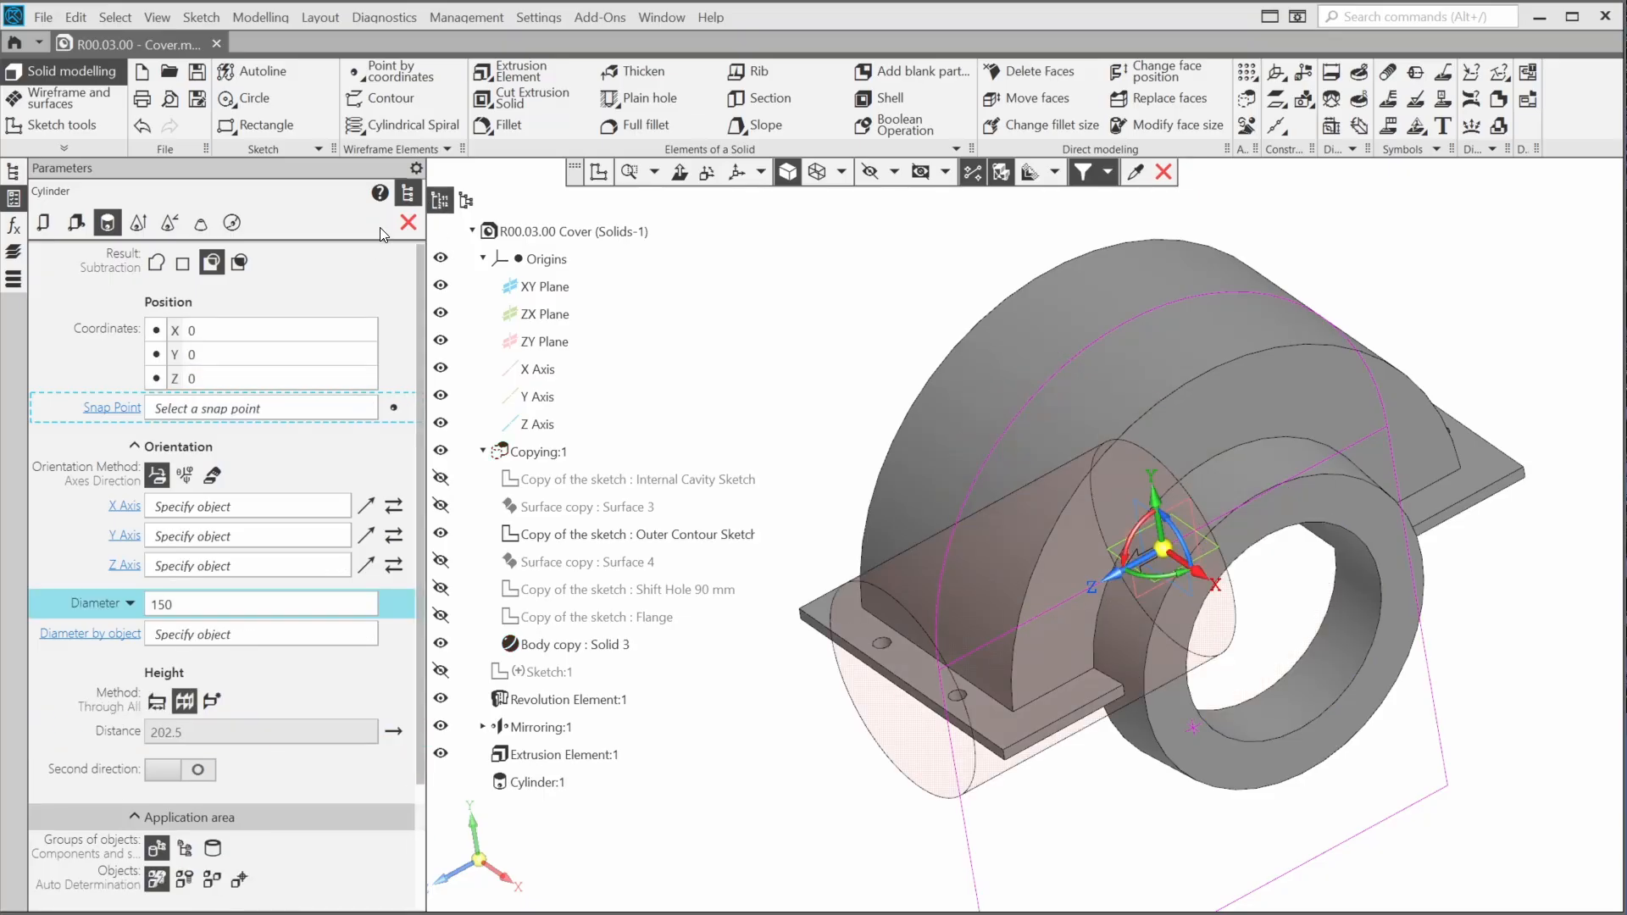
Section Solid 1 with the ZX plane, limiting the cut to that selected solid, to remove the ring's lower half
{"action": "left_click", "coordinate": [752, 98]}
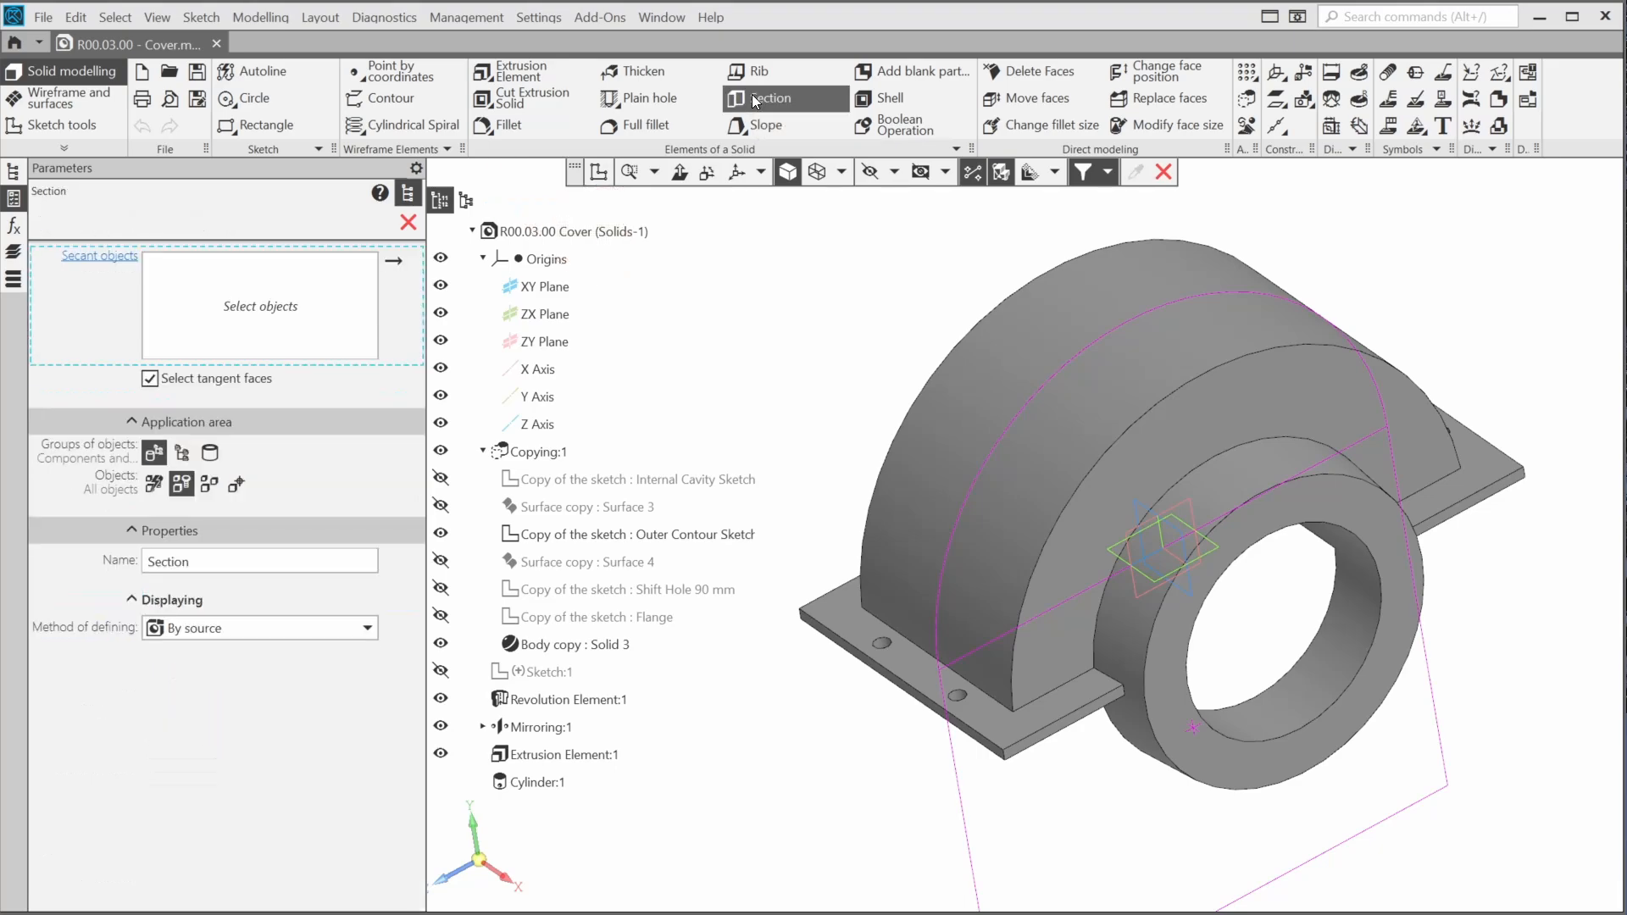
{"action": "left_click", "coordinate": [557, 320]}
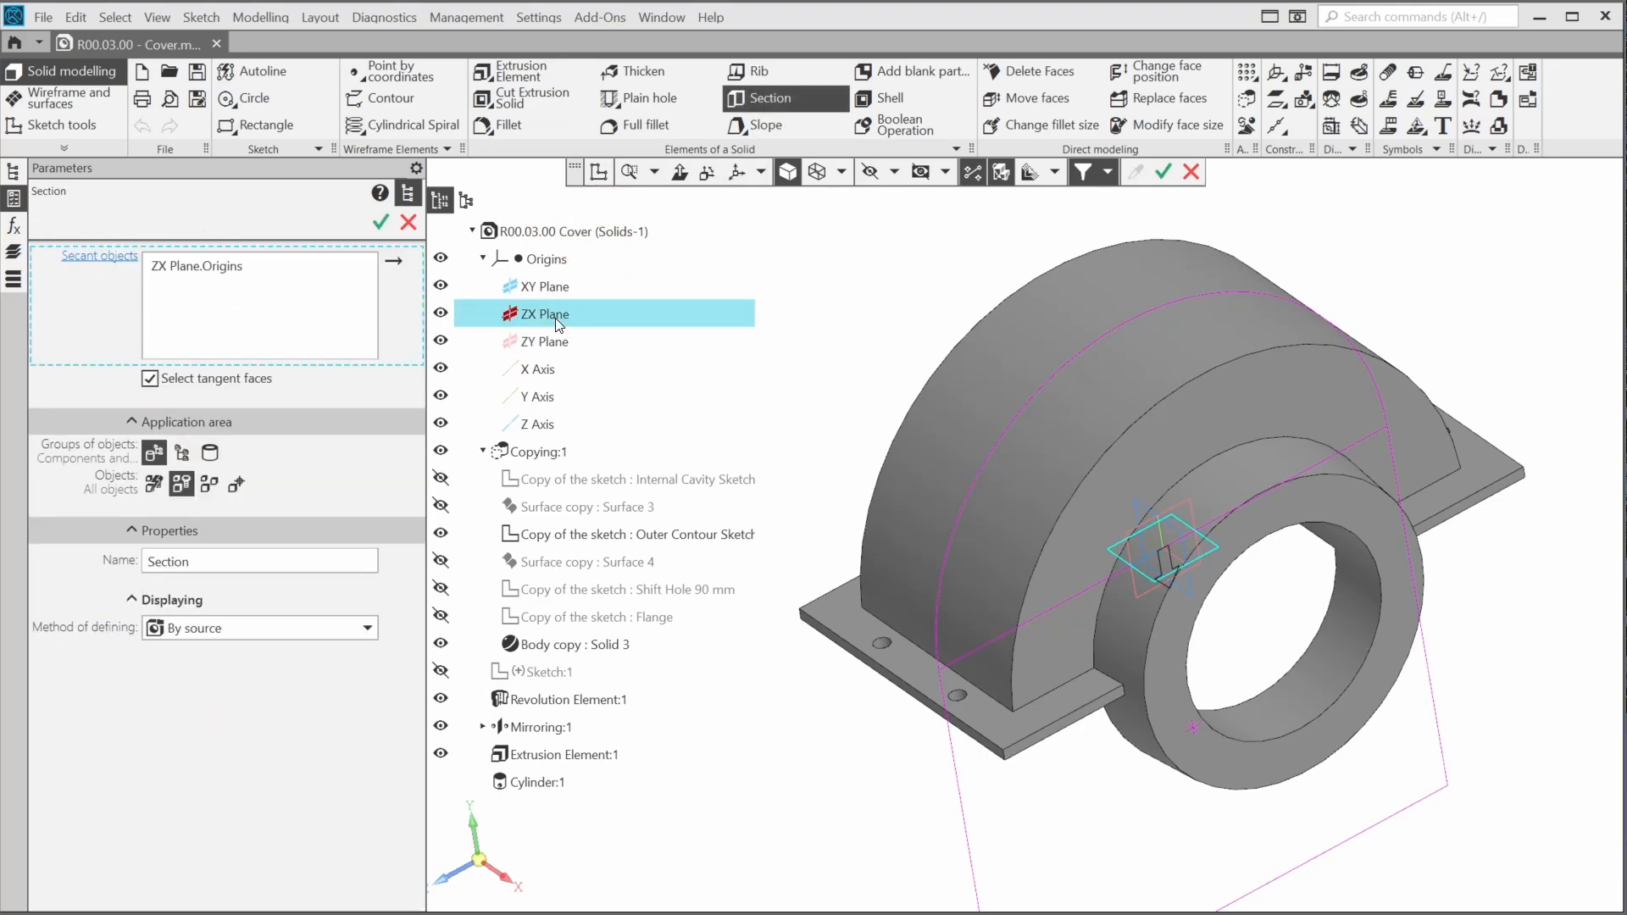
{"action": "left_click", "coordinate": [236, 484]}
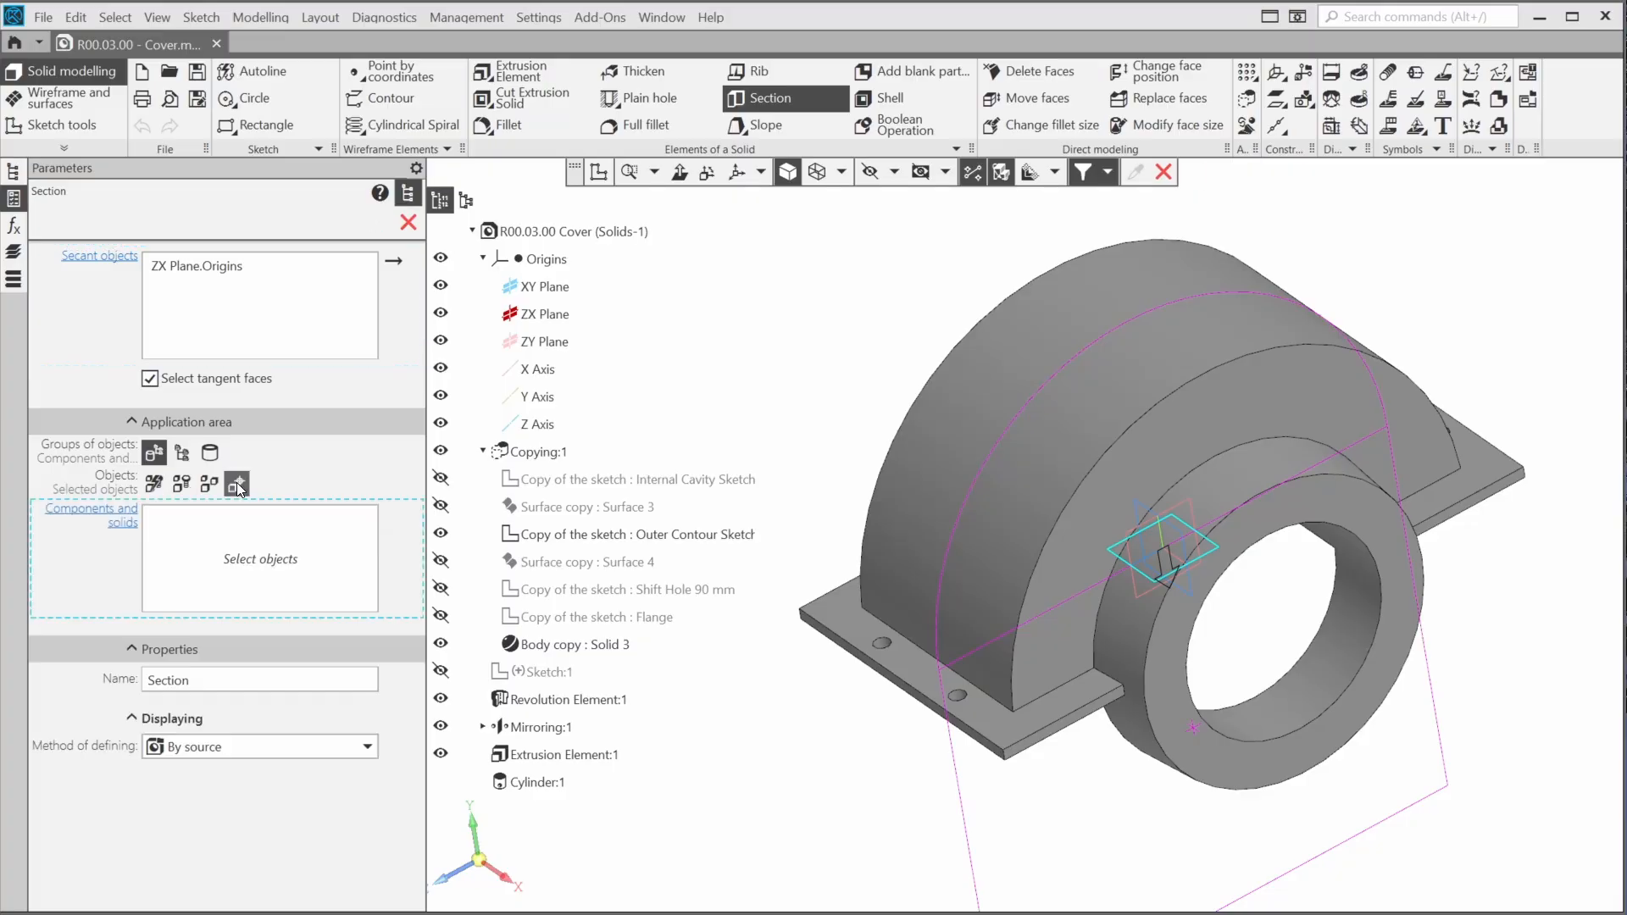
{"action": "left_click", "coordinate": [520, 648]}
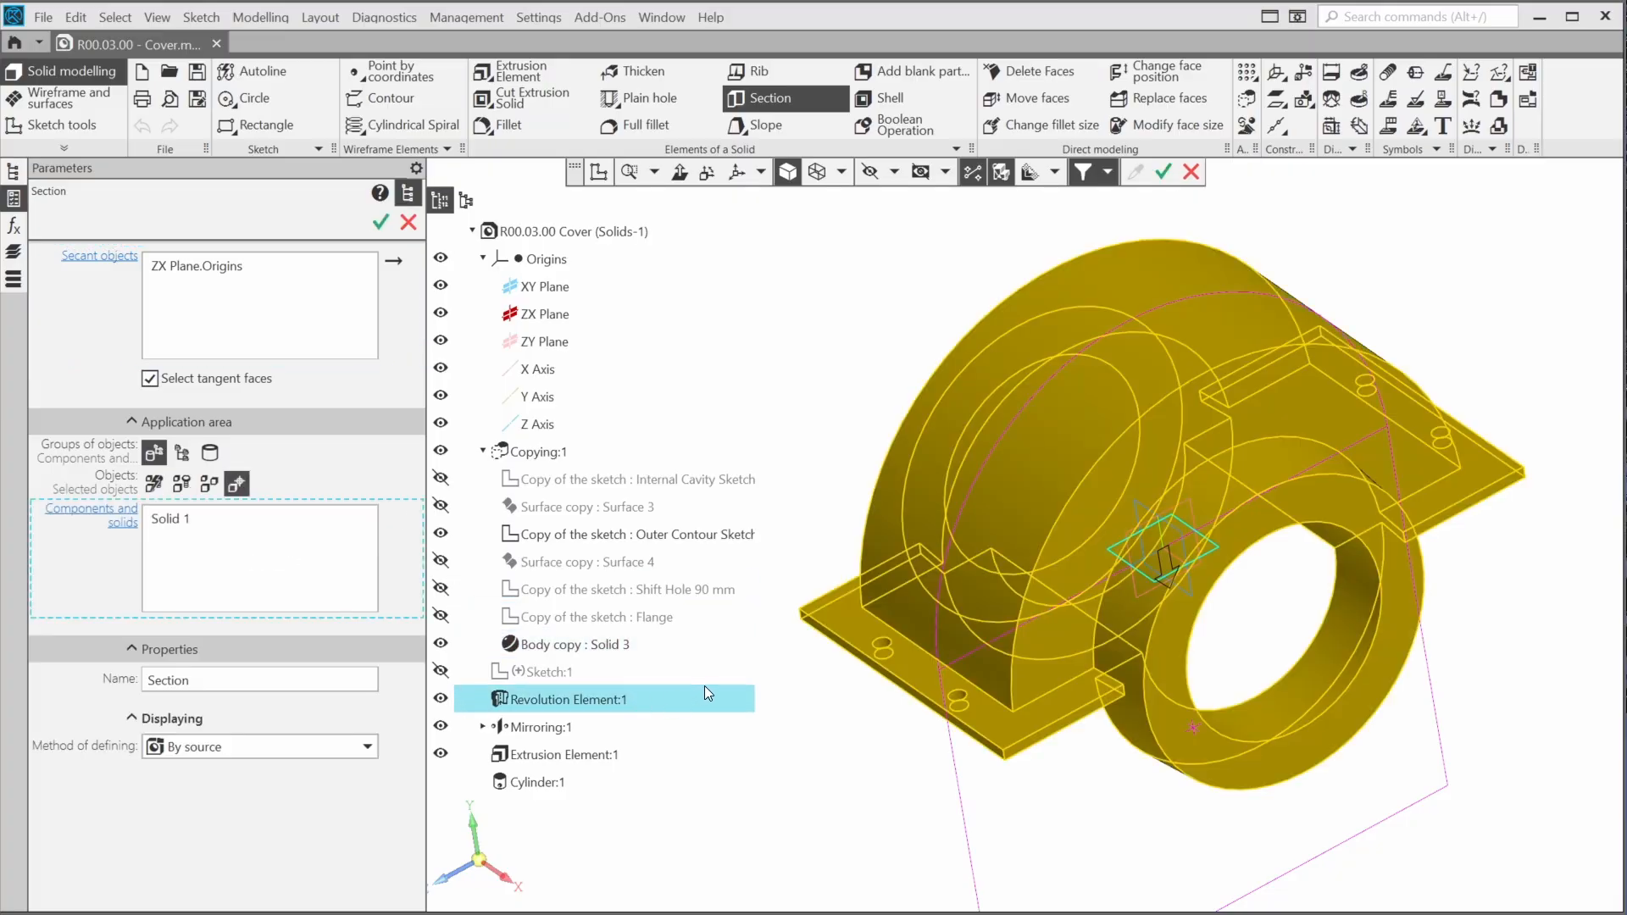
{"action": "key", "text": "ctrl+Return"}
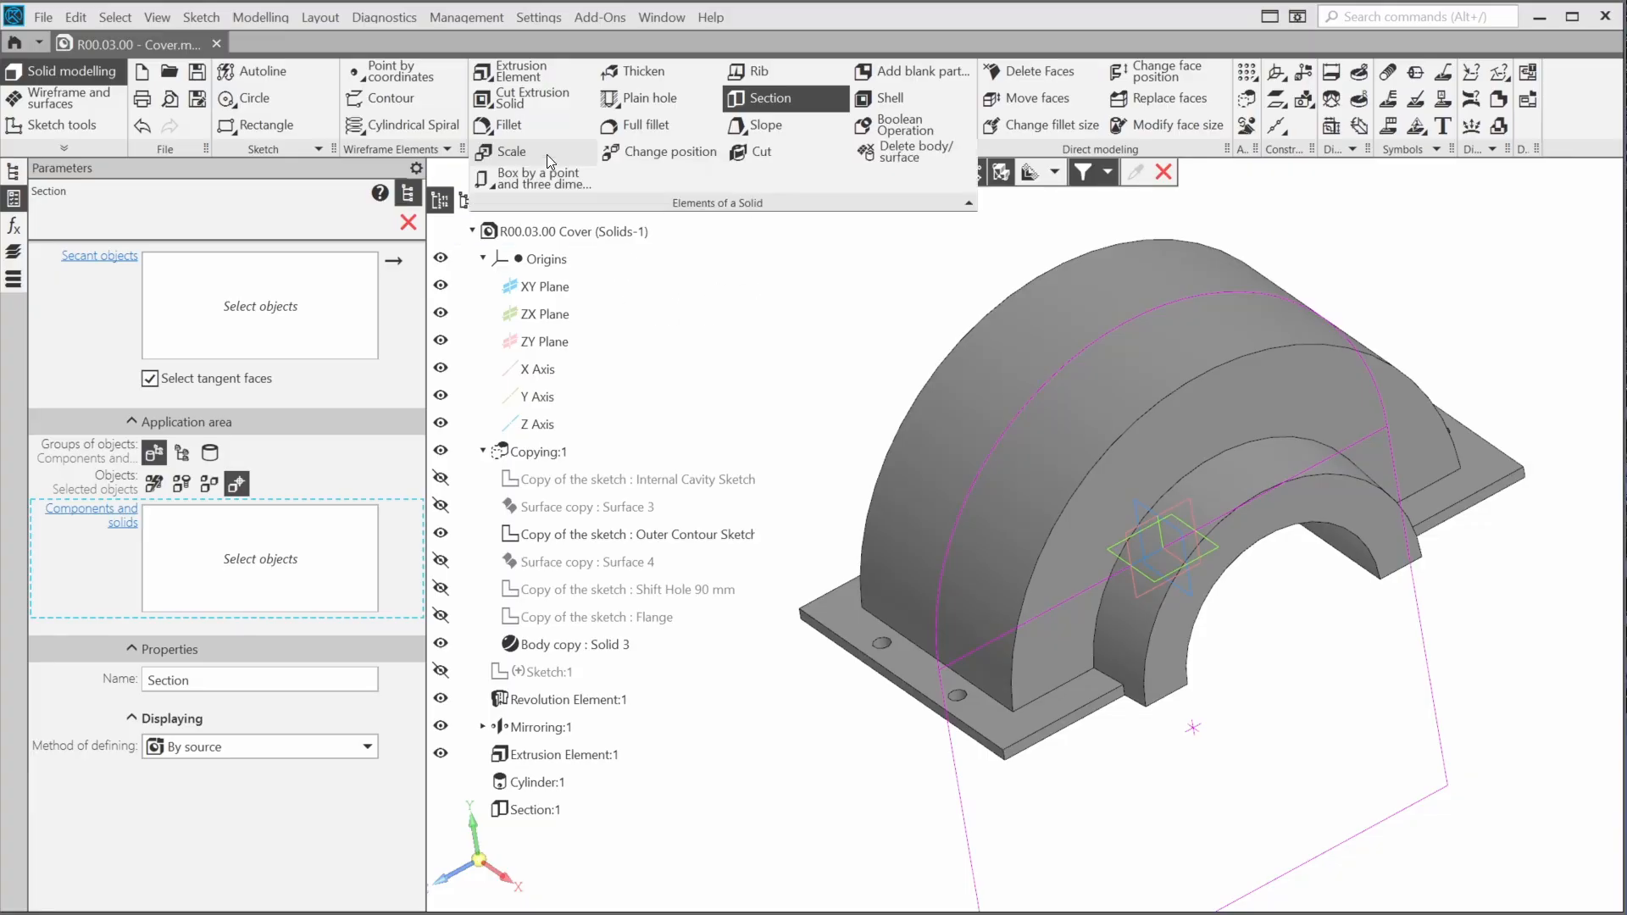
Begin a cone by base centre, diameters and height at the displayed Flange sketch's point beside the front ring, its Z axis normal to the flange face
{"action": "left_click", "coordinate": [532, 177]}
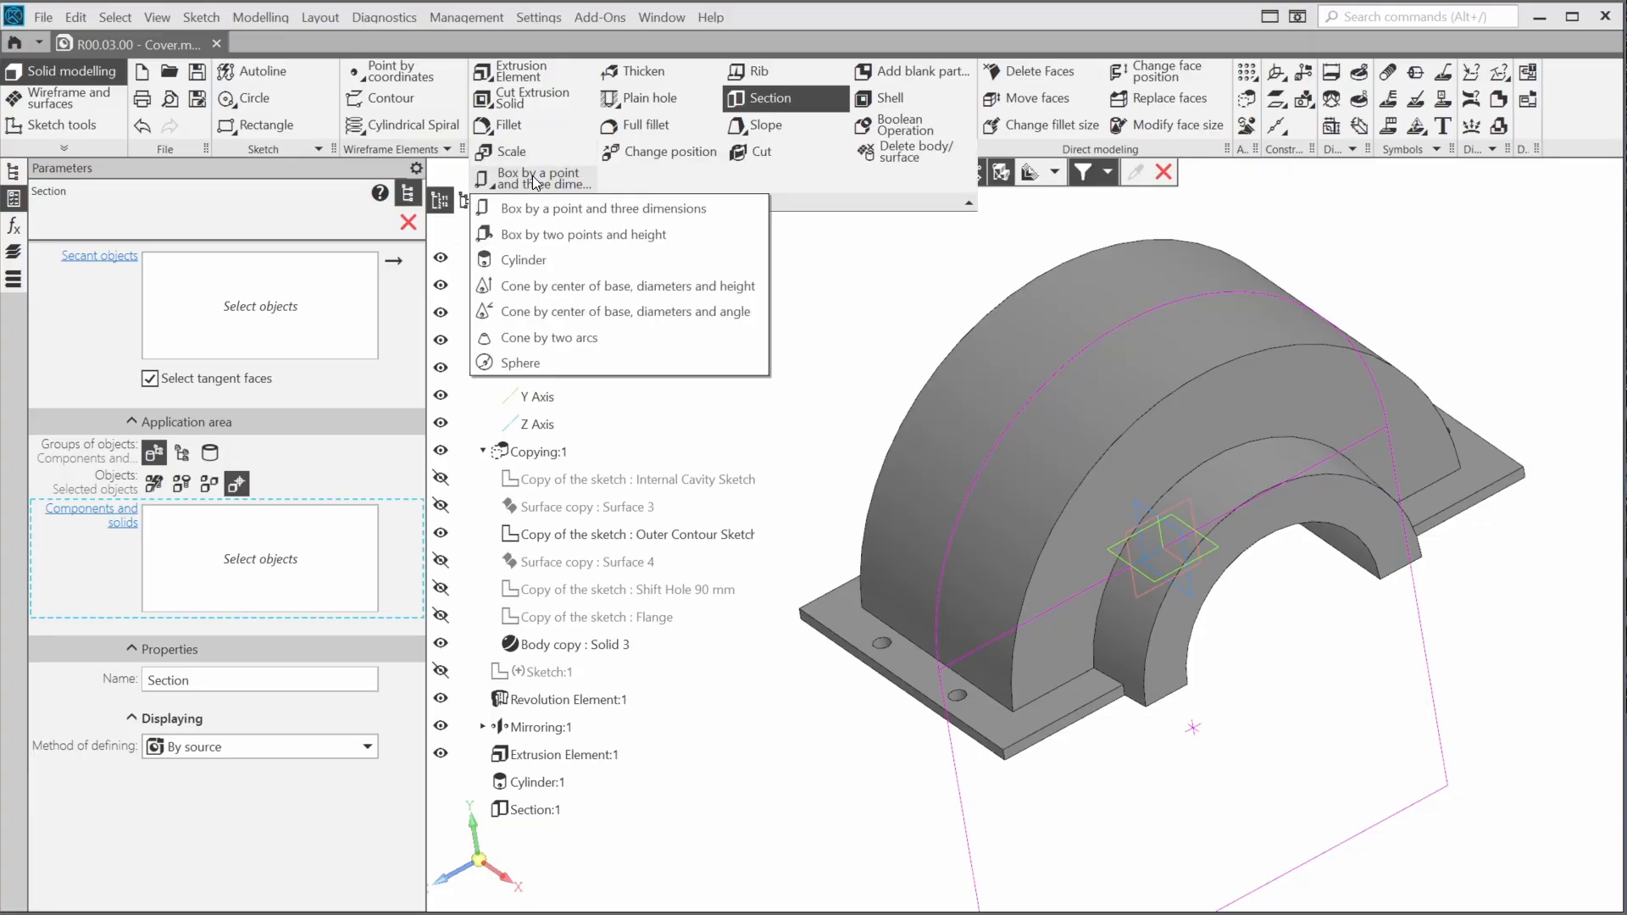
{"action": "left_click", "coordinate": [540, 288]}
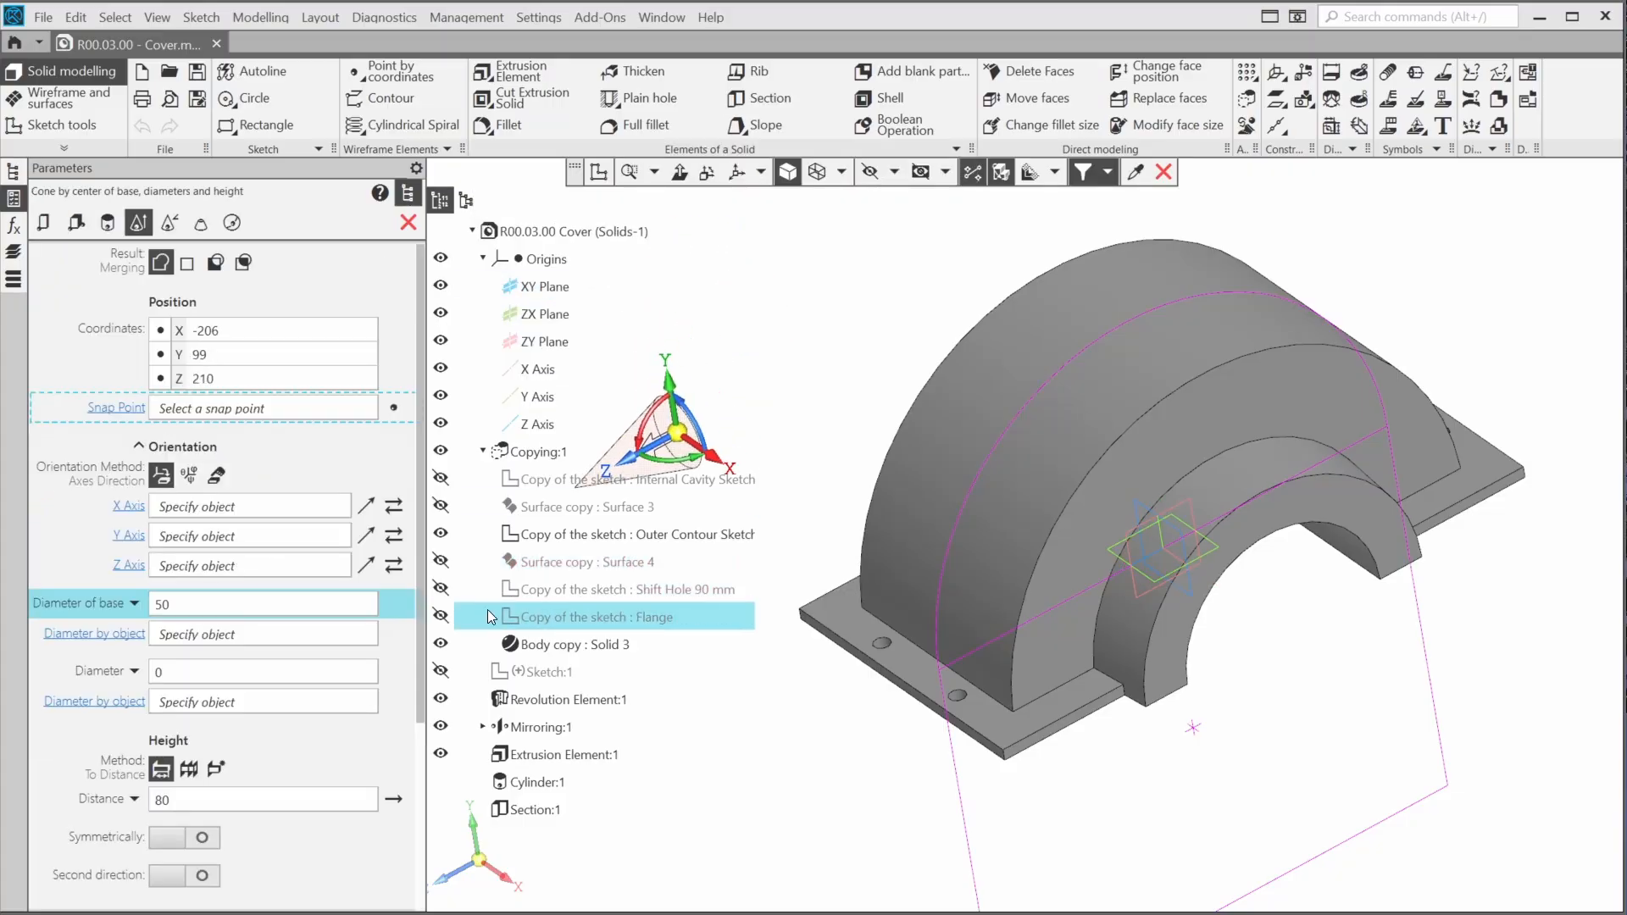
{"action": "left_click", "coordinate": [437, 617]}
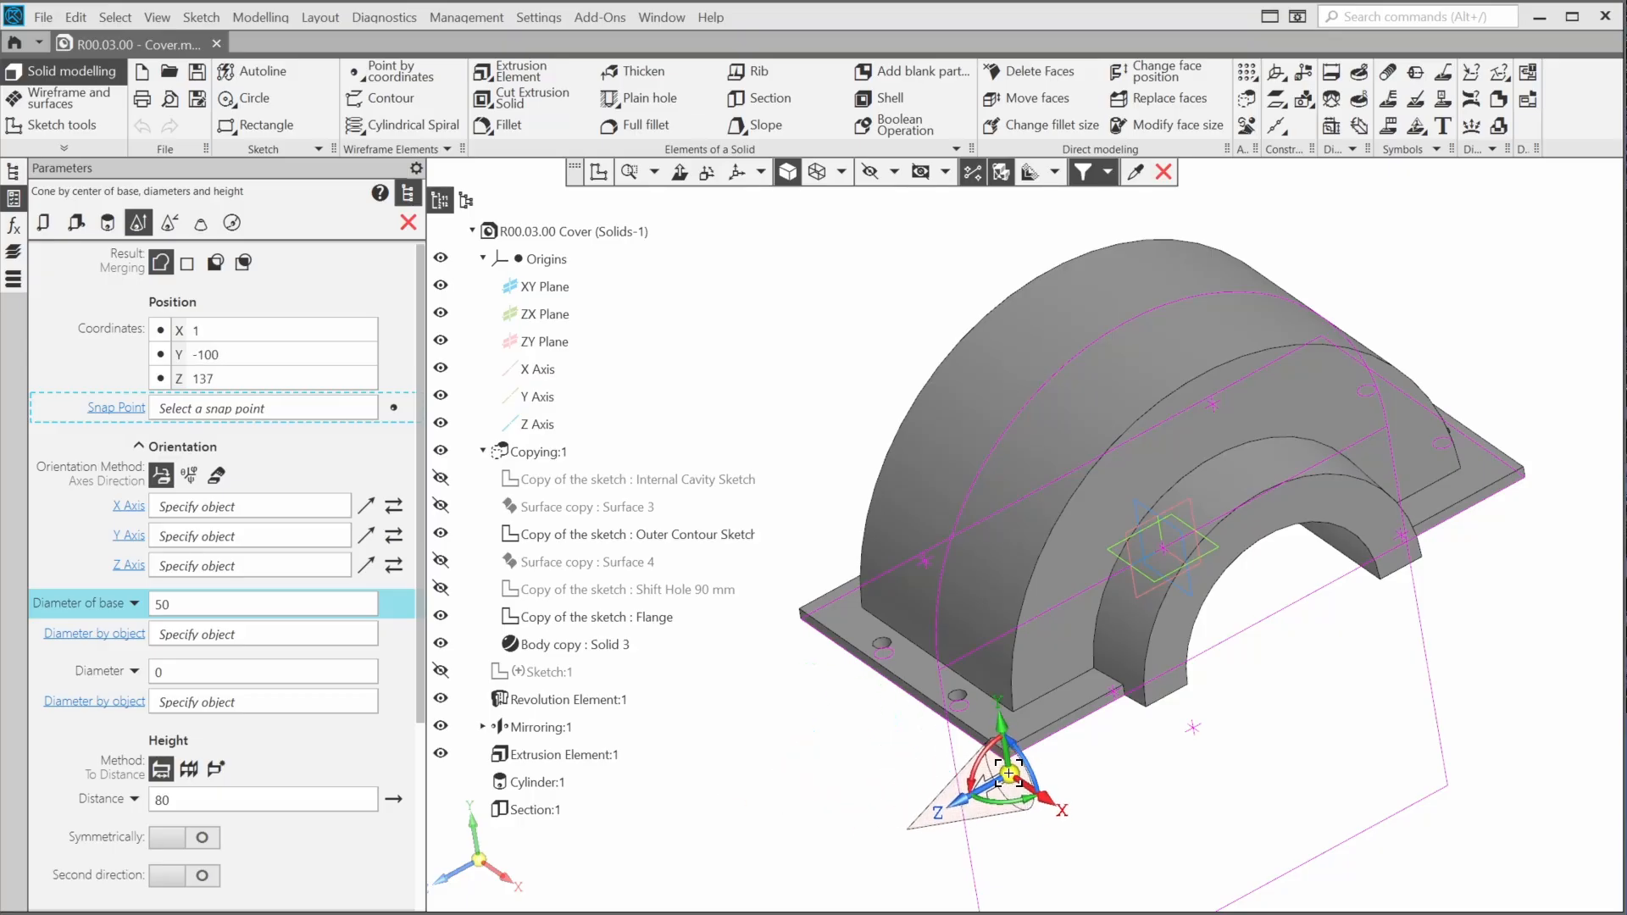
{"action": "middle_click_drag", "start_coordinate": [1009, 773], "coordinate": [970, 701]}
{"action": "scroll", "coordinate": [983, 482], "scroll_direction": "up", "scroll_amount": 4}
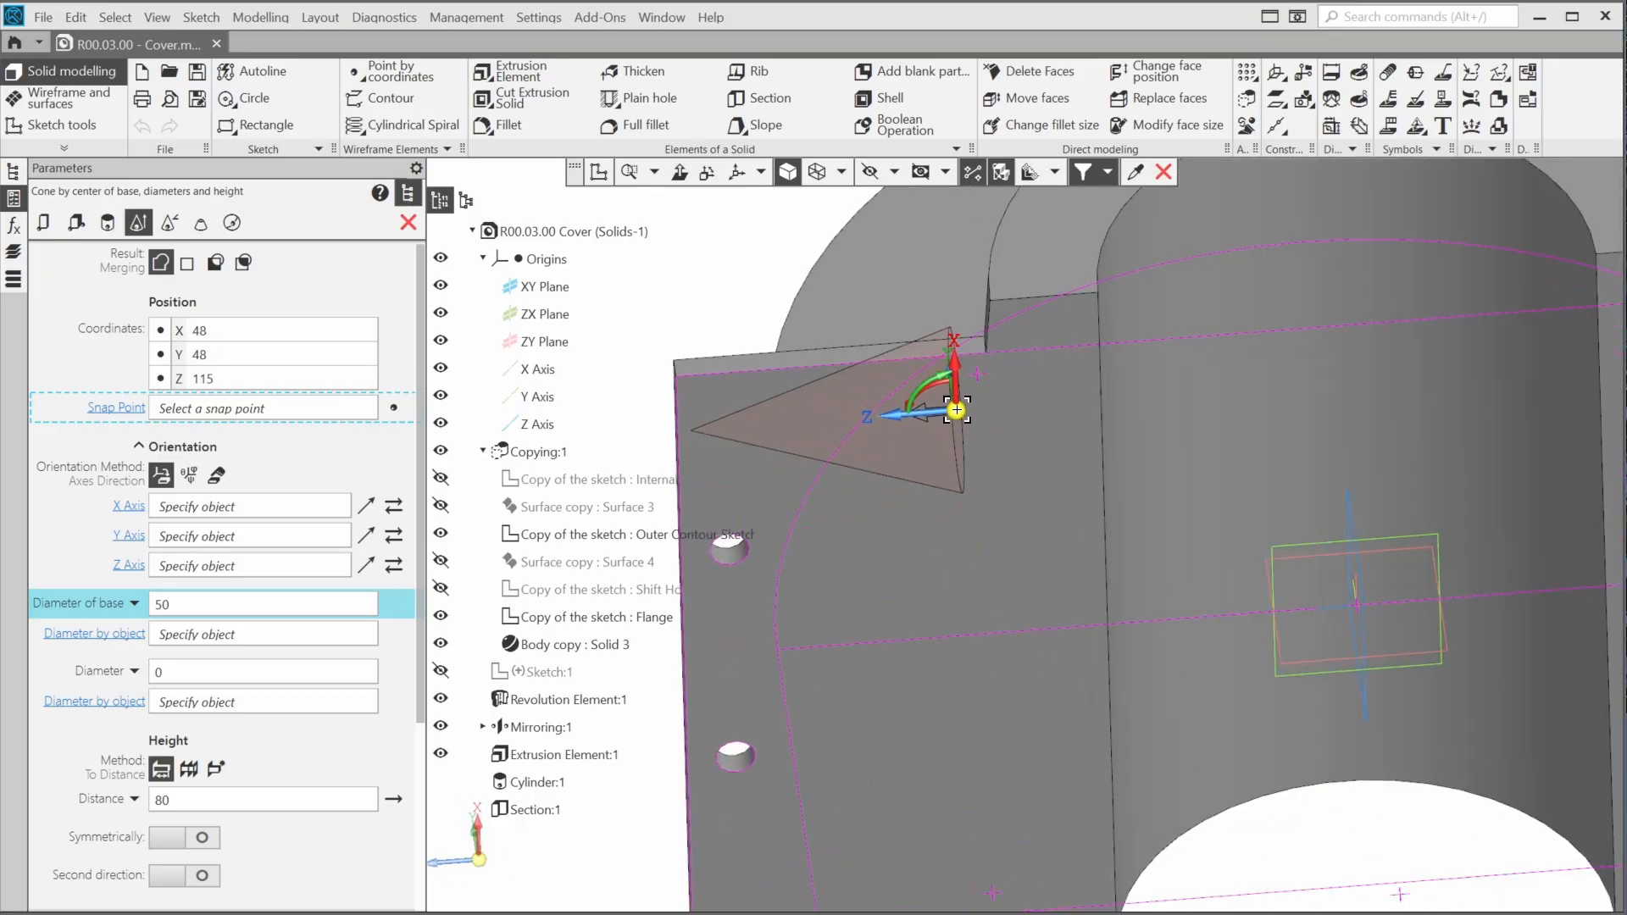
{"action": "left_click", "coordinate": [981, 378]}
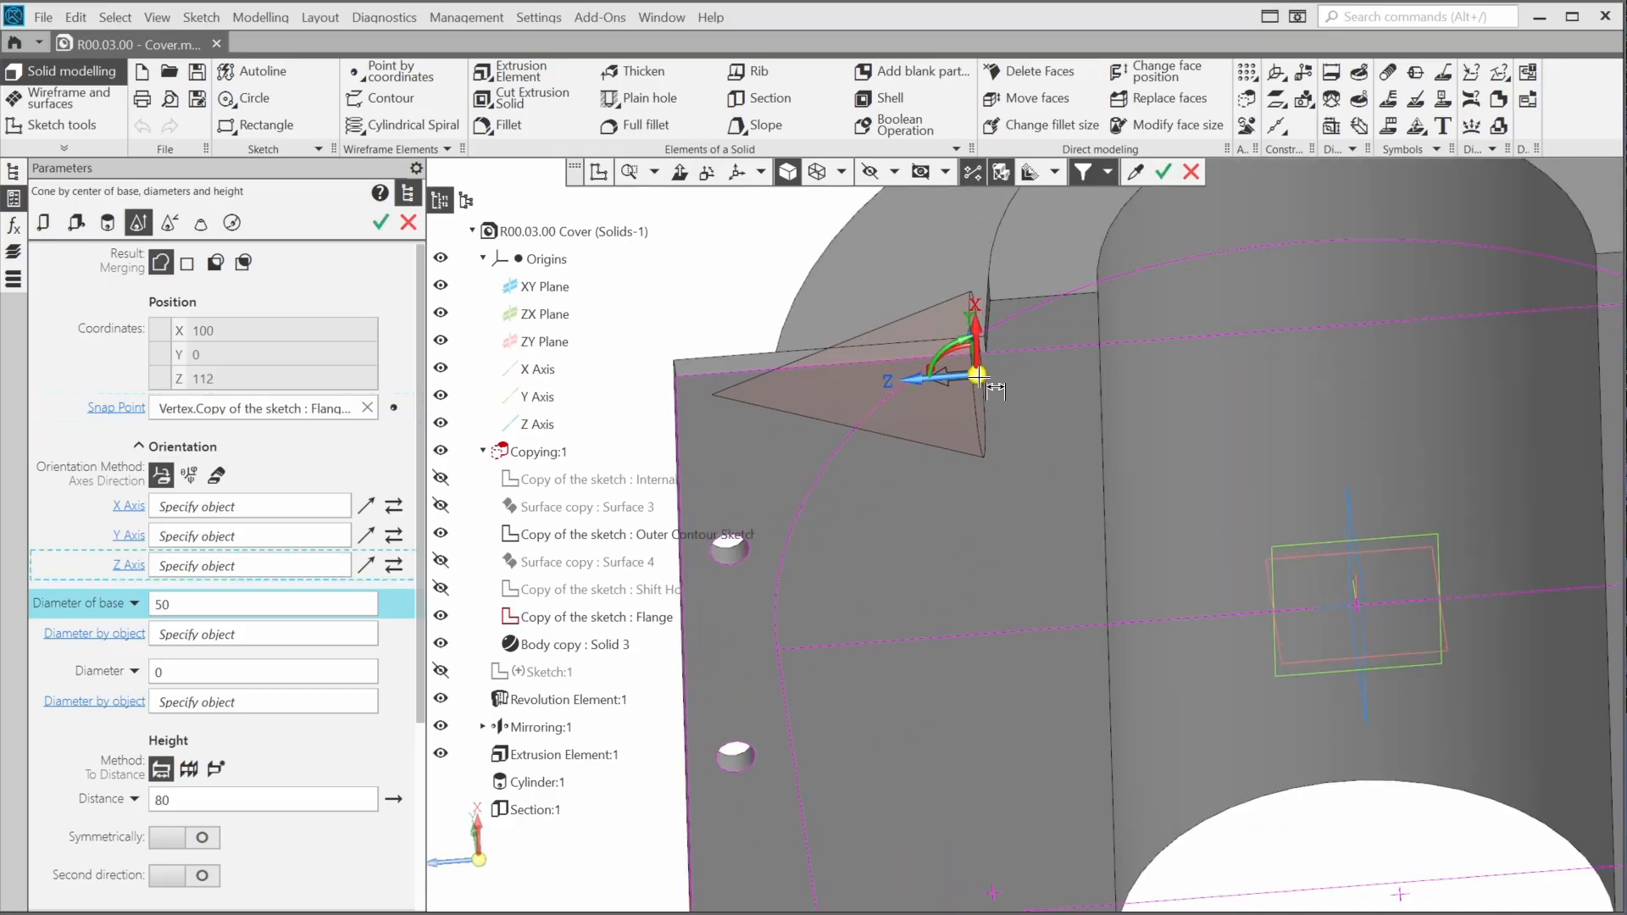
{"action": "middle_click_drag", "start_coordinate": [949, 505], "coordinate": [939, 578]}
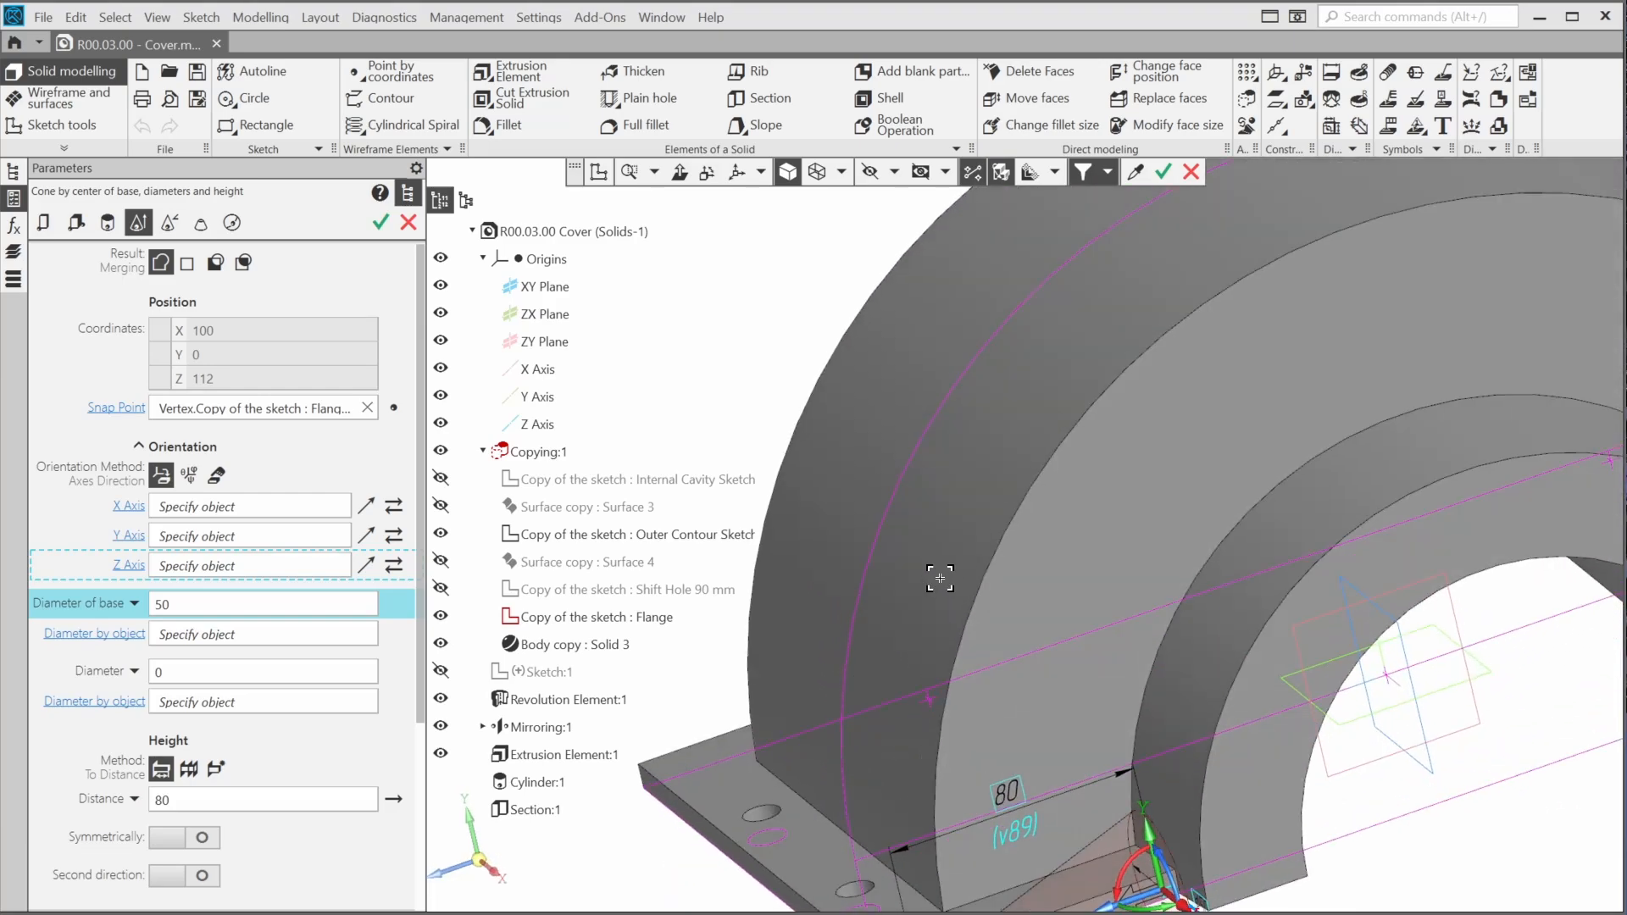
{"action": "left_click", "coordinate": [803, 852]}
{"action": "middle_click_drag", "start_coordinate": [960, 770], "coordinate": [878, 581]}
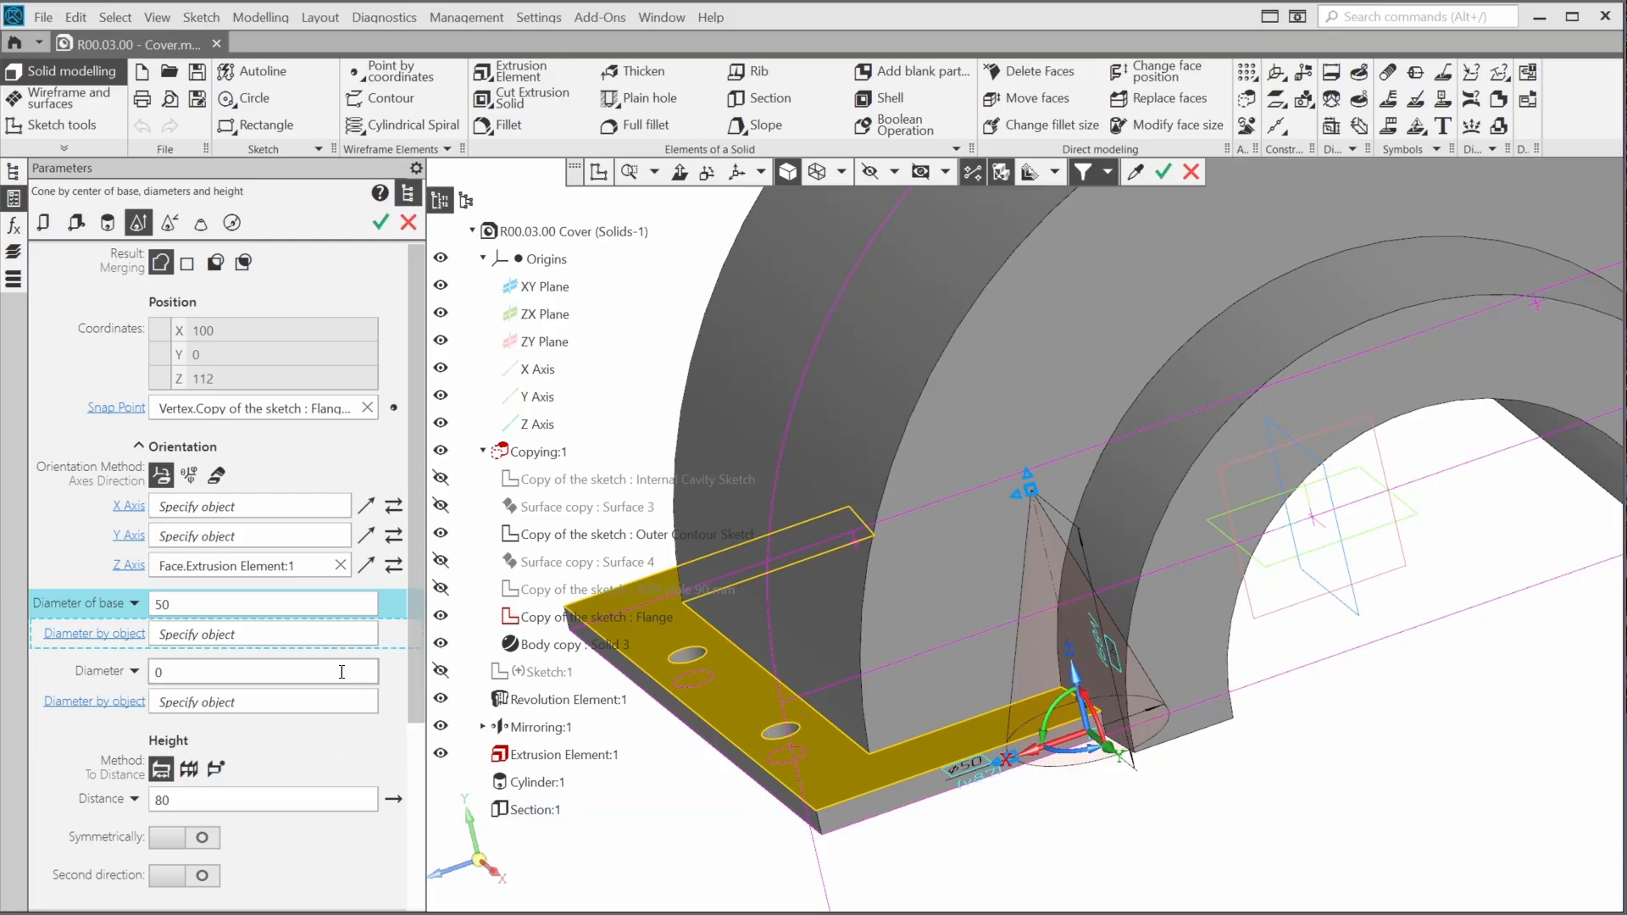
Set the cone's base diameter to 55 and its other diameter to 35, and create it 80 mm high, merged with the cover
{"action": "left_click", "coordinate": [336, 606]}
{"action": "type", "text": "5"}
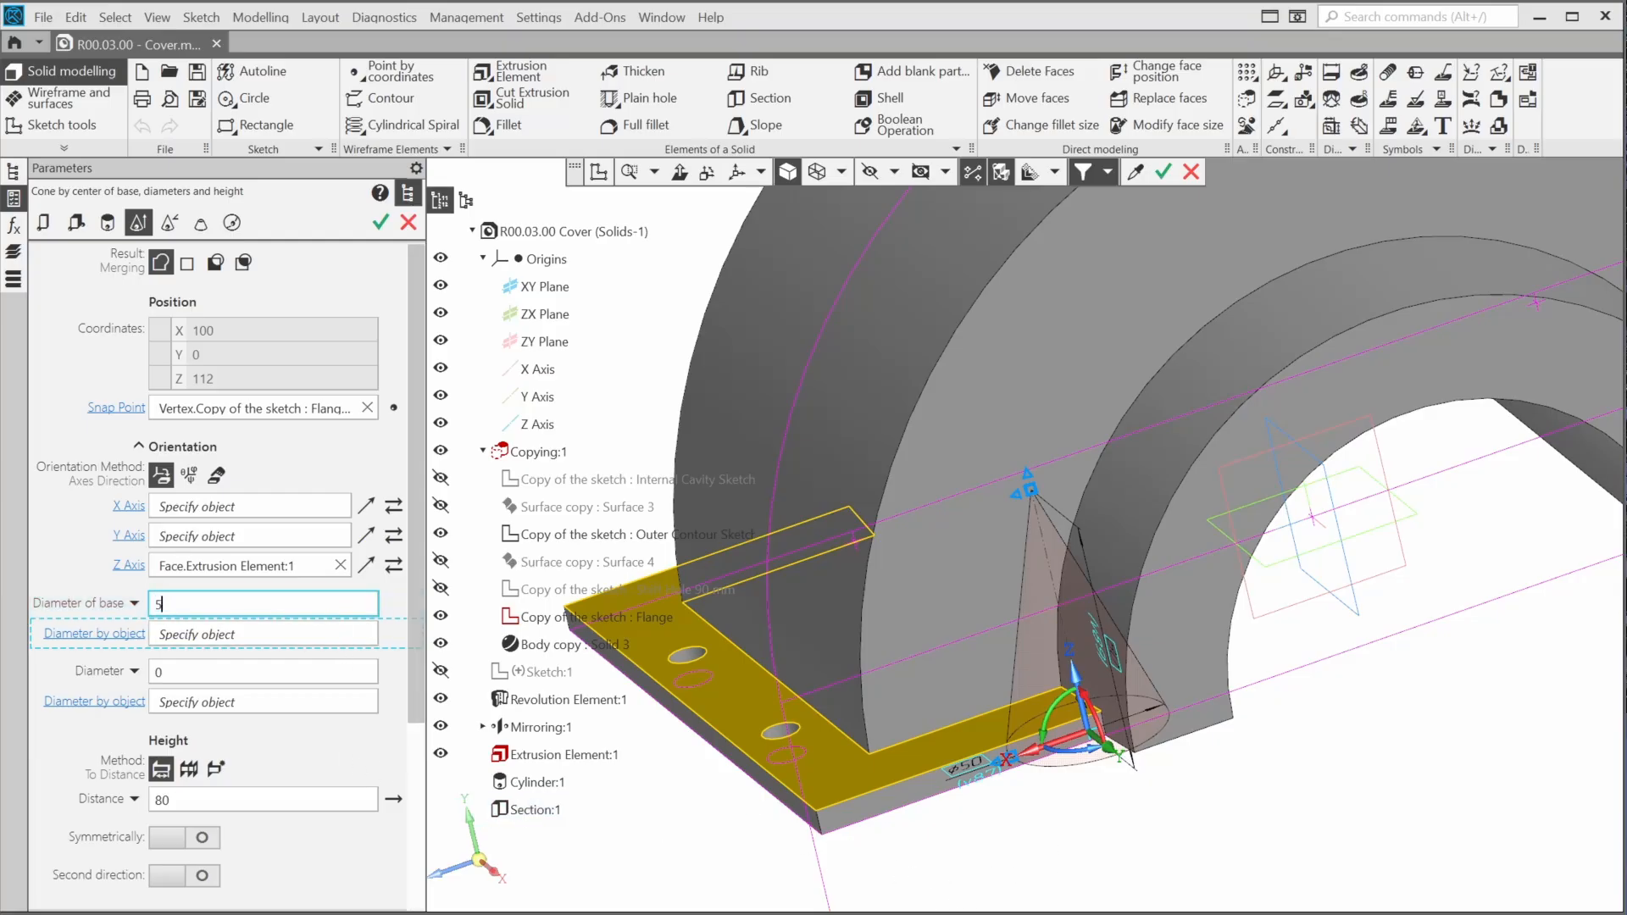
{"action": "key", "text": "Tab"}
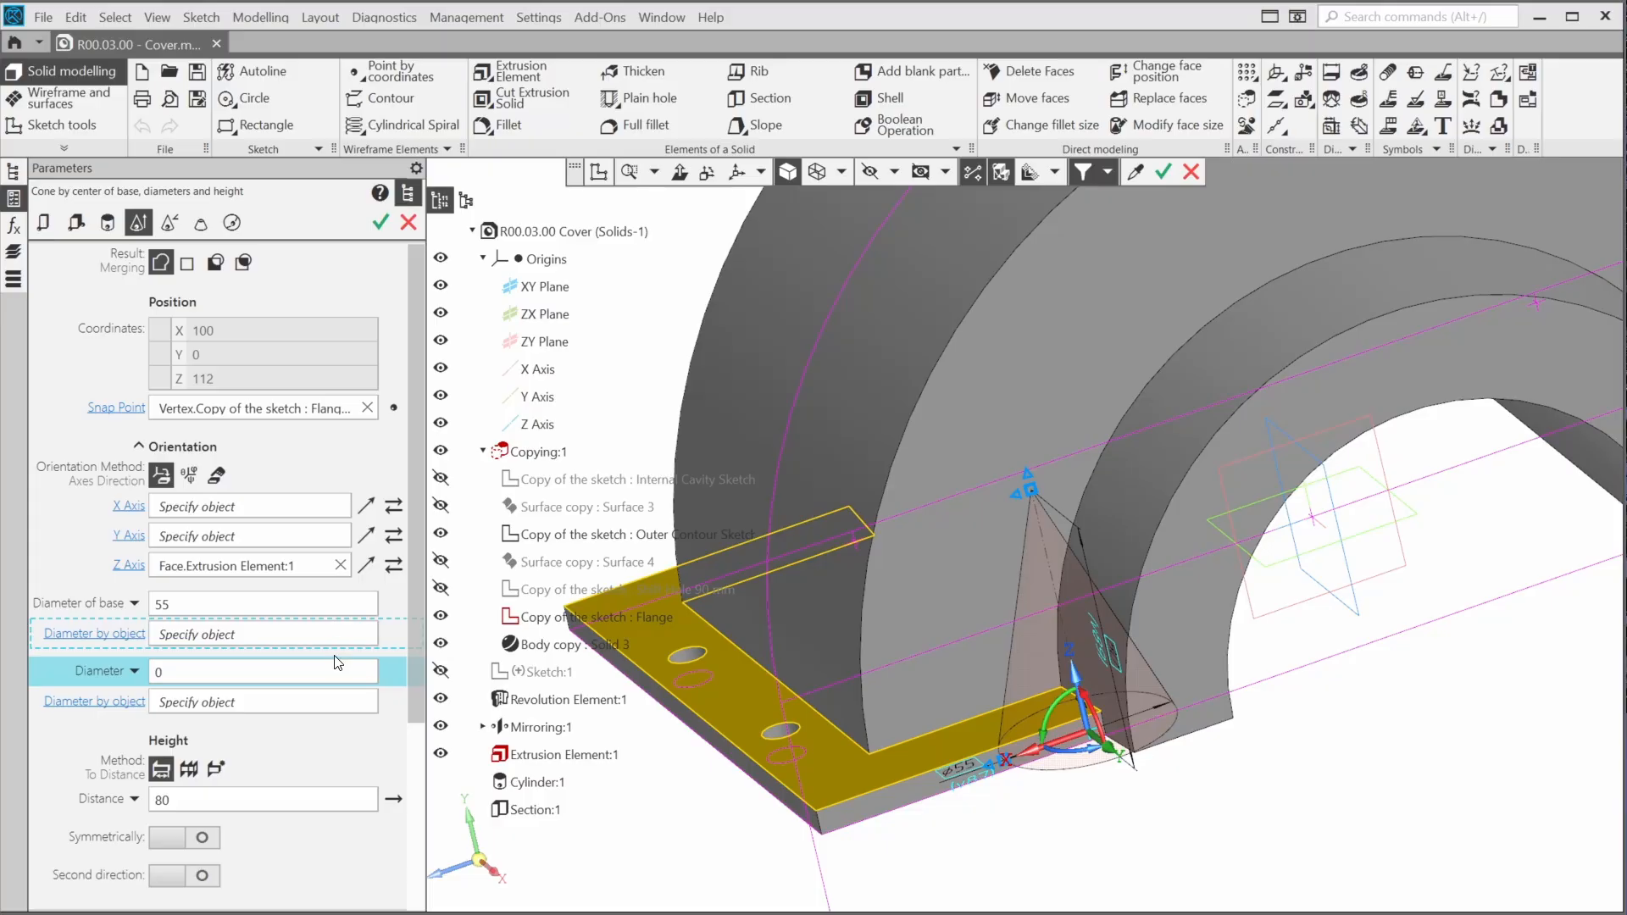
{"action": "type", "text": "35"}
{"action": "key", "text": "Tab"}
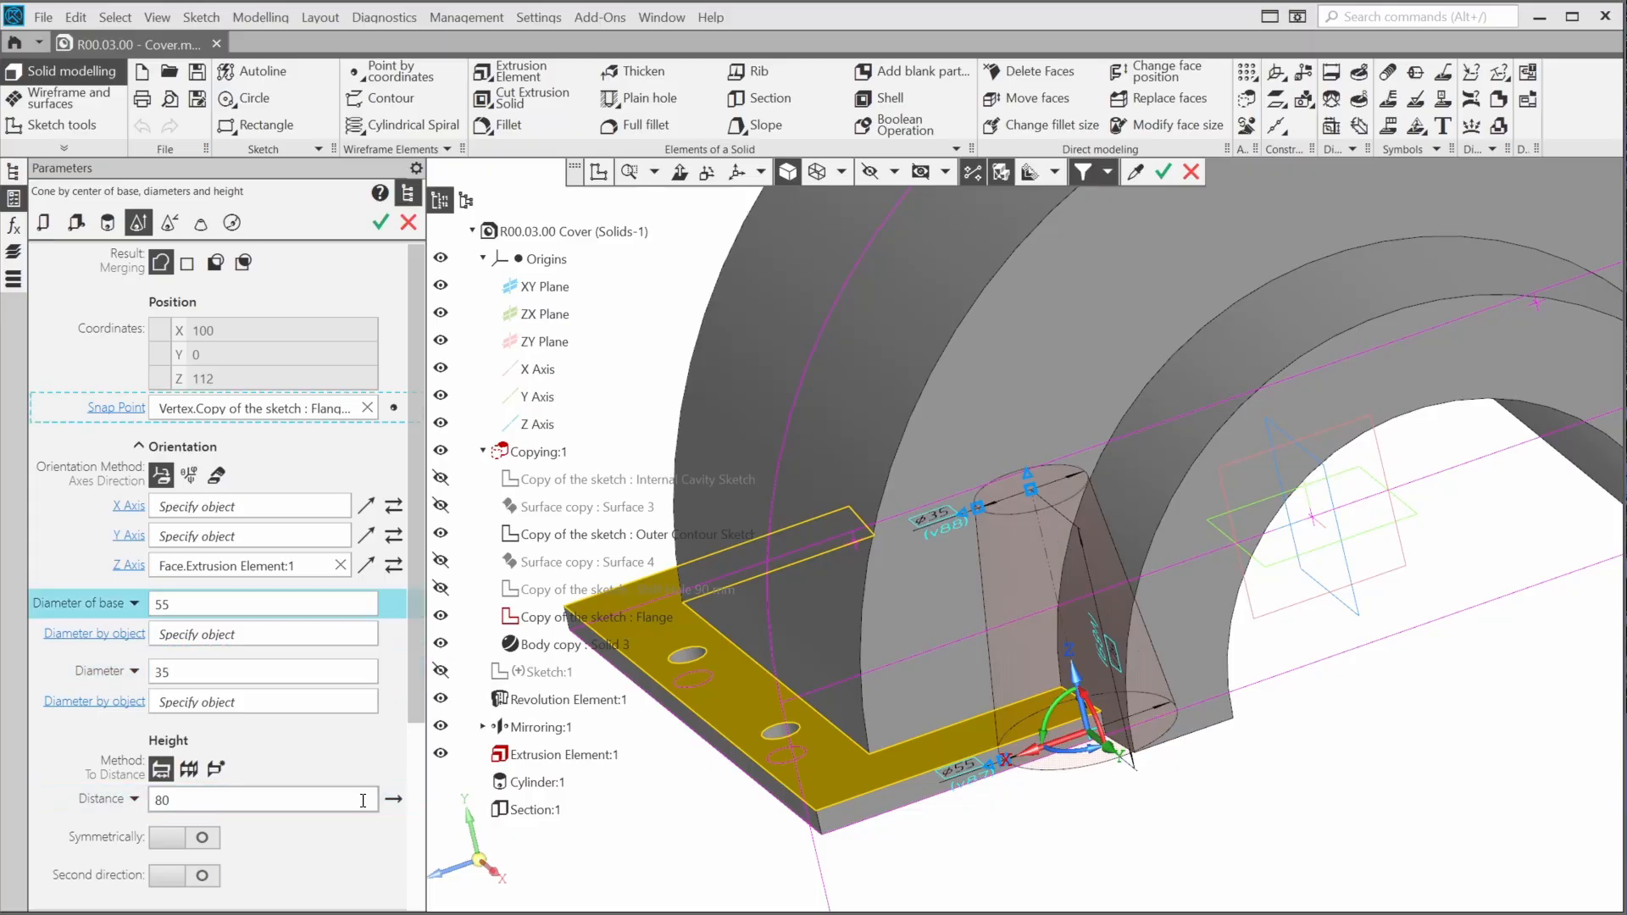
{"action": "left_click", "coordinate": [382, 222]}
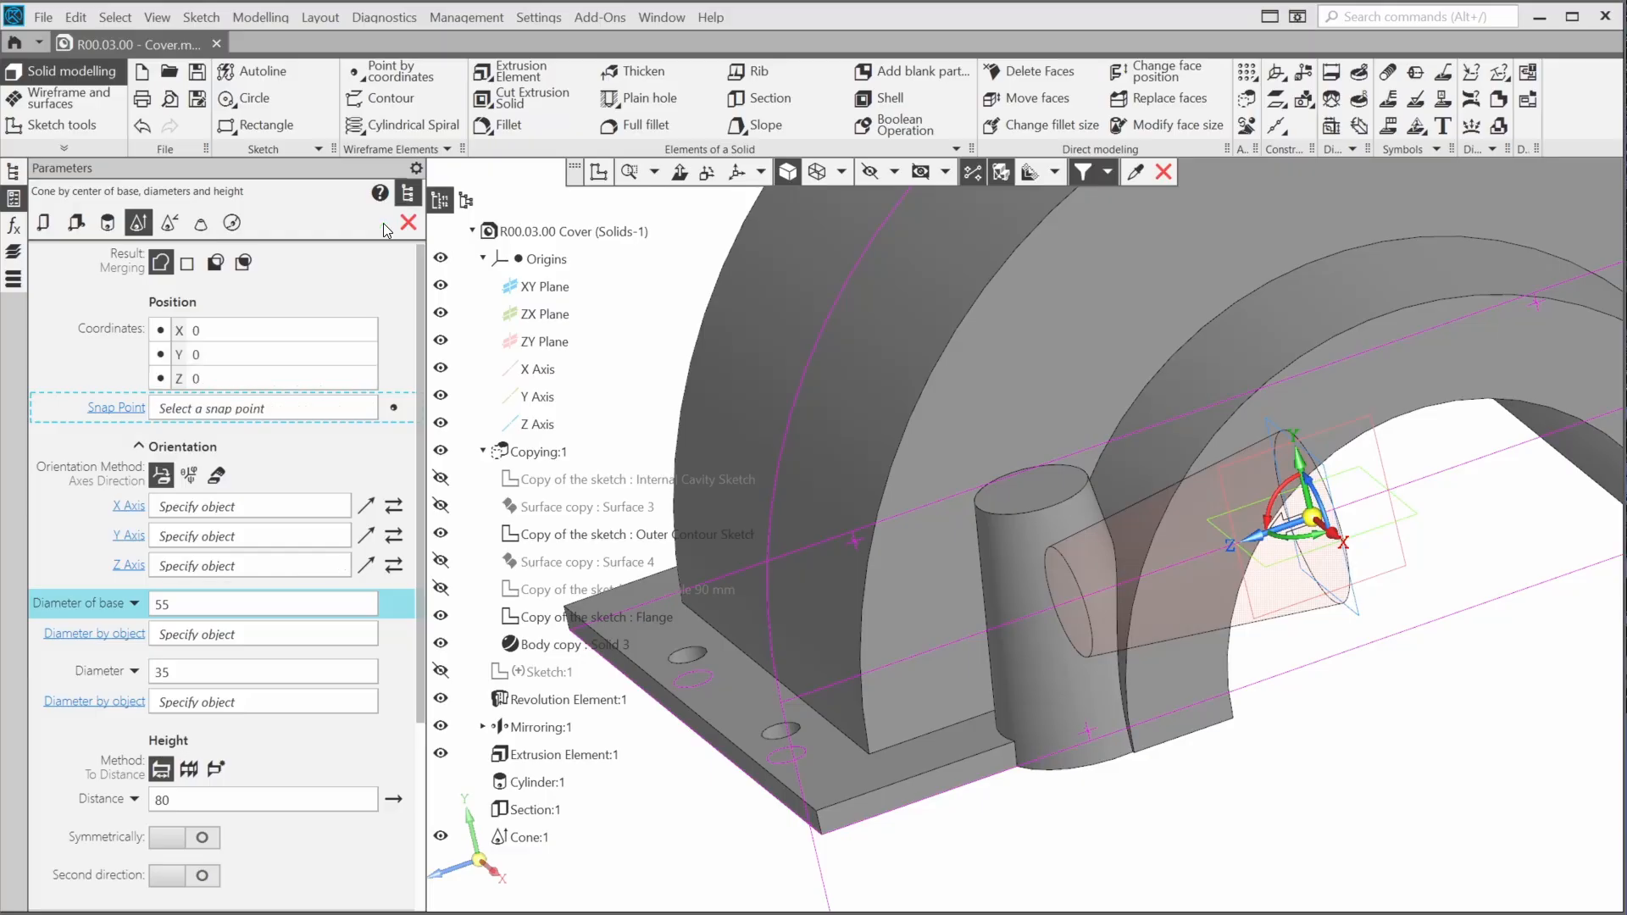
Begin a plain hole on the cone boss's top face, snapped to the Flange sketch point at the boss's base
{"action": "left_click", "coordinate": [624, 98]}
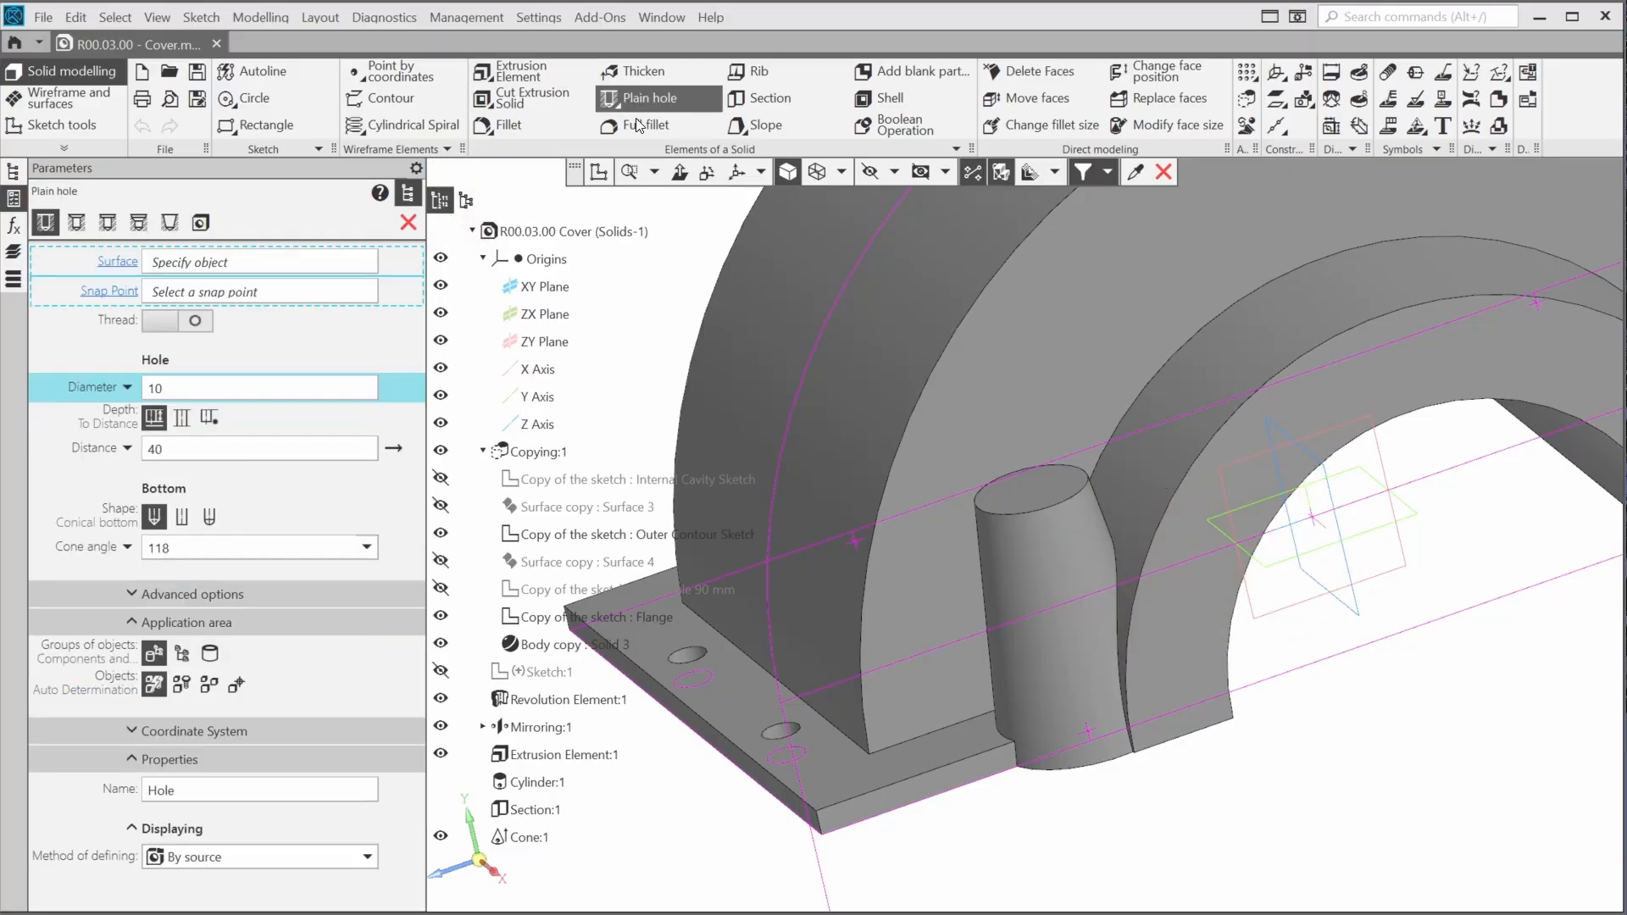
{"action": "middle_click_drag", "start_coordinate": [1100, 813], "coordinate": [1066, 753]}
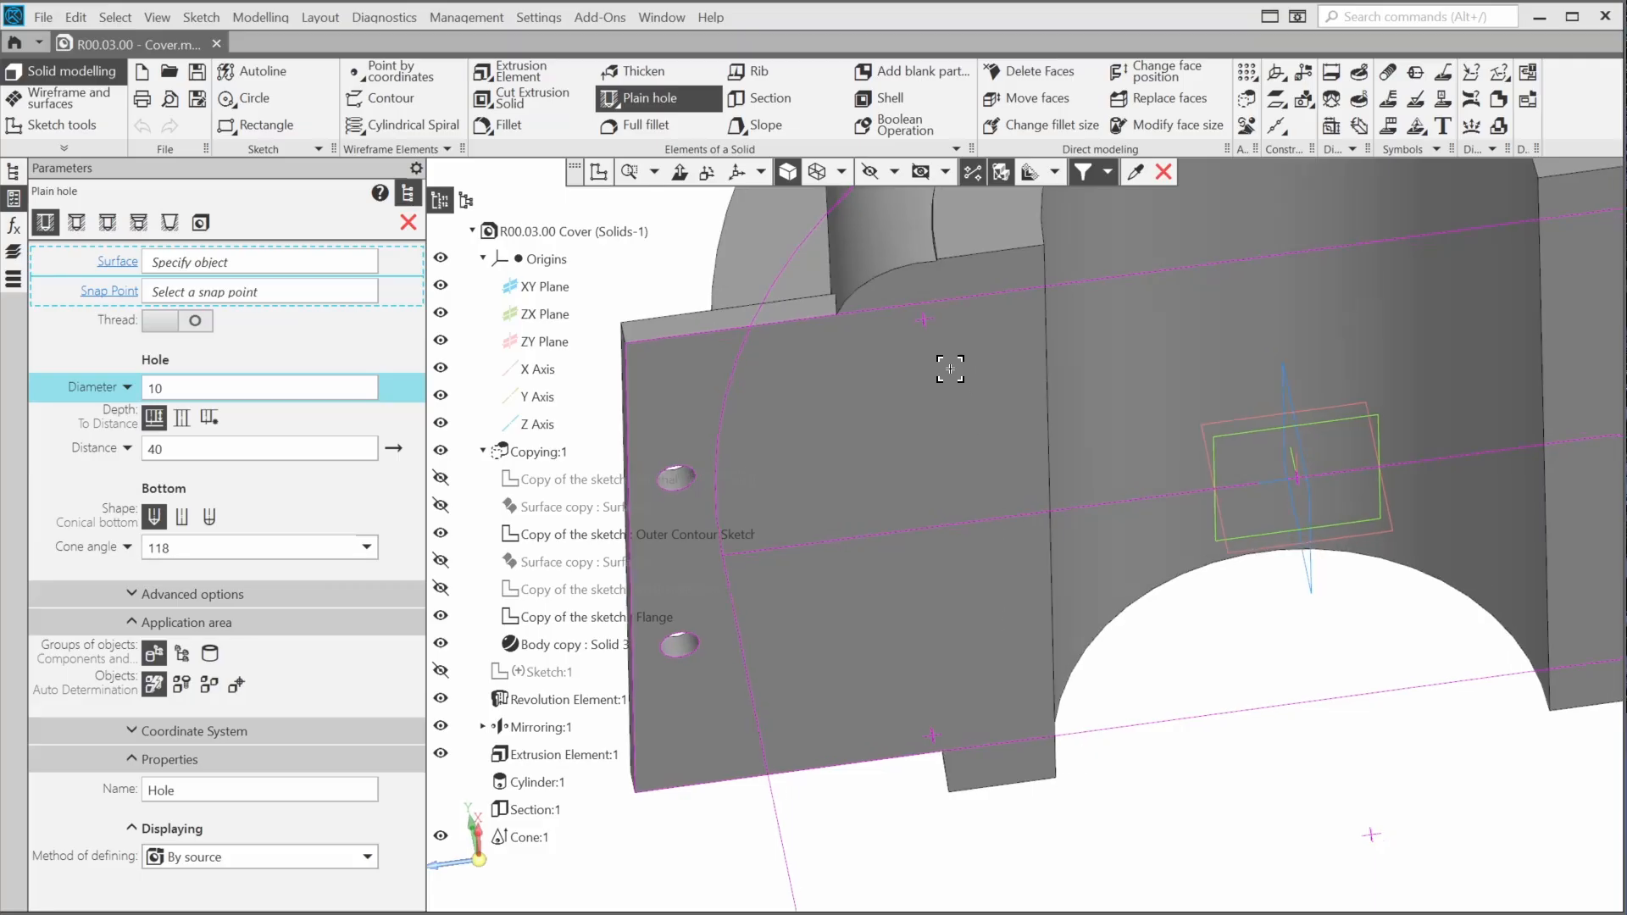
{"action": "left_click", "coordinate": [926, 323]}
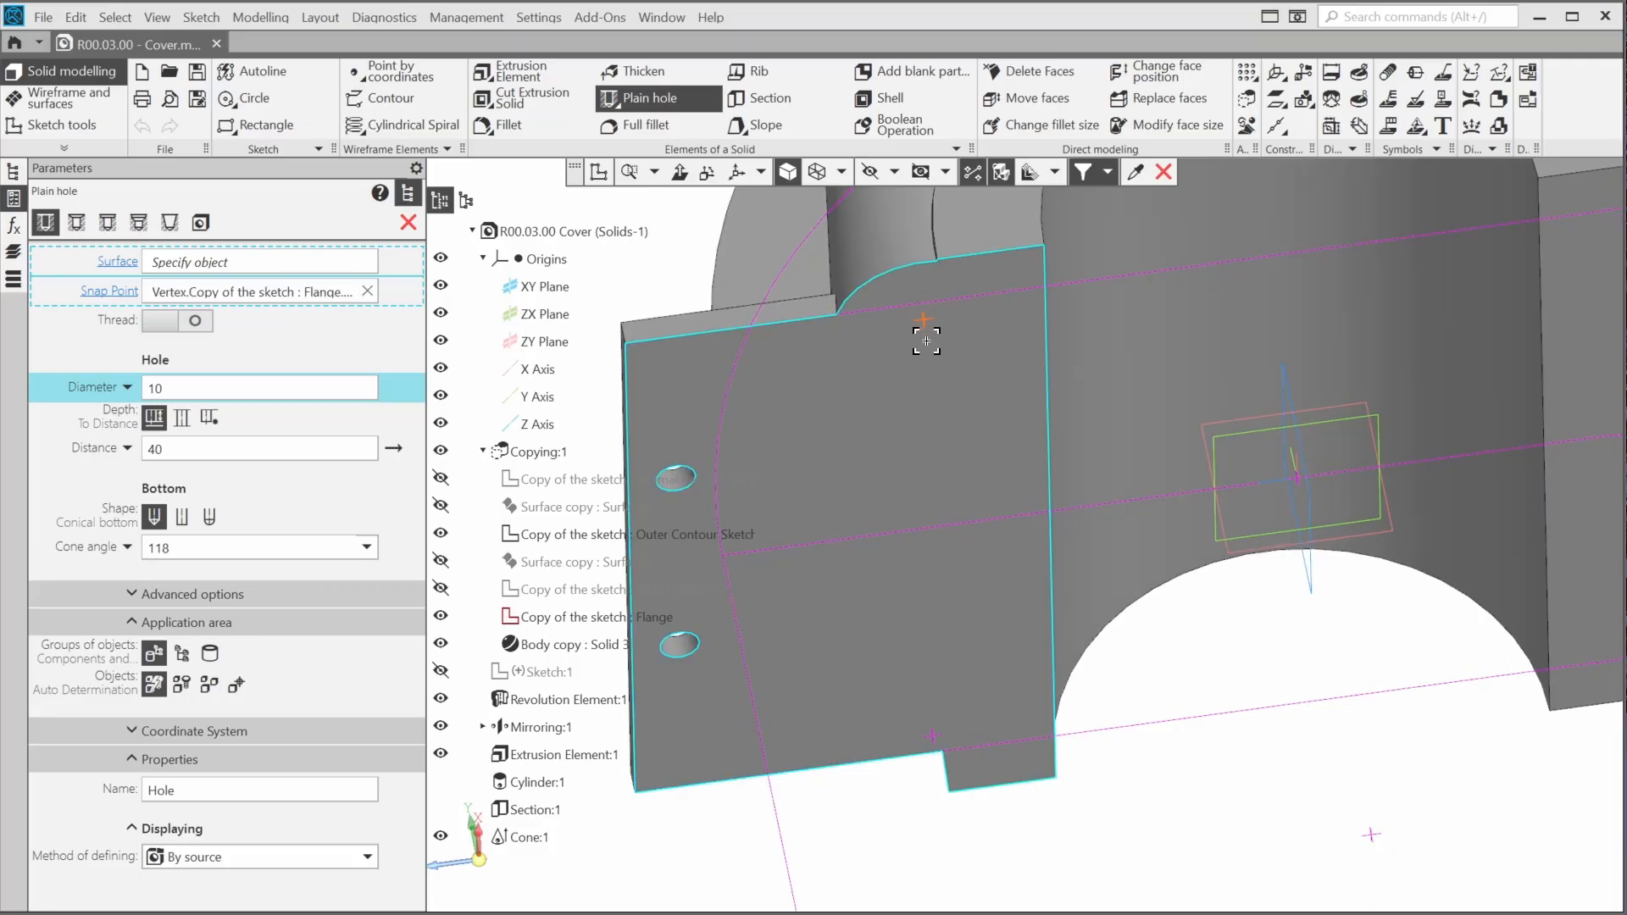
{"action": "middle_click_drag", "start_coordinate": [922, 351], "coordinate": [989, 571]}
{"action": "left_click", "coordinate": [989, 634]}
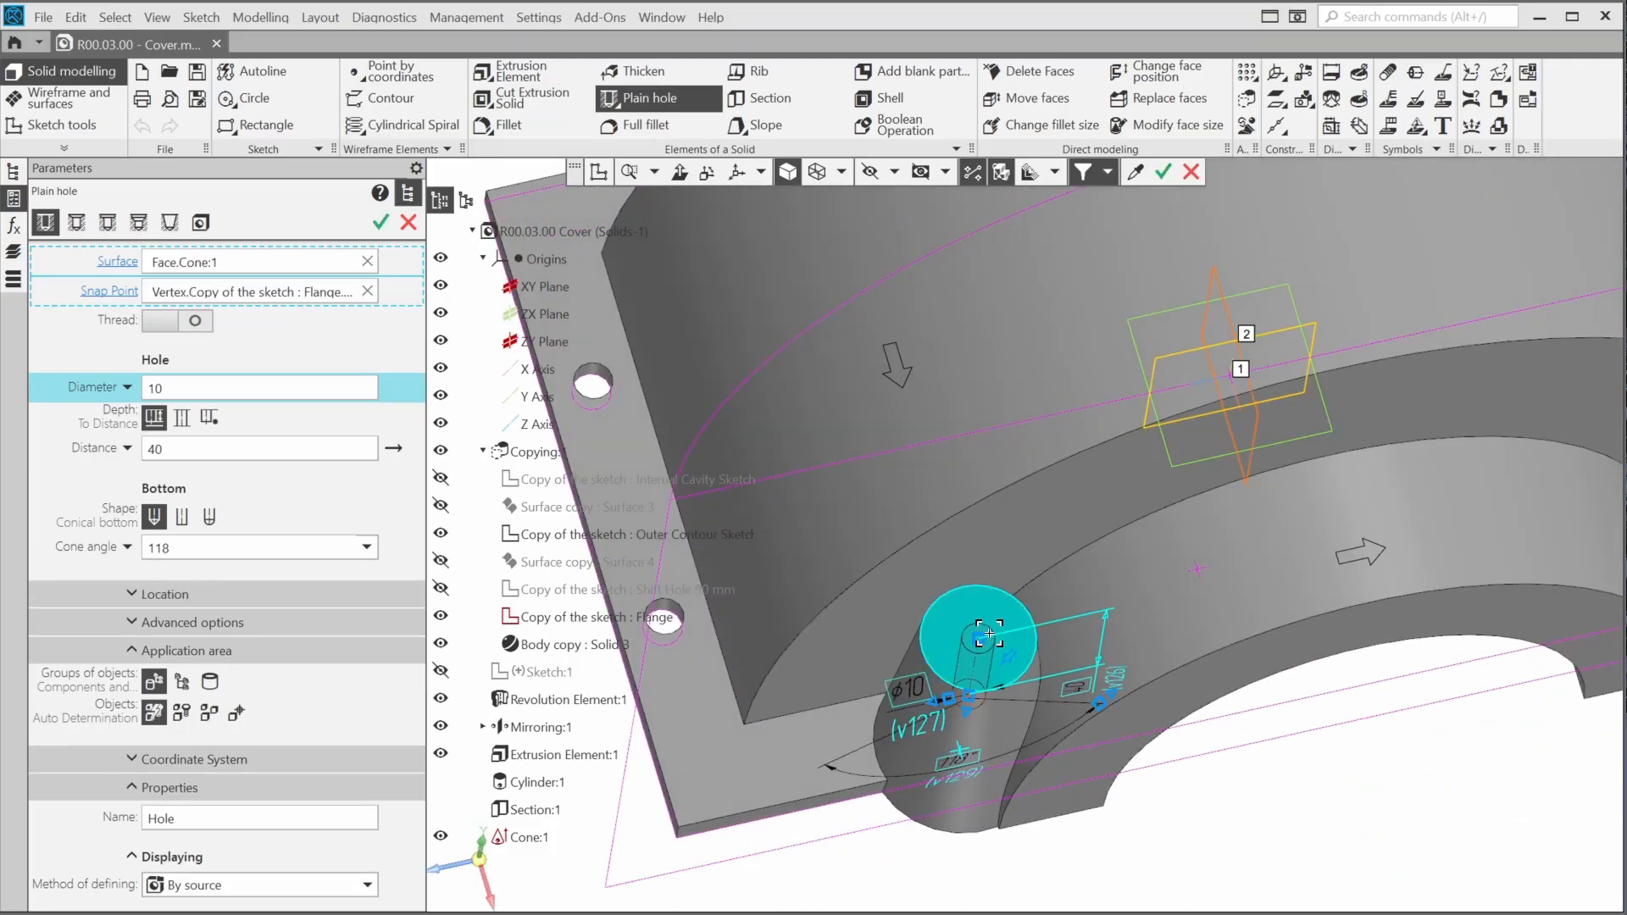
Set the hole diameter to 15 mm and create it with its depth reaching to the cover's underside face
{"action": "double_click", "coordinate": [361, 384]}
{"action": "type", "text": "15"}
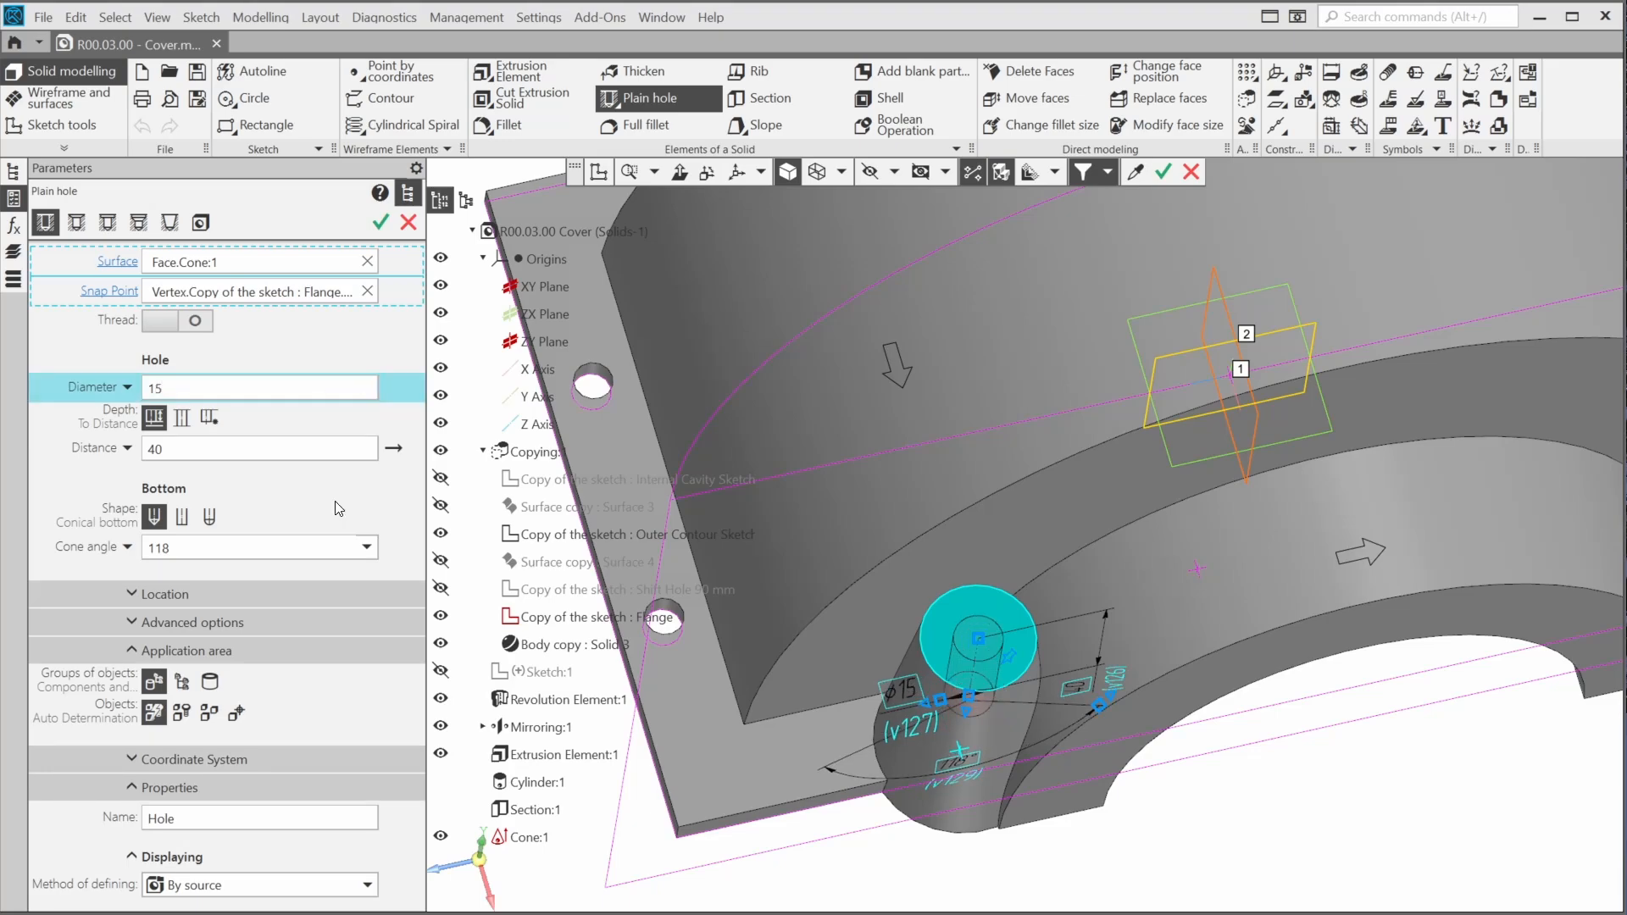
{"action": "left_click", "coordinate": [210, 419]}
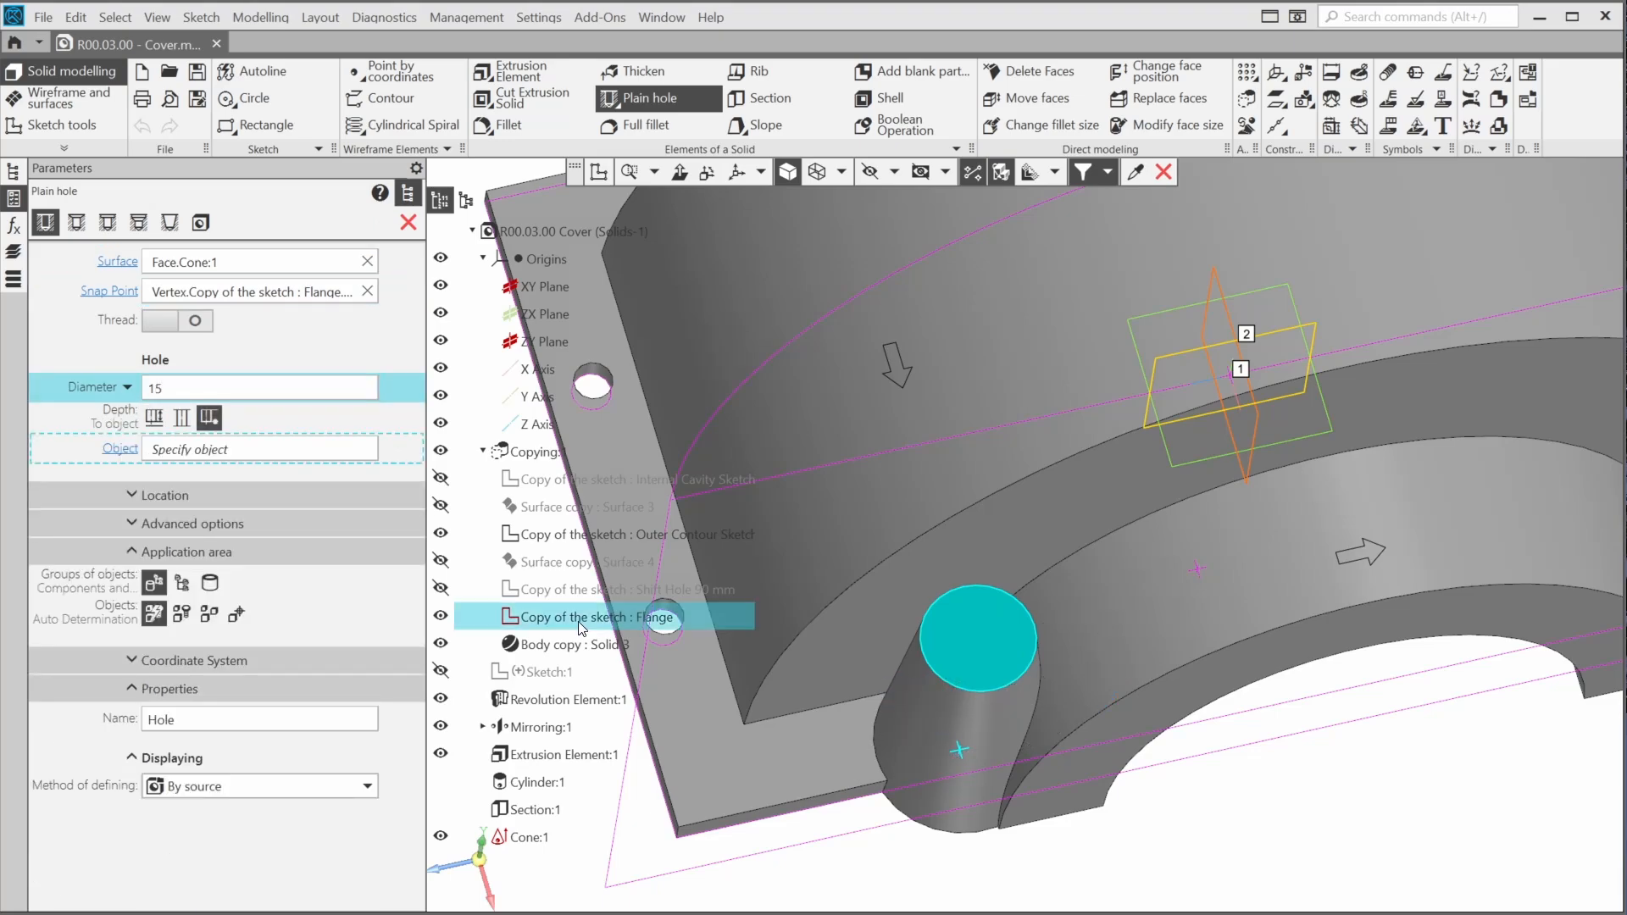
{"action": "middle_click_drag", "start_coordinate": [945, 712], "coordinate": [890, 364]}
{"action": "left_click", "coordinate": [901, 465]}
{"action": "middle_click_drag", "start_coordinate": [912, 545], "coordinate": [924, 644]}
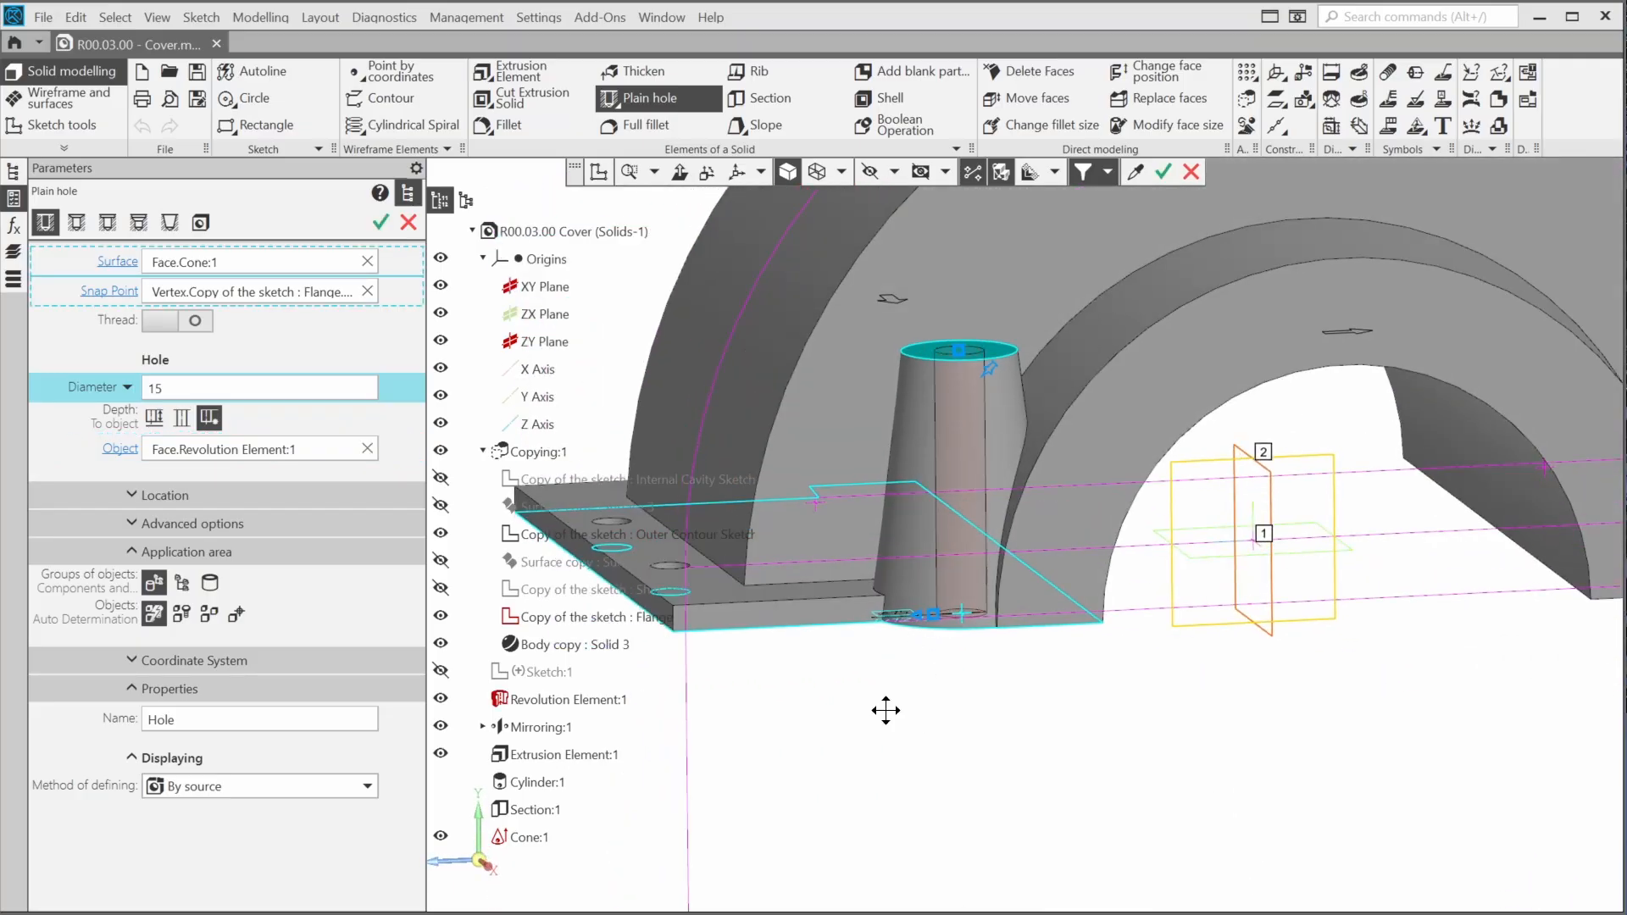
{"action": "key", "text": "ctrl+Return"}
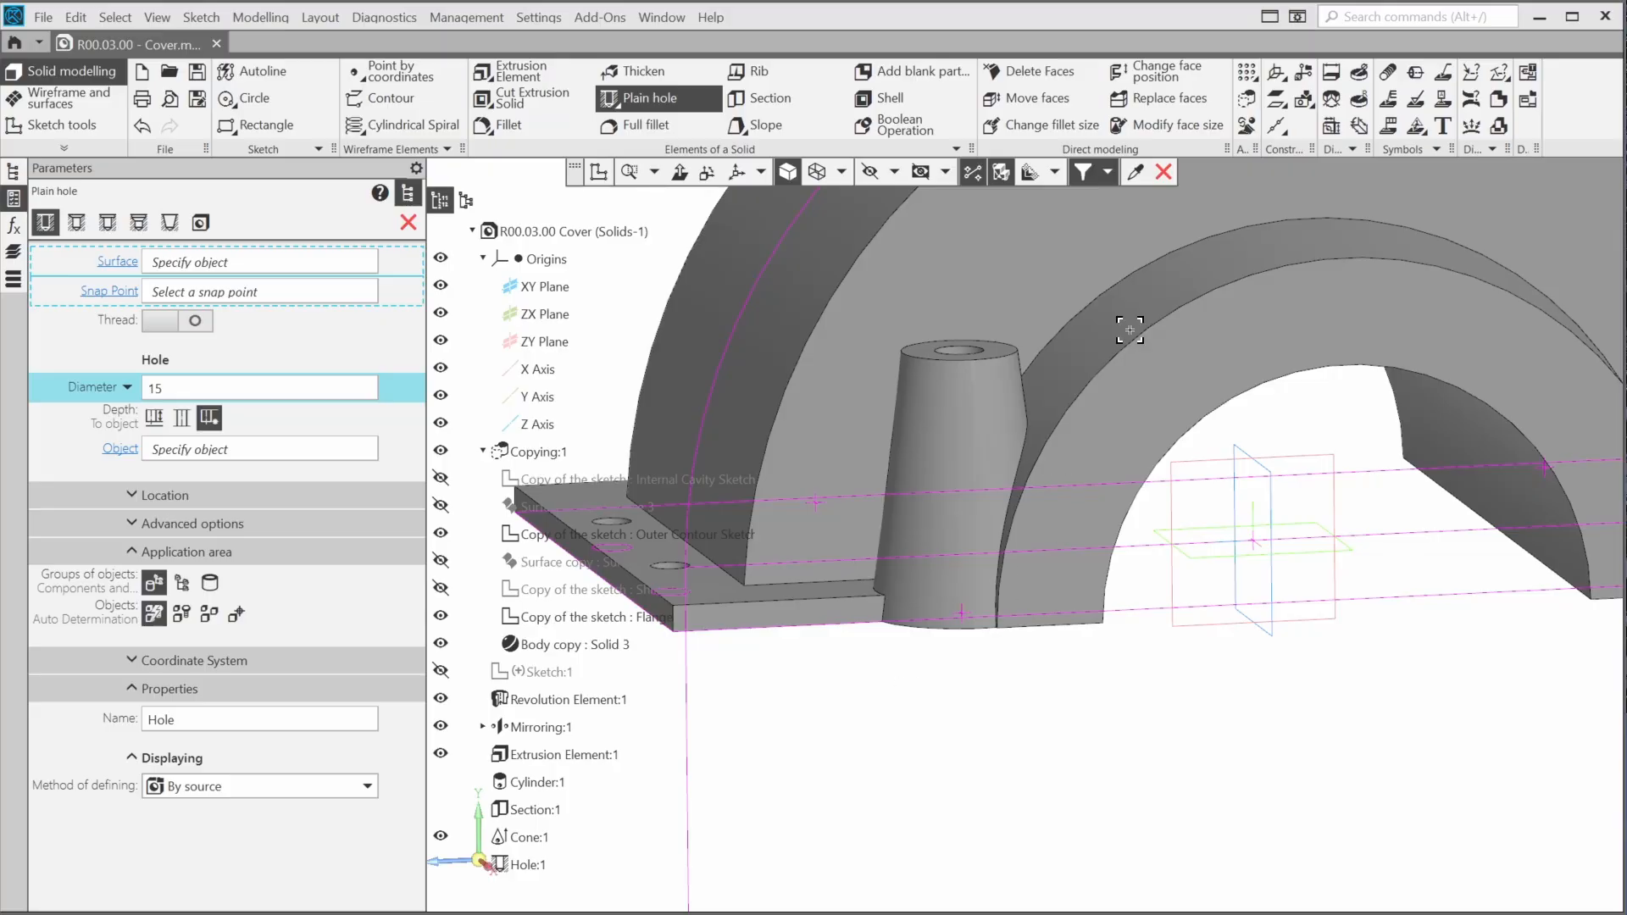
Start an array by points with the cone boss and its hole as the source operations
{"action": "left_click", "coordinate": [1248, 73]}
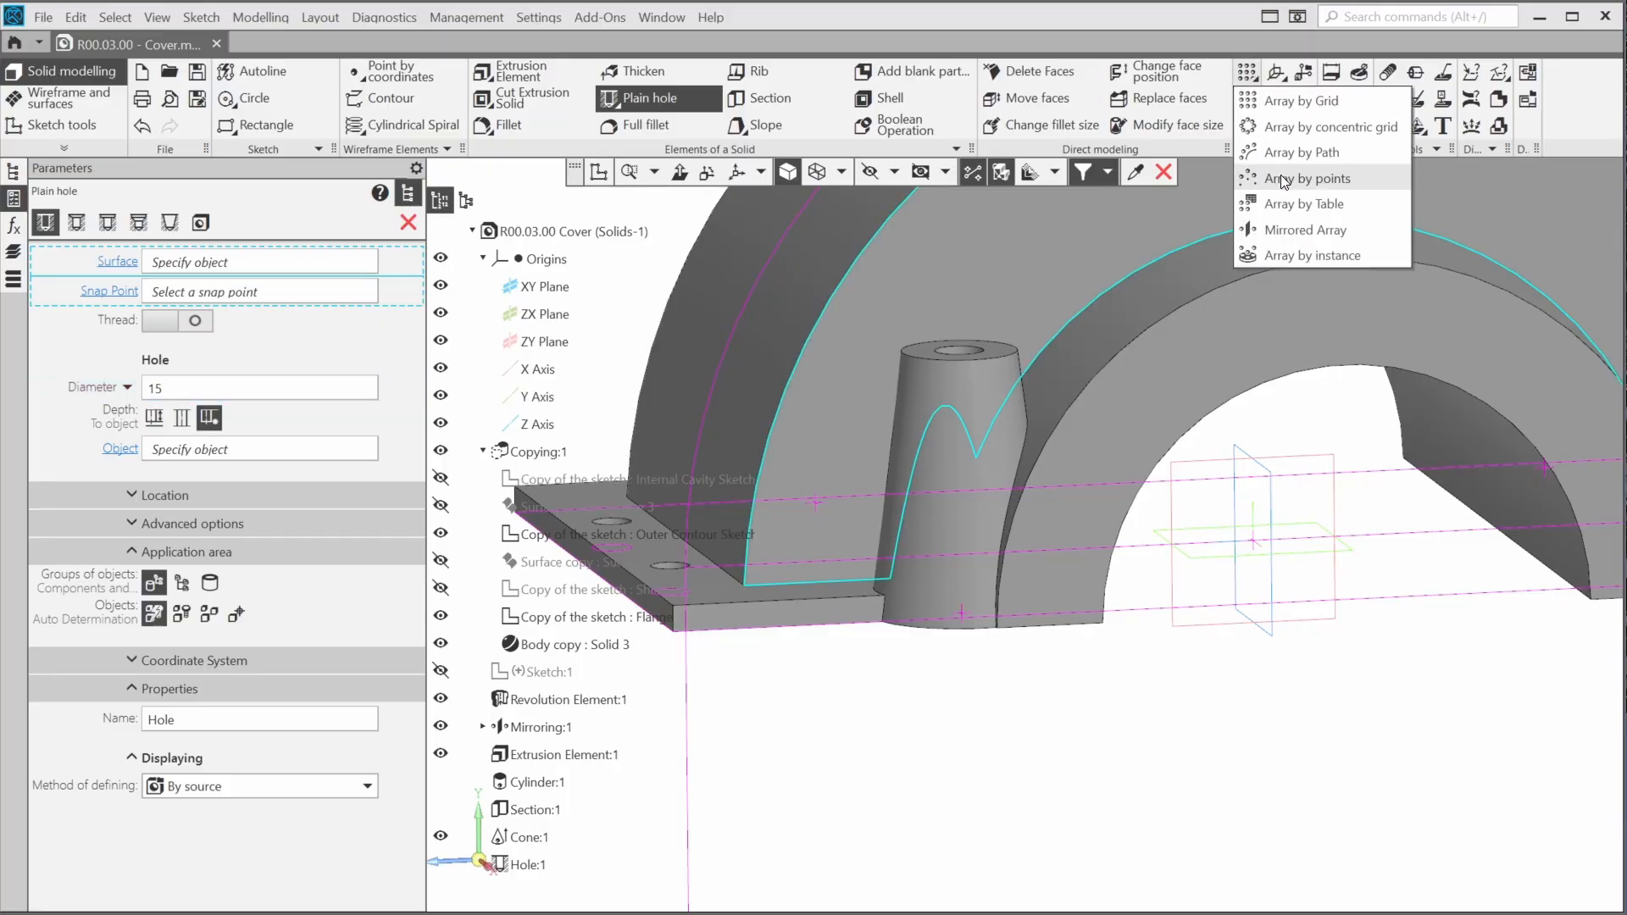
{"action": "left_click", "coordinate": [1284, 180]}
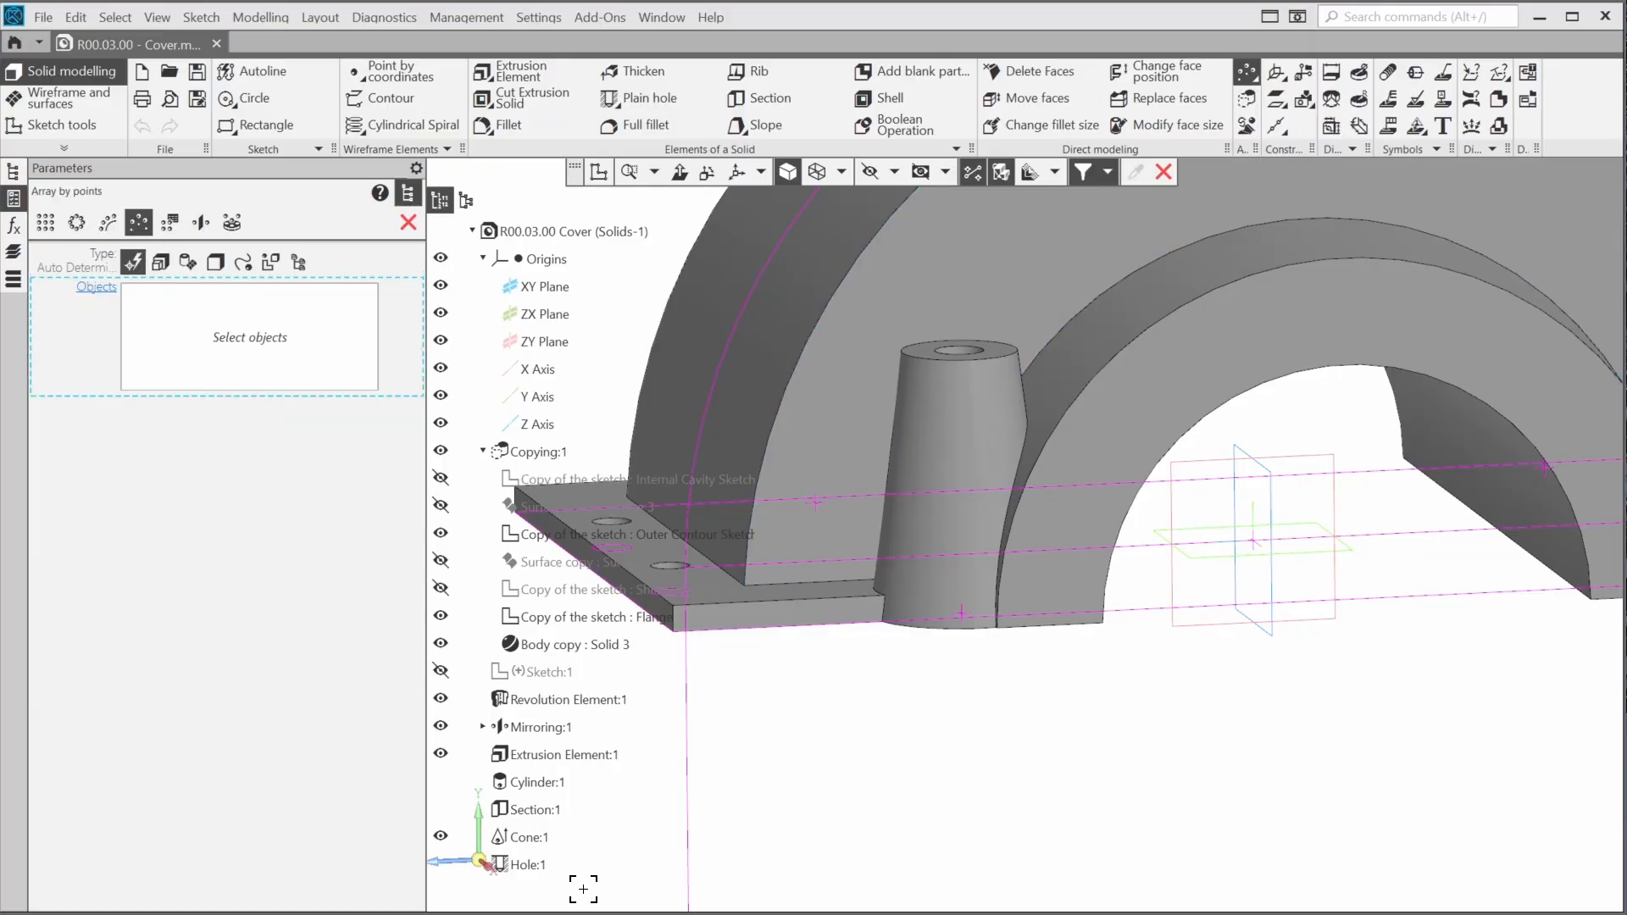
{"action": "left_click", "coordinate": [529, 838]}
{"action": "left_click", "coordinate": [530, 863]}
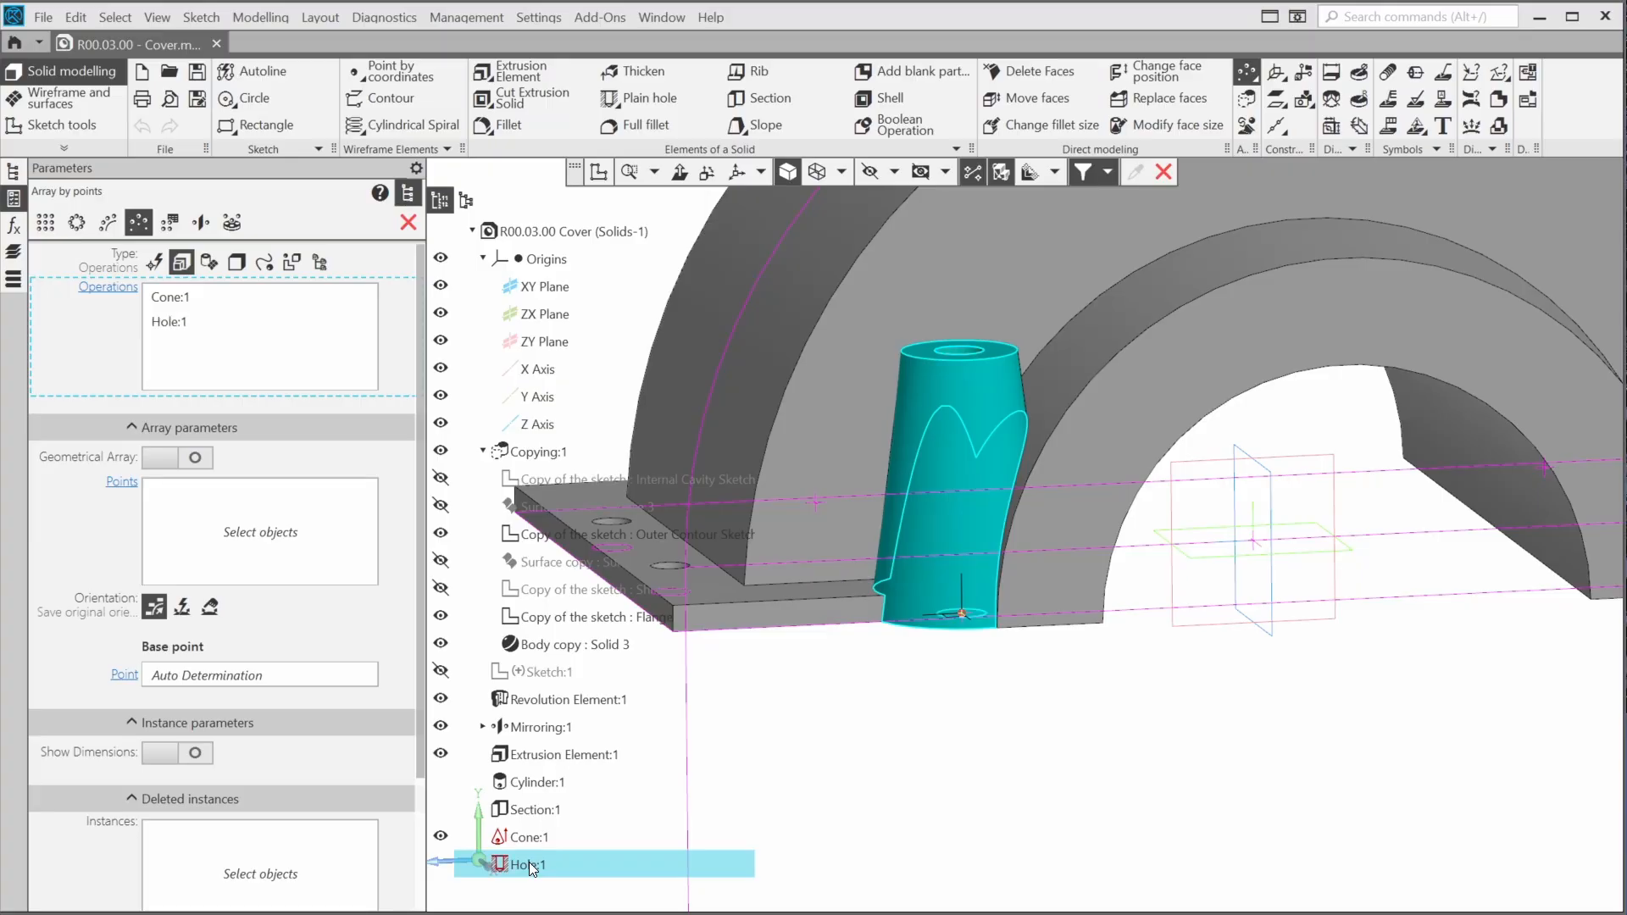
Assign the Flange sketch's three remaining boss points to the array and create the copies
{"action": "left_click", "coordinate": [297, 551]}
{"action": "mouse_move", "coordinate": [1143, 811]}
{"action": "middle_mouse_down"}
{"action": "mouse_move", "coordinate": [1082, 748]}
{"action": "mouse_move", "coordinate": [1083, 722]}
{"action": "middle_mouse_up"}
{"action": "left_click", "coordinate": [1000, 769]}
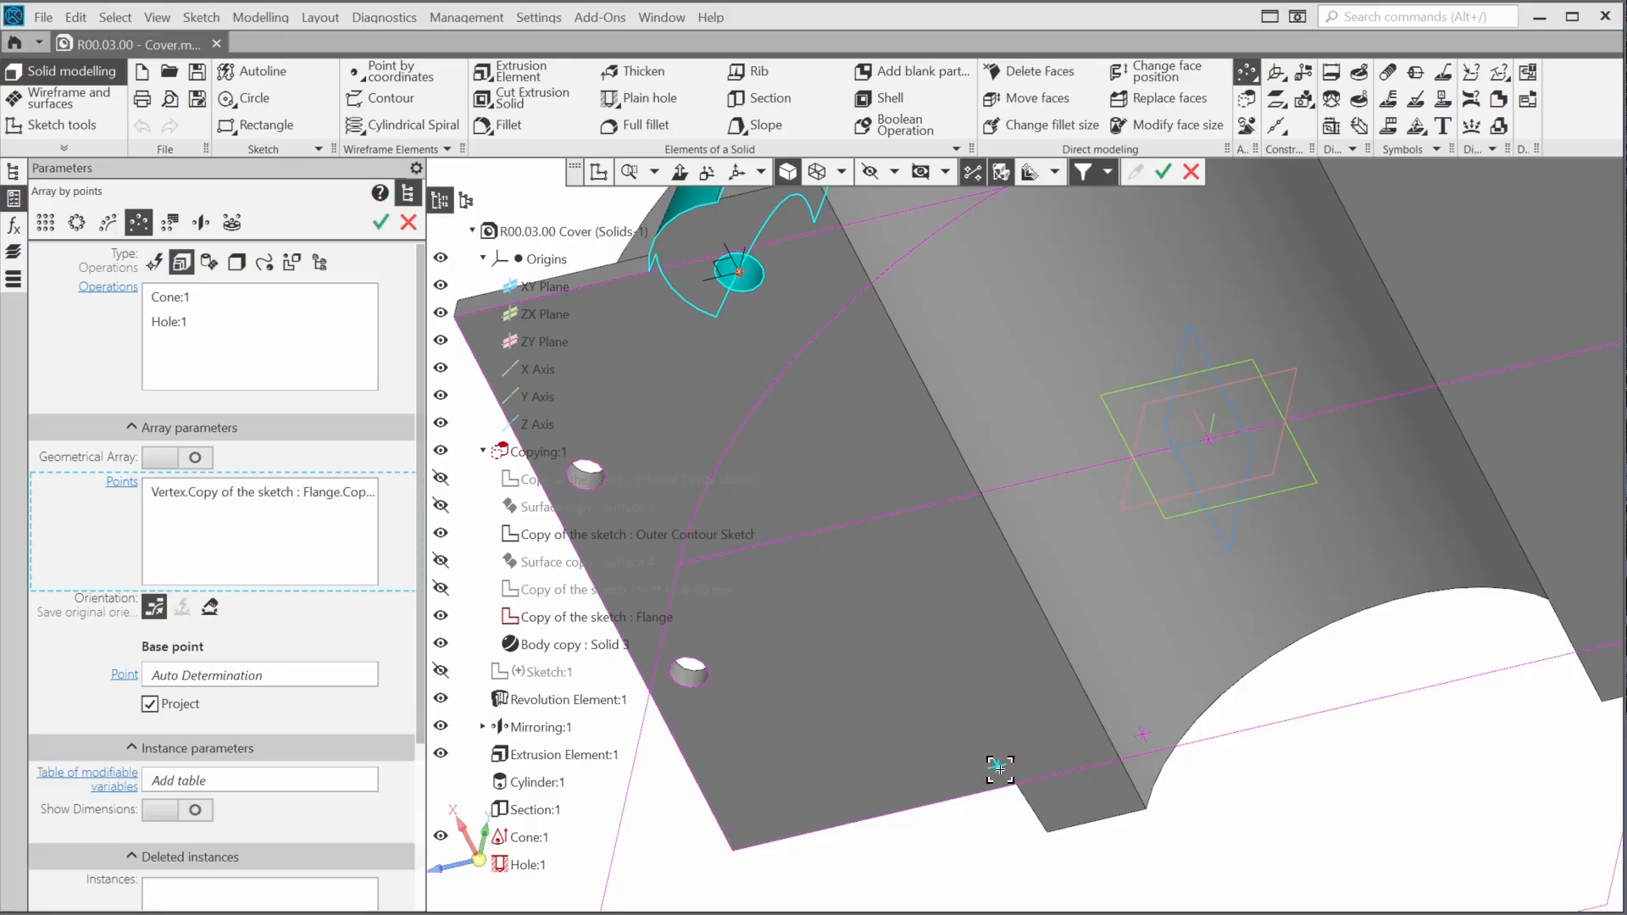
{"action": "middle_click_drag", "start_coordinate": [1000, 769], "coordinate": [1352, 515]}
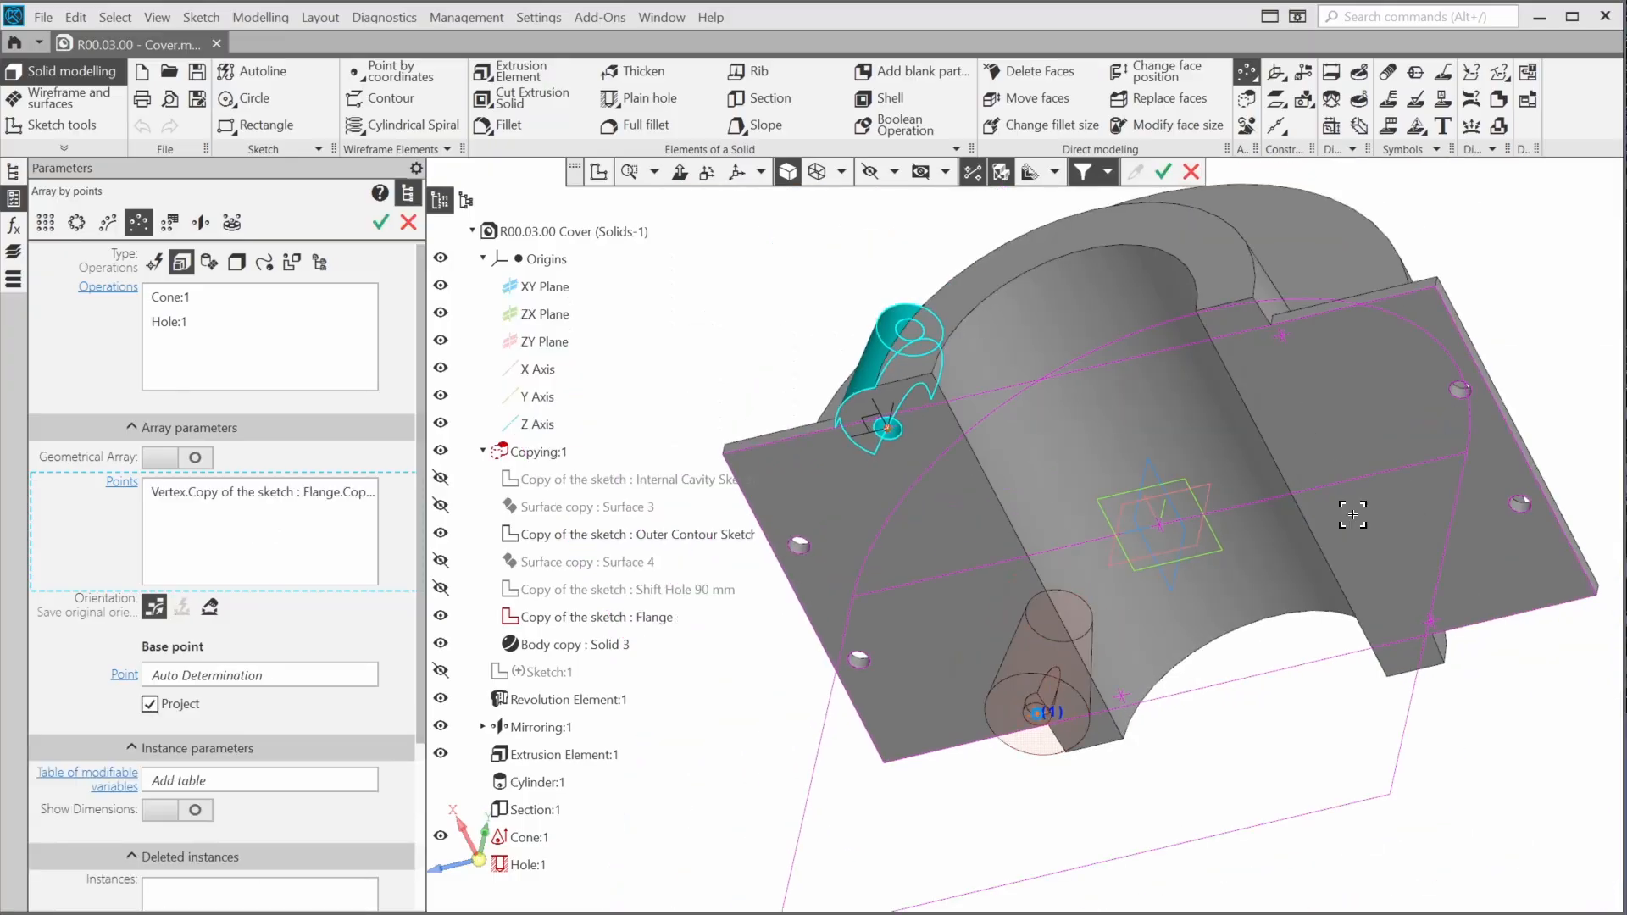
{"action": "left_click", "coordinate": [1283, 336]}
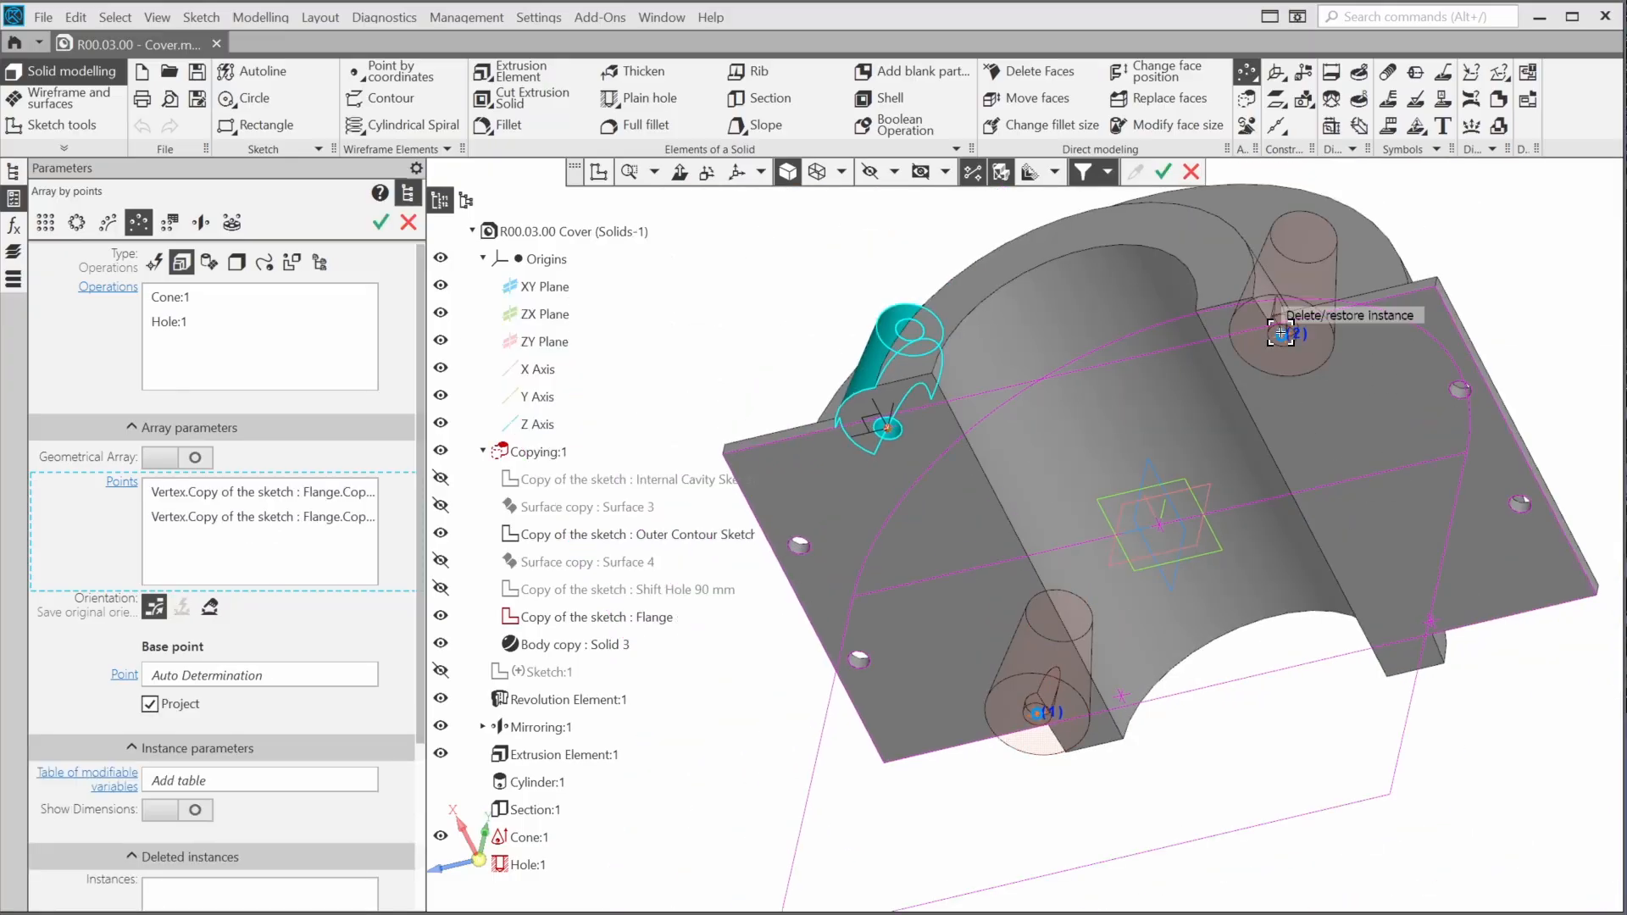
{"action": "left_click", "coordinate": [1432, 621]}
{"action": "middle_click_drag", "start_coordinate": [1128, 601], "coordinate": [894, 631]}
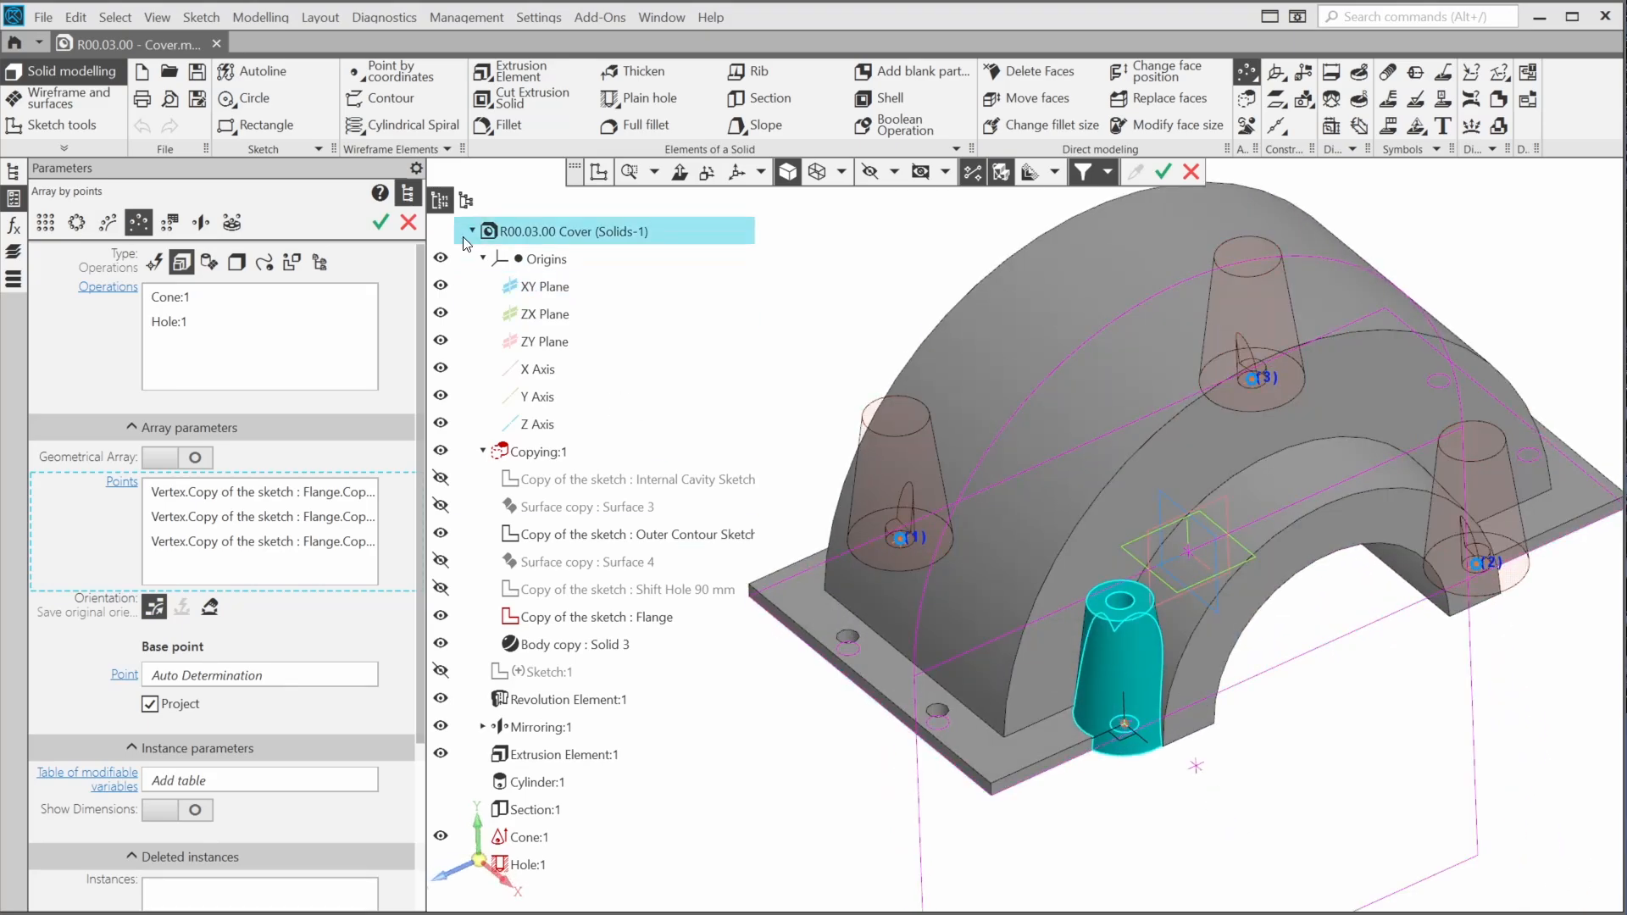
{"action": "left_click", "coordinate": [381, 222]}
{"action": "left_click", "coordinate": [408, 223]}
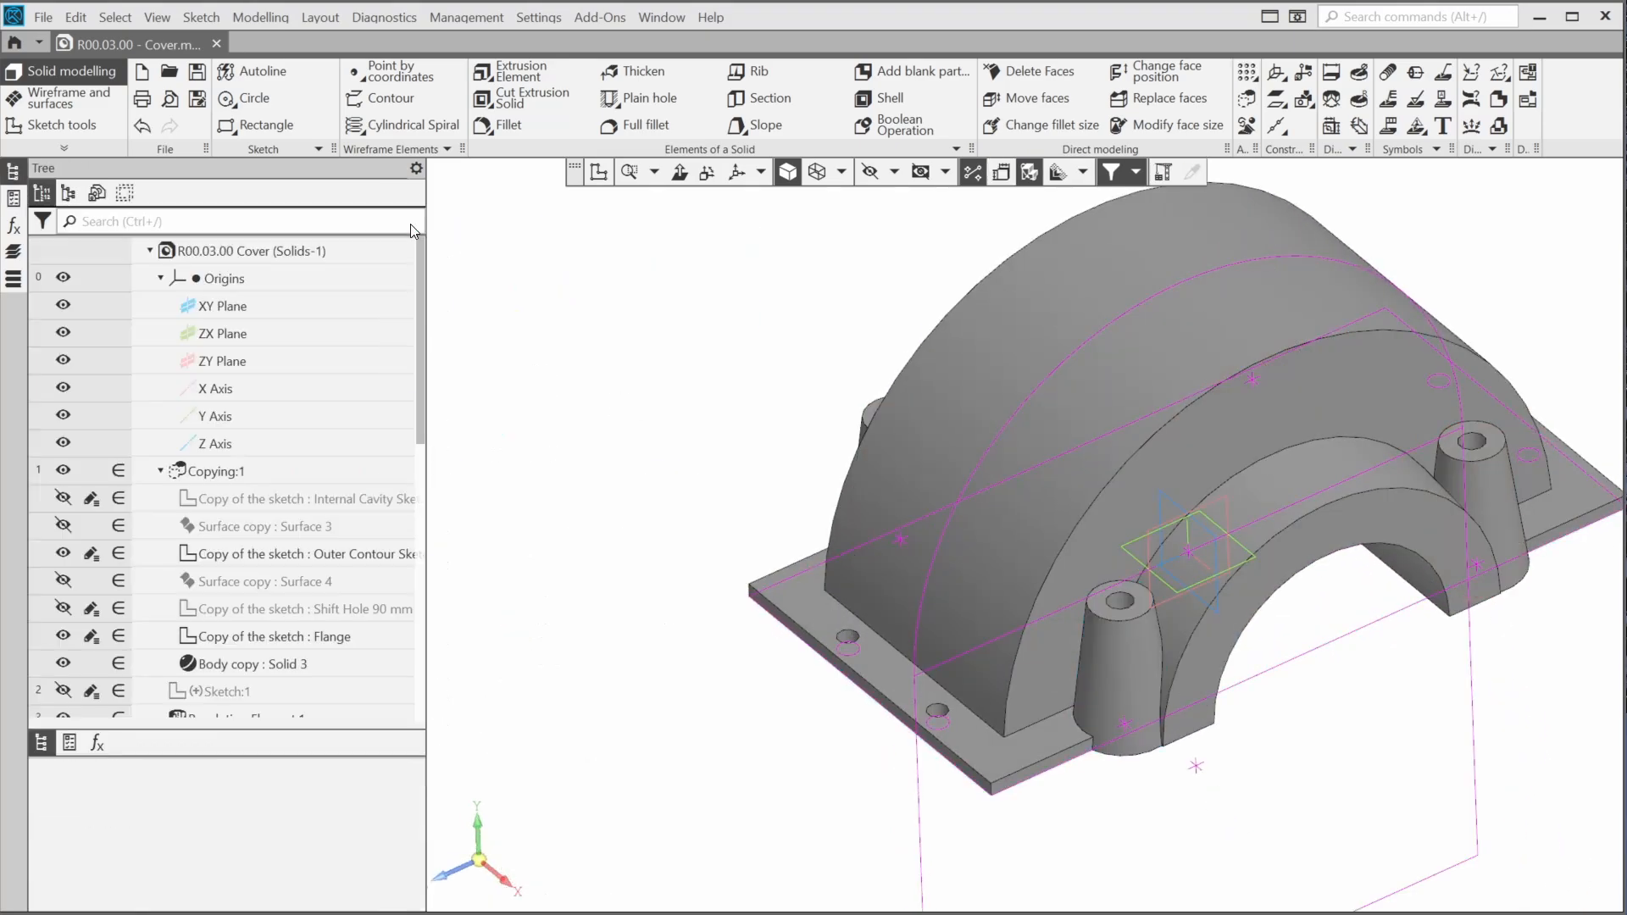
Create an offset plane at a distance of 135 mm from the ZX plane
{"action": "middle_click_drag", "start_coordinate": [673, 376], "coordinate": [592, 509]}
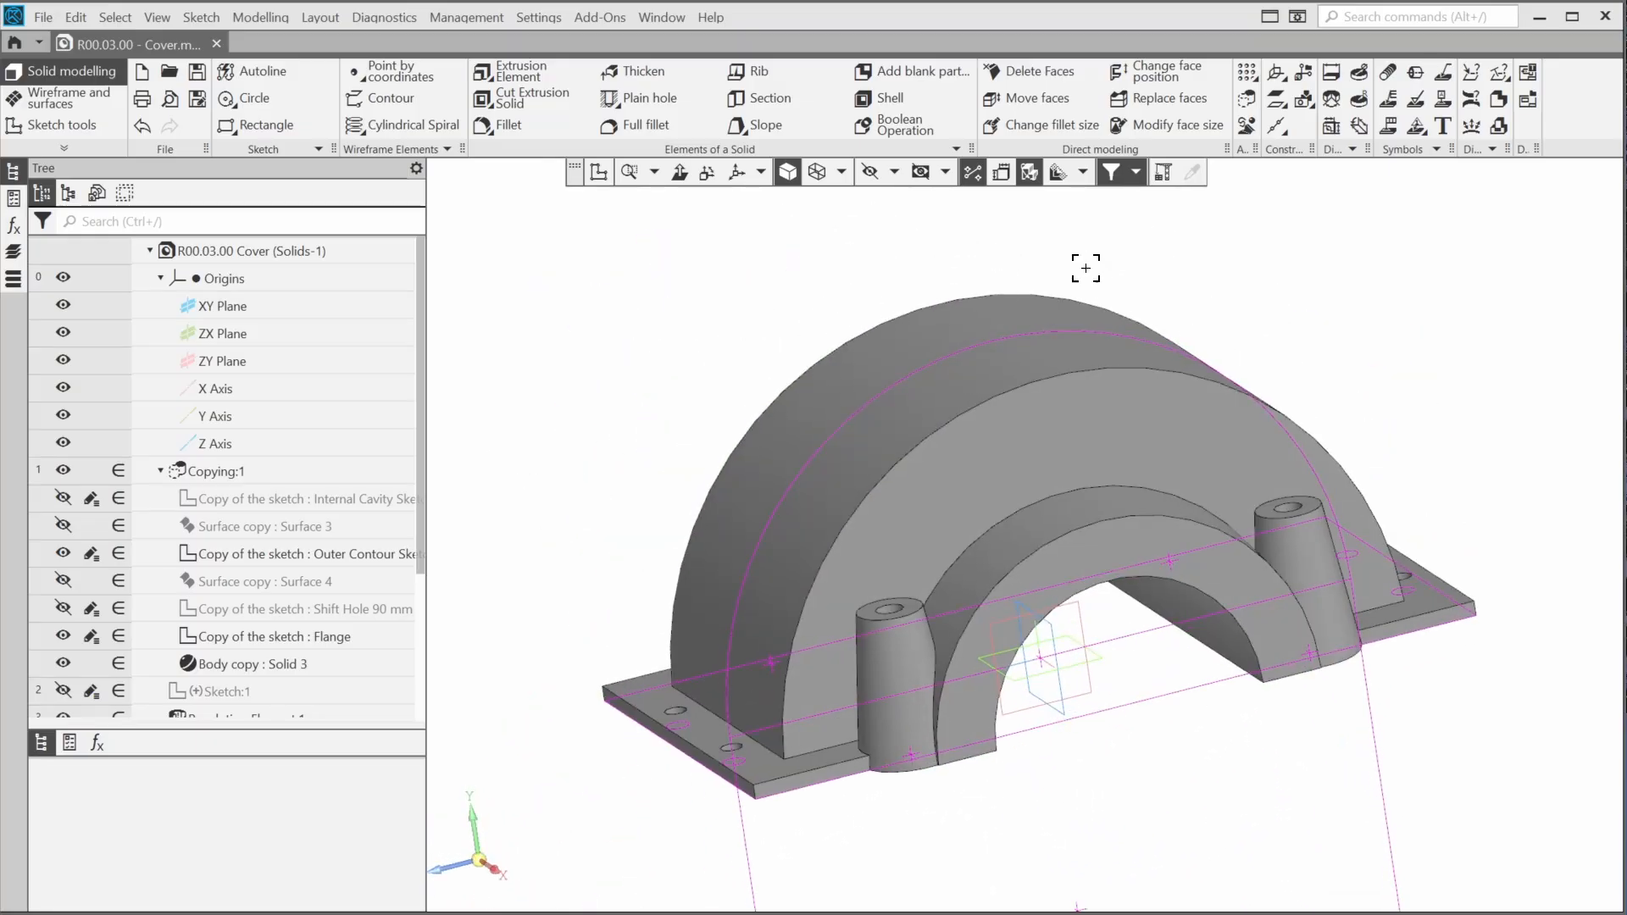
{"action": "left_click", "coordinate": [1280, 101]}
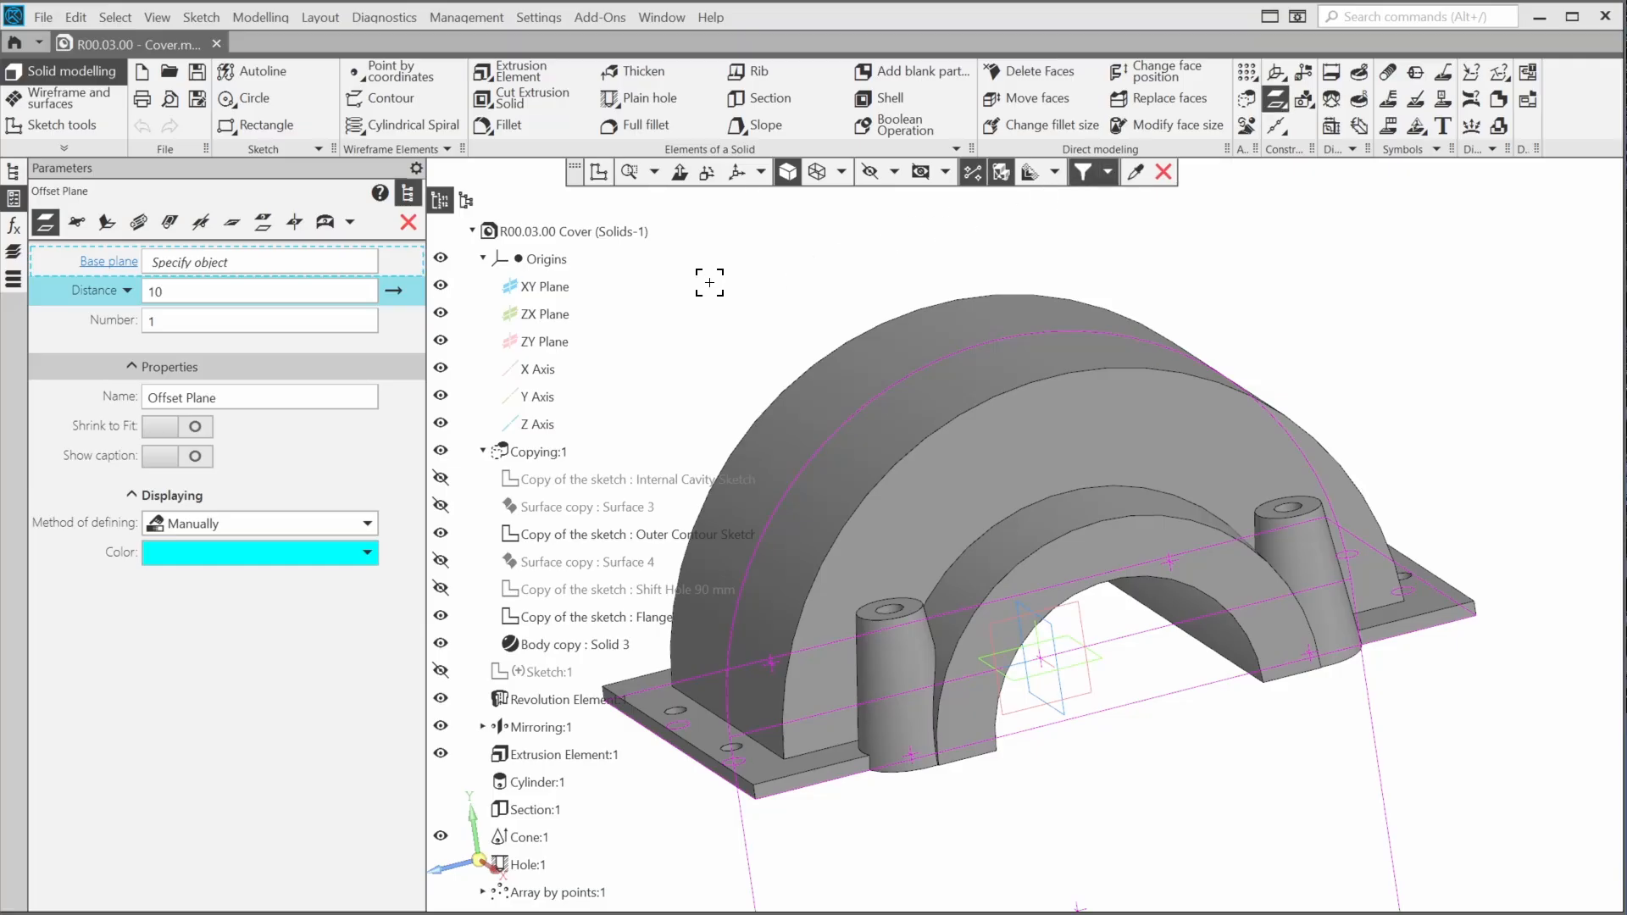
{"action": "left_click", "coordinate": [547, 315]}
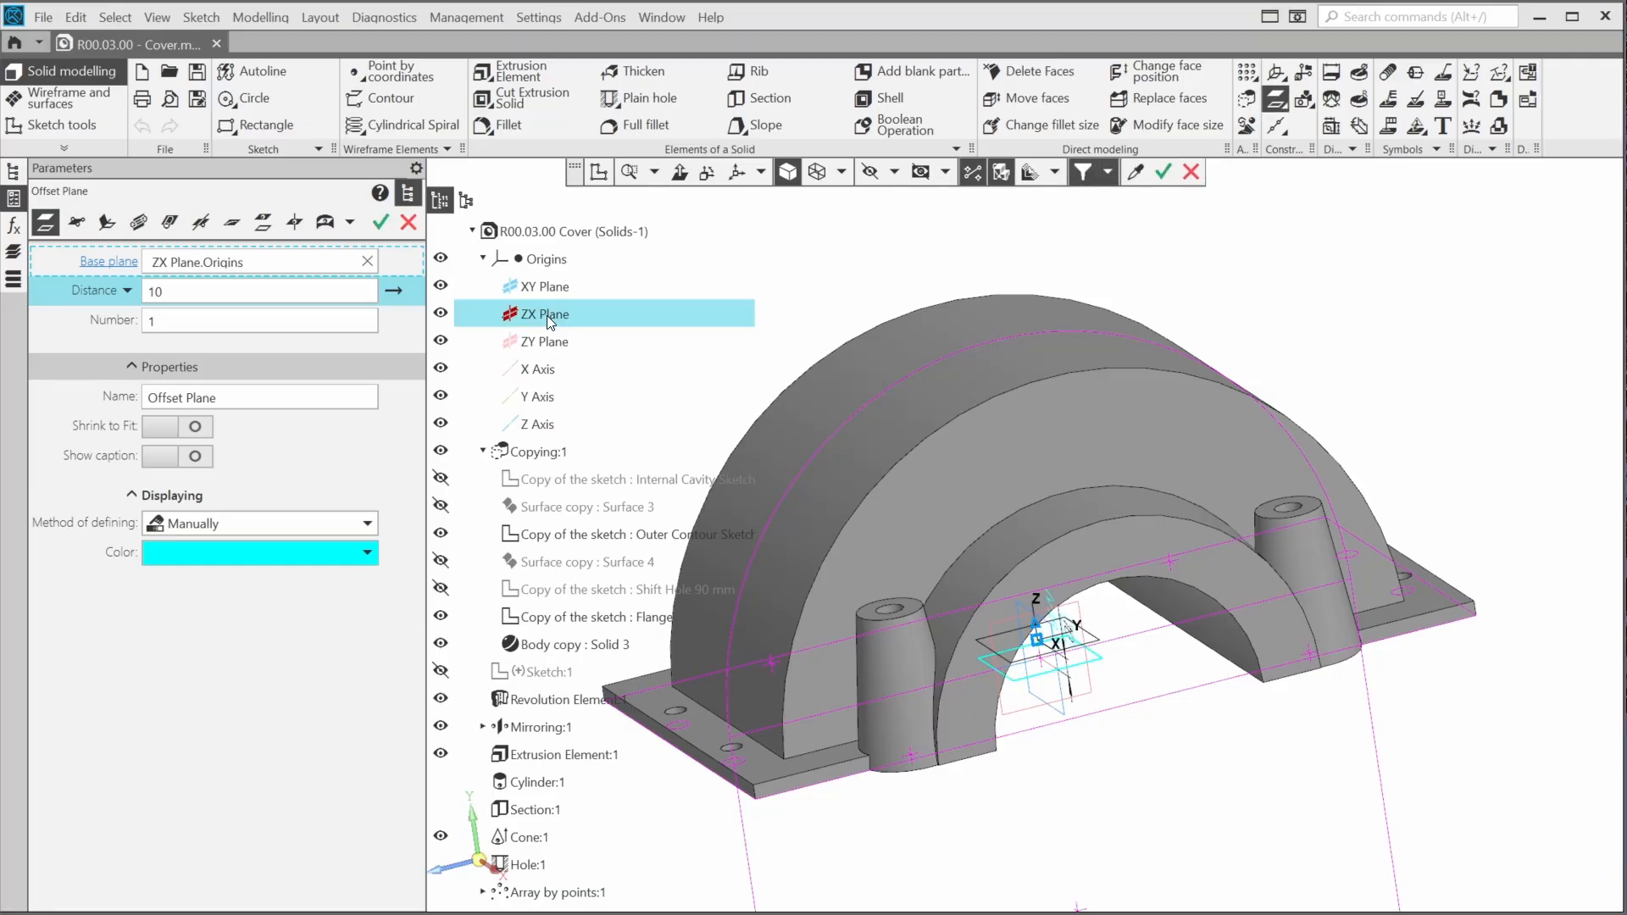
{"action": "type", "text": "135"}
{"action": "key", "text": "Tab"}
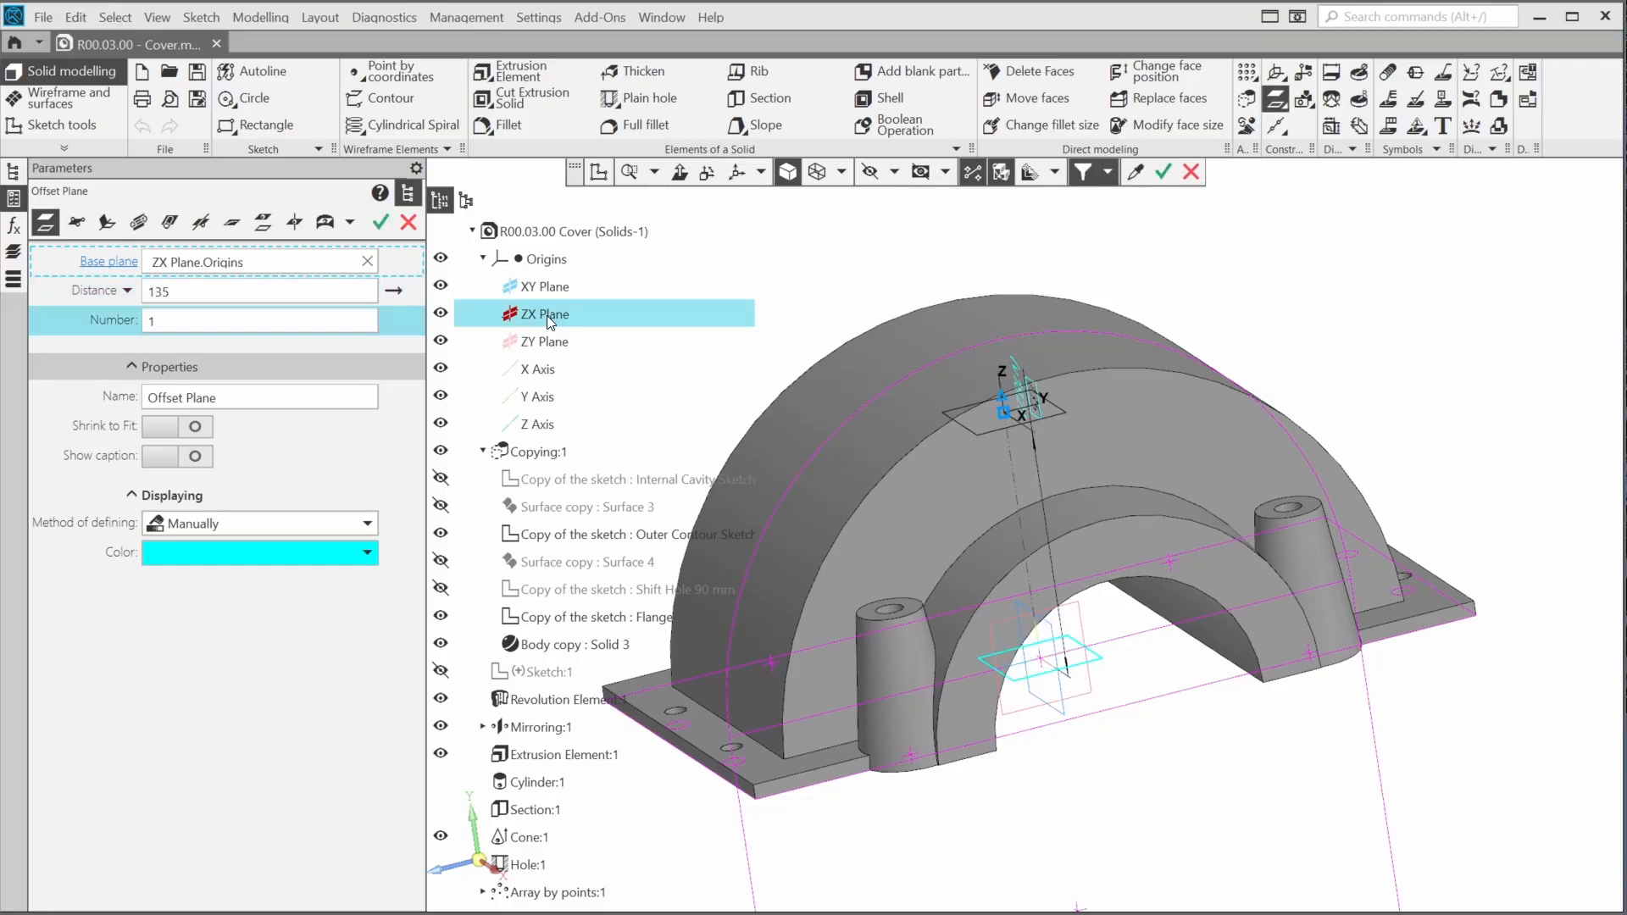
{"action": "left_click", "coordinate": [380, 223]}
{"action": "left_click", "coordinate": [407, 225]}
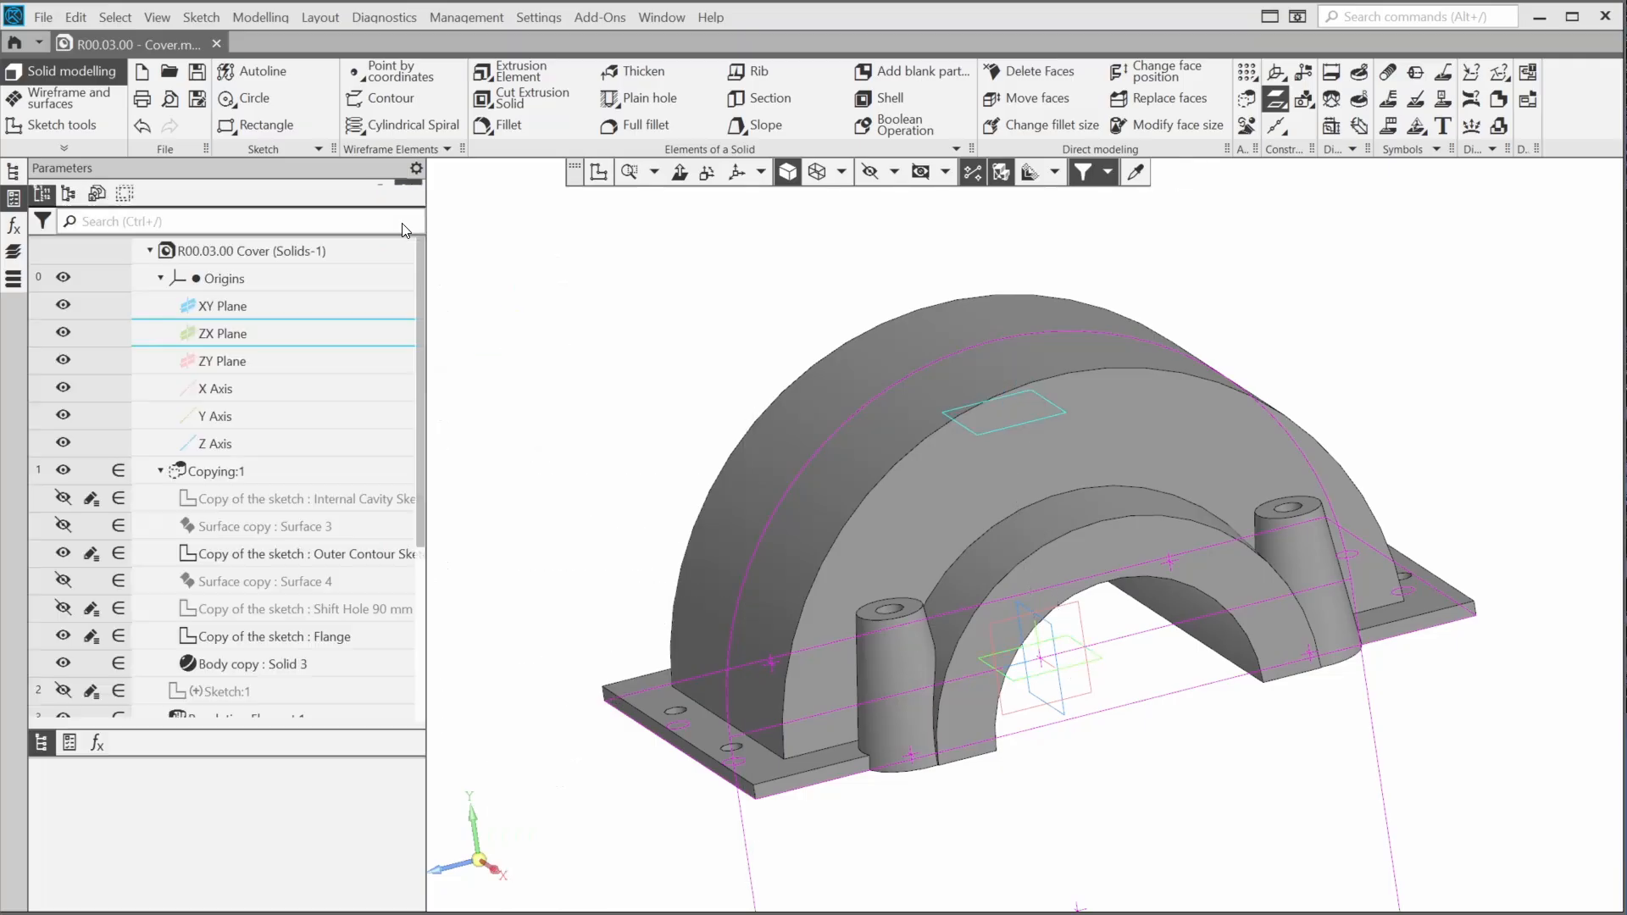
Start a sketch on the new offset plane and place a construction point about 19 mm left of the origin
{"action": "scroll", "coordinate": [293, 466], "scroll_direction": "down", "scroll_amount": 3}
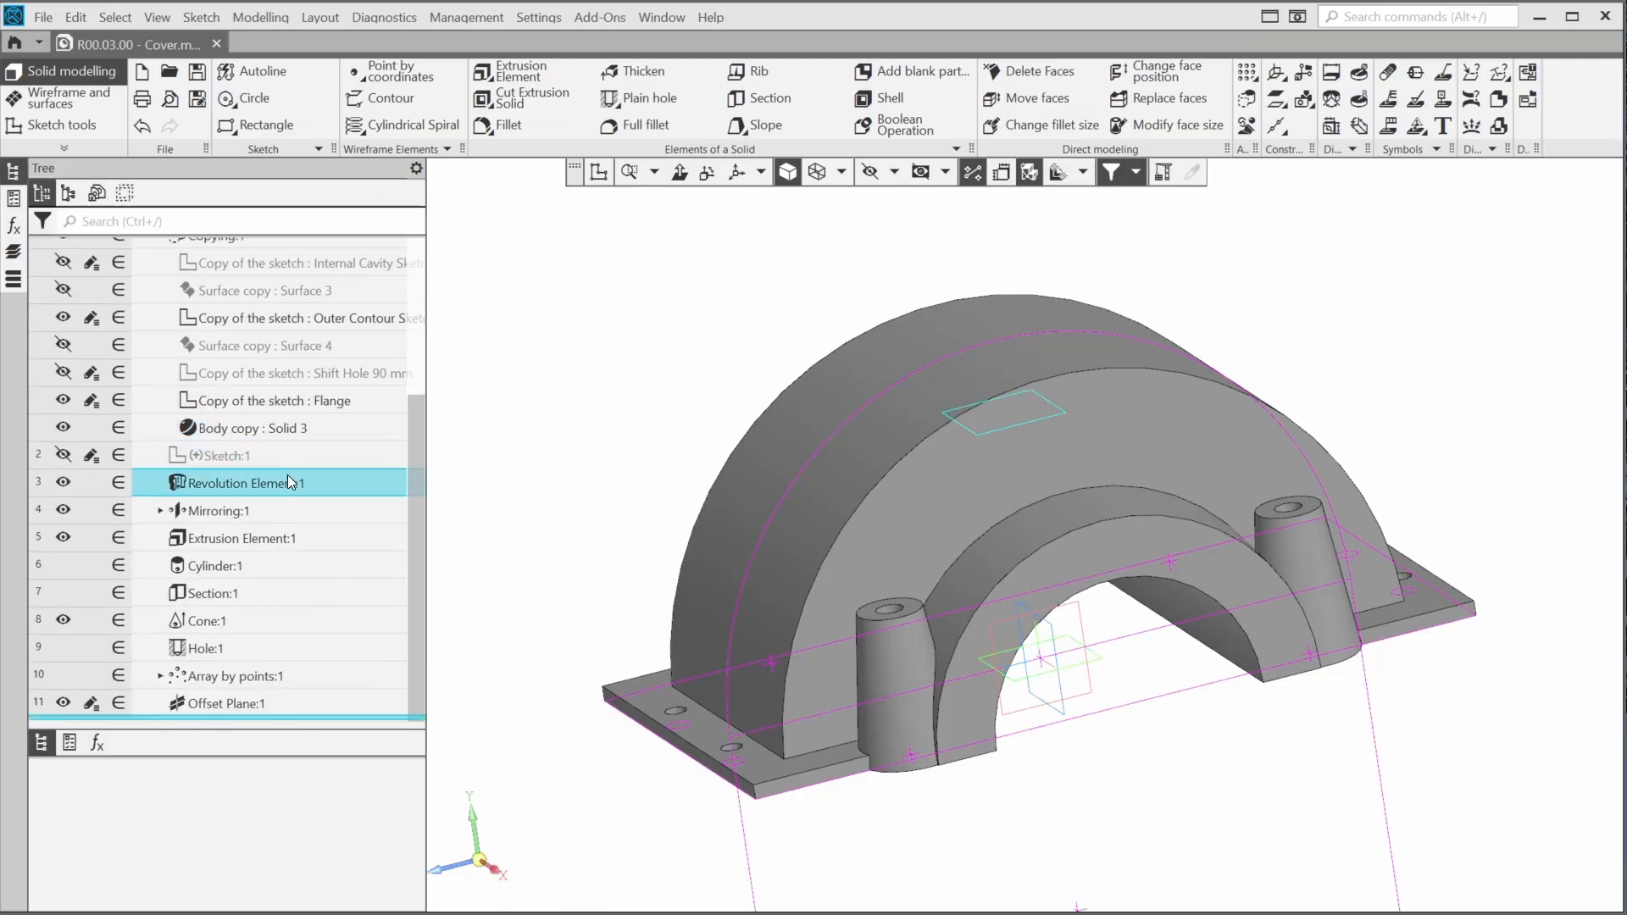
{"action": "left_click", "coordinate": [222, 709]}
{"action": "left_click", "coordinate": [252, 678]}
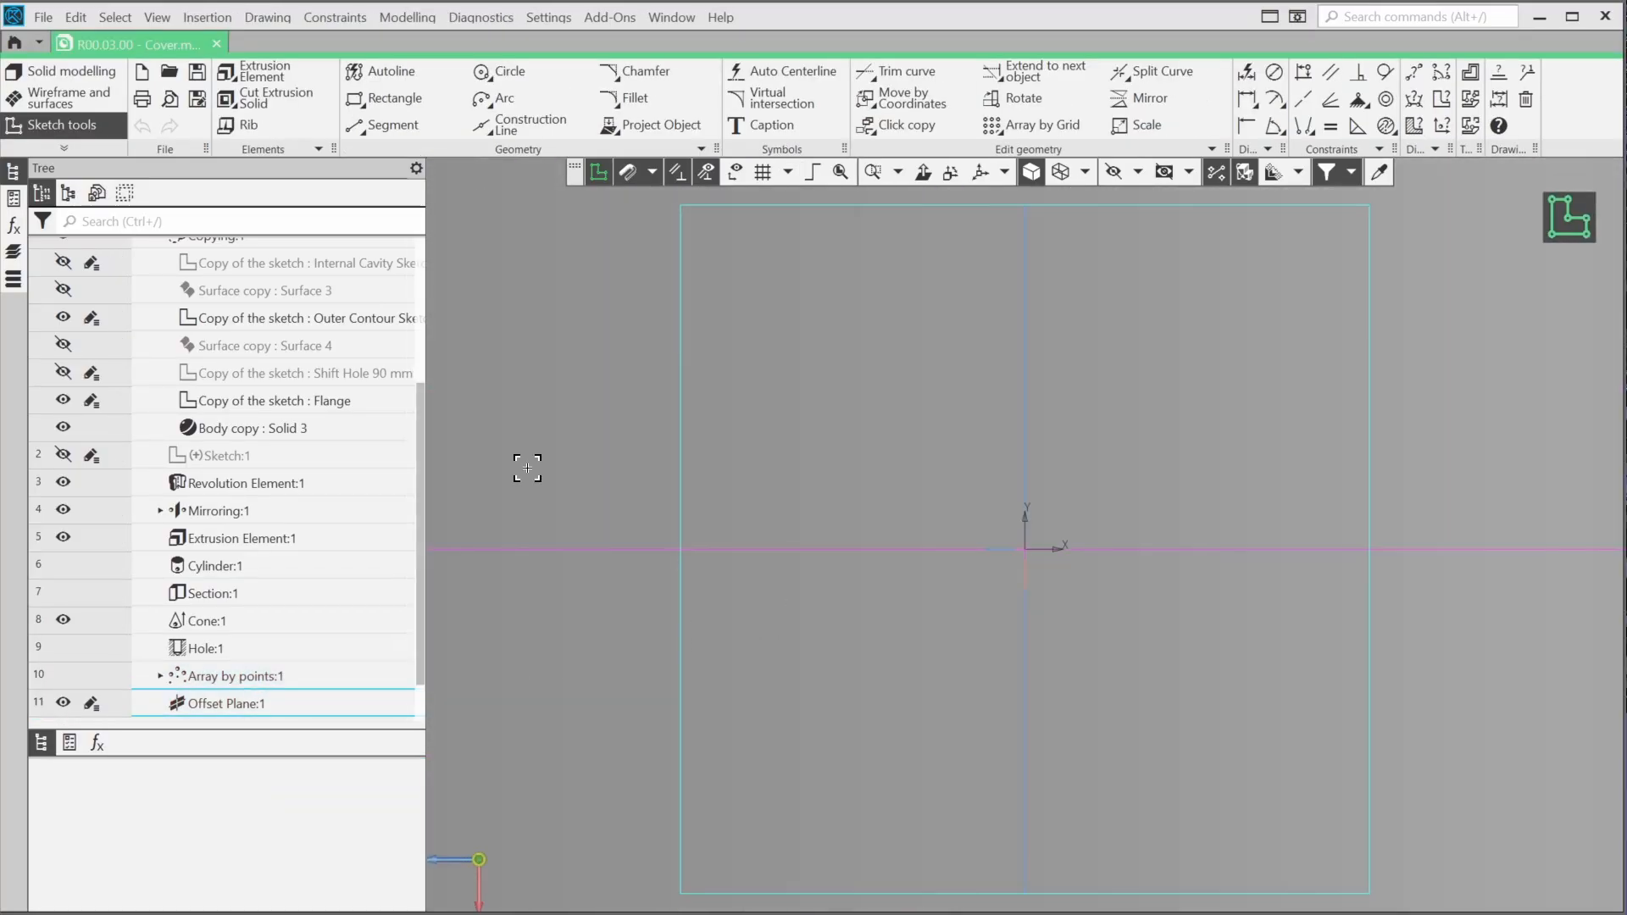
{"action": "left_click", "coordinate": [480, 155]}
{"action": "left_click", "coordinate": [382, 151]}
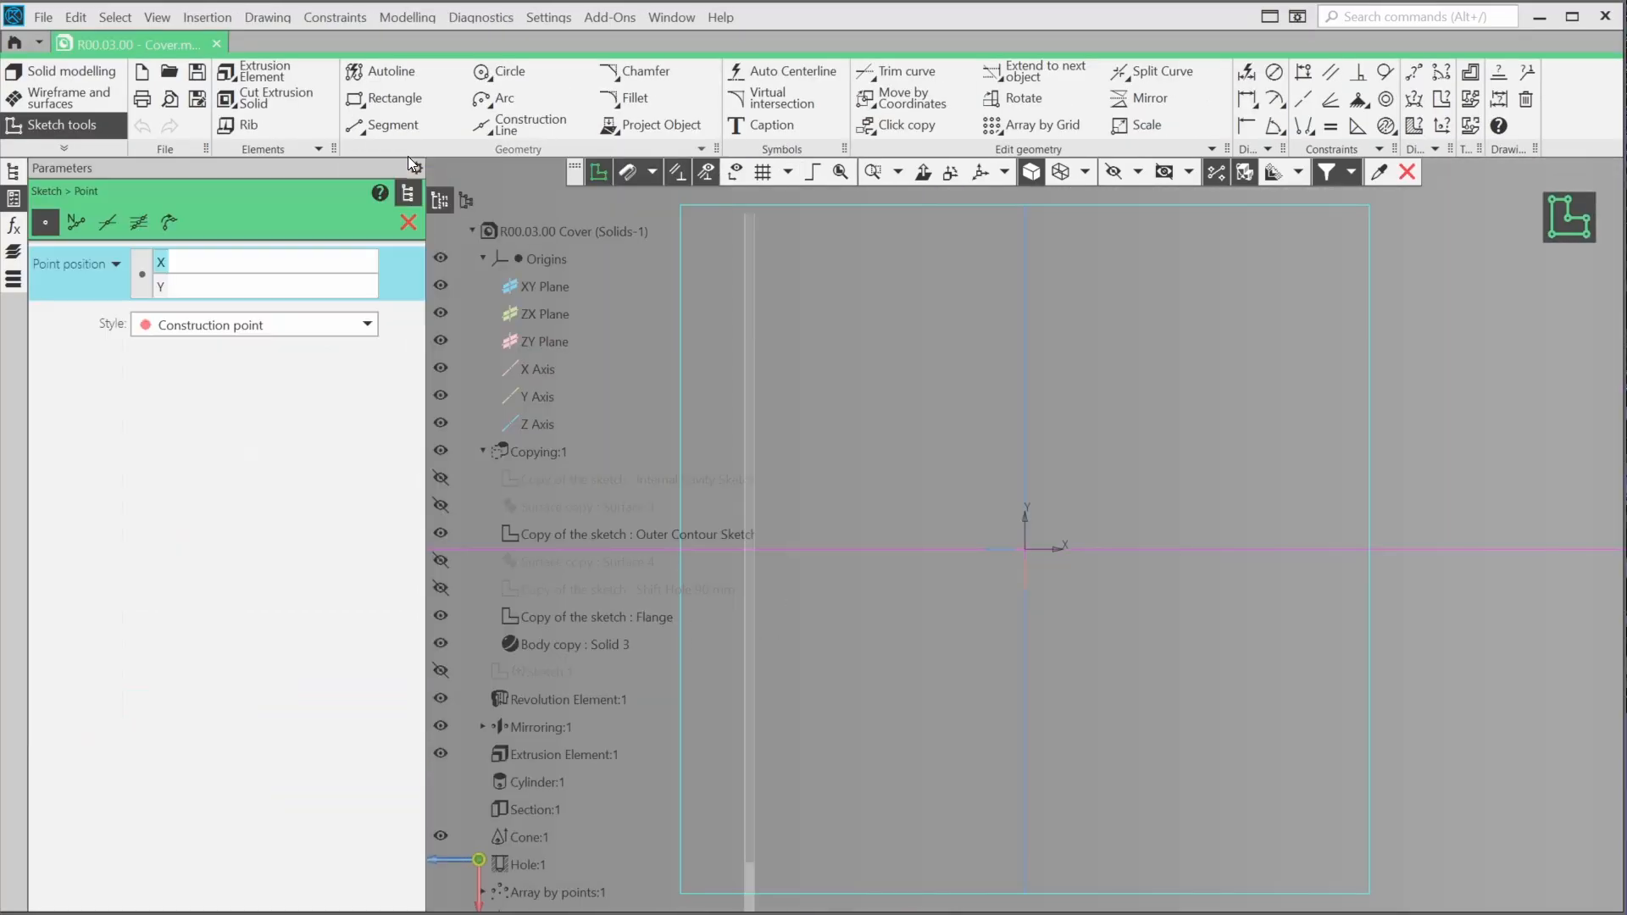
{"action": "left_click", "coordinate": [405, 195]}
{"action": "left_click", "coordinate": [761, 503]}
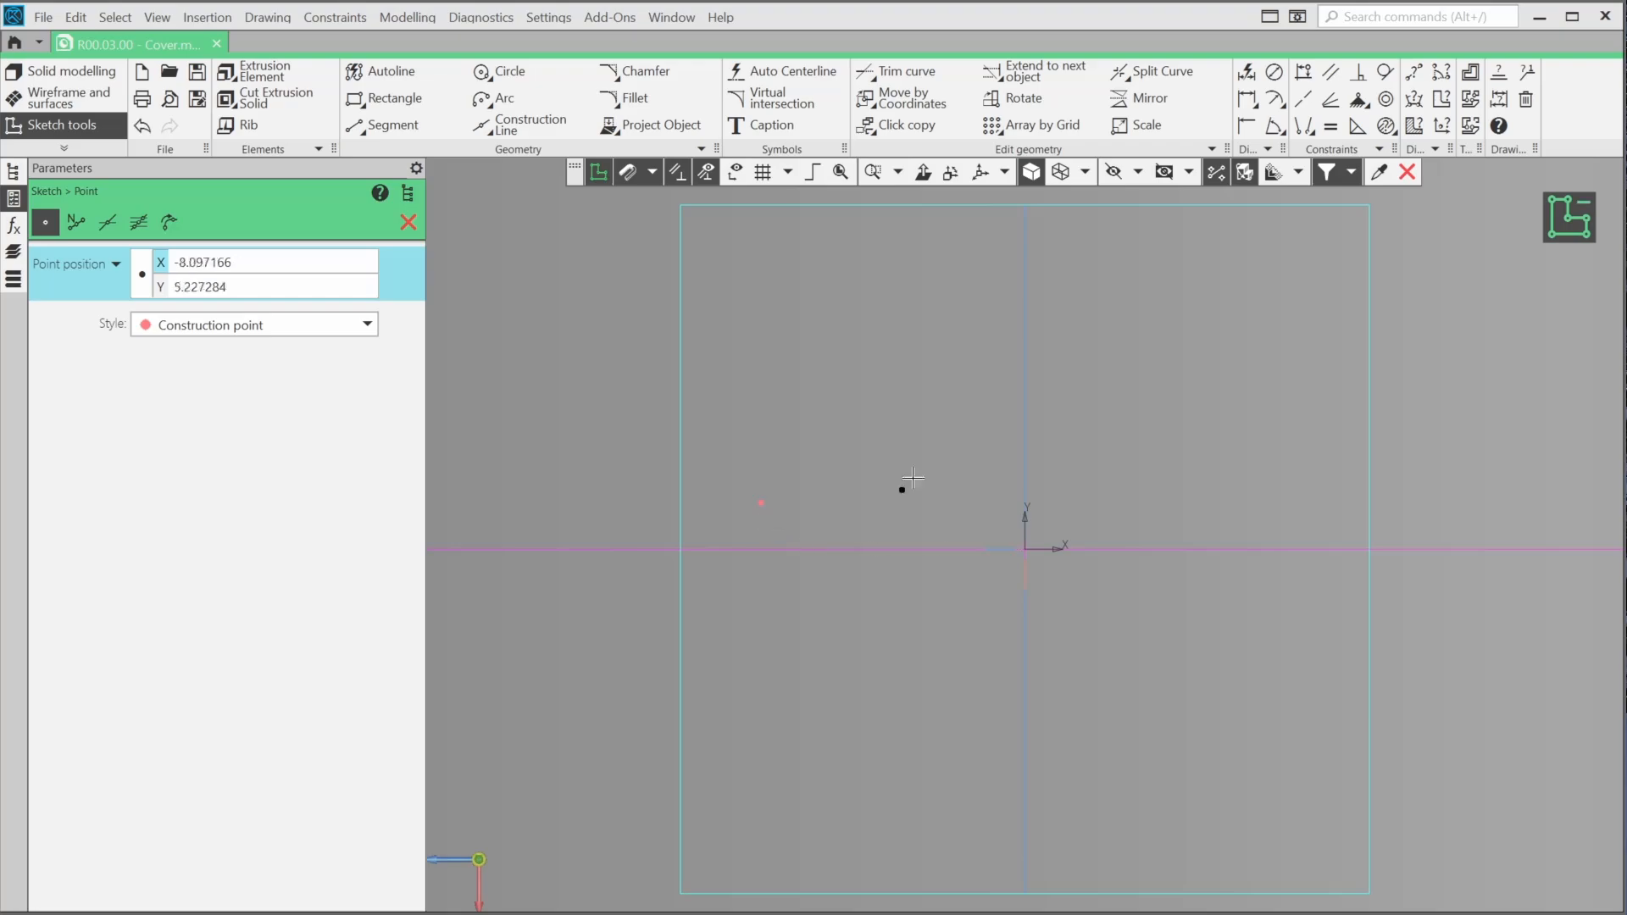
Align the construction point horizontally with the sketch origin
{"action": "left_click", "coordinate": [1303, 73]}
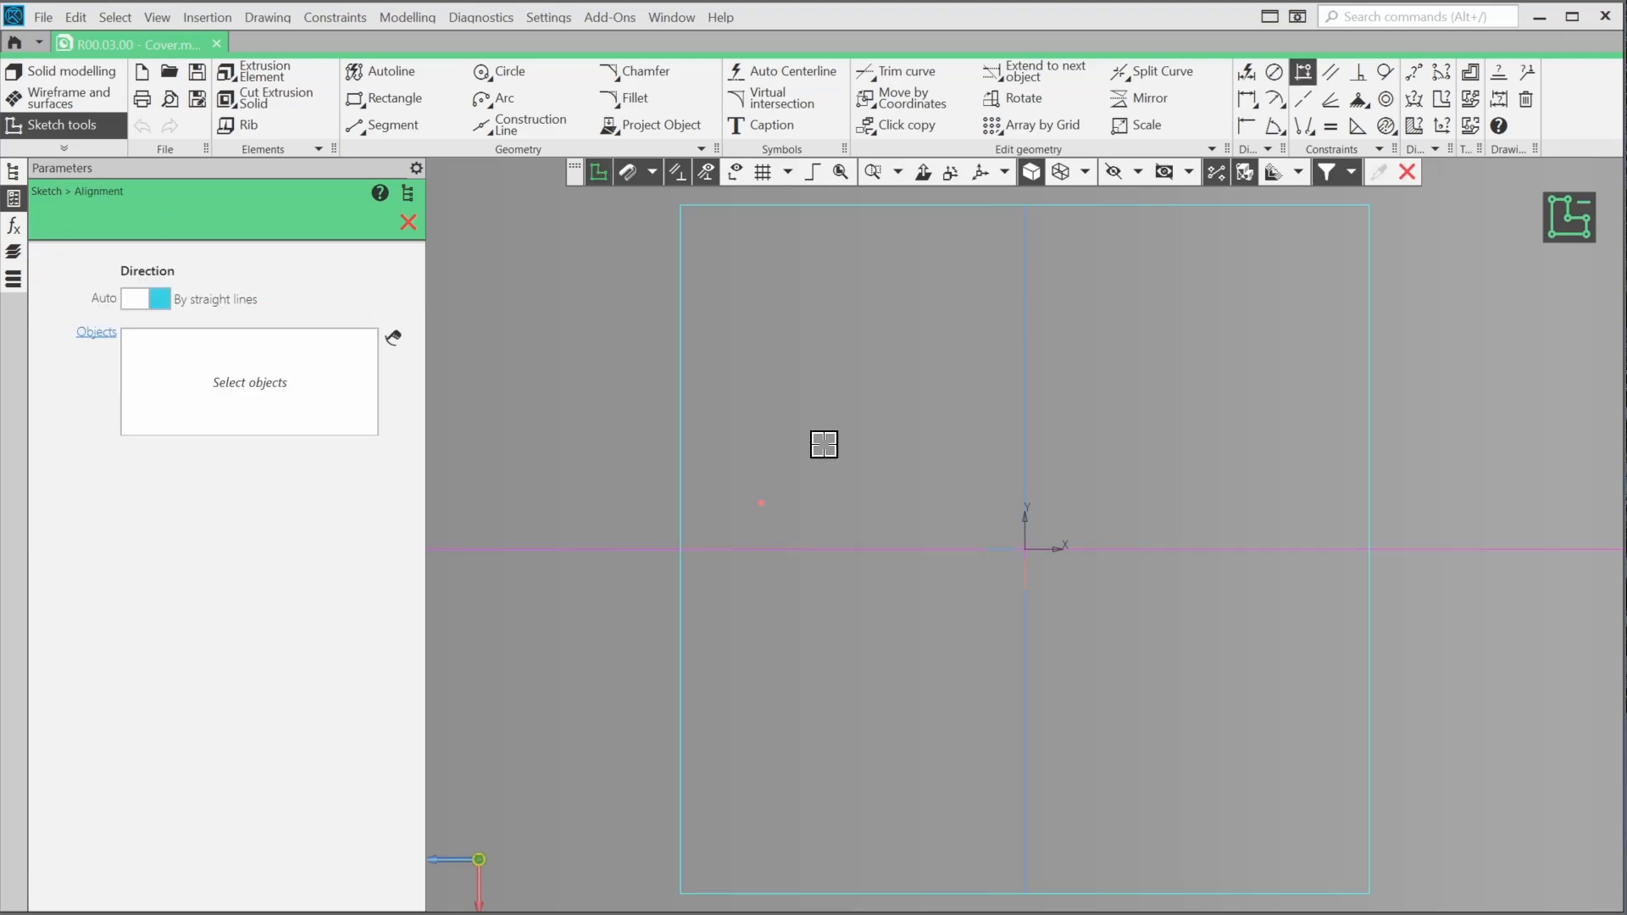
{"action": "left_click", "coordinate": [761, 503]}
{"action": "left_click", "coordinate": [1024, 548]}
Dimension the construction point at 125 mm from the origin and finish the sketch
{"action": "left_click", "coordinate": [1247, 72]}
{"action": "left_click", "coordinate": [763, 551]}
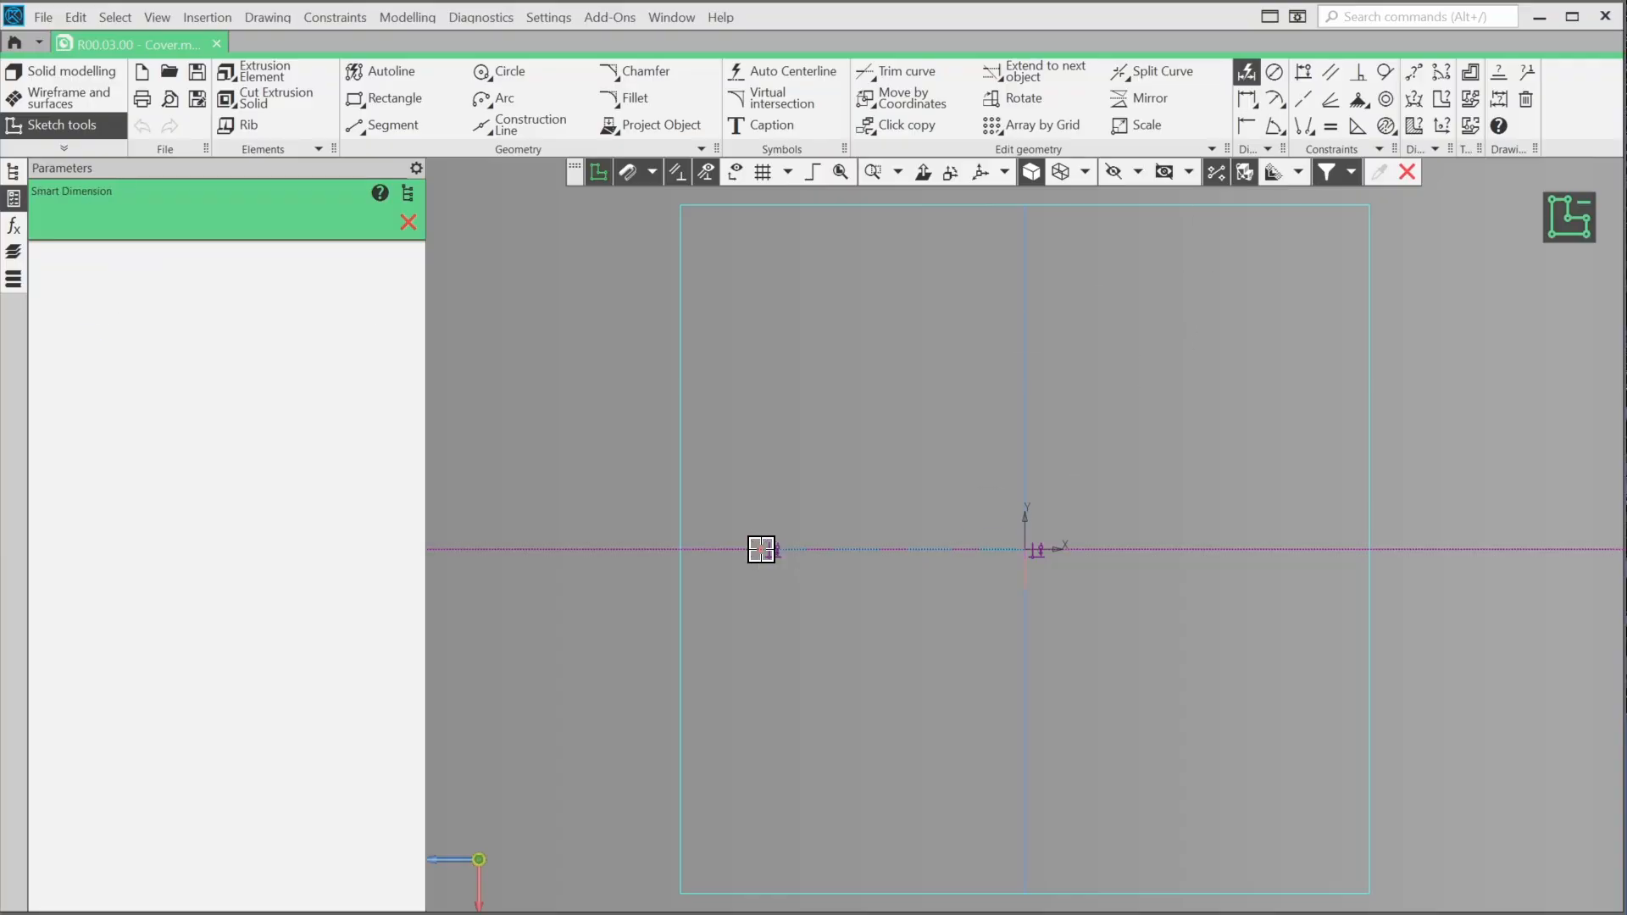
{"action": "left_click", "coordinate": [1025, 549]}
{"action": "left_click", "coordinate": [919, 500]}
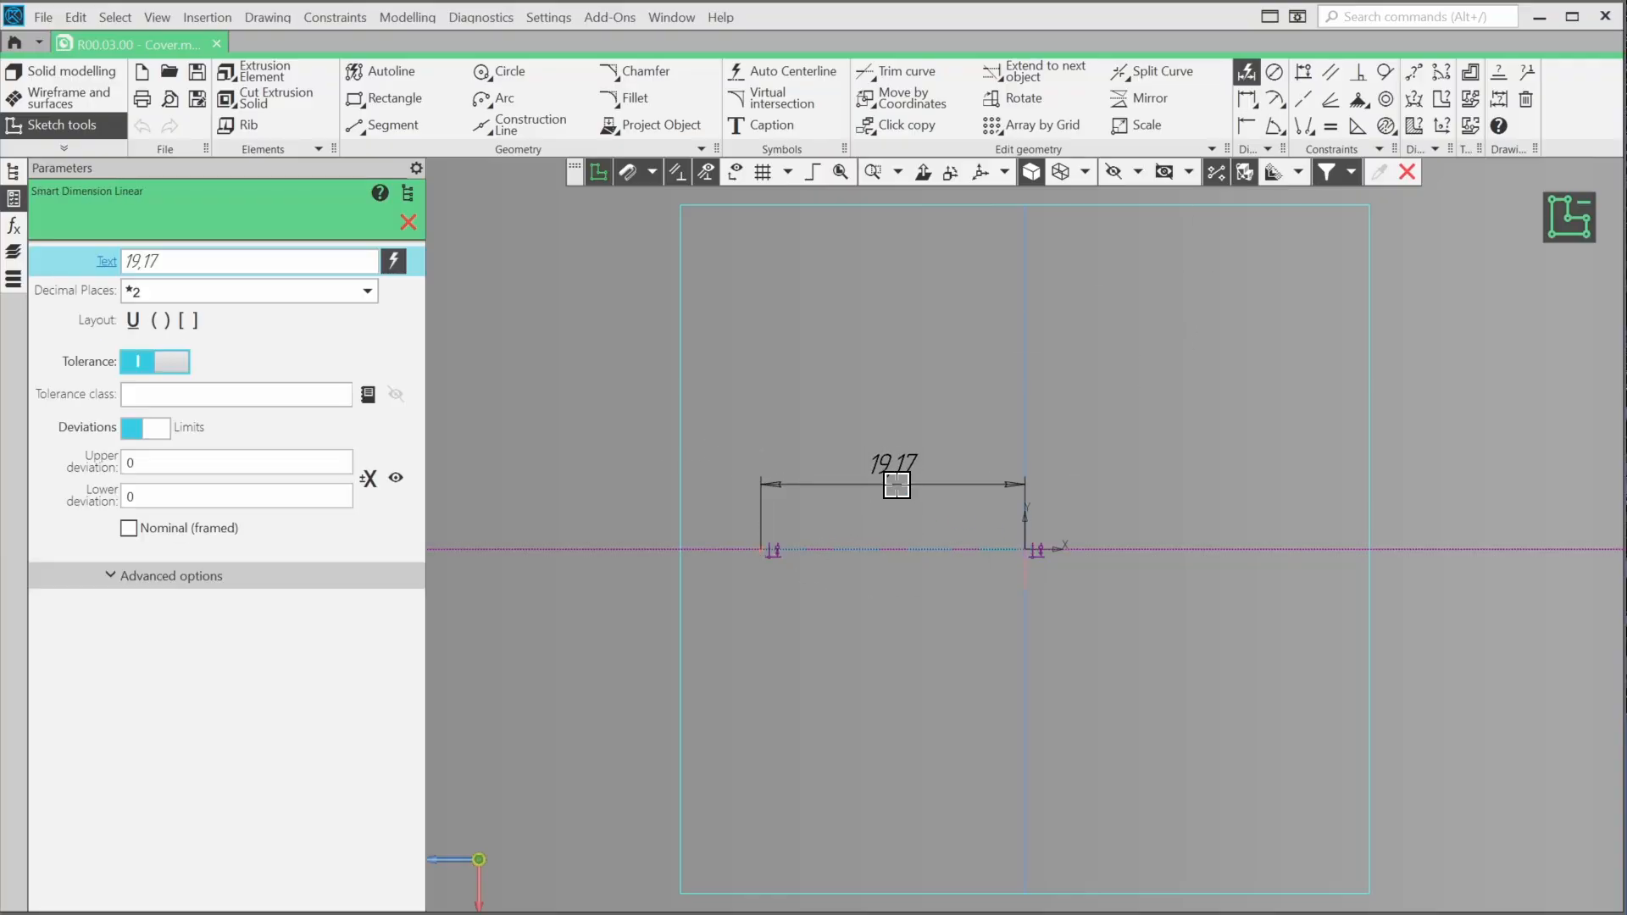
{"action": "left_click", "coordinate": [897, 485]}
{"action": "type", "text": "17.5"}
{"action": "key", "text": "Return"}
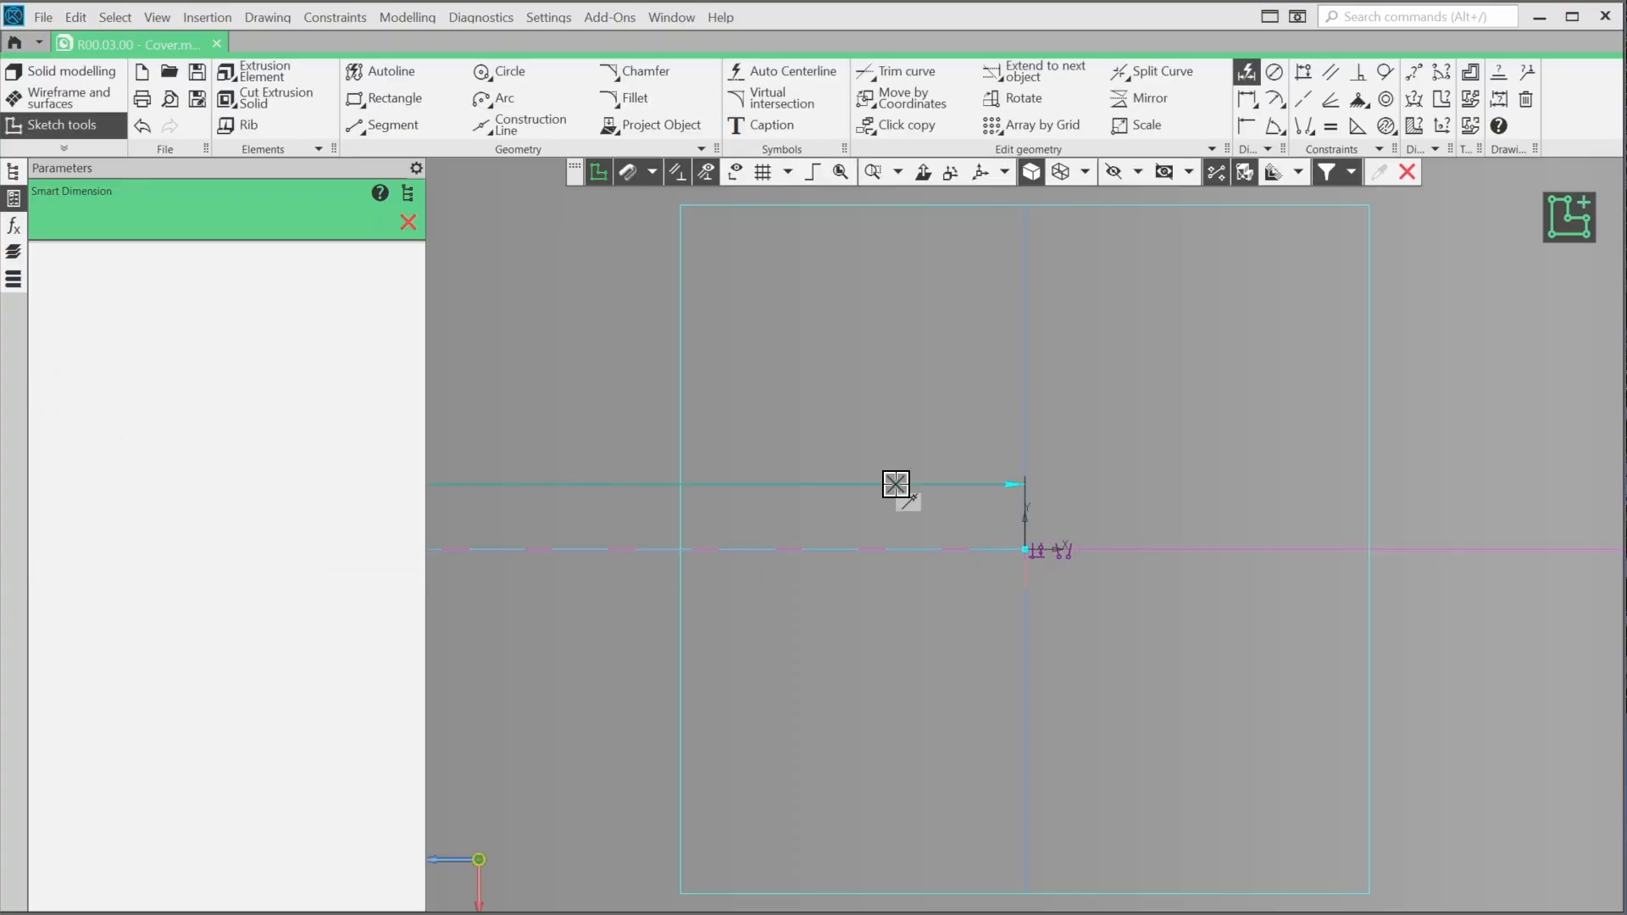
{"action": "scroll", "coordinate": [958, 515], "scroll_direction": "down", "scroll_amount": 10}
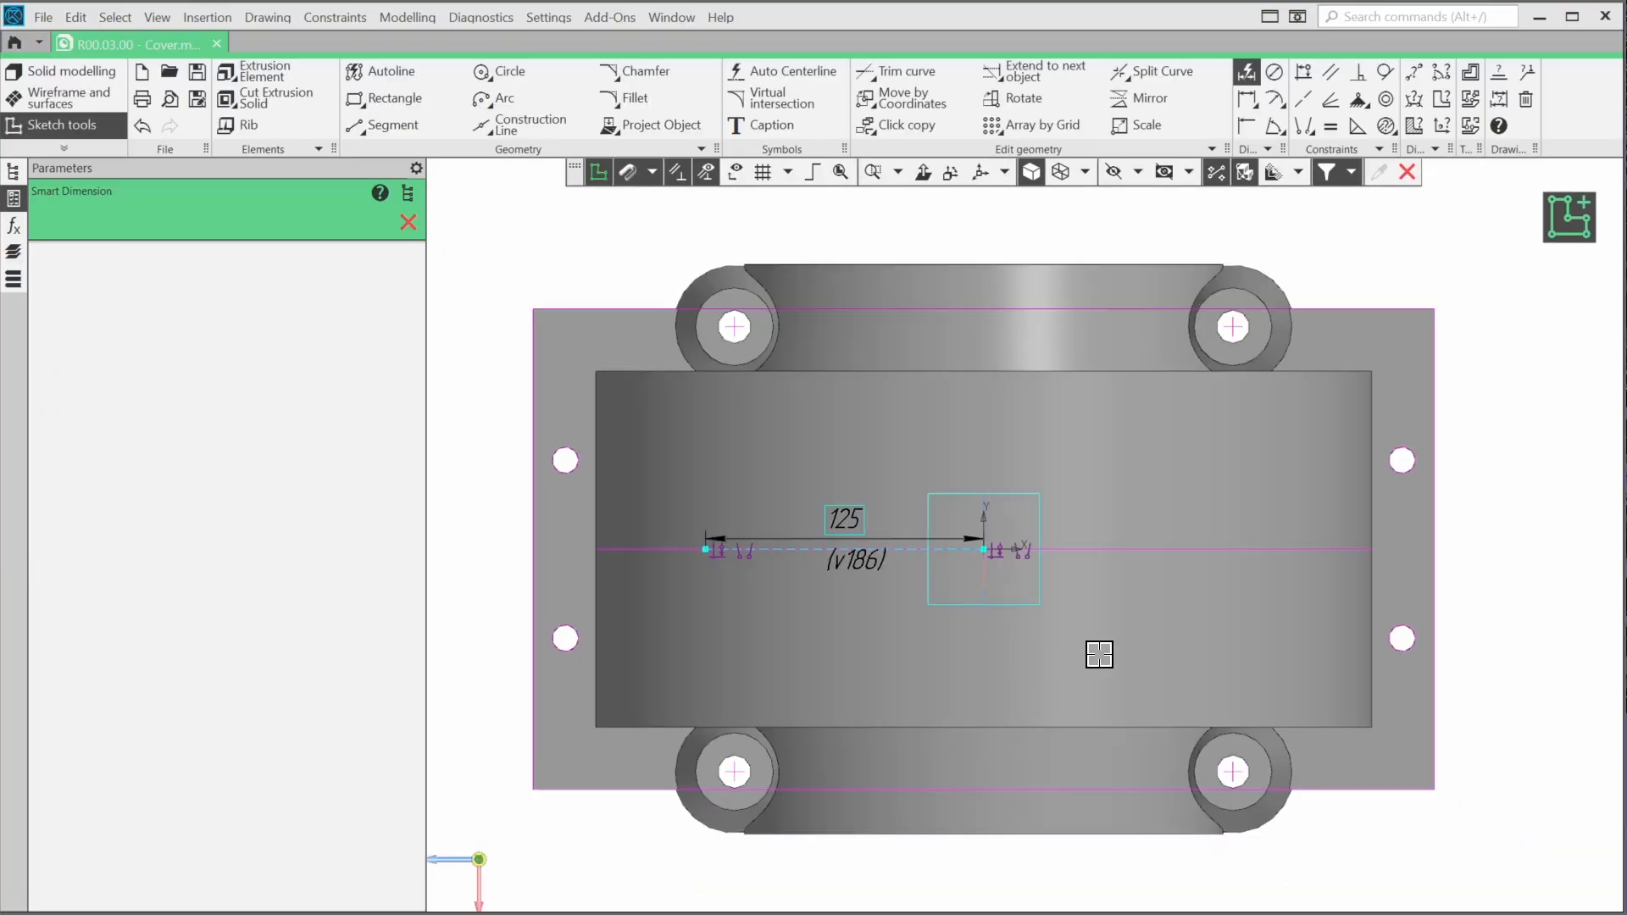
{"action": "key", "text": "Escape"}
{"action": "left_click", "coordinate": [1578, 222]}
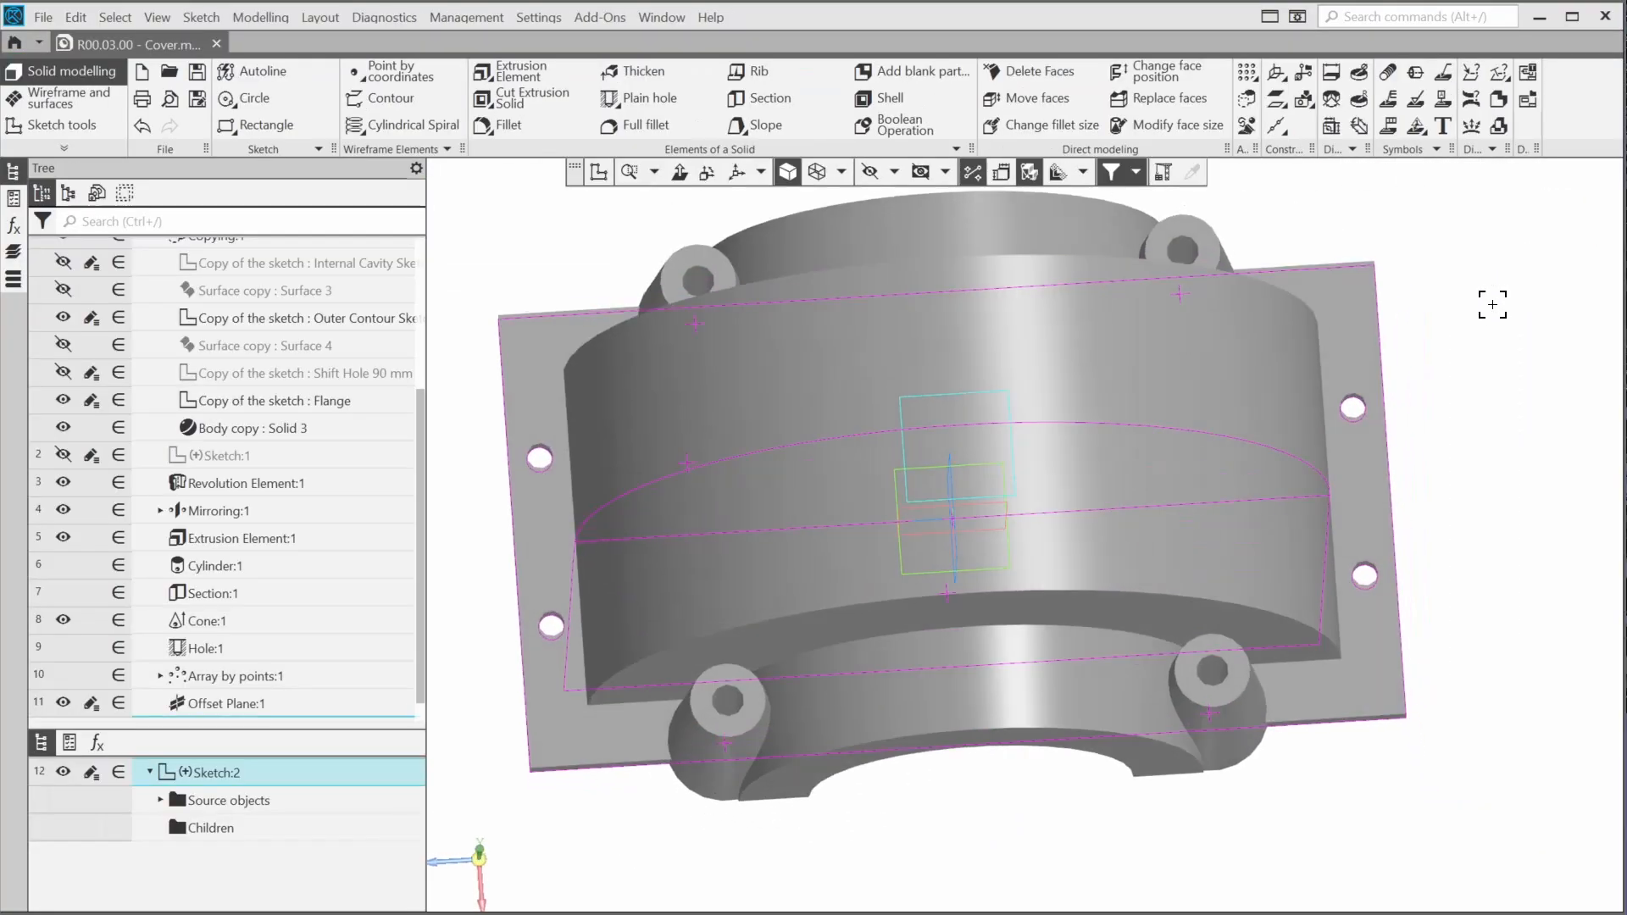
Begin a cone by center of base, diameters and angle, snapped to the point in the offset-plane sketch
{"action": "middle_click_drag", "start_coordinate": [1300, 475], "coordinate": [1365, 571]}
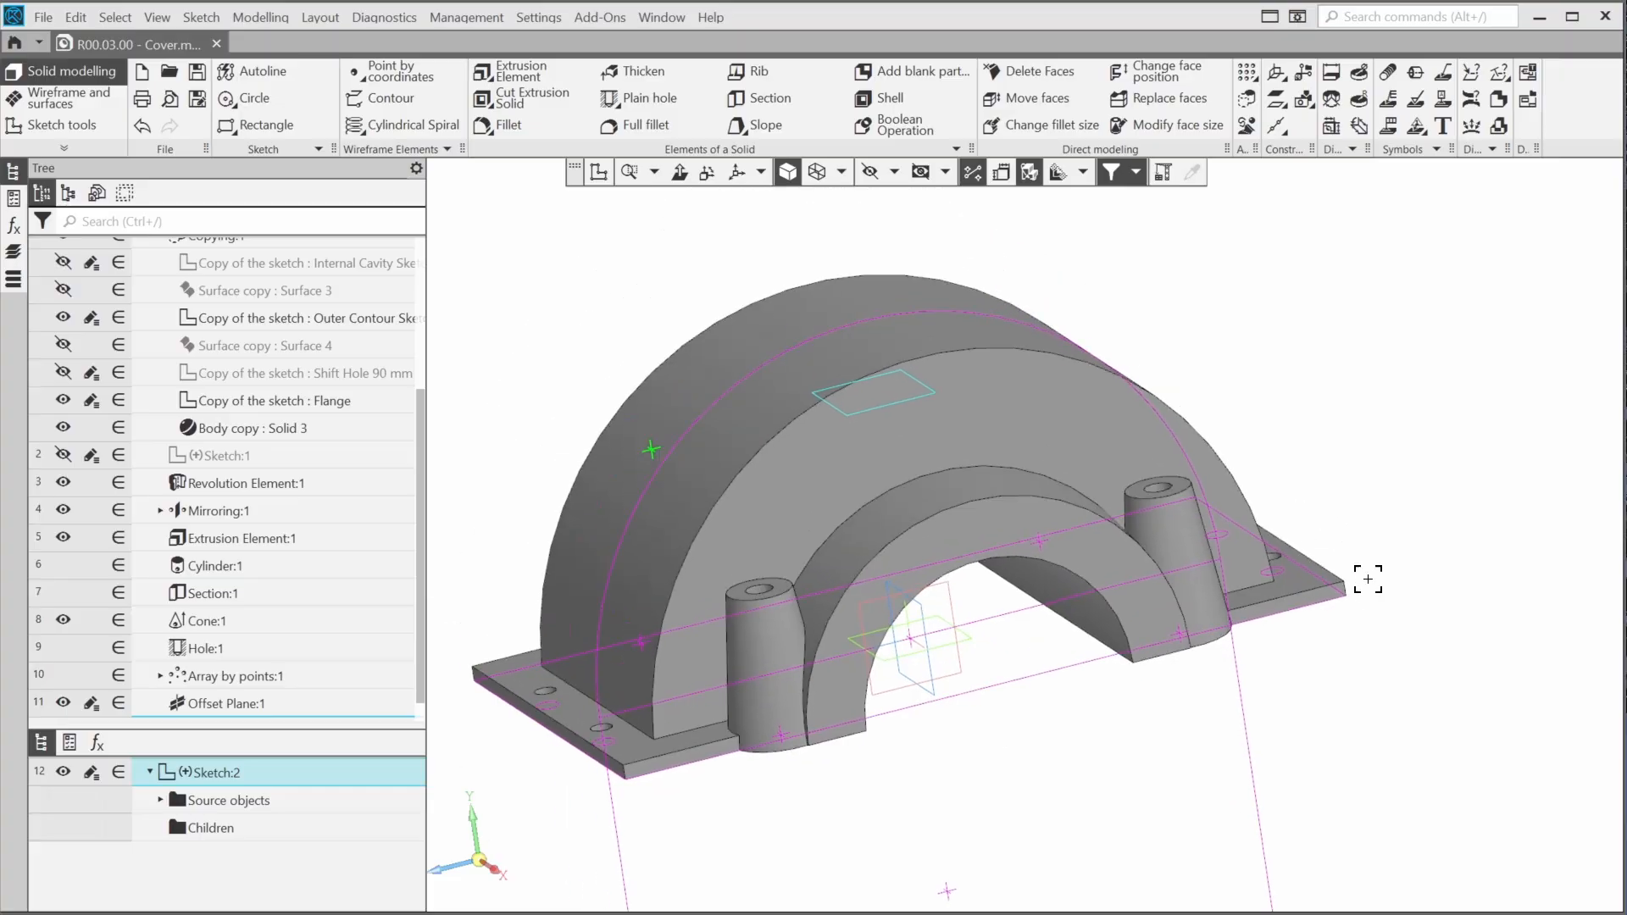
{"action": "left_click", "coordinate": [538, 151]}
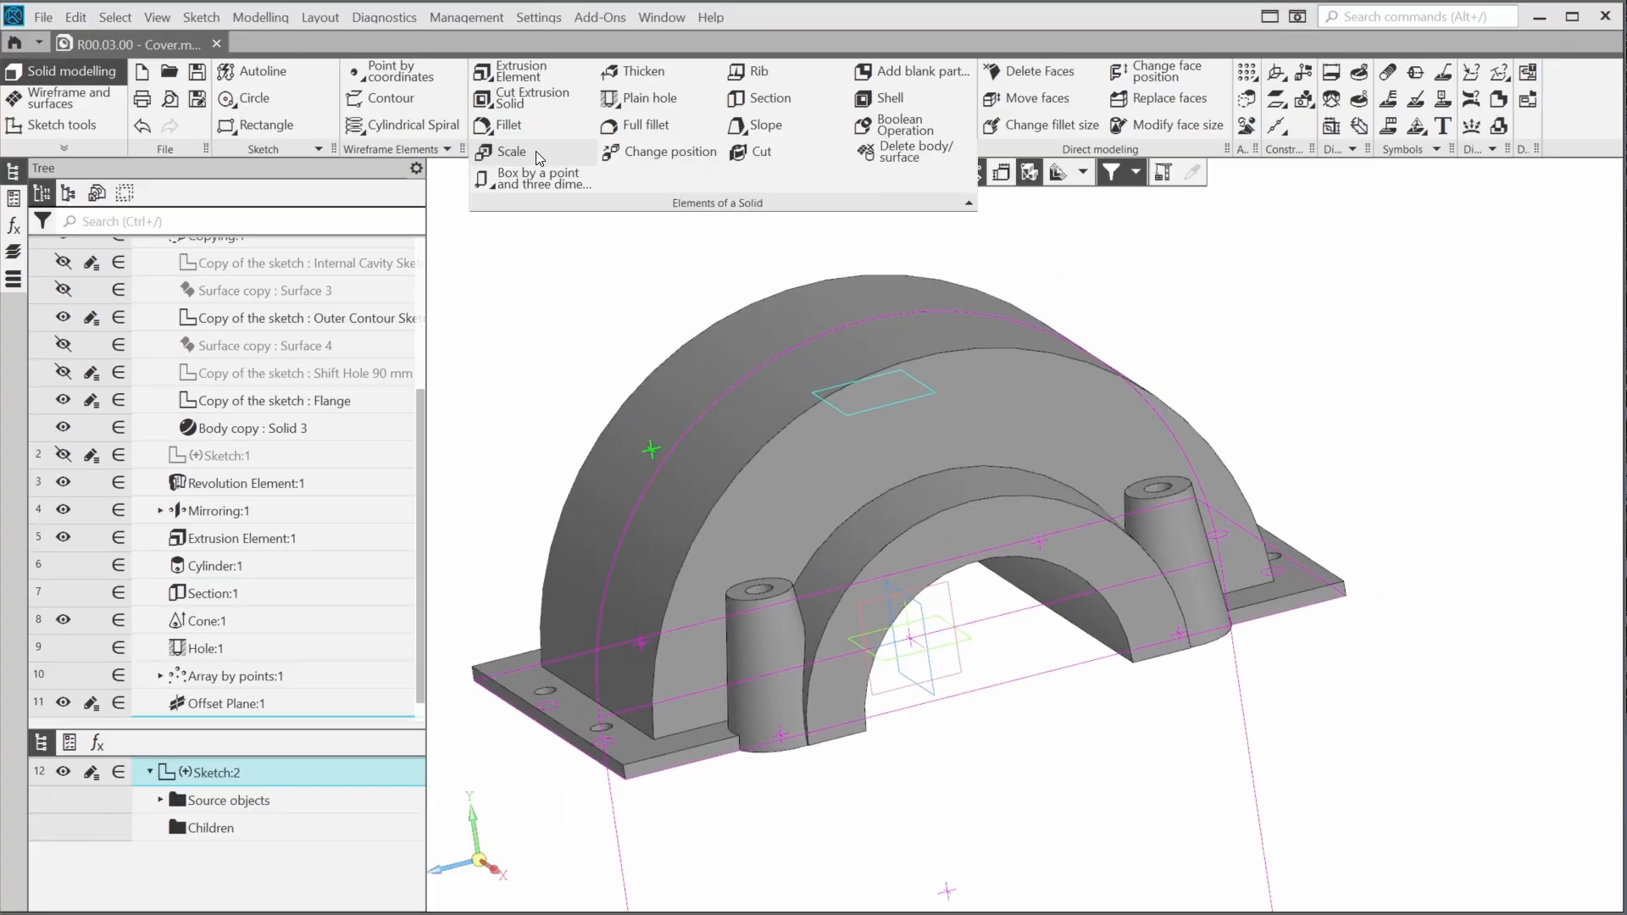
{"action": "left_click", "coordinate": [534, 178]}
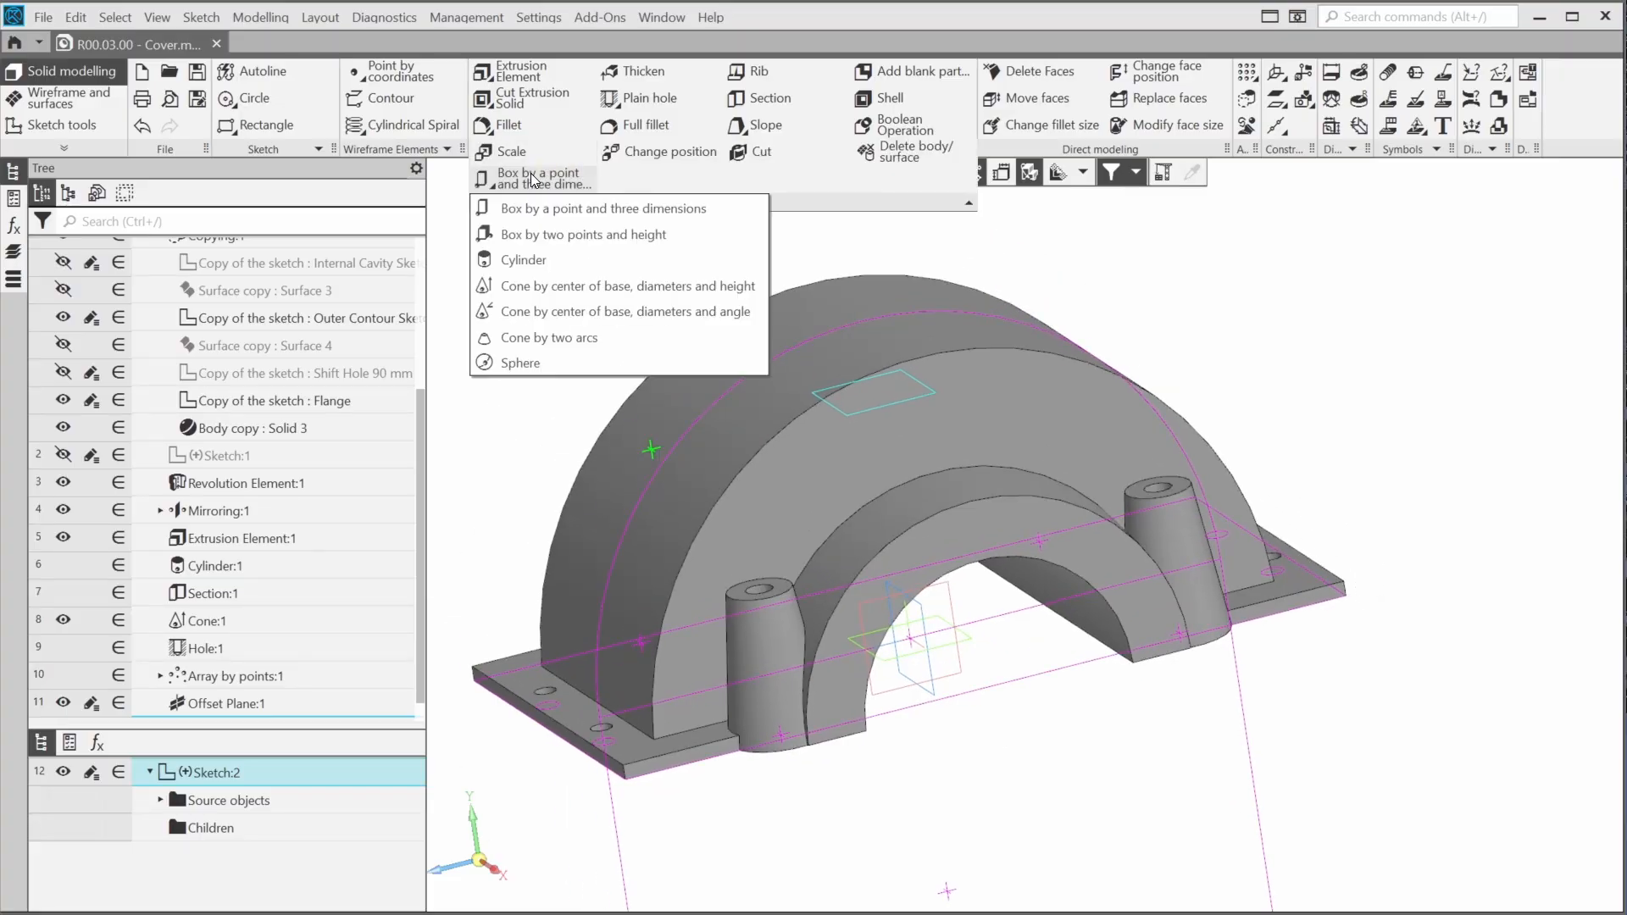
{"action": "left_click", "coordinate": [566, 313]}
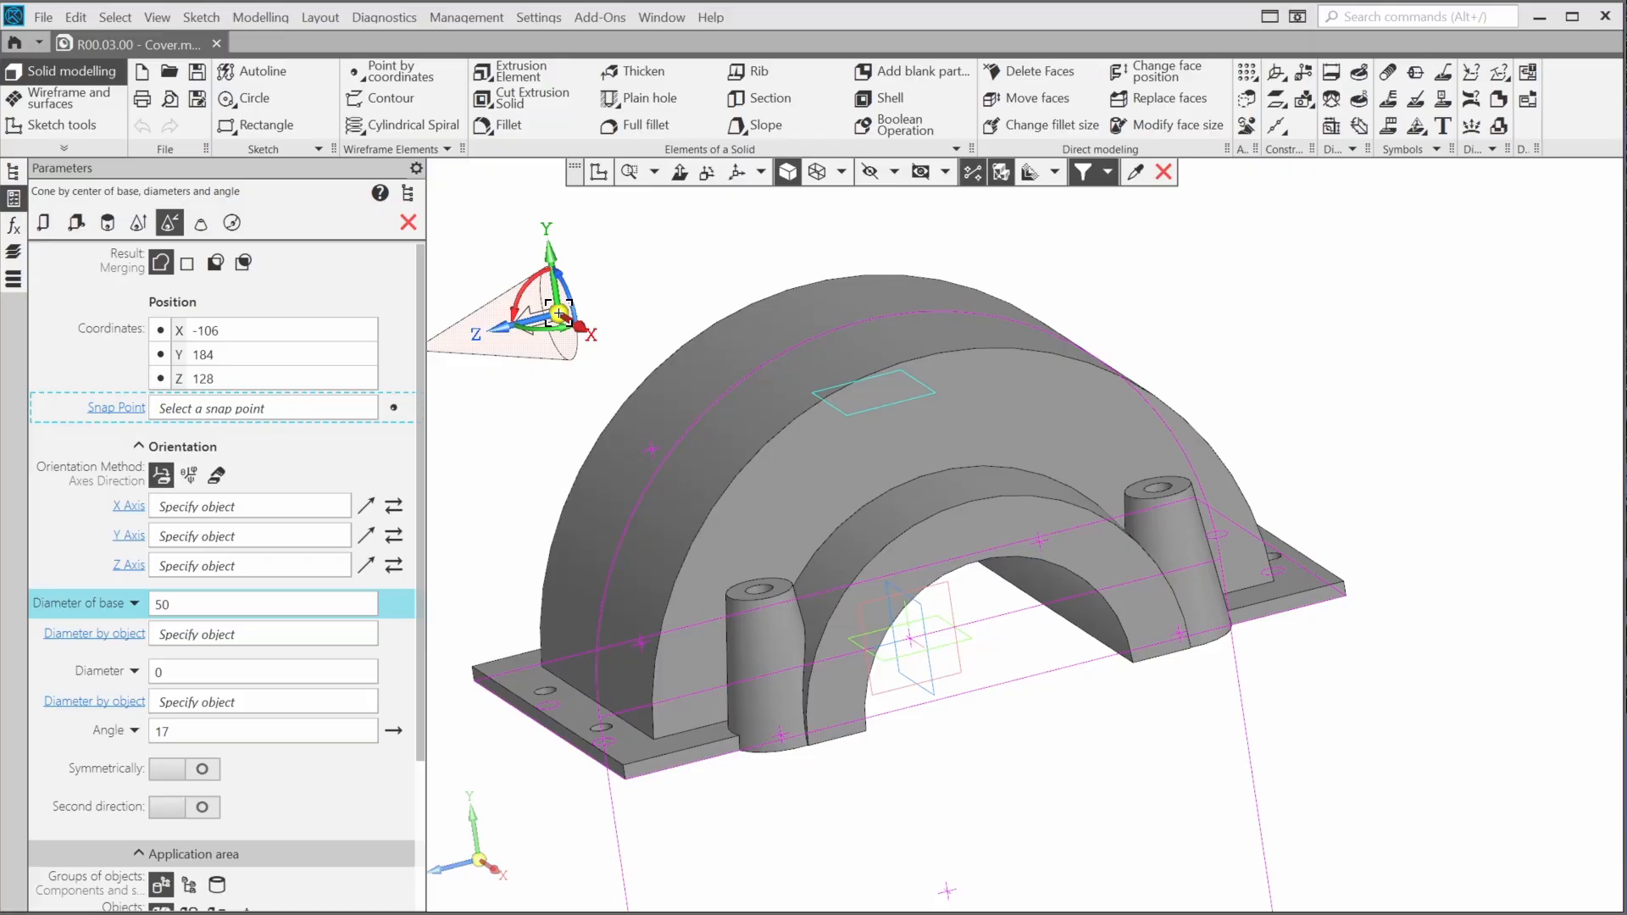
{"action": "scroll", "coordinate": [551, 356], "scroll_direction": "up", "scroll_amount": 5}
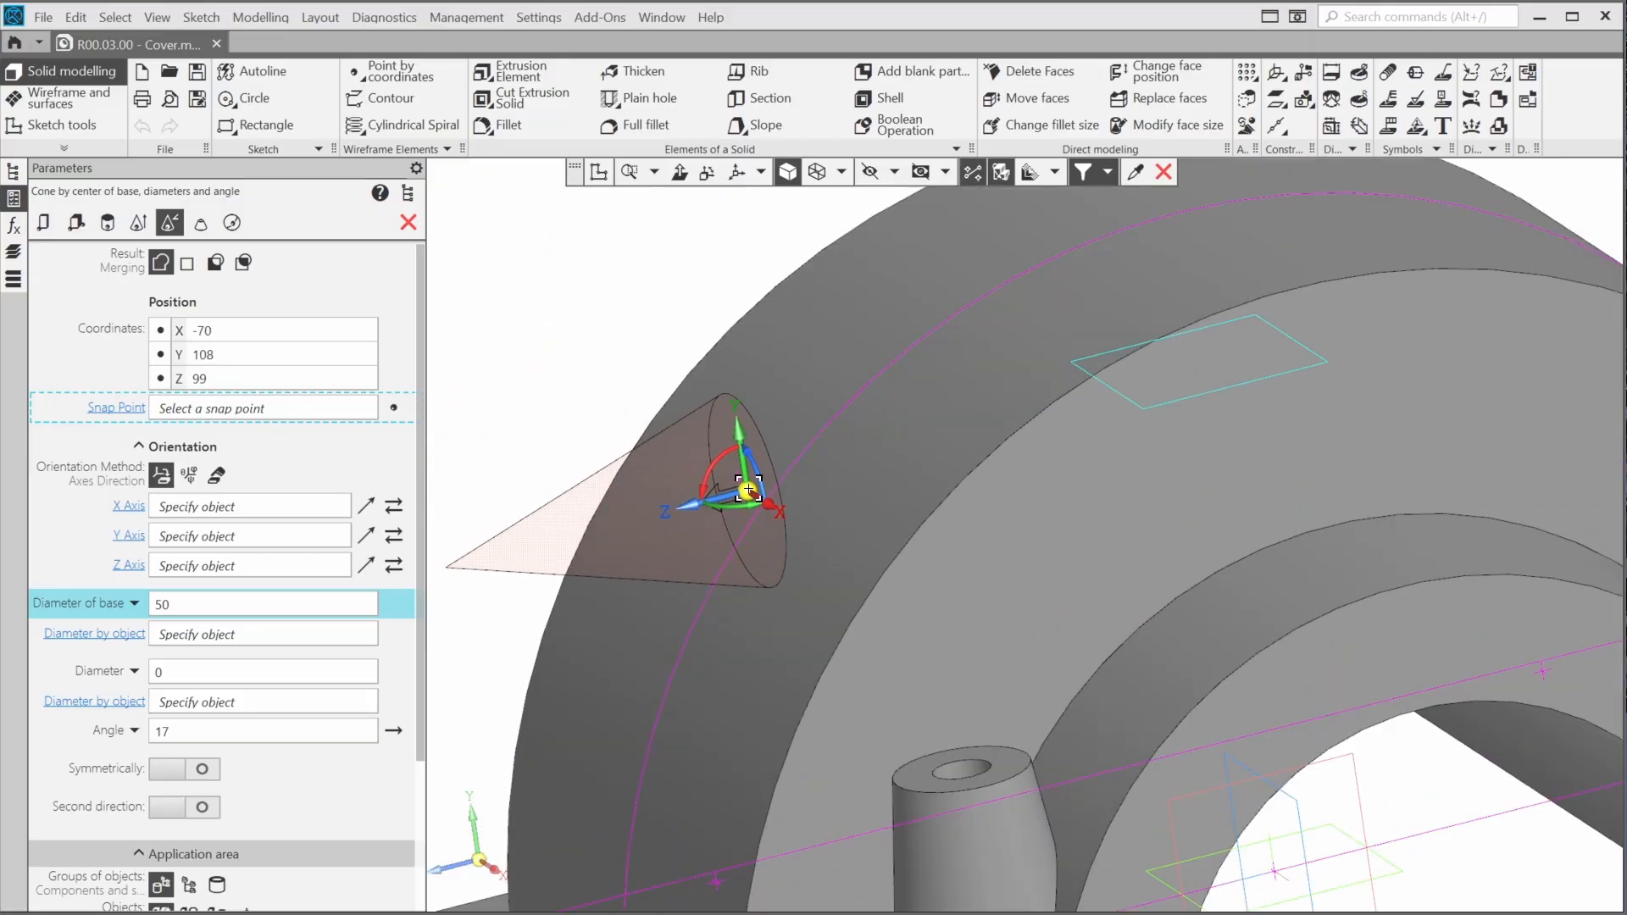
{"action": "left_click", "coordinate": [746, 489]}
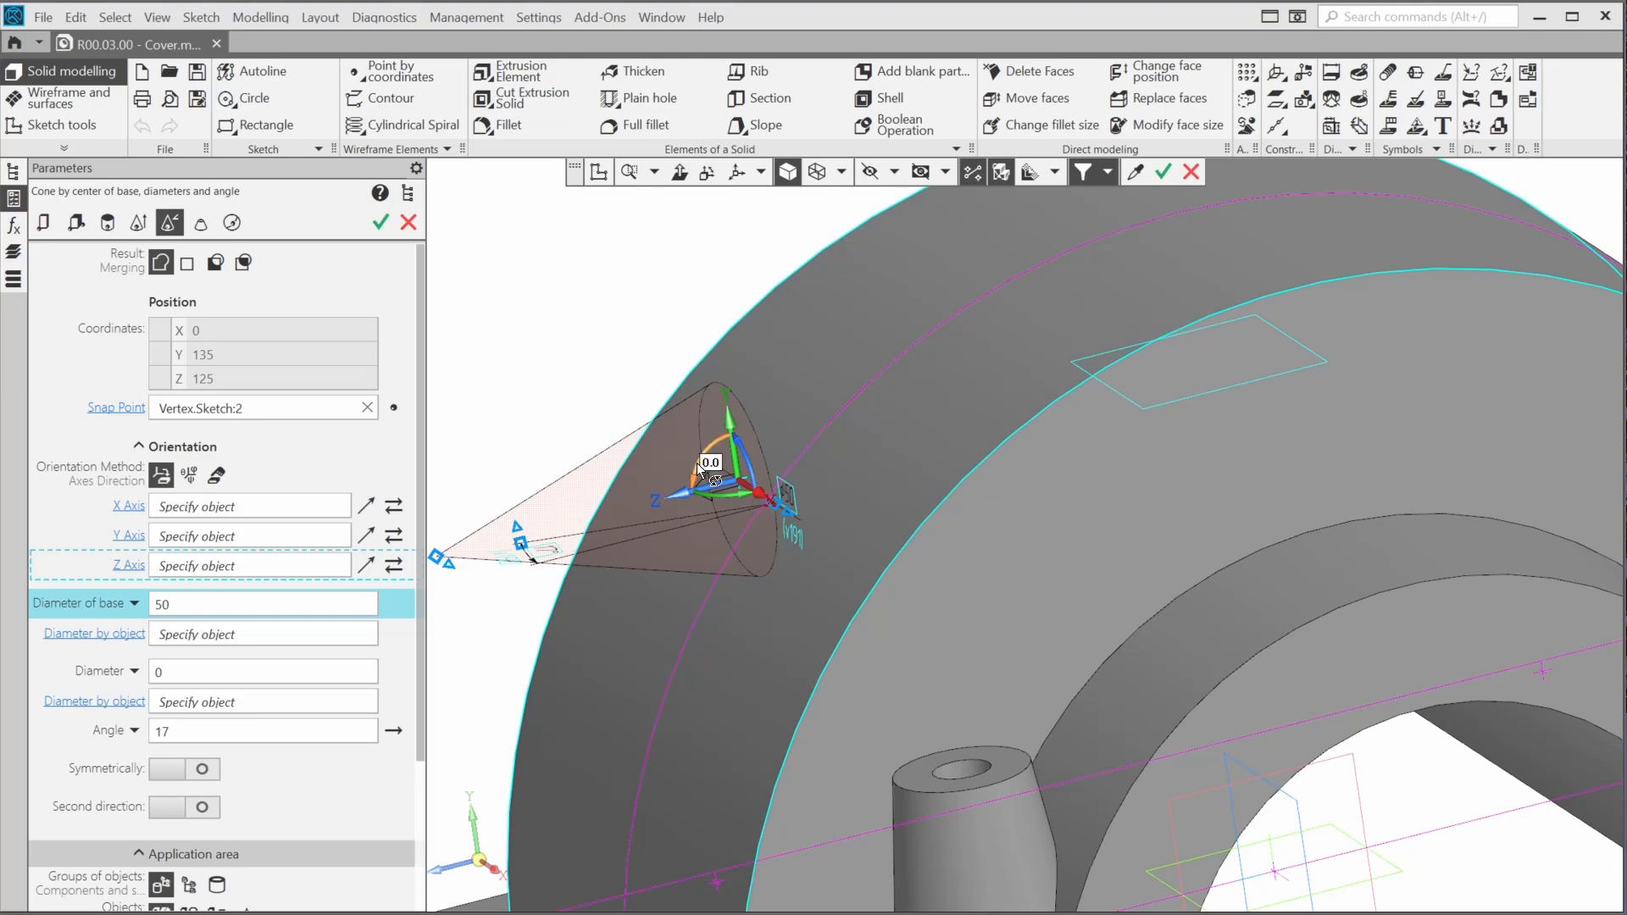
Rotate the cone by 90° so that its axis points straight down towards the flange
{"action": "left_click", "coordinate": [708, 463]}
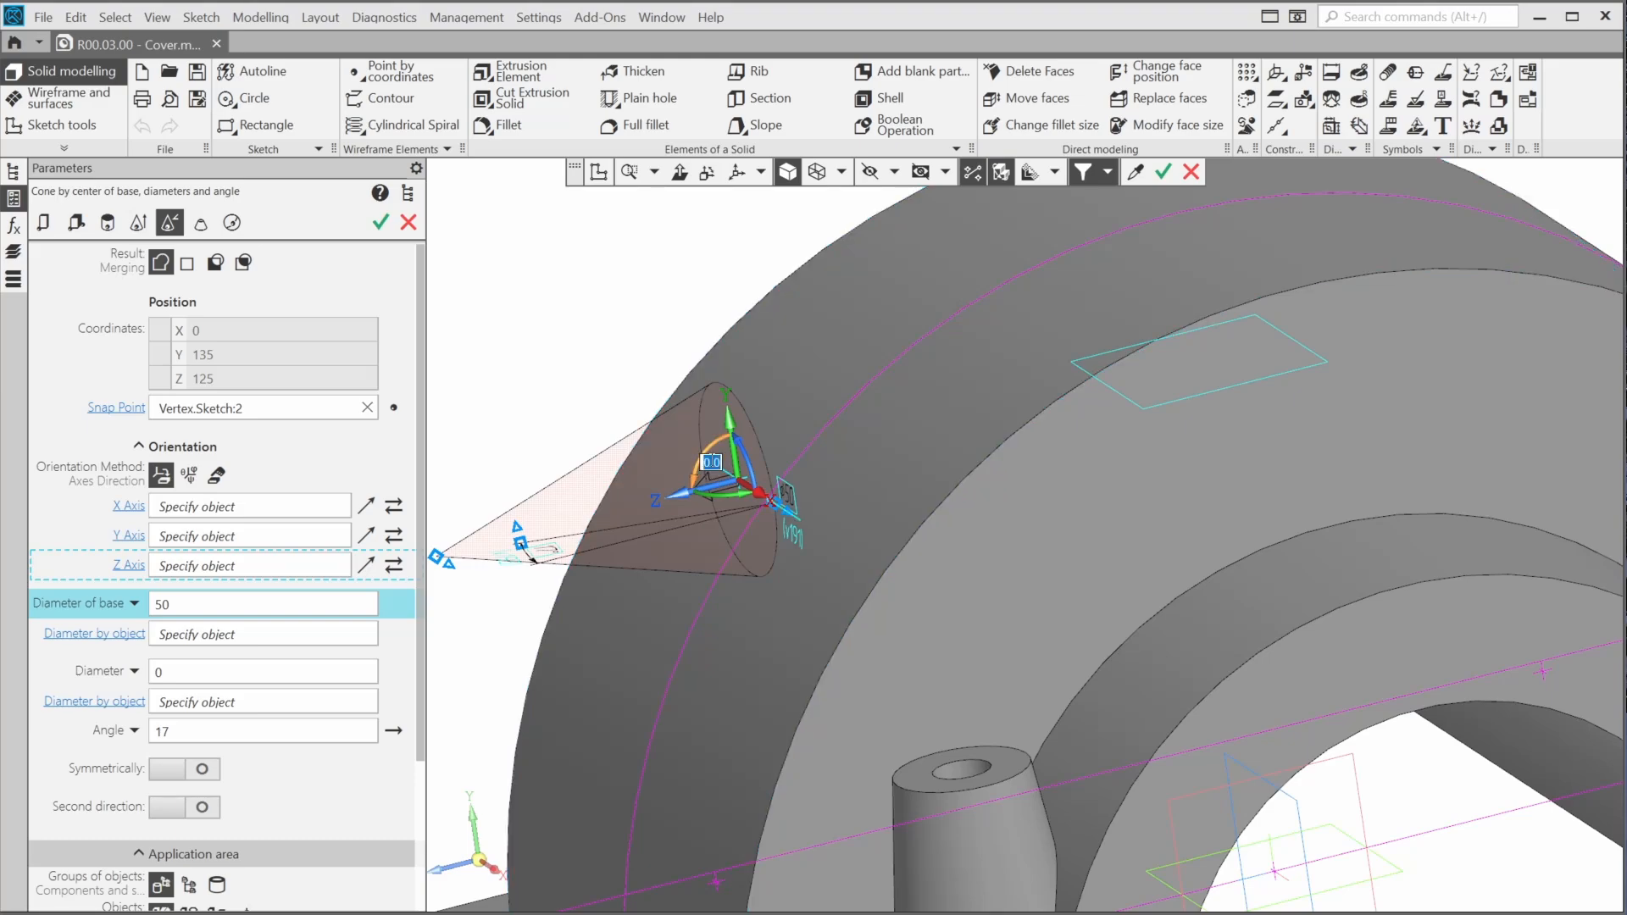
{"action": "type", "text": "90"}
{"action": "key", "text": "Return"}
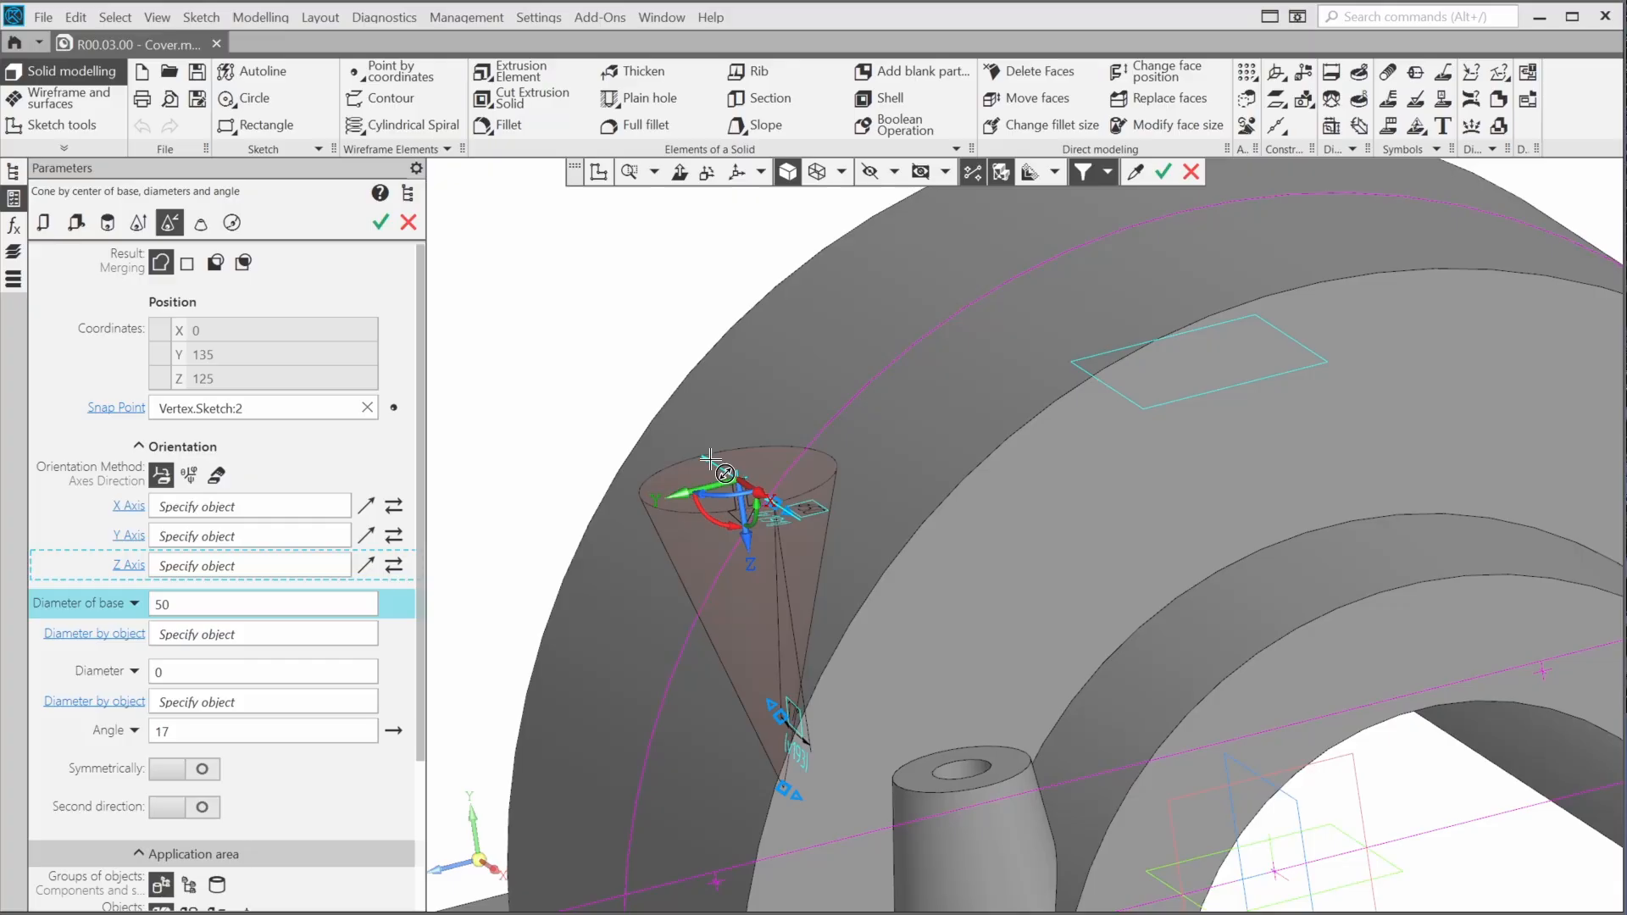
Set the cone's second diameter to 65 mm, reverse its angle direction, set the angle to 5° and create it
{"action": "left_click", "coordinate": [317, 672]}
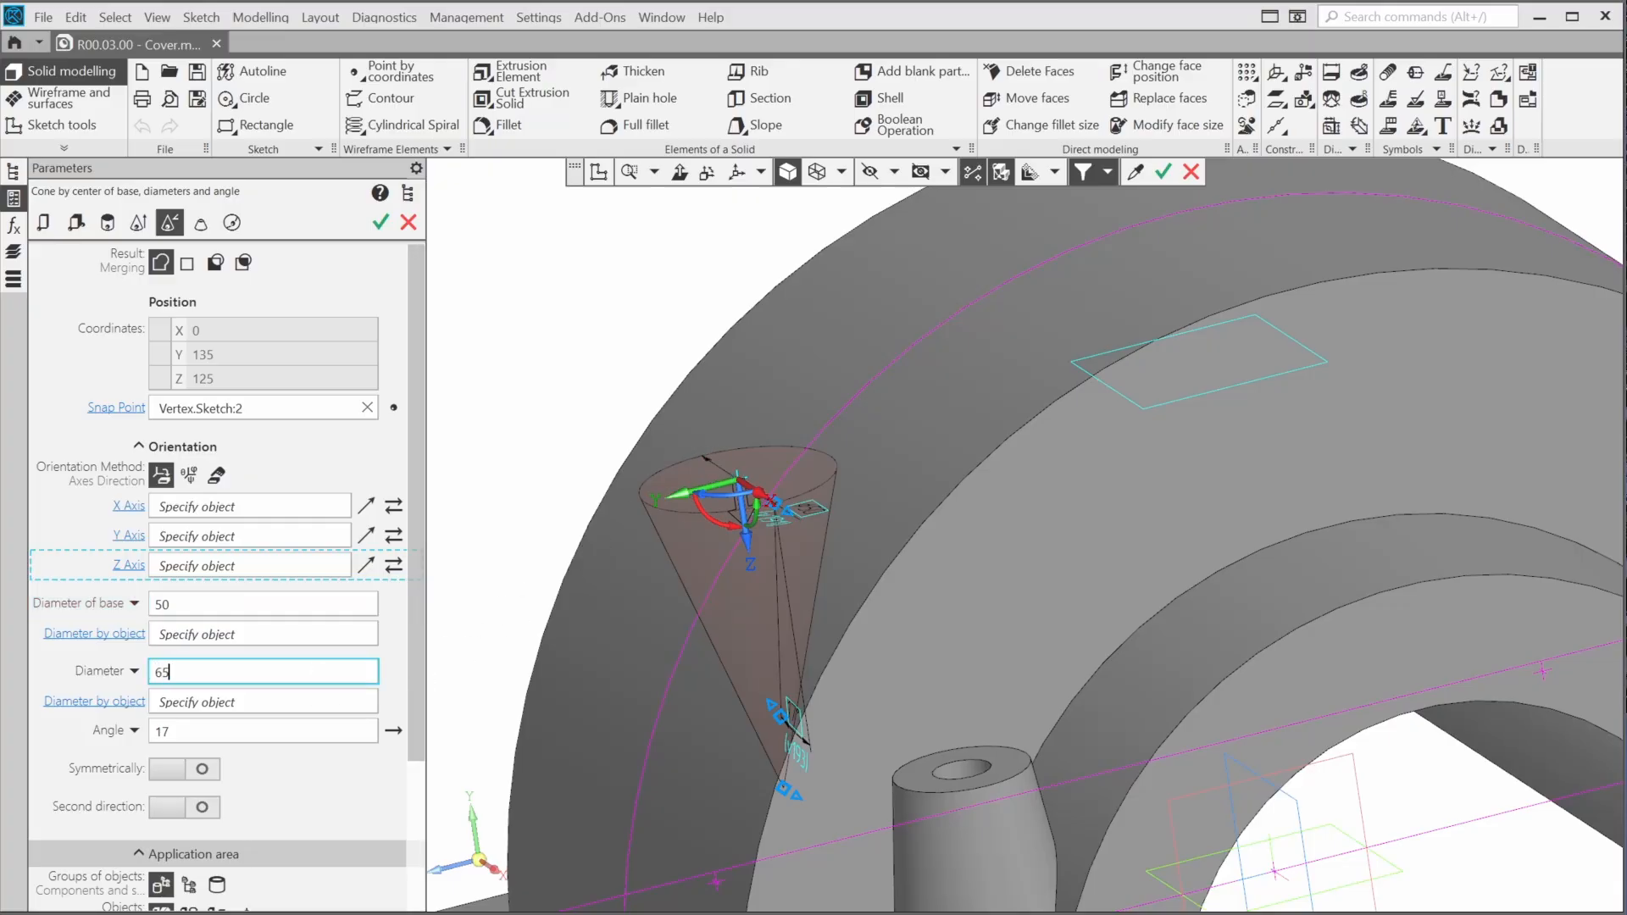
{"action": "key", "text": "Return"}
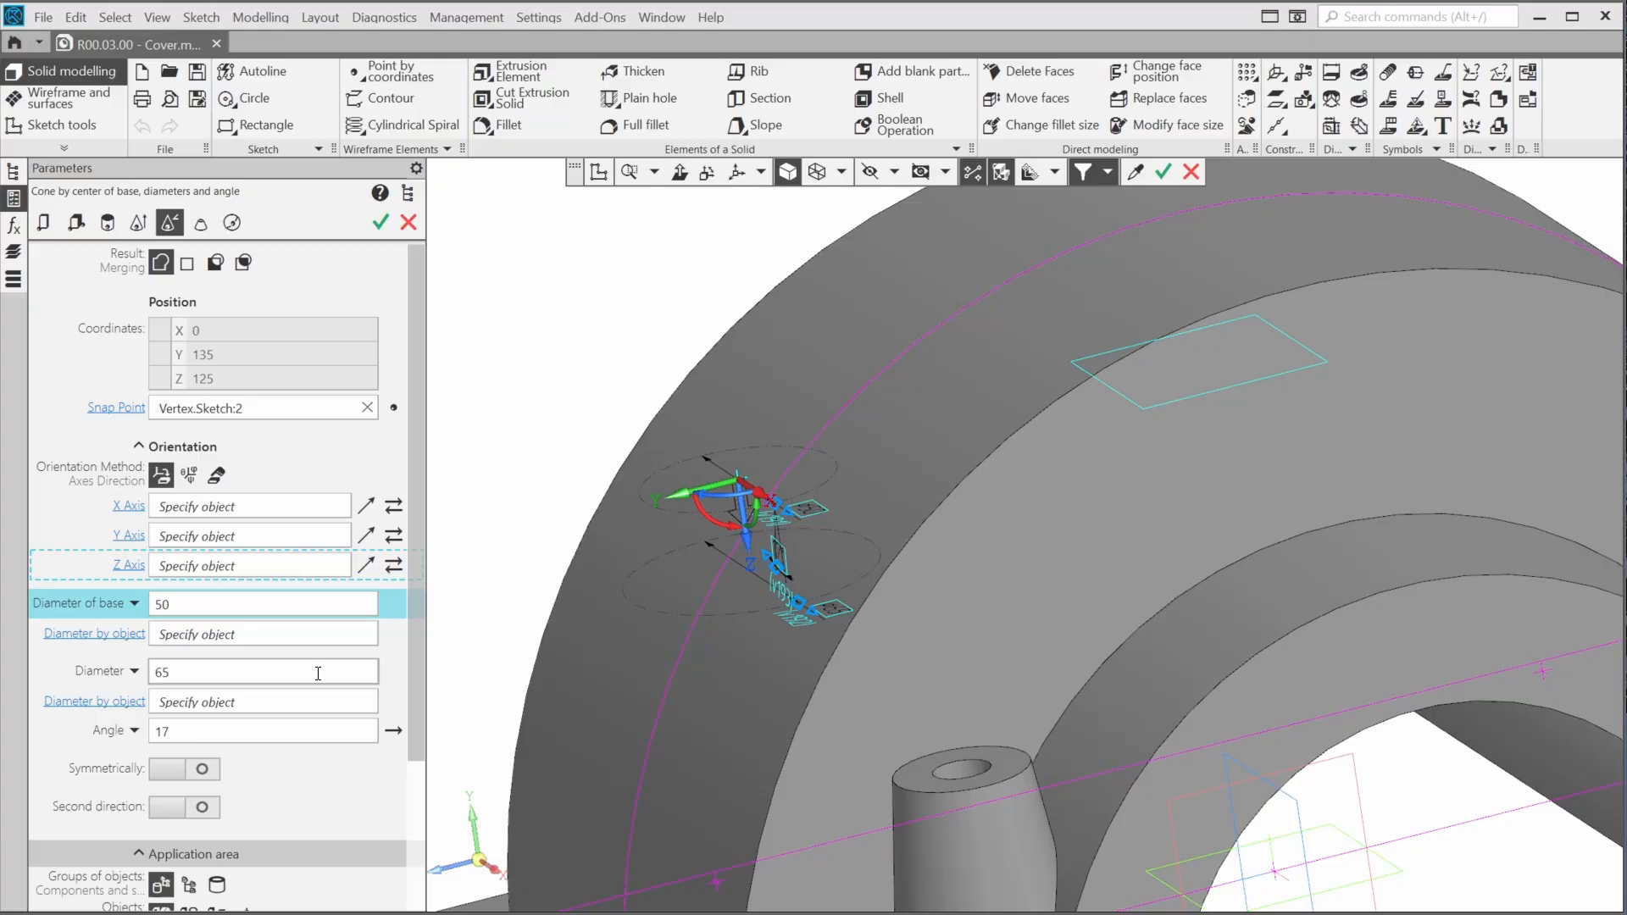
{"action": "left_click", "coordinate": [388, 732]}
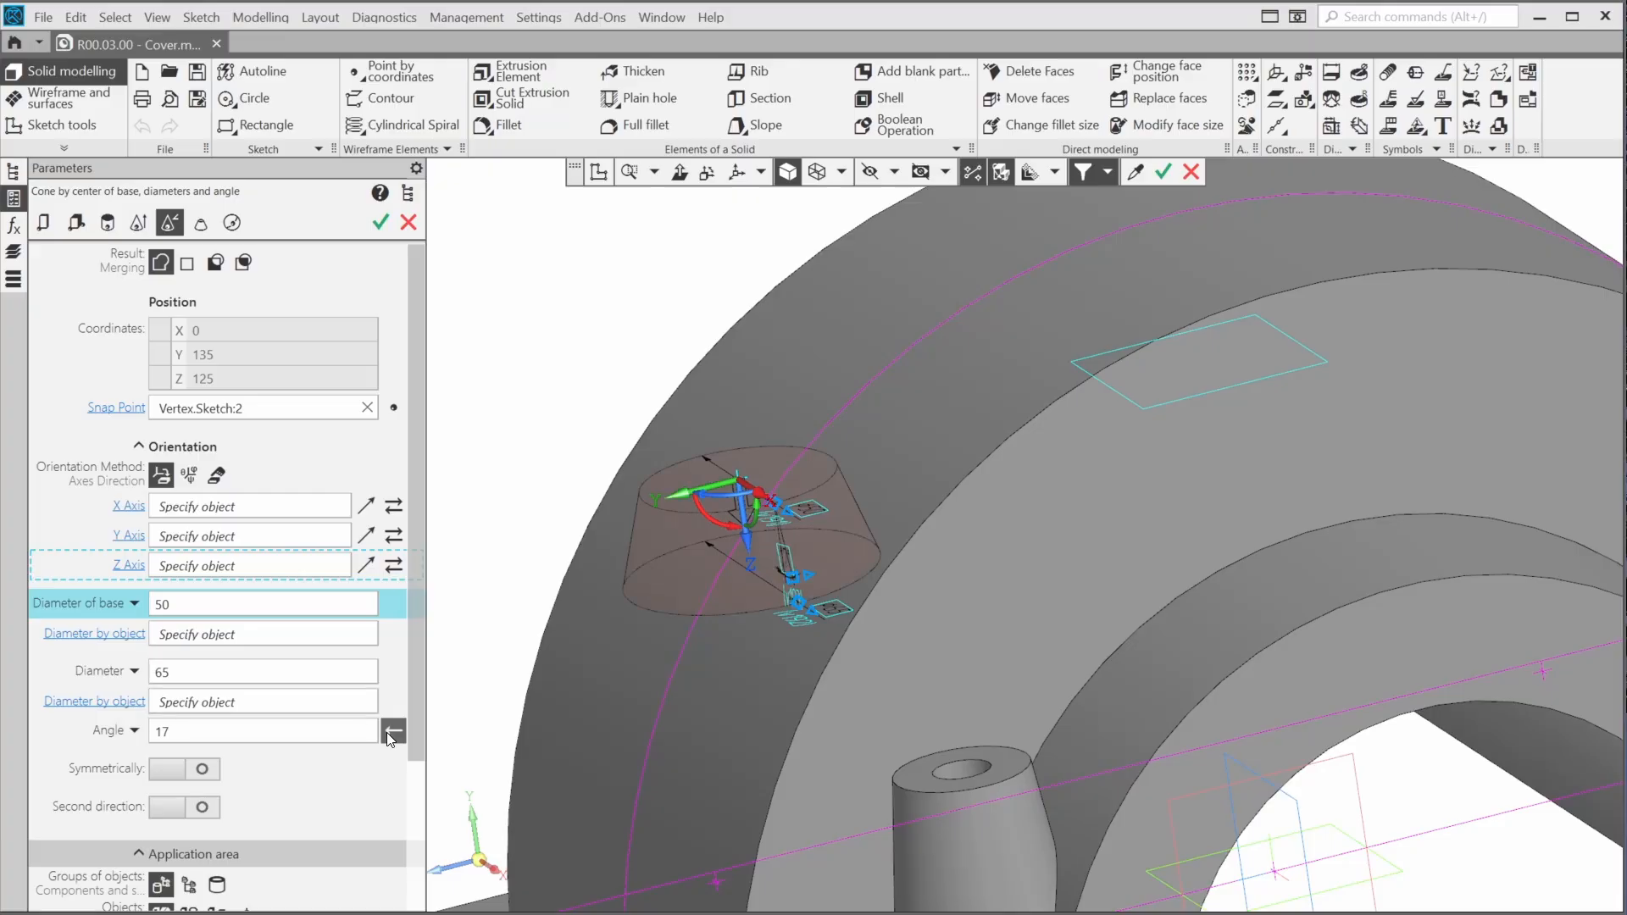
{"action": "left_click", "coordinate": [340, 732]}
{"action": "type", "text": "5"}
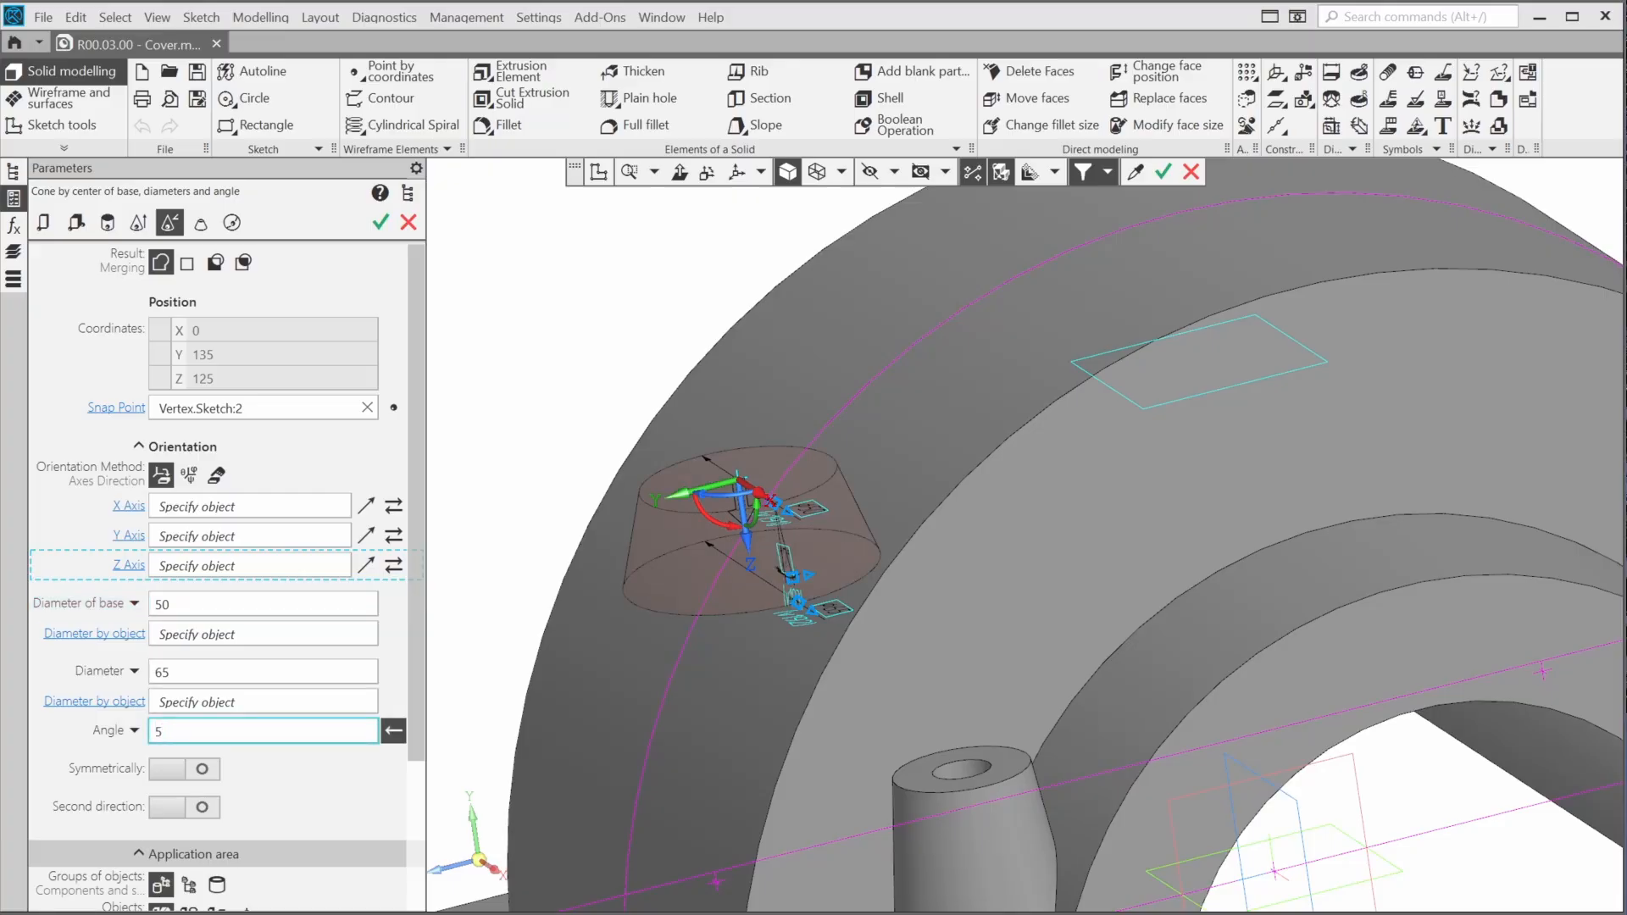
{"action": "key", "text": "Return"}
{"action": "left_click", "coordinate": [380, 222]}
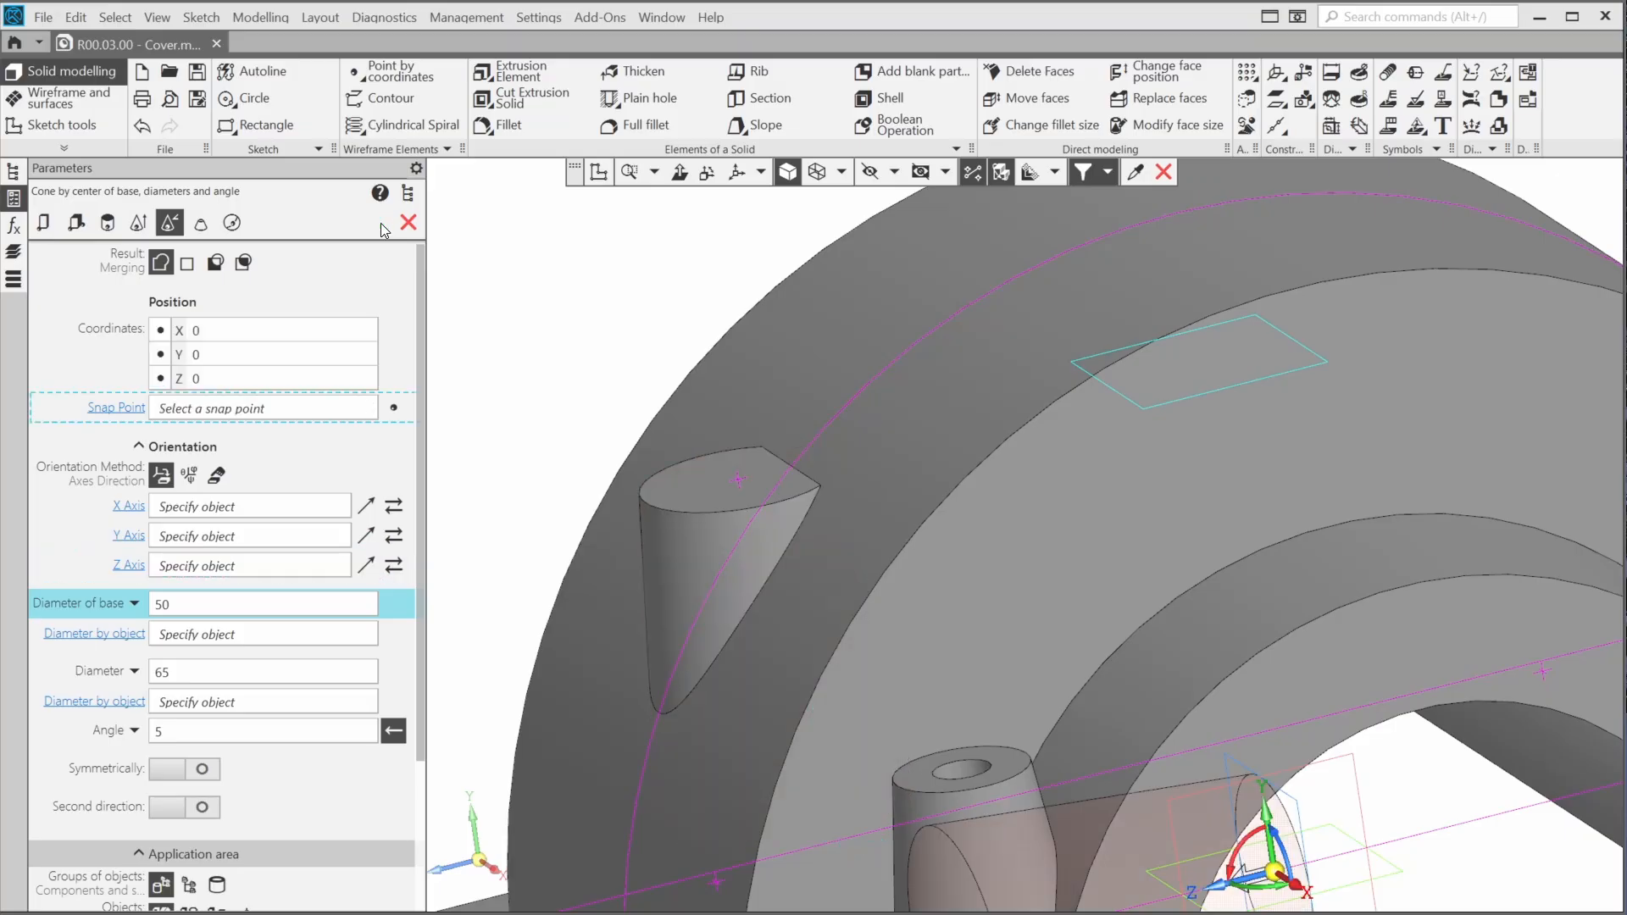
Begin a hole with countersink on the new cone boss's top face, snapped to the offset-plane sketch point
{"action": "left_click", "coordinate": [649, 100]}
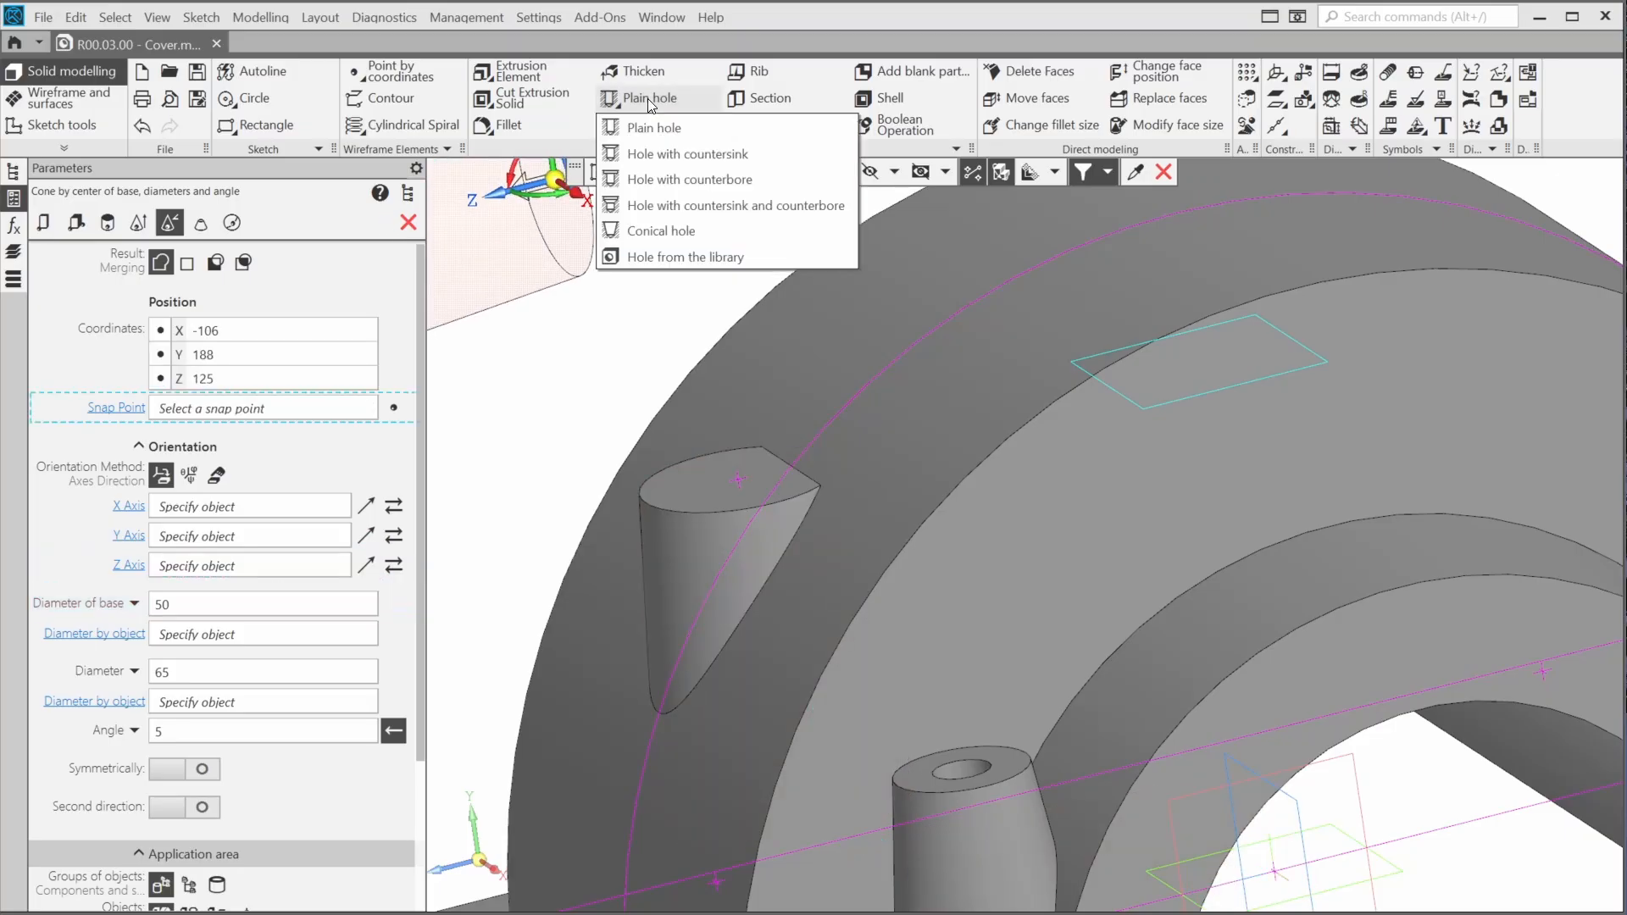
{"action": "left_click", "coordinate": [660, 156]}
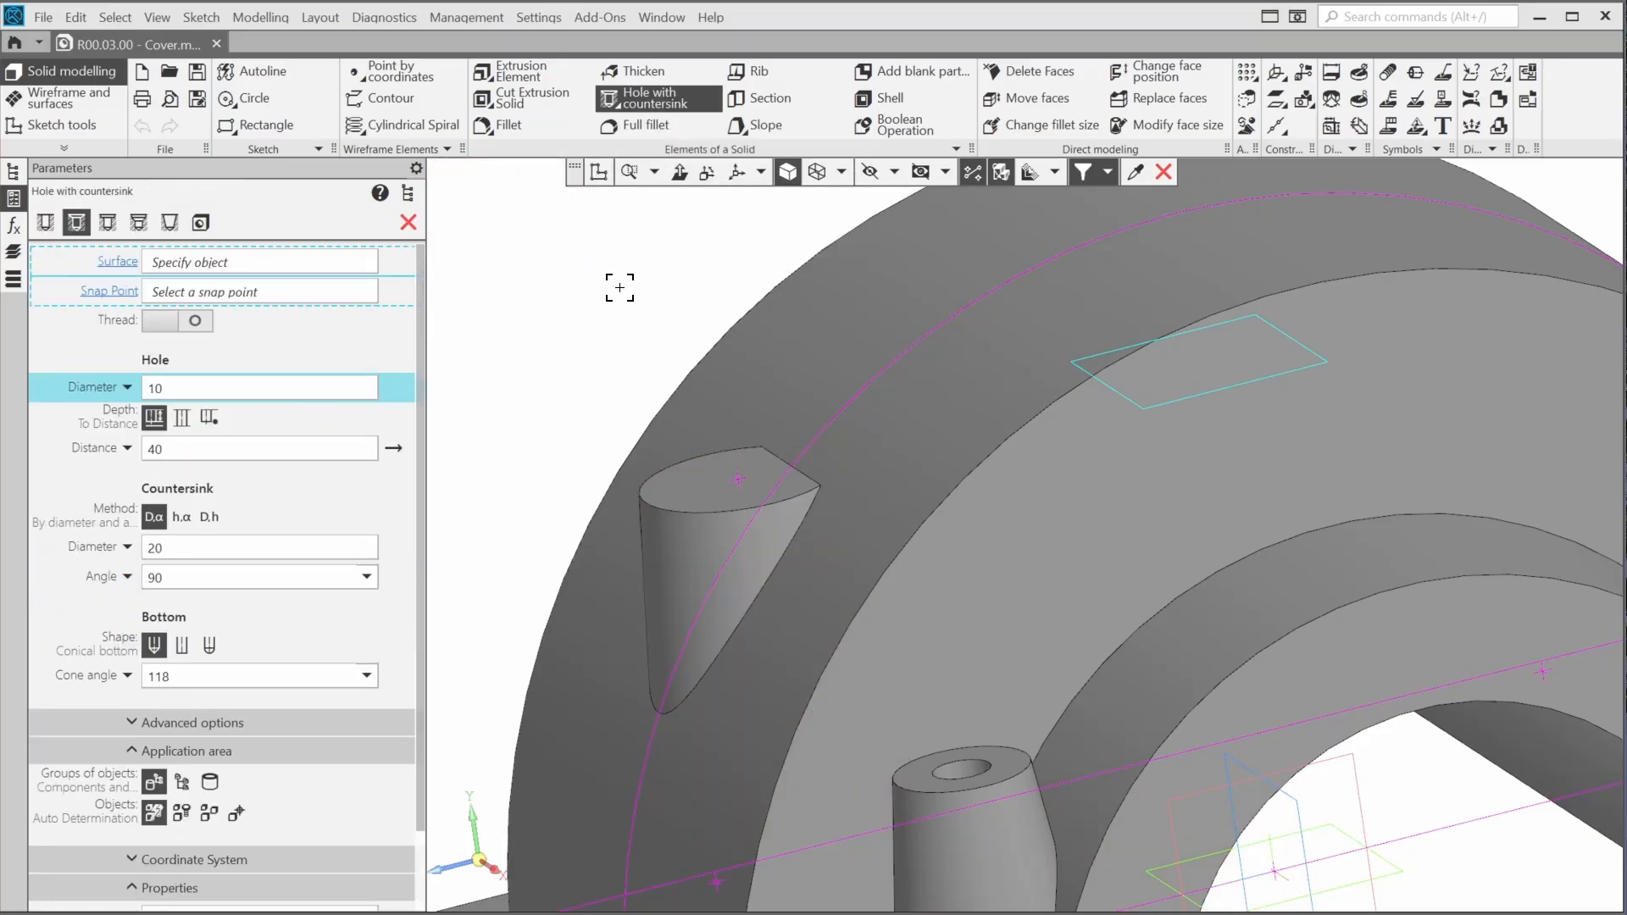
{"action": "left_click", "coordinate": [737, 480]}
{"action": "left_click", "coordinate": [715, 496]}
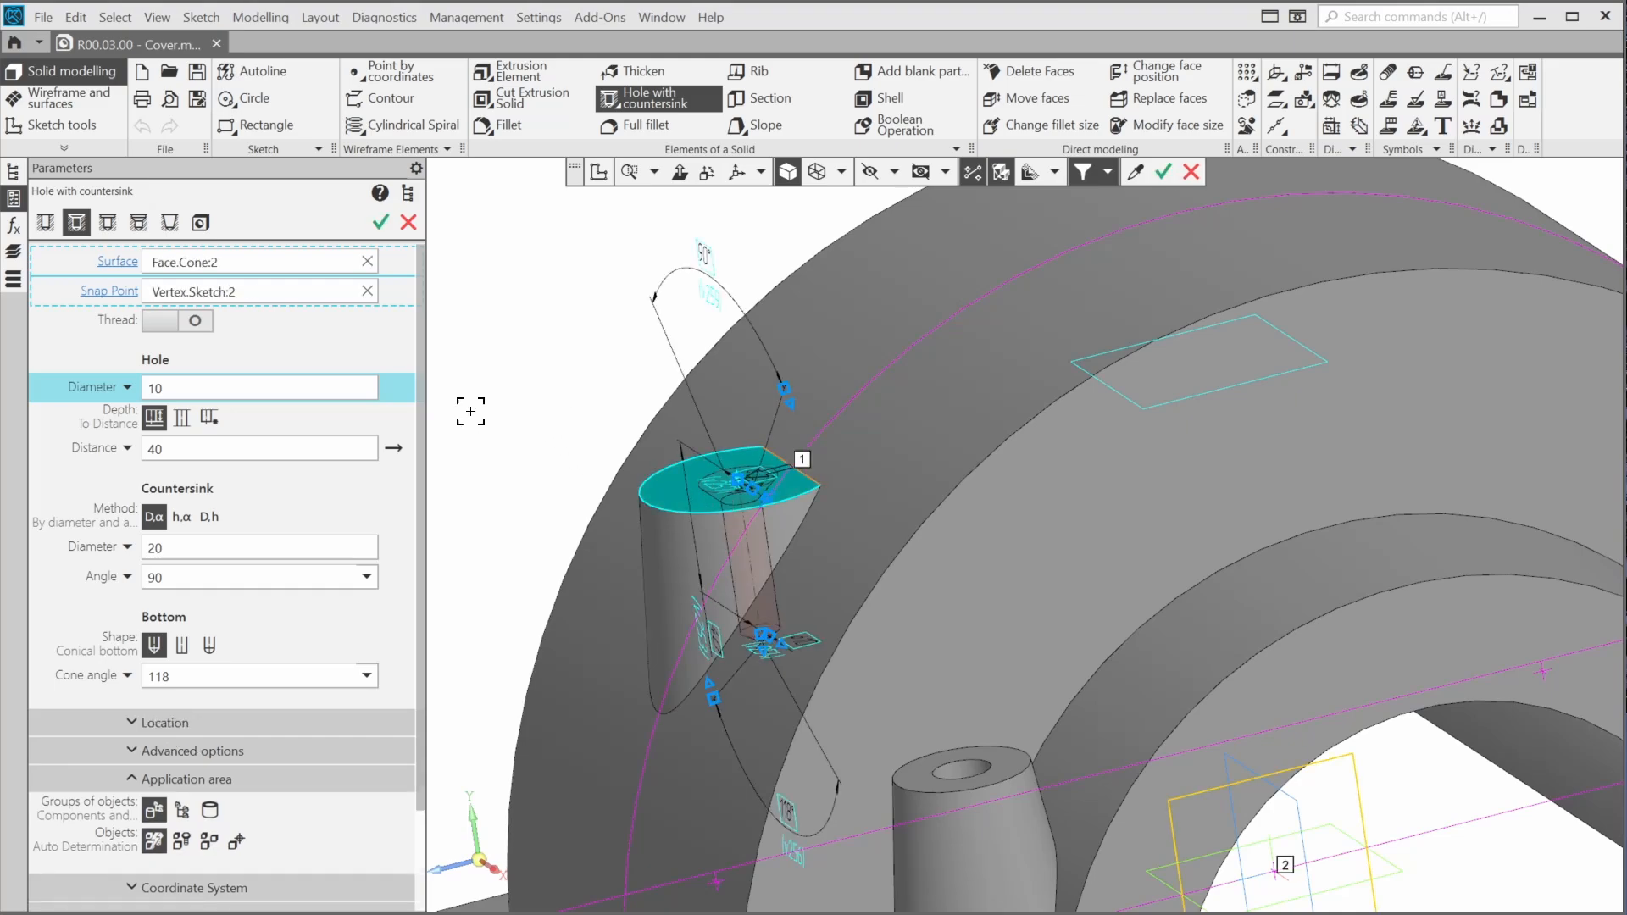
Add an ISO 724 metric coarse pitch thread with a length of 12 mm and set the hole depth to 15 mm
{"action": "left_click", "coordinate": [190, 323]}
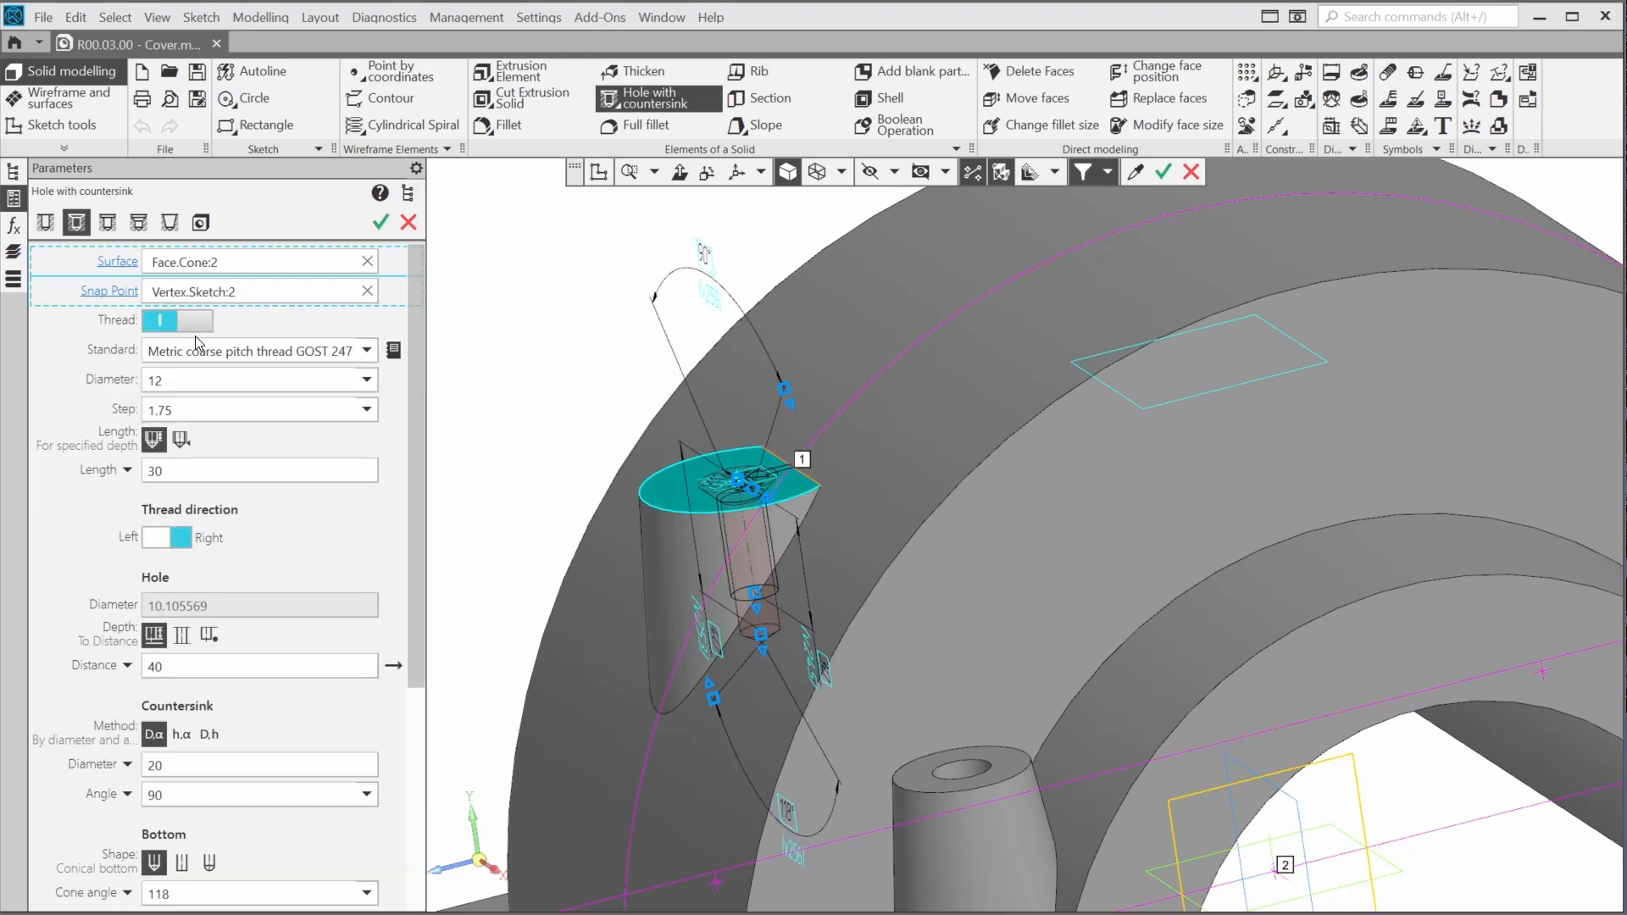
{"action": "left_click", "coordinate": [197, 351]}
{"action": "left_click", "coordinate": [239, 457]}
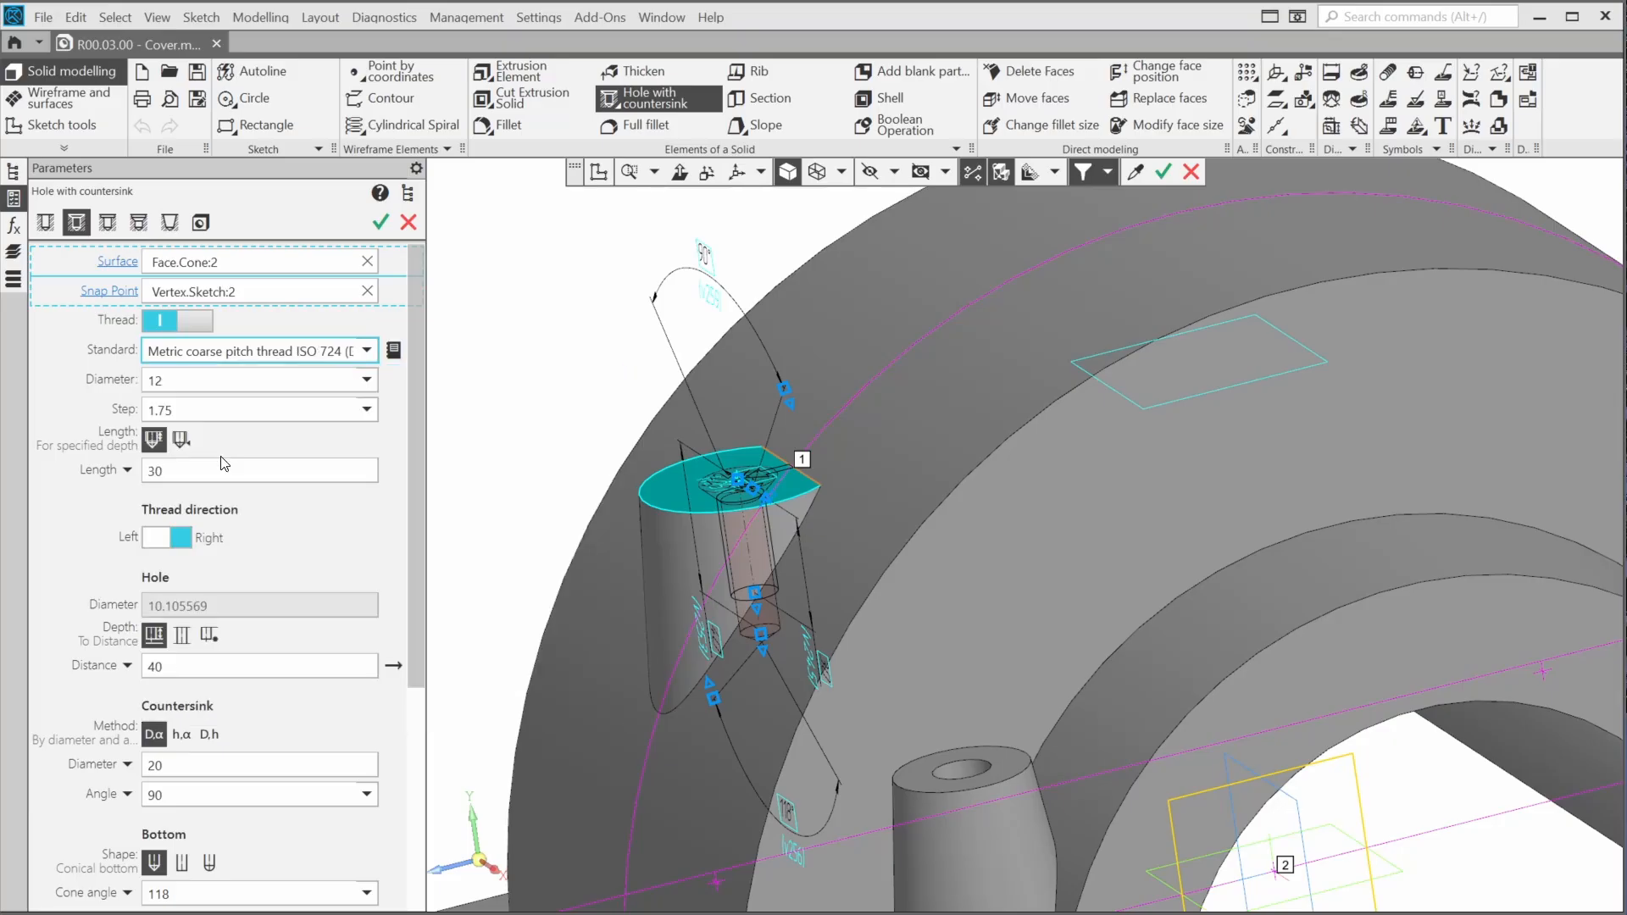
{"action": "left_click", "coordinate": [242, 467]}
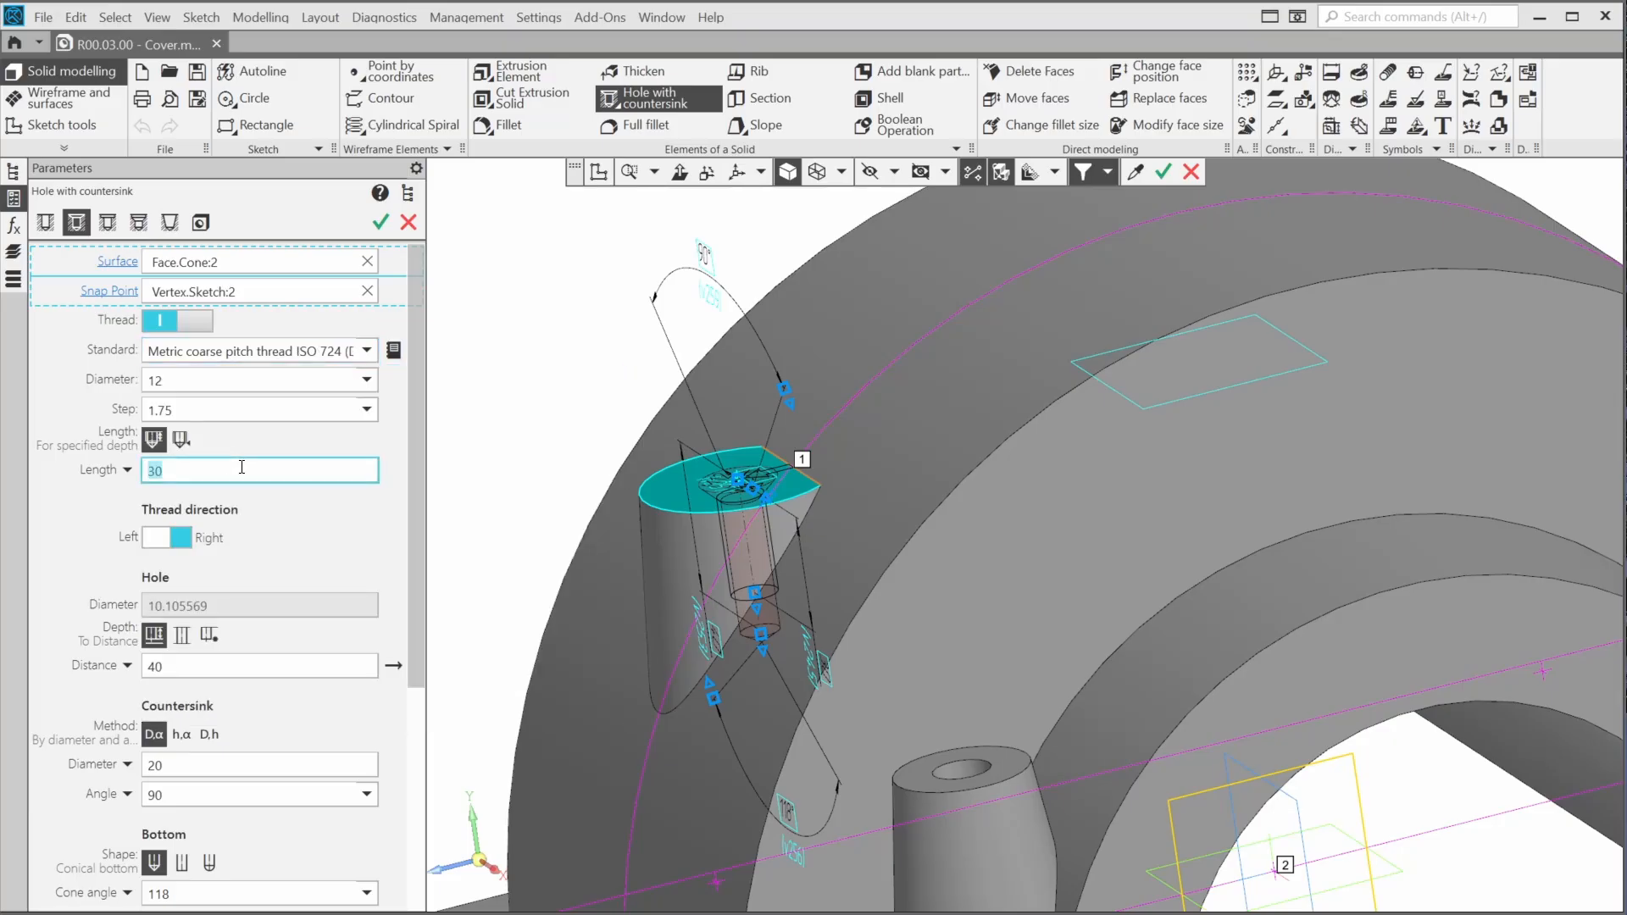
{"action": "type", "text": "12"}
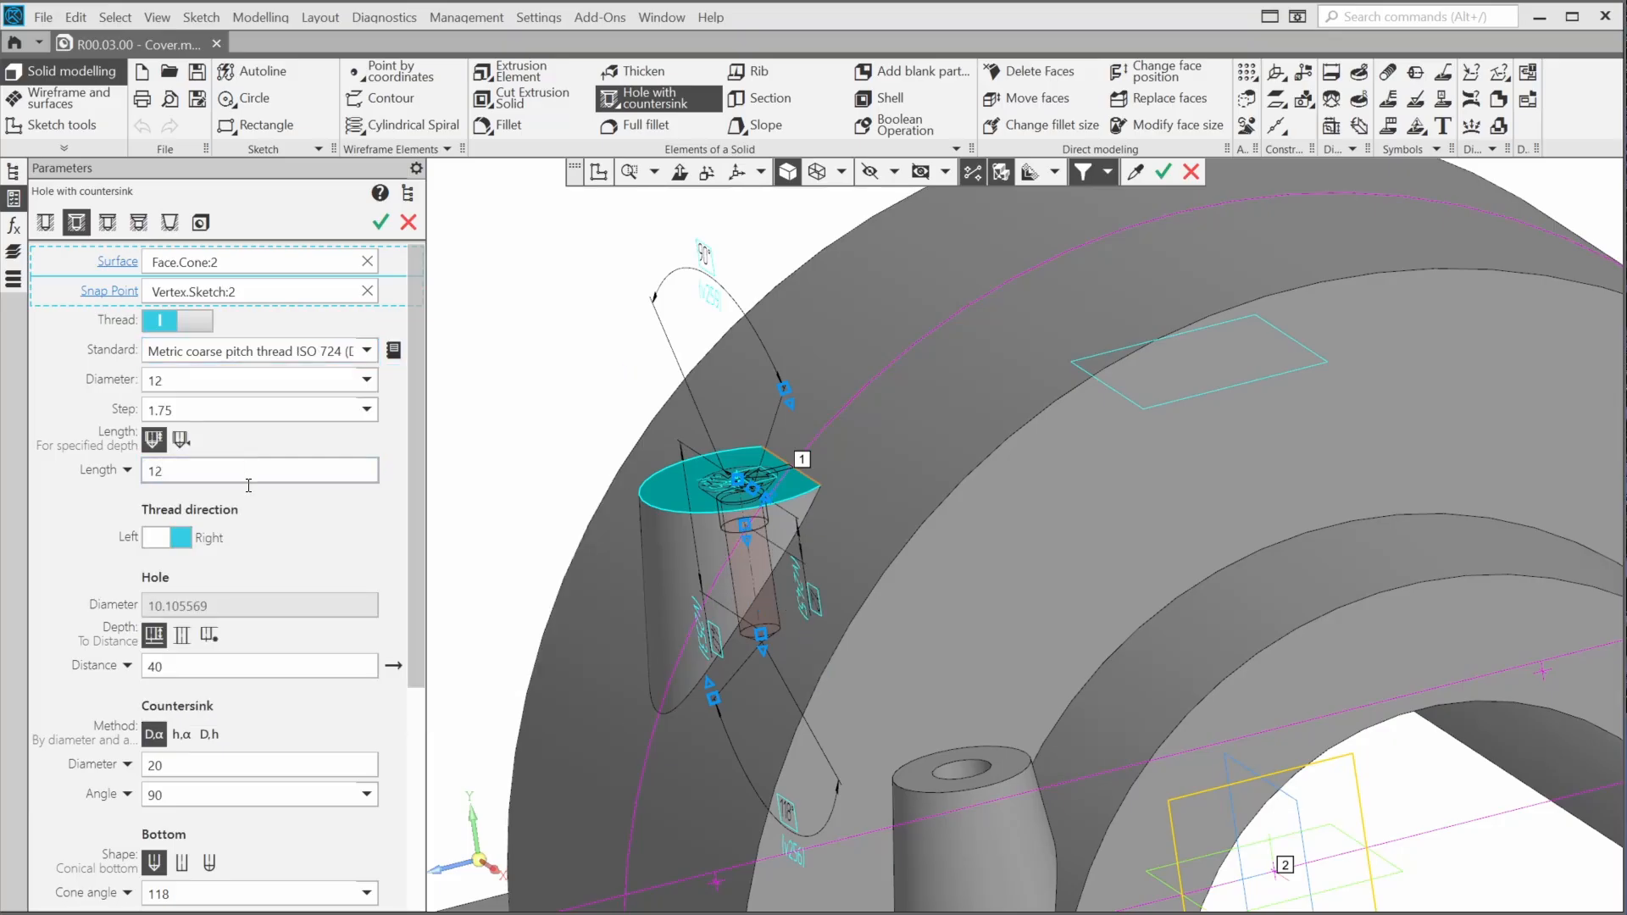
{"action": "left_click", "coordinate": [277, 665]}
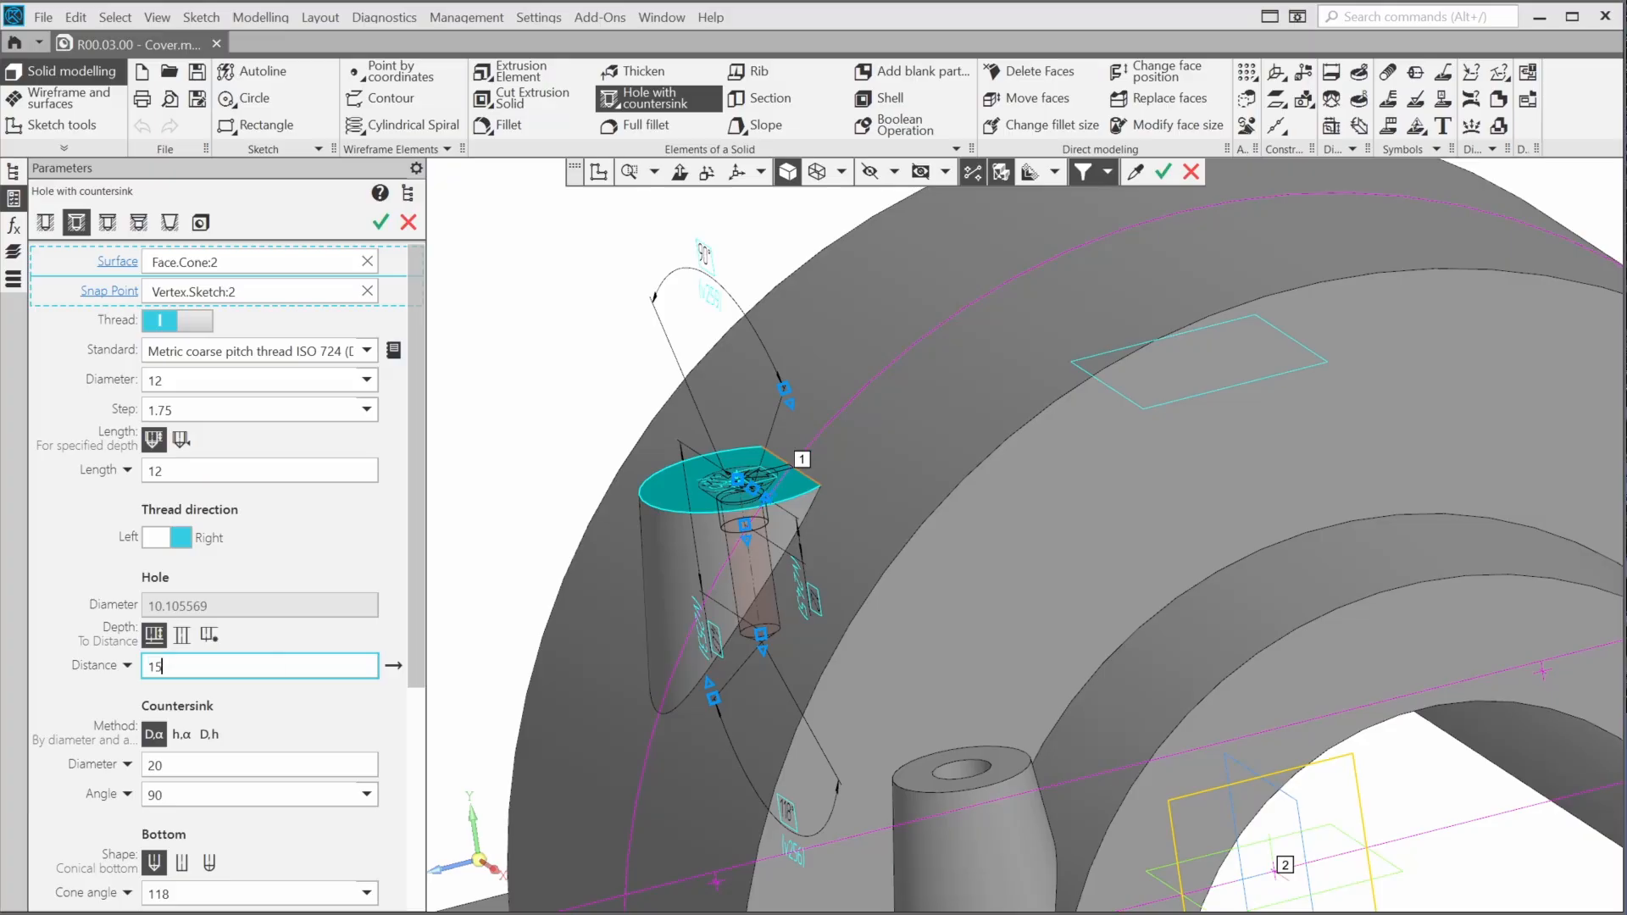
{"action": "type", "text": "15"}
{"action": "key", "text": "Return"}
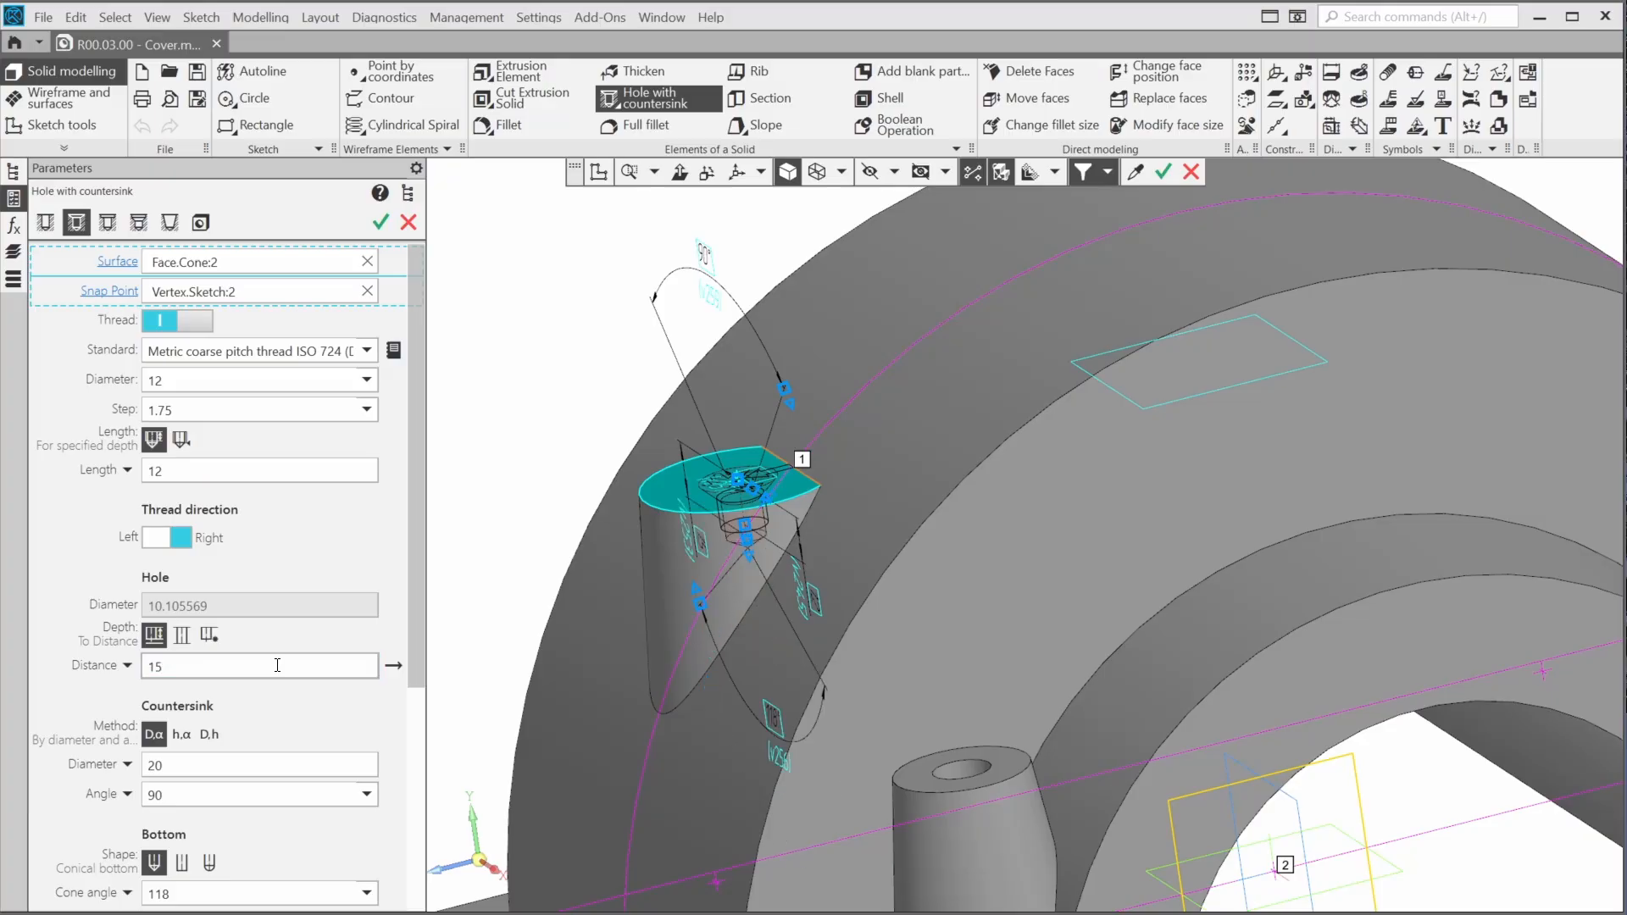
Define the countersink by depth and angle, set its depth to 2 mm, and create the threaded hole
{"action": "left_click", "coordinate": [179, 741]}
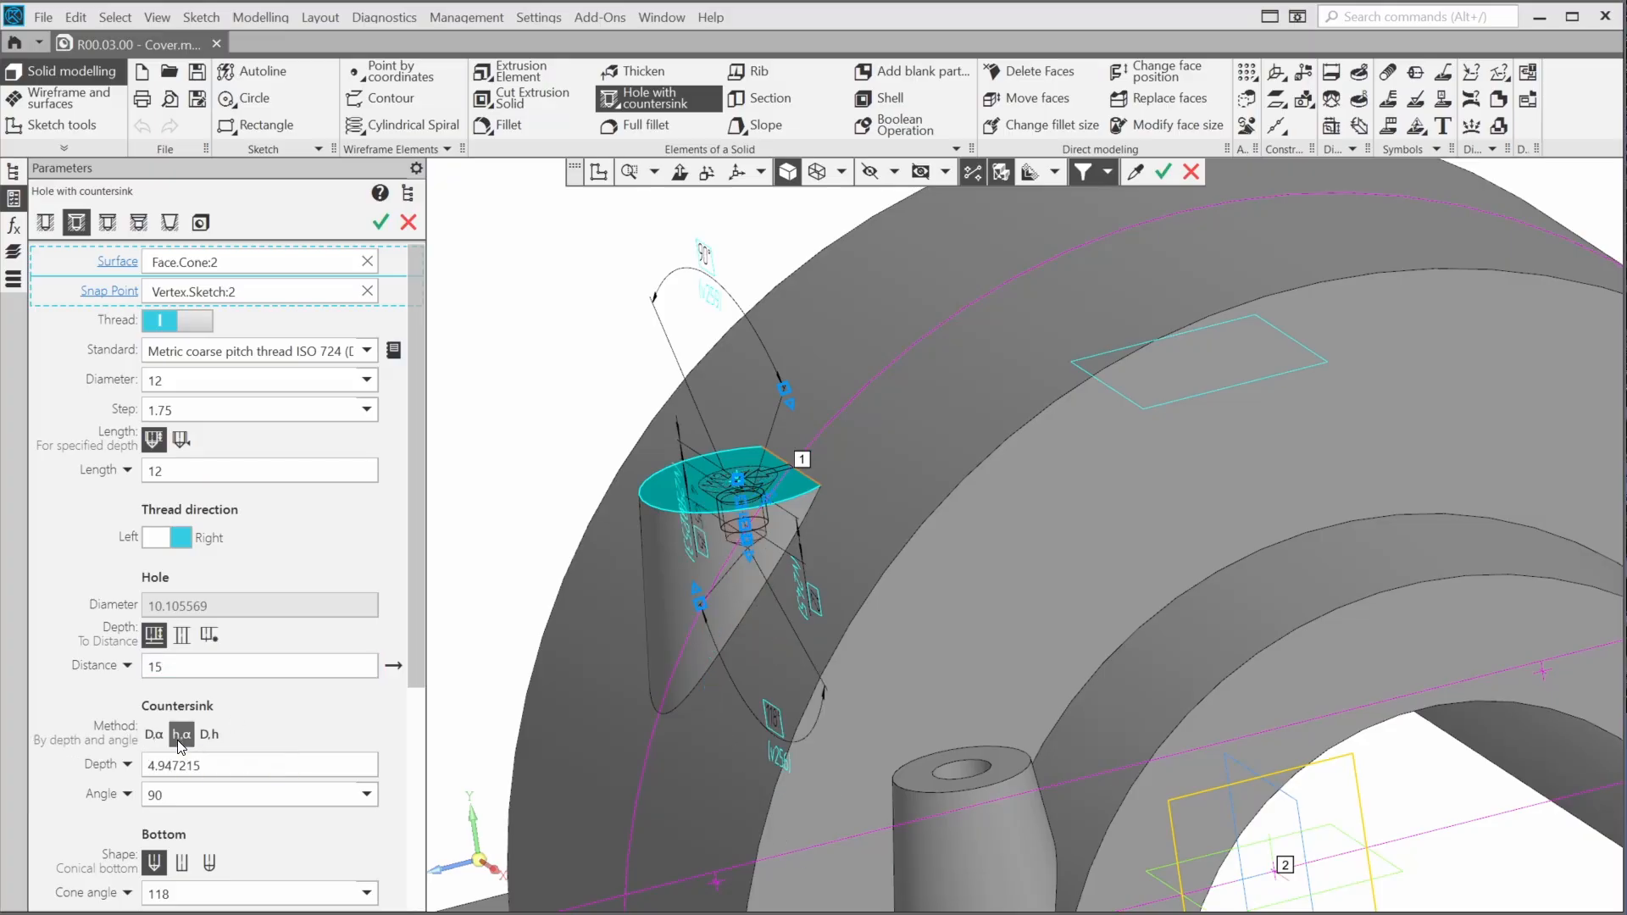
{"action": "left_click", "coordinate": [221, 757]}
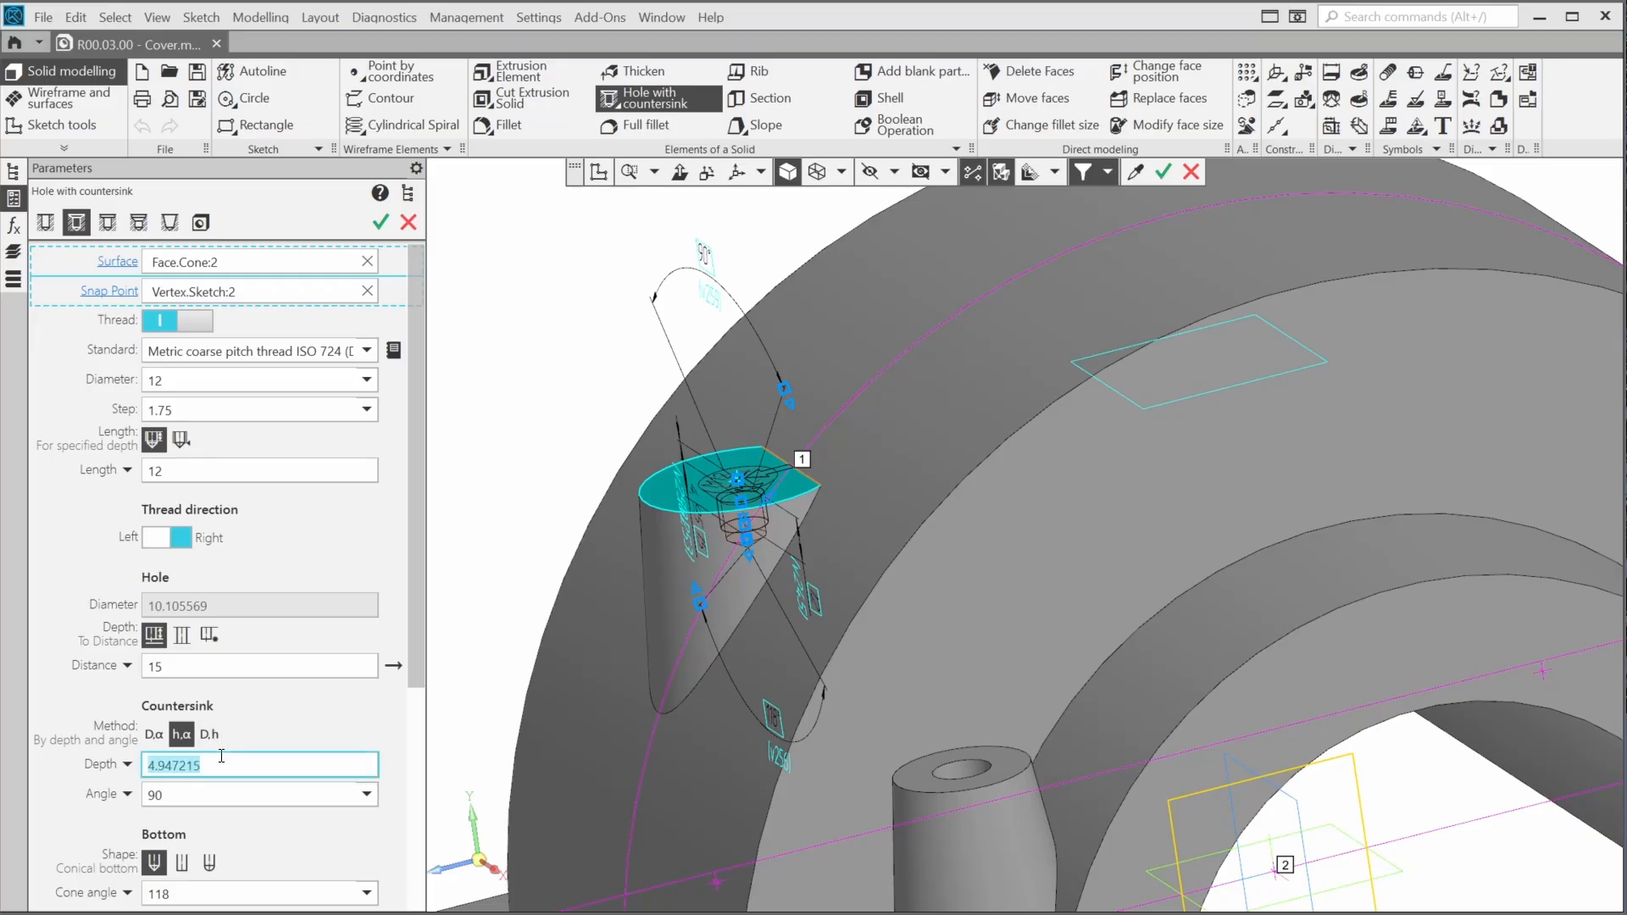
{"action": "type", "text": "2"}
{"action": "key", "text": "Return"}
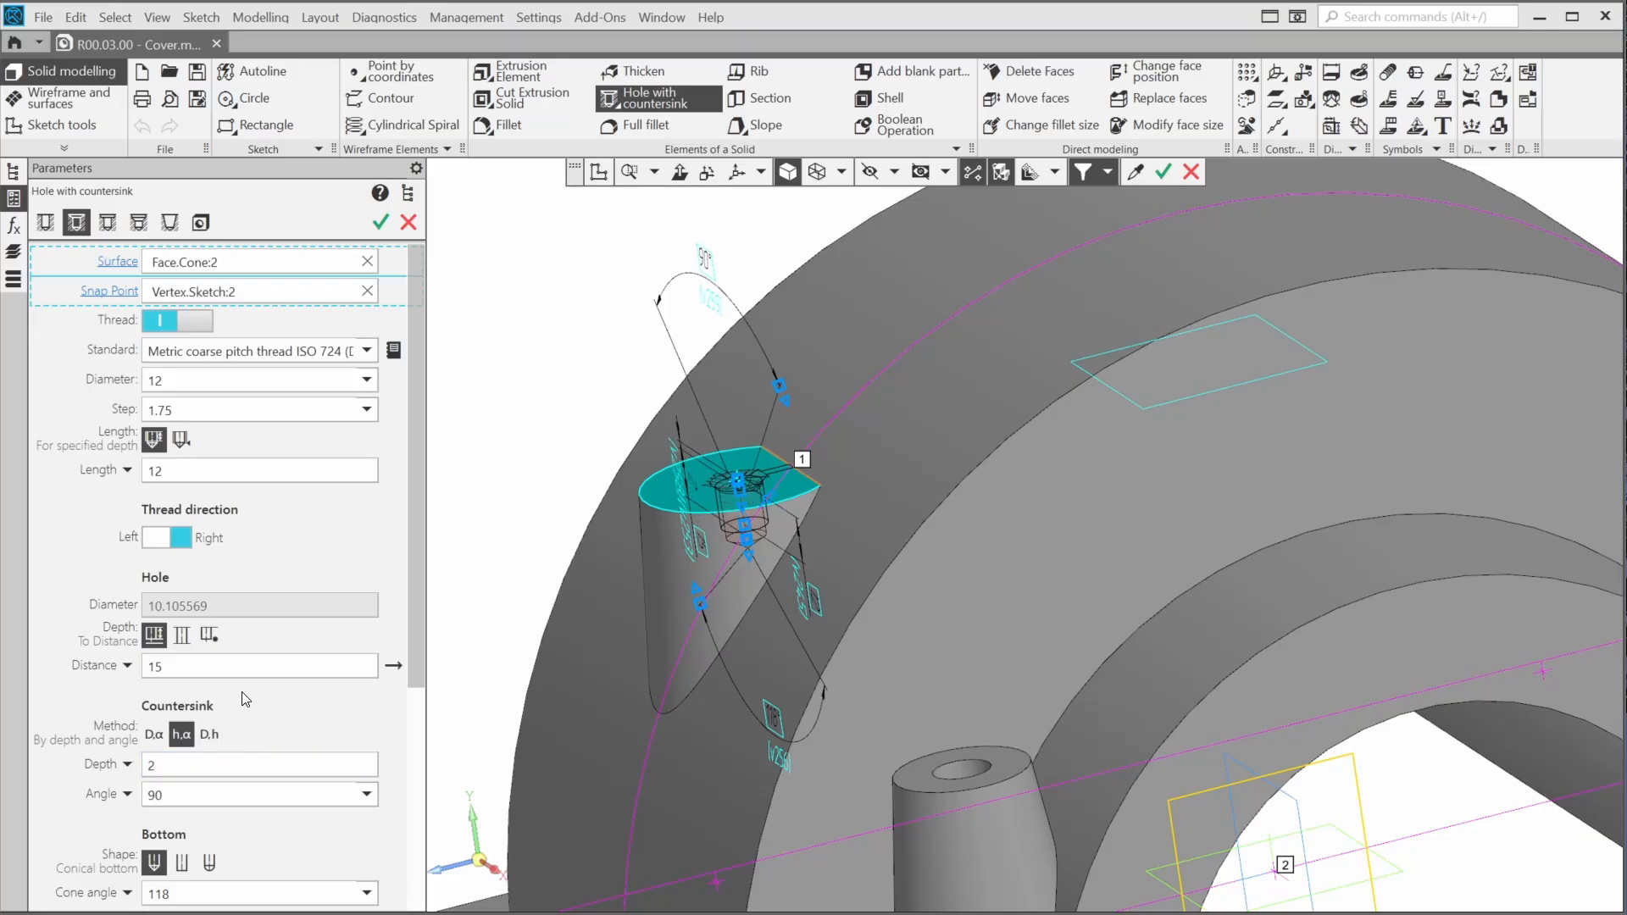
{"action": "left_click", "coordinate": [382, 224]}
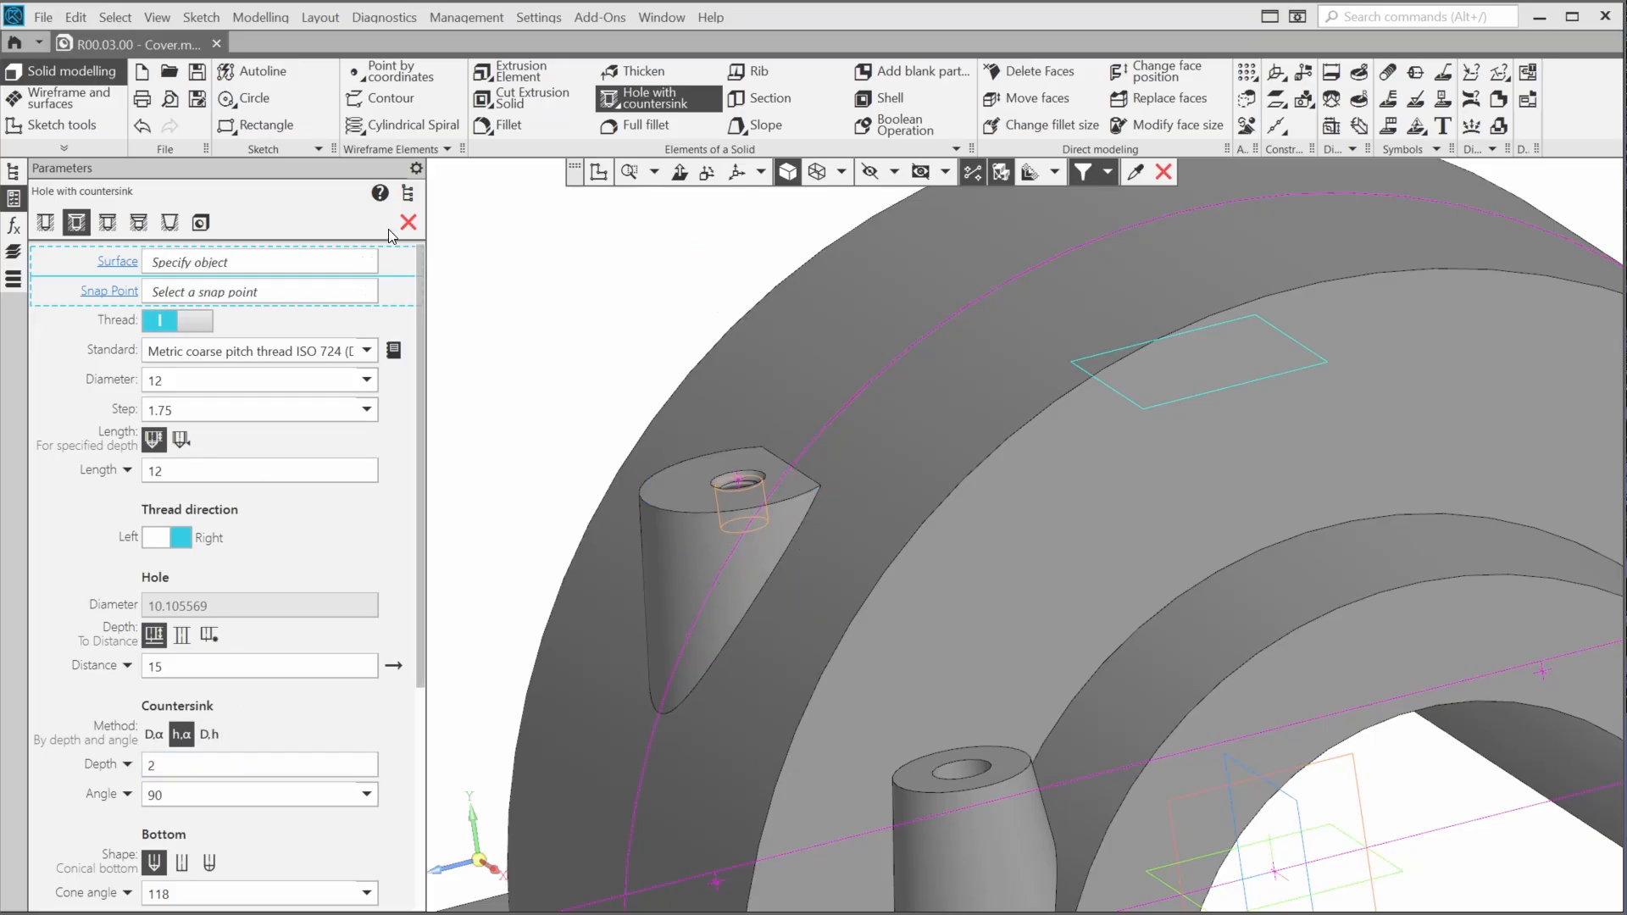
Mirror the threaded cone boss together with its hole about the XY plane using a mirrored array
{"action": "left_click", "coordinate": [1247, 73]}
{"action": "left_click", "coordinate": [1287, 231]}
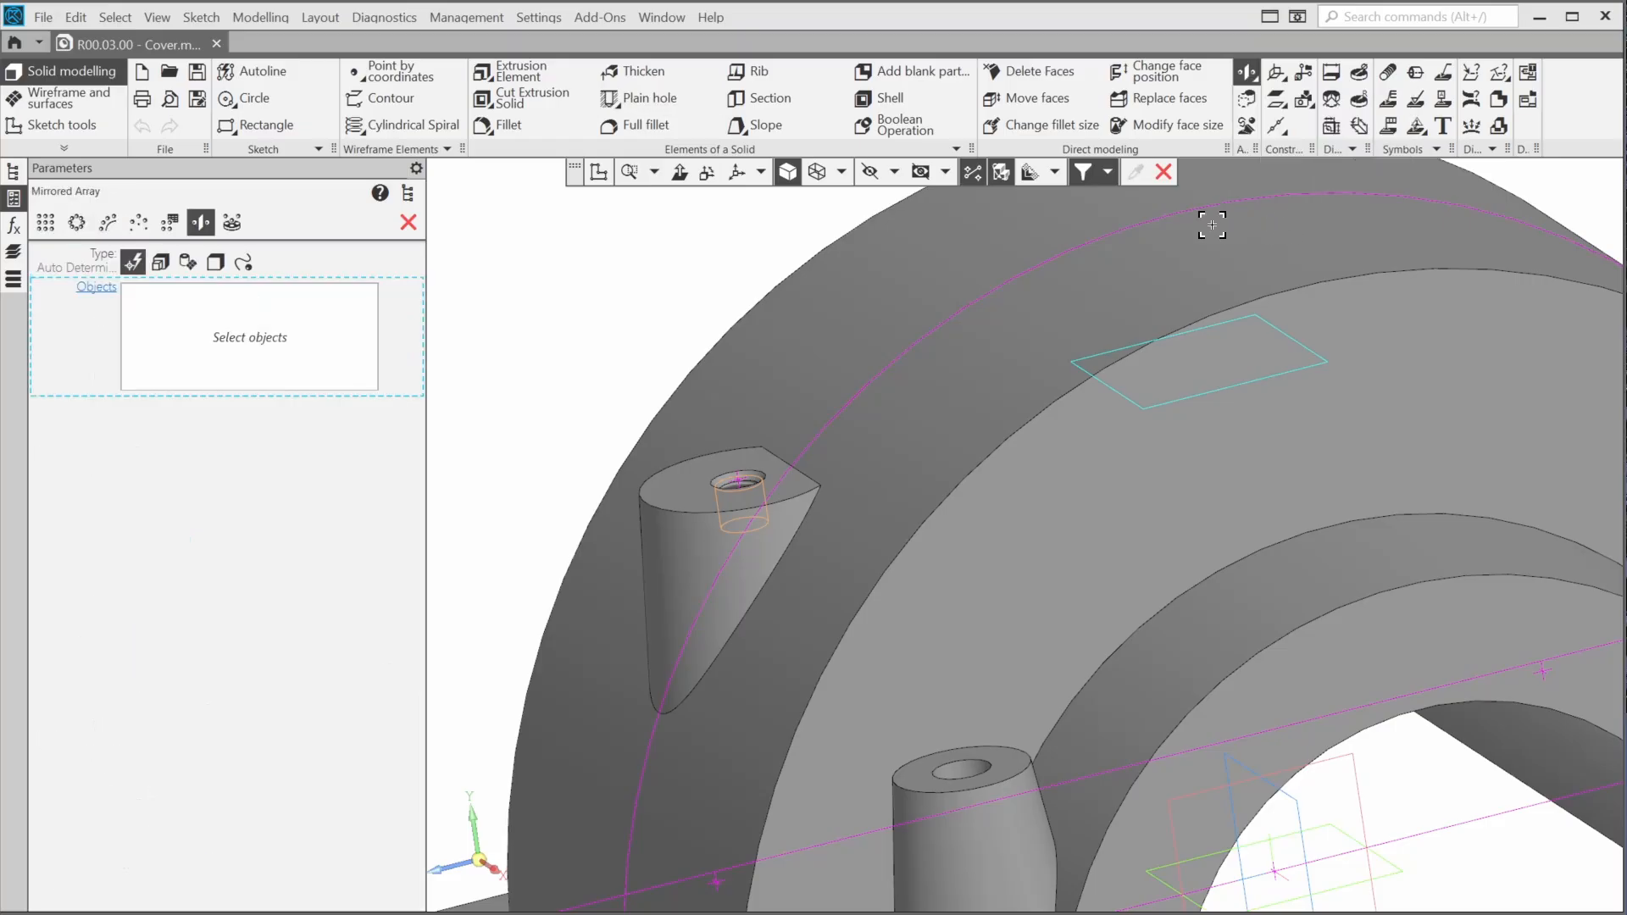
{"action": "left_click", "coordinate": [696, 547]}
{"action": "left_click", "coordinate": [736, 482]}
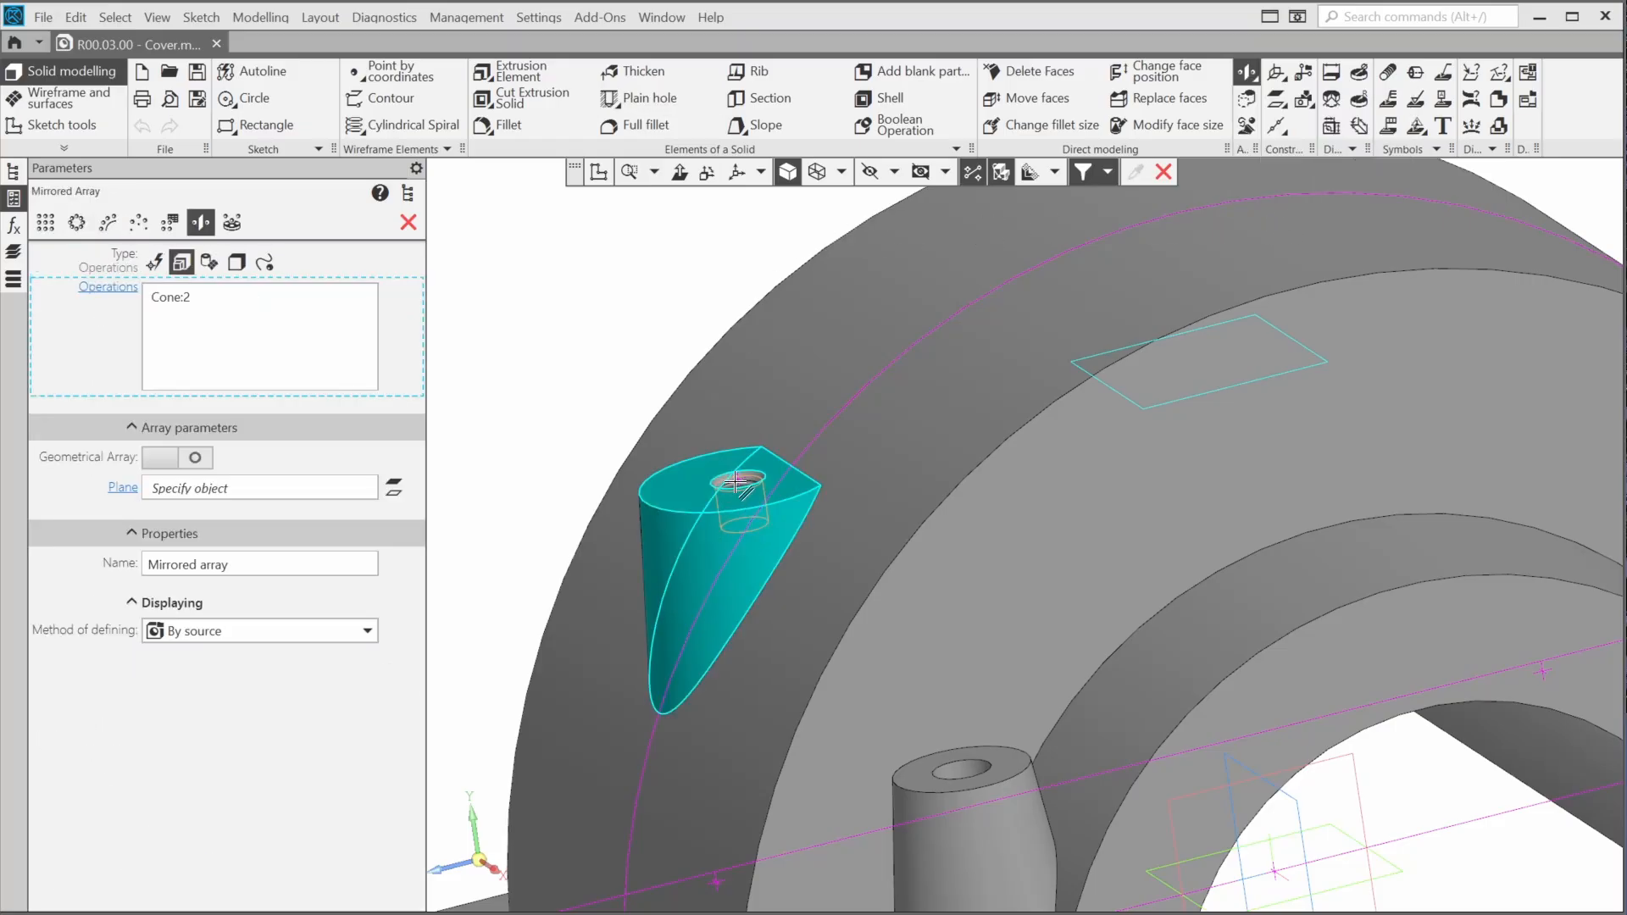
{"action": "left_click", "coordinate": [243, 490]}
{"action": "left_click", "coordinate": [408, 194]}
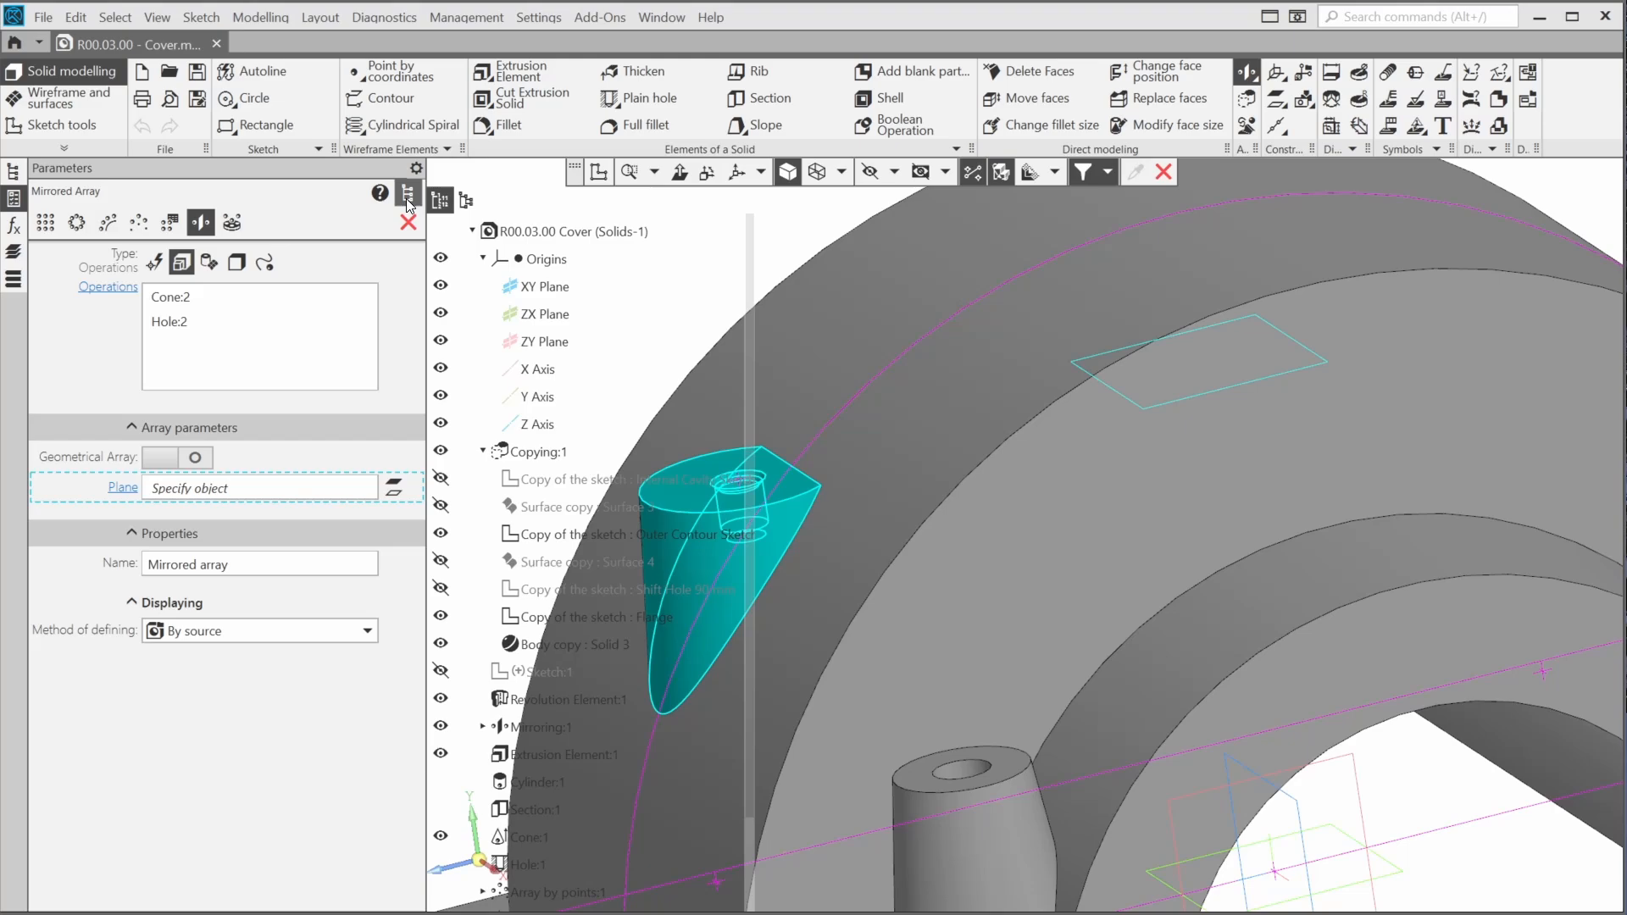
{"action": "left_click", "coordinate": [544, 286]}
{"action": "scroll", "coordinate": [1042, 373], "scroll_direction": "down", "scroll_amount": 4}
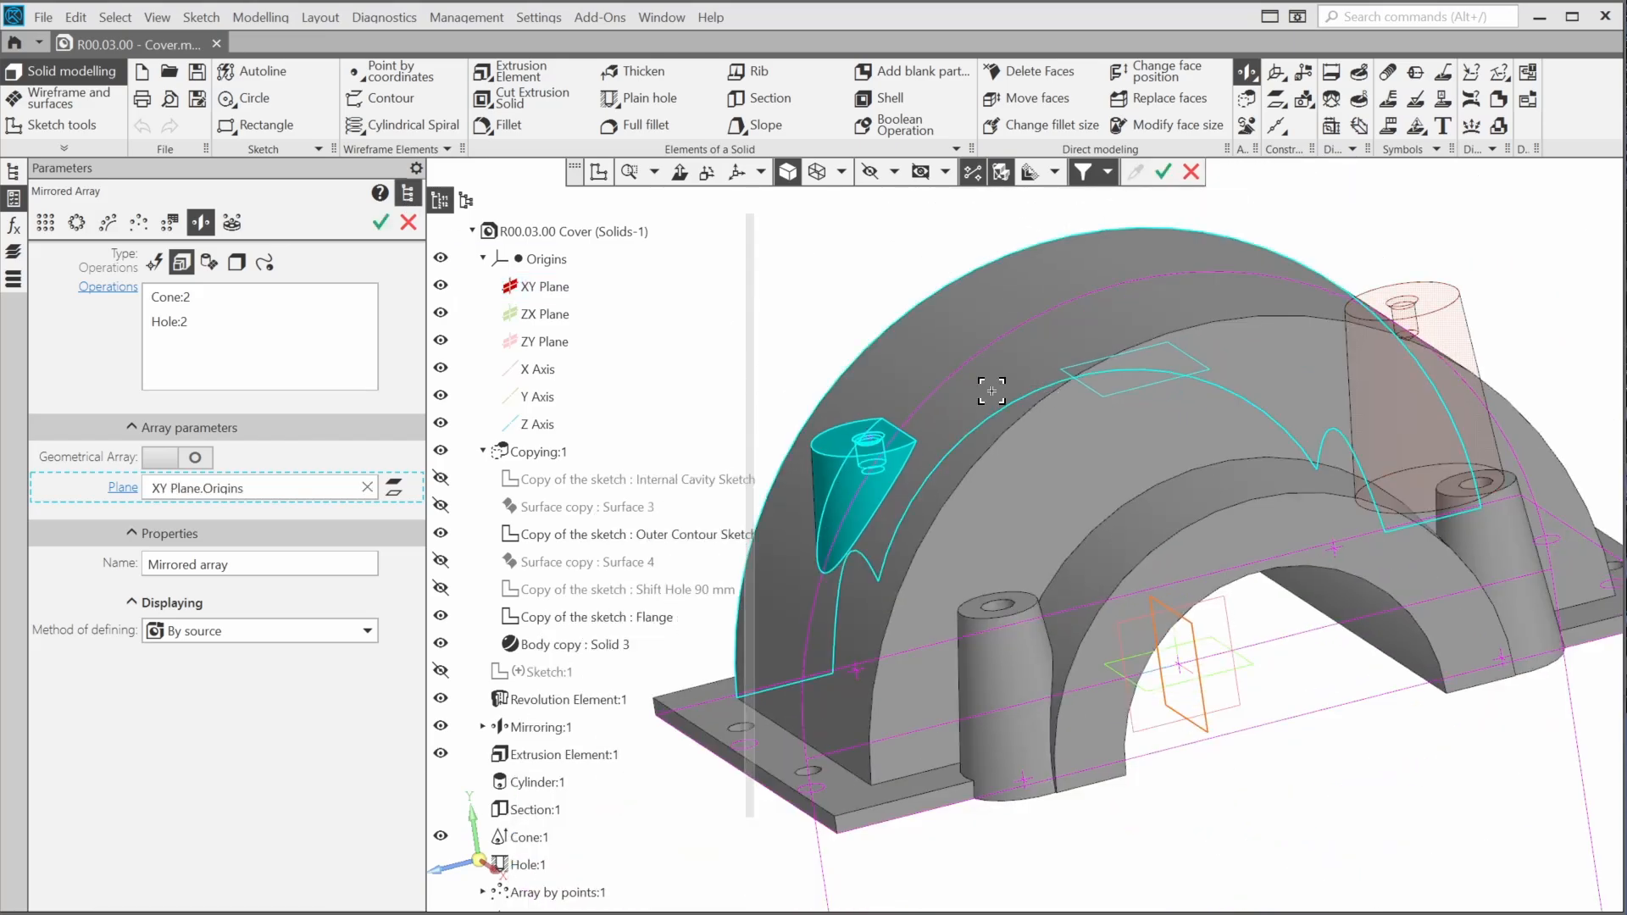
{"action": "left_click", "coordinate": [407, 200]}
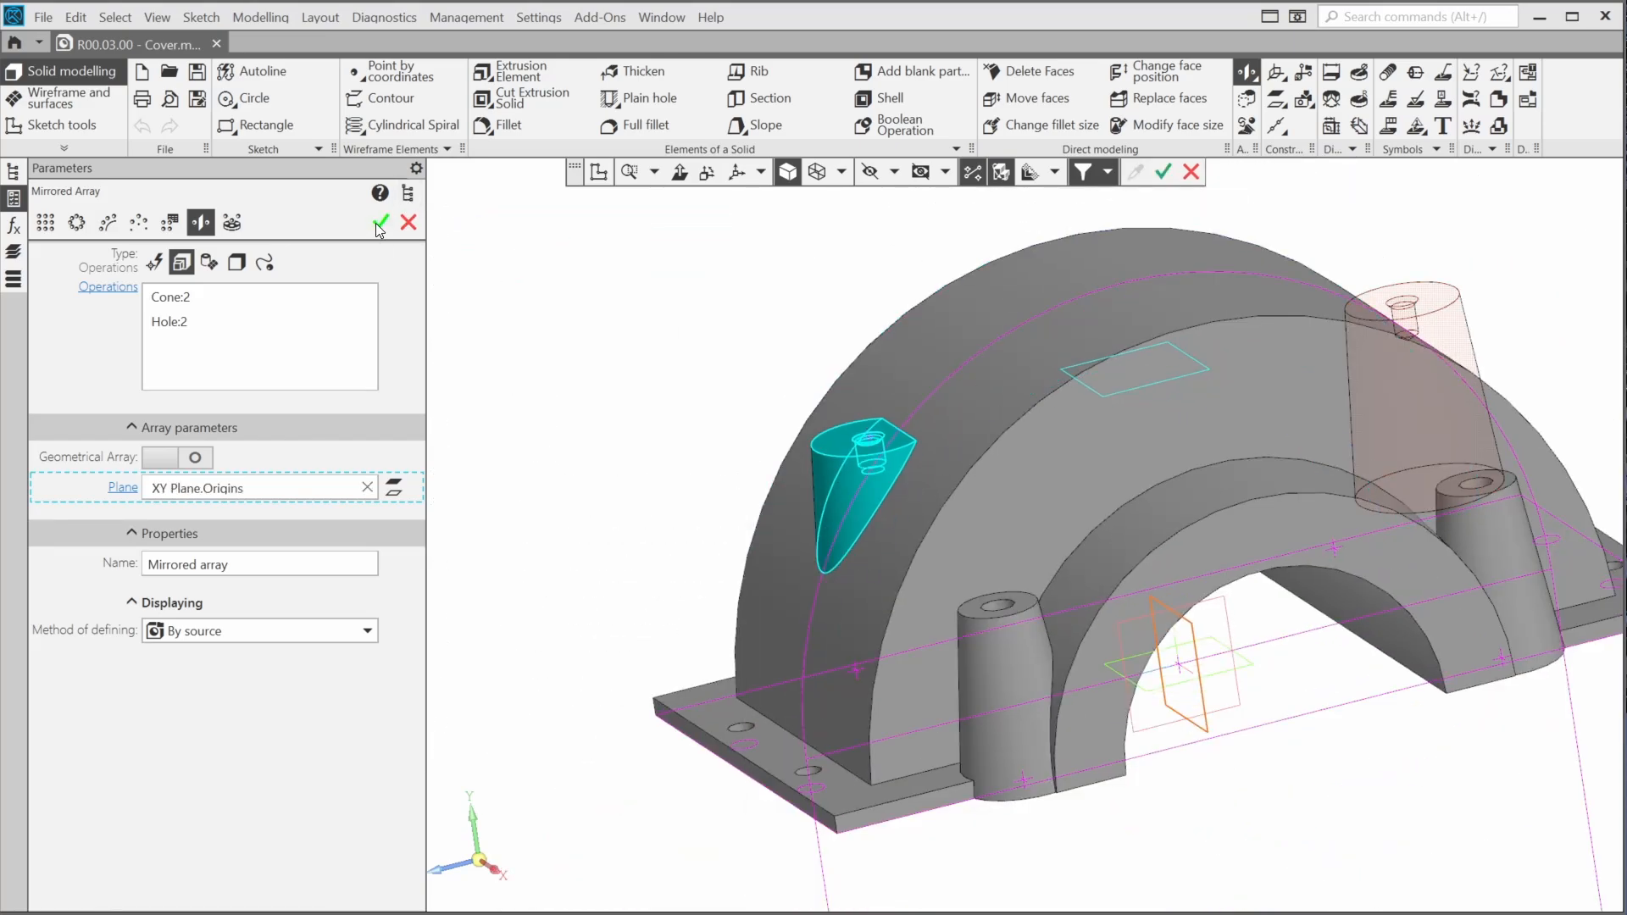
{"action": "left_click", "coordinate": [380, 223]}
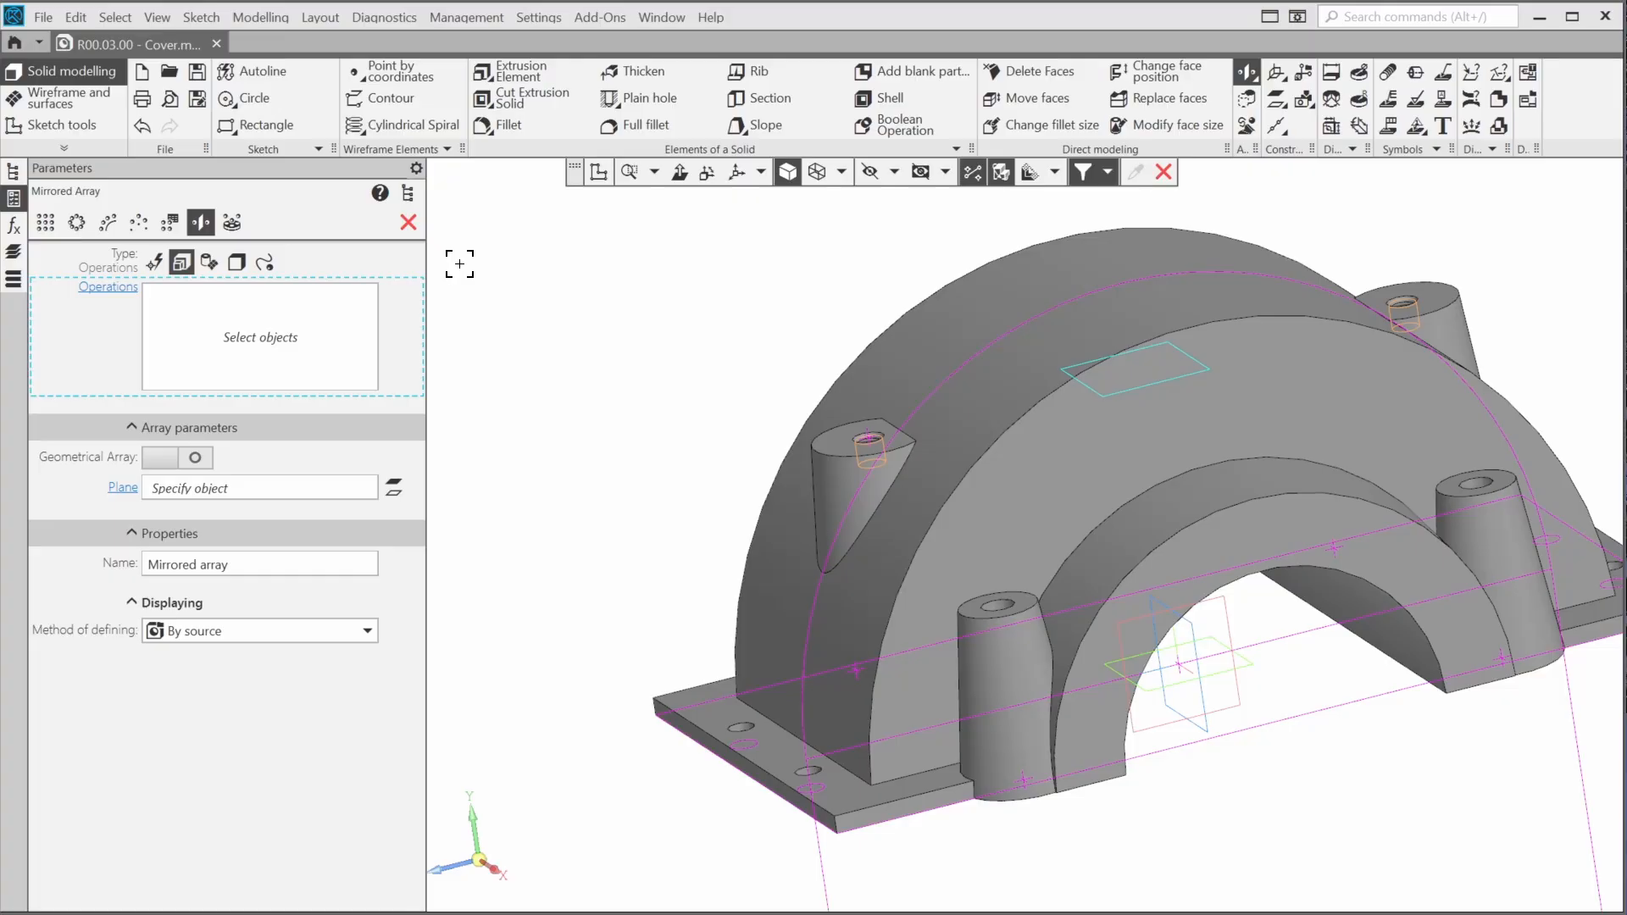